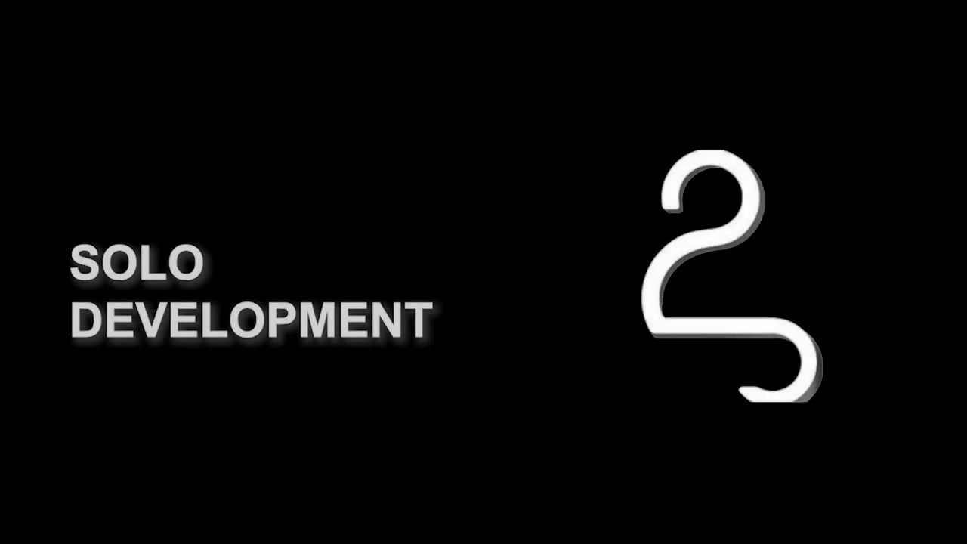
- Select and delete the default cube, camera and light
key(a)
key(Delete)
key(shift+a)
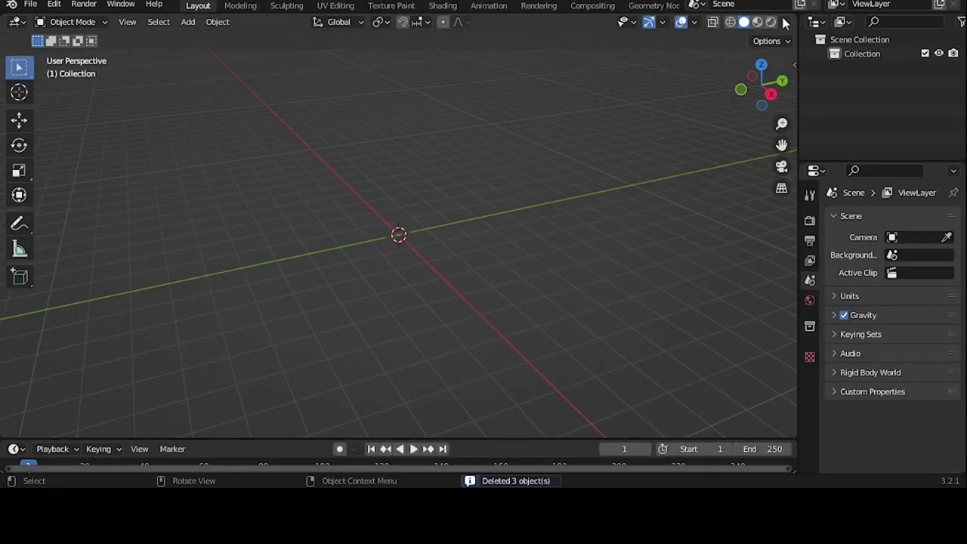
- Switch viewport lighting to the red MatCap, then add a mesh cube at the world origin
click(785, 22)
click(772, 123)
click(567, 214)
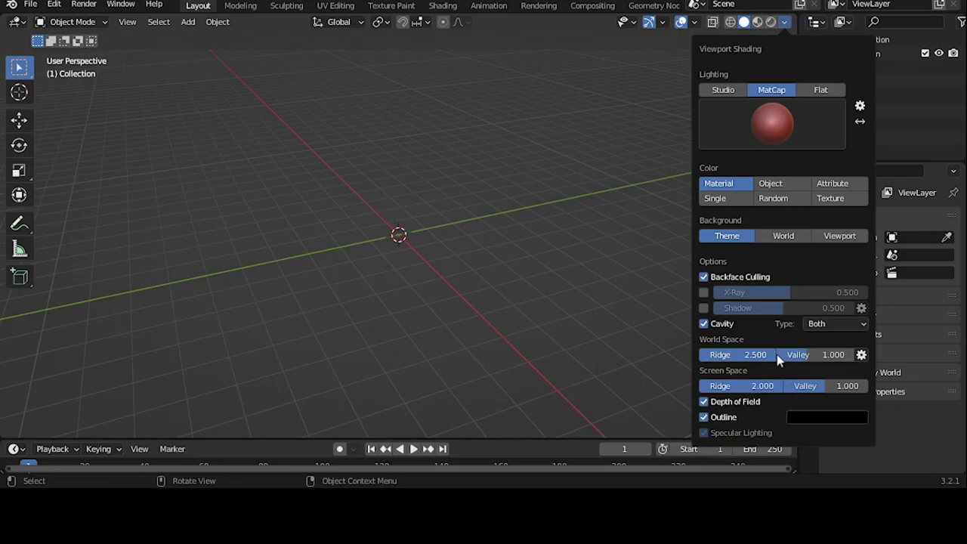
key(shift+a)
mouse_move(520, 156)
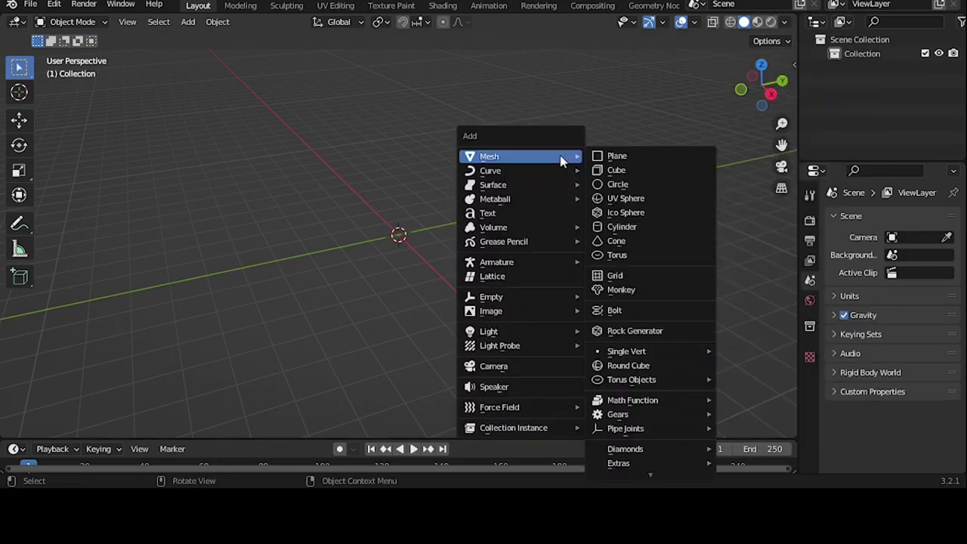
click(612, 169)
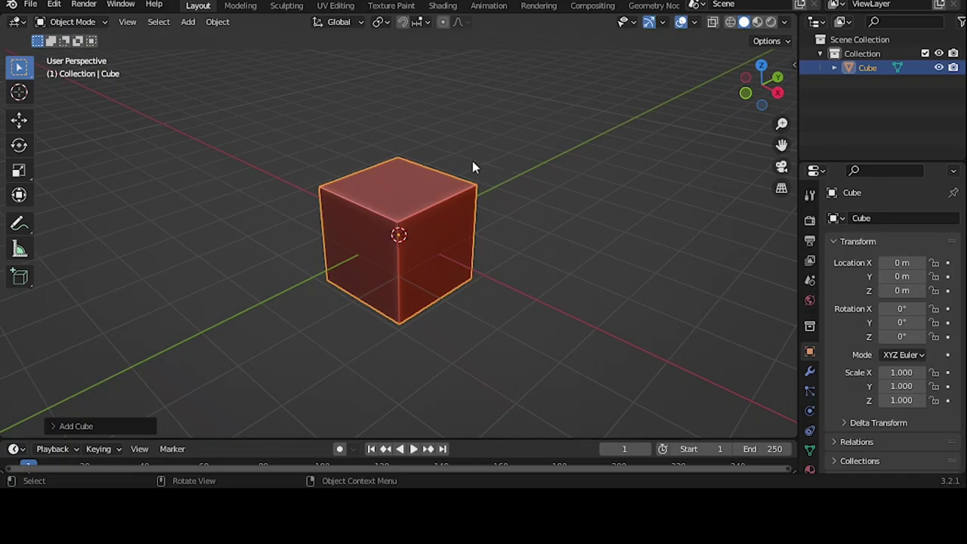
- In top view, move the cube up-left of the origin and shrink it to 0.121 scale
key(KP_7)
shift+scroll(646, 320, up, 2)
key(g)
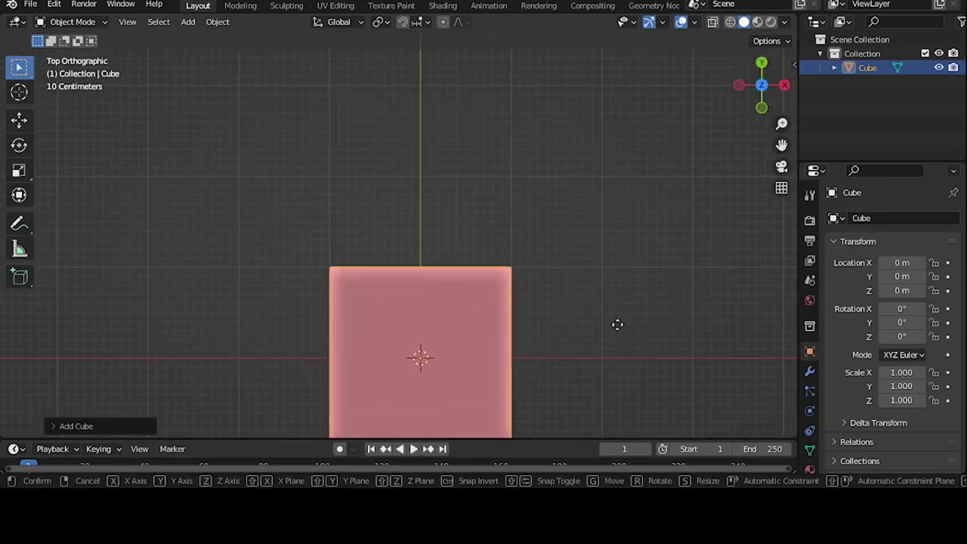
click(582, 276)
key(s)
click(430, 237)
key(g)
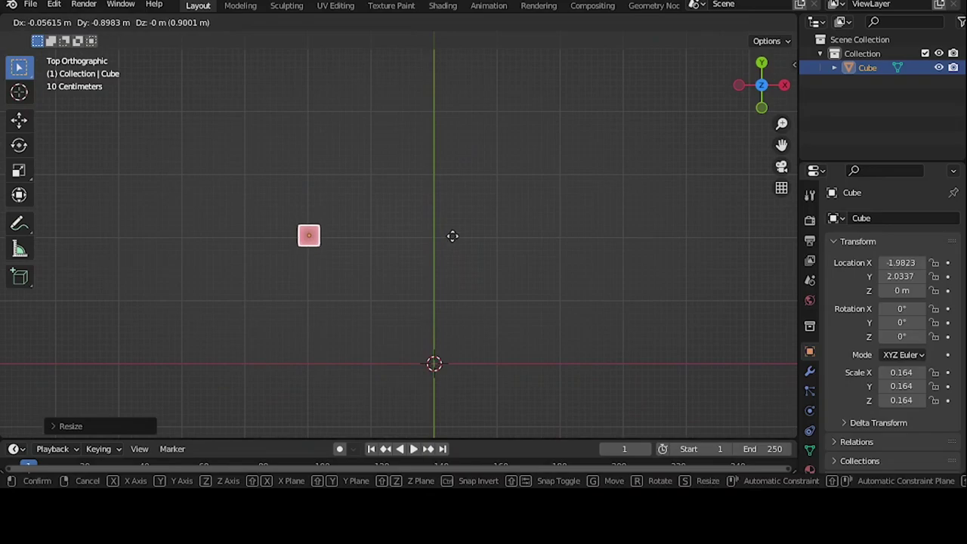
click(410, 216)
- Push the small cube back along Y and stretch its top up into a thin post
middle_drag(410, 216, 402, 190)
key(g)
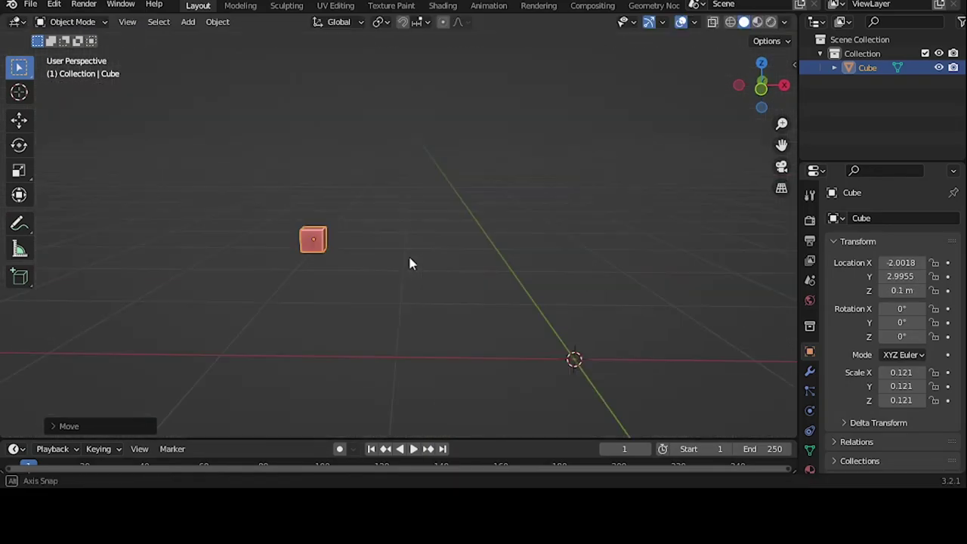
key(Tab)
click(352, 102)
middle_drag(352, 102, 357, 145)
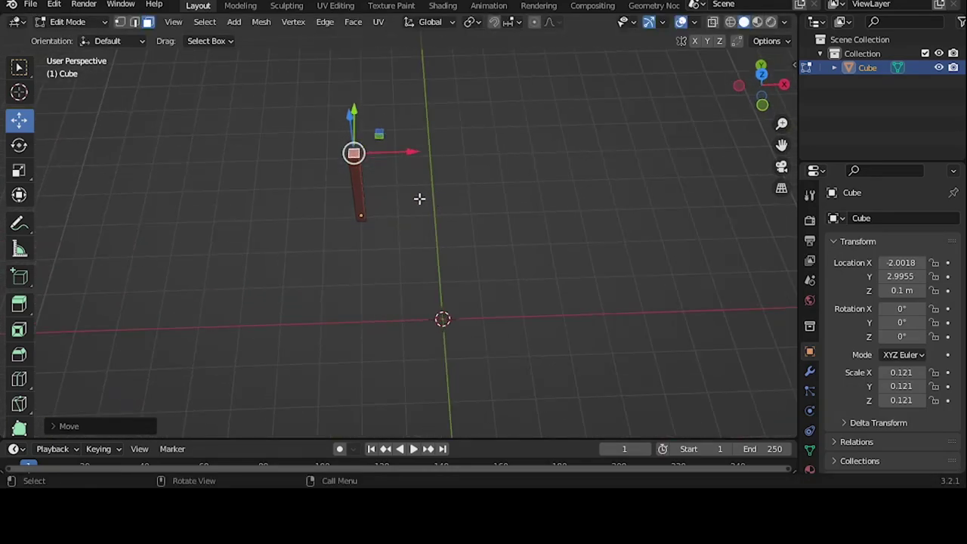
- Shift the post 1 m along negative X to X −3.0018 with gx-1
key(Tab)
key(KP_7)
text(gx-1)
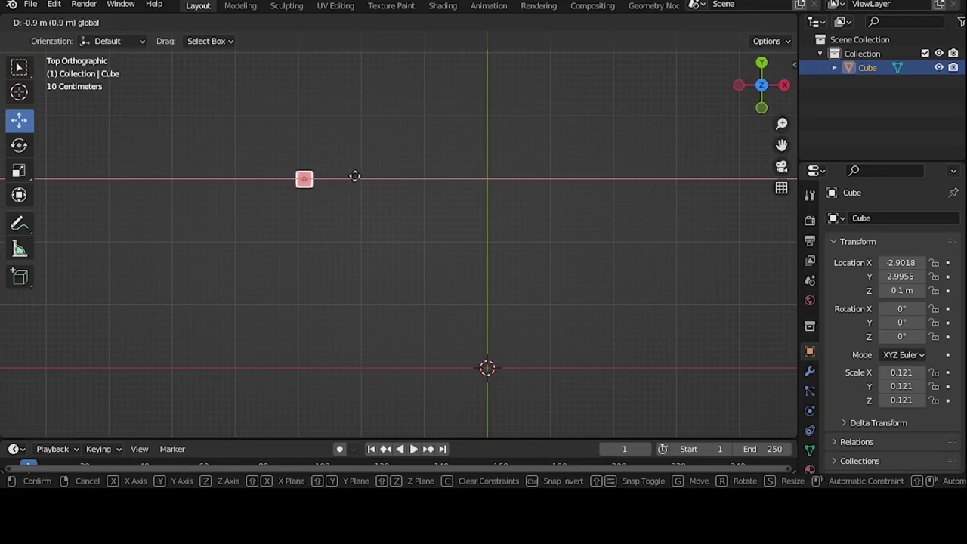
key(Return)
middle_drag(354, 174, 457, 158)
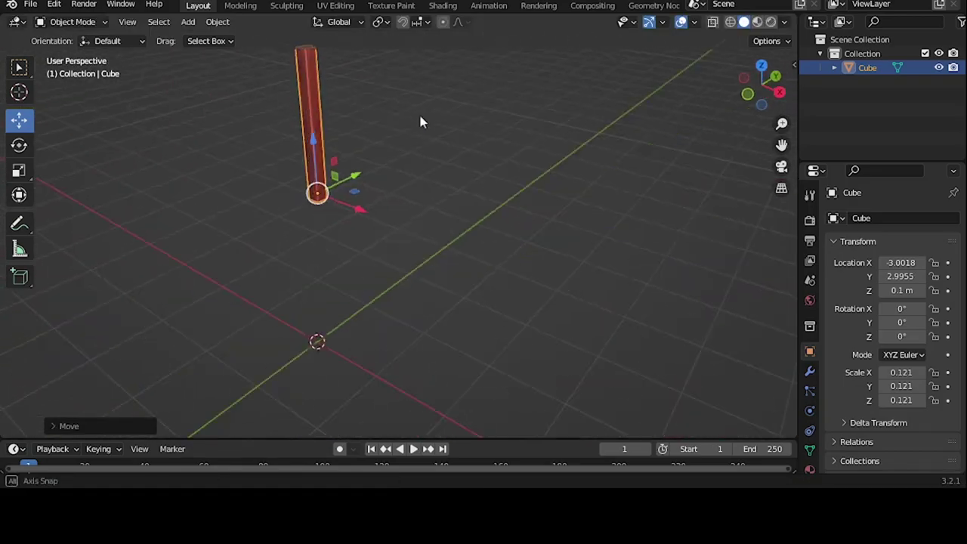
key(KP_Decimal)
- Add edge loops along the post and nudge a vertex sideways along X
key(Tab)
key(ctrl+r)
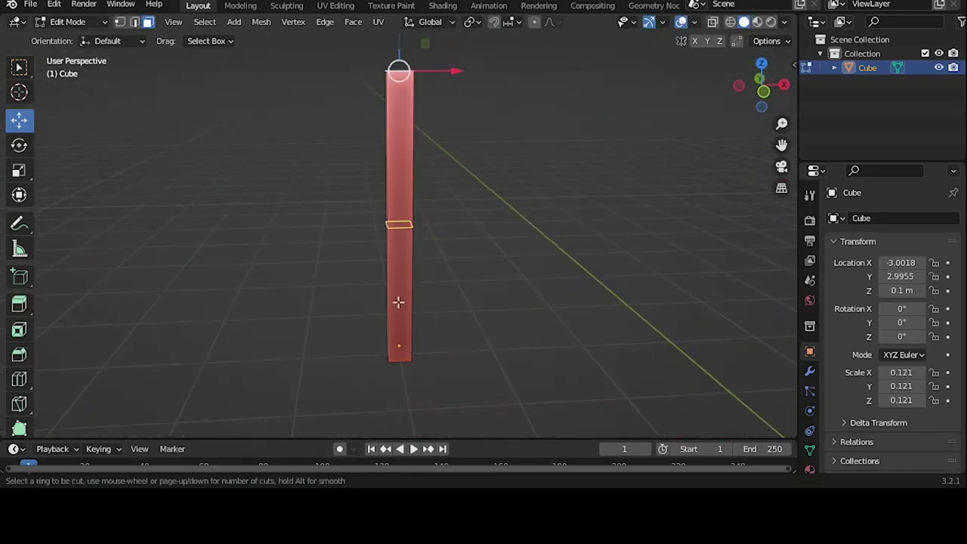
click(398, 302)
middle_drag(398, 302, 425, 350)
click(373, 345)
key(g)
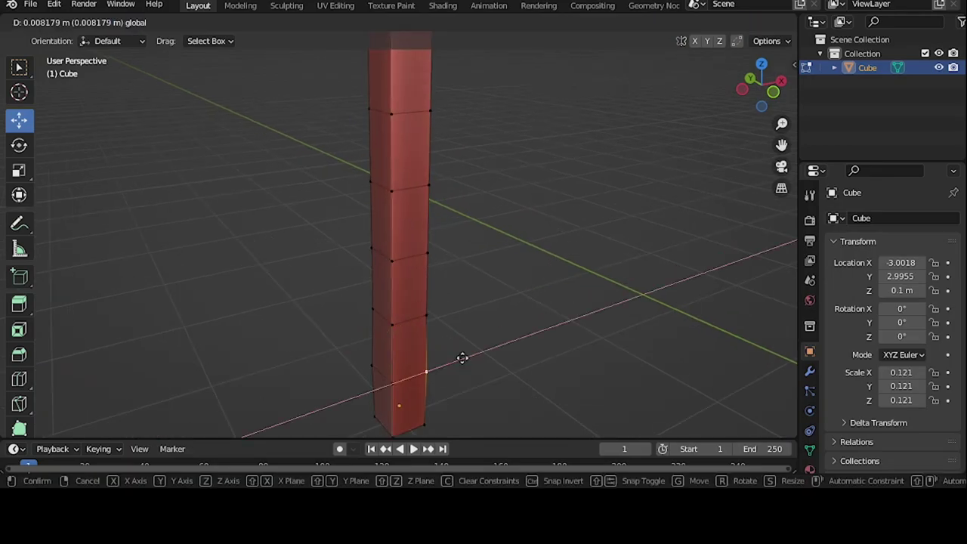
key(x)
click(440, 226)
- Cancel a second vertex nudge and return to Object Mode with the warped post
middle_drag(440, 226, 416, 101)
key(g)
key(x)
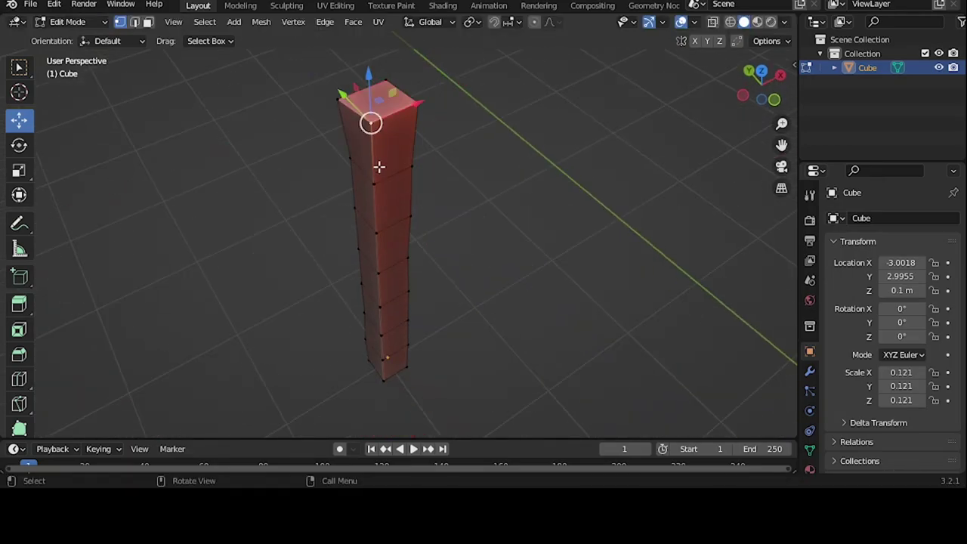
key(Escape)
key(Tab)
mouse_move(408, 174)
middle_down()
mouse_move(407, 226)
mouse_move(383, 250)
middle_up()
key(Tab)
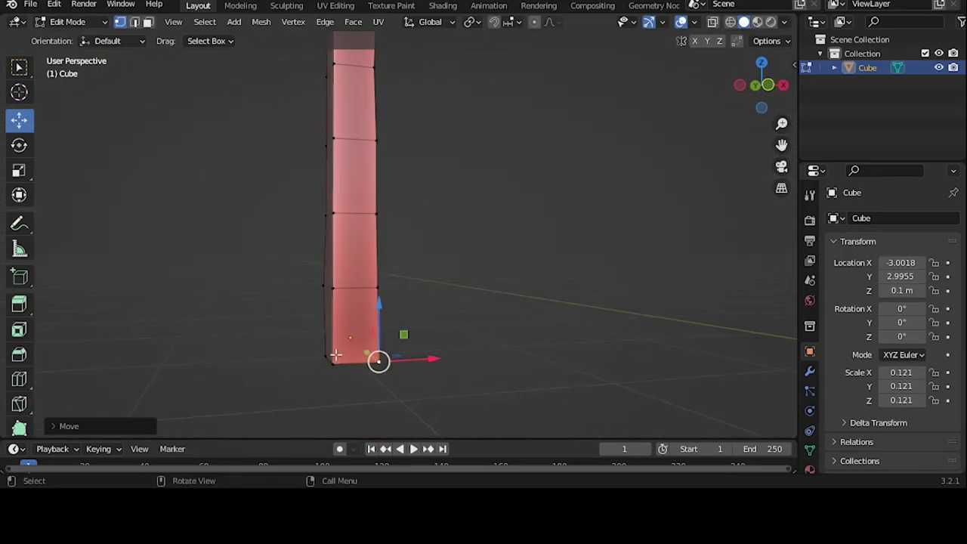
key(Tab)
middle_drag(368, 322, 345, 196)
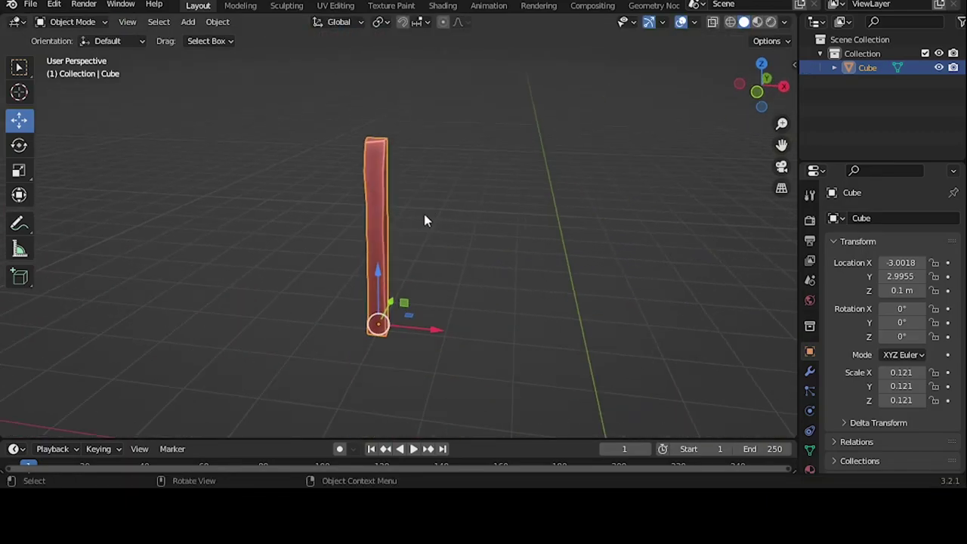
- Add a Bevel modifier to the post
click(810, 371)
click(854, 218)
click(665, 287)
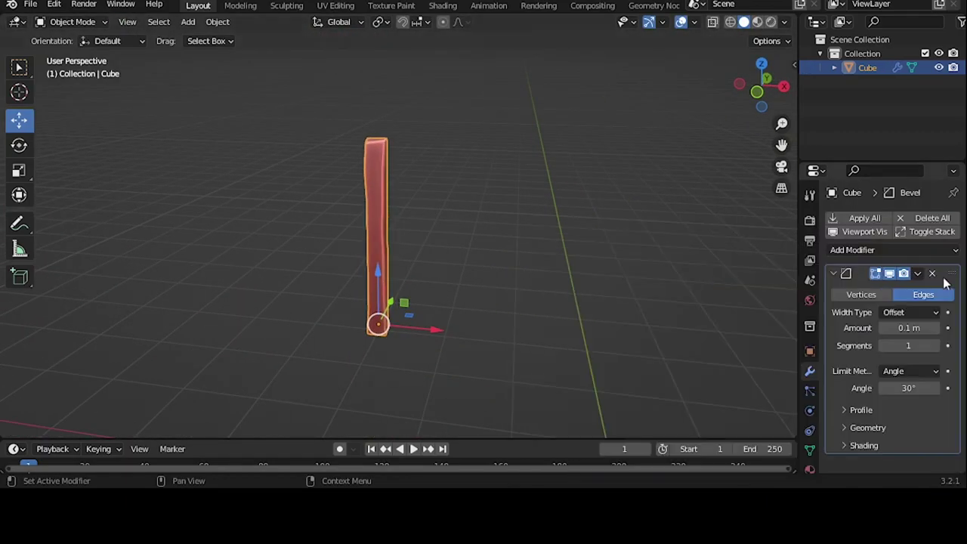
key(Return)
- Set the bevel amount to 0.01 m with 2 segments
scroll(348, 229, up, 6)
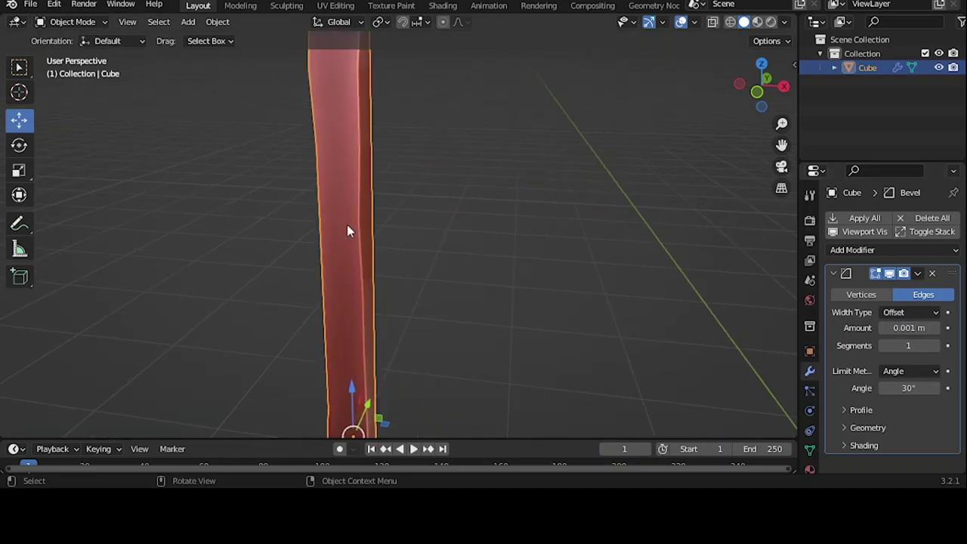
scroll(348, 229, up, 5)
click(938, 346)
scroll(441, 249, up, 5)
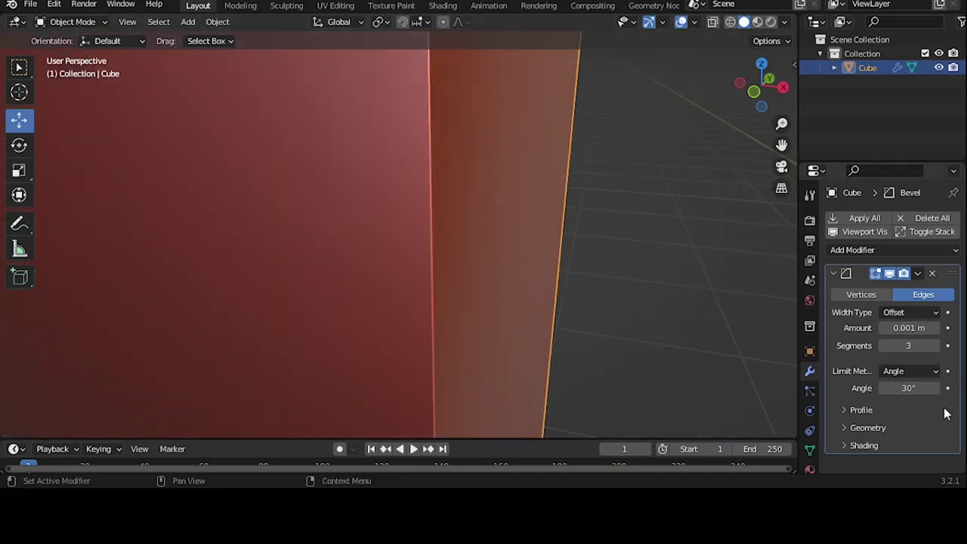
text(0.01)
key(Return)
scroll(568, 205, down, 3)
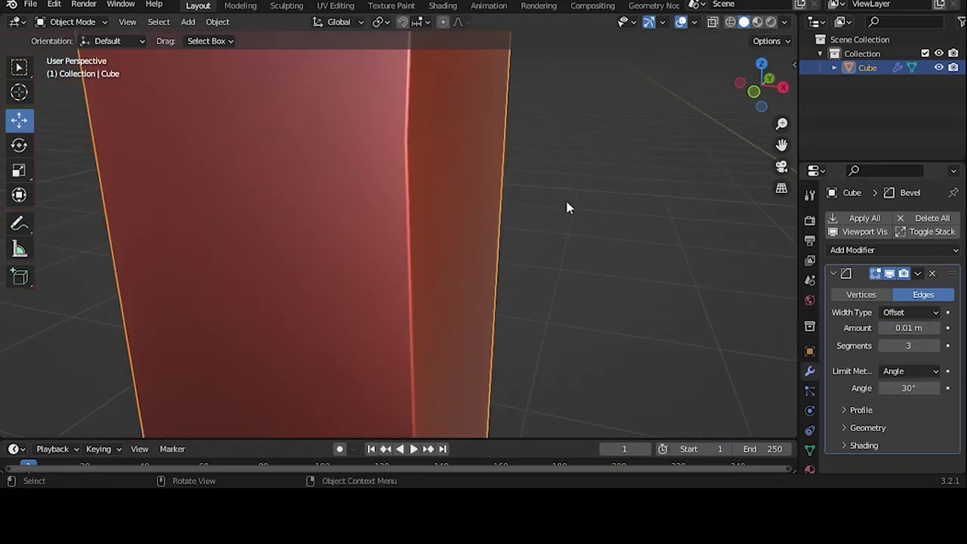
scroll(569, 205, down, 4)
scroll(451, 188, up, 5)
scroll(324, 190, up, 3)
scroll(324, 191, up, 2)
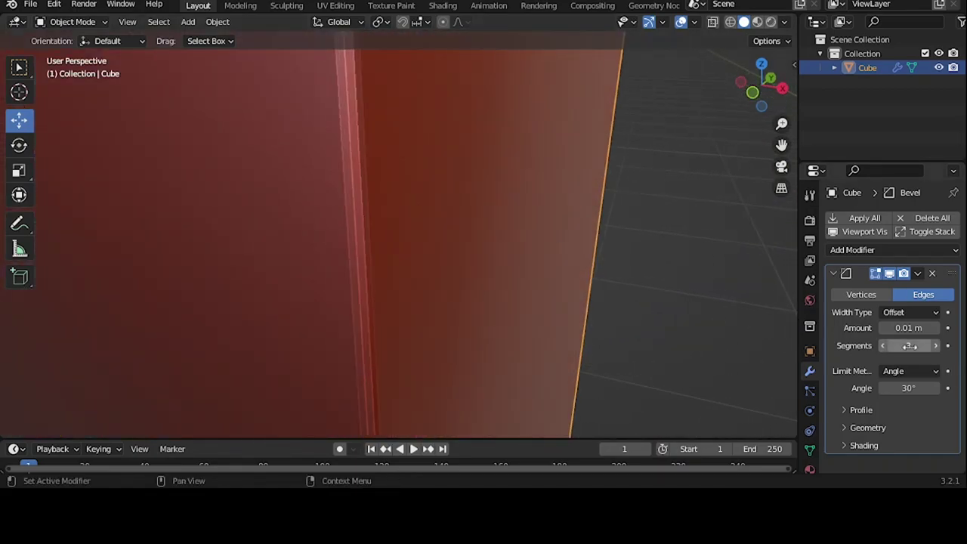
scroll(527, 255, down, 3)
scroll(371, 225, down, 3)
scroll(371, 225, down, 2)
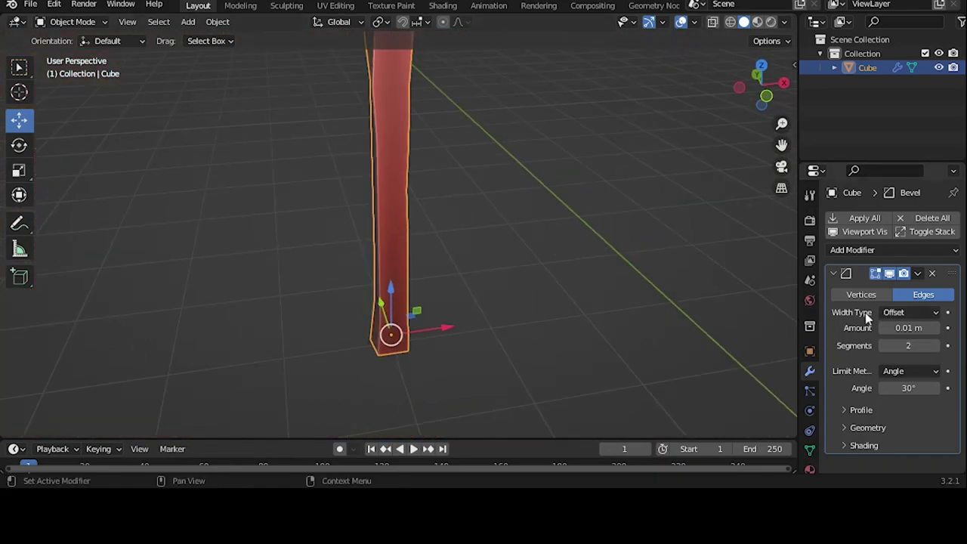
- Apply the bevel permanently and shade the post smooth
key(ctrl+a)
right_click(376, 171)
click(376, 170)
scroll(438, 198, down, 6)
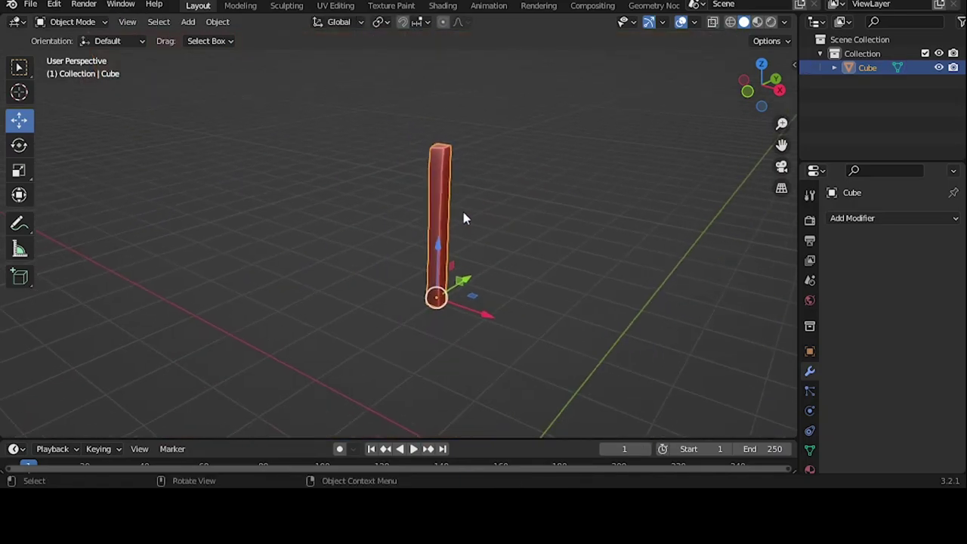
- Apply the post's rotation with Ctrl+A
key(ctrl+a)
click(456, 252)
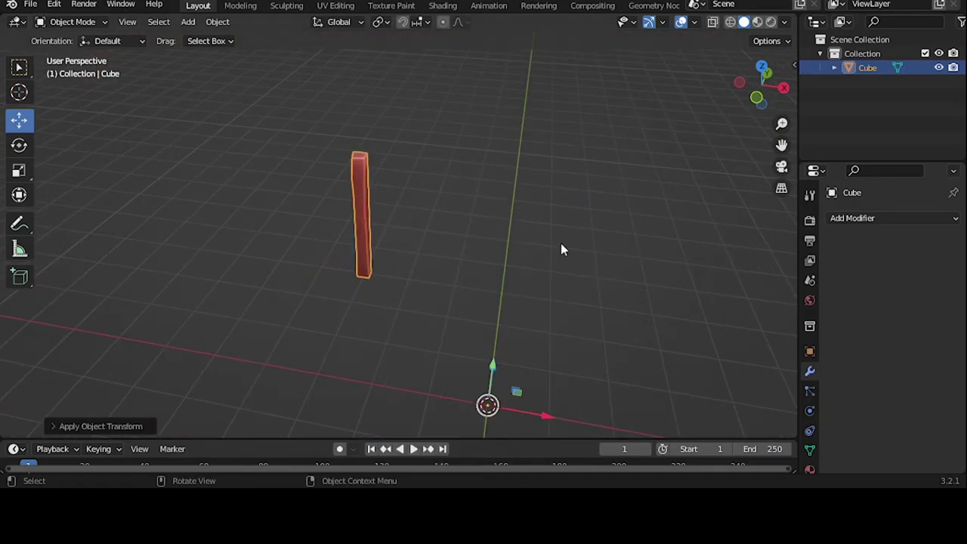
key(KP_7)
scroll(443, 202, up, 3)
- Smart UV Project all of the post's faces in UV Editing, then return to Layout
click(352, 6)
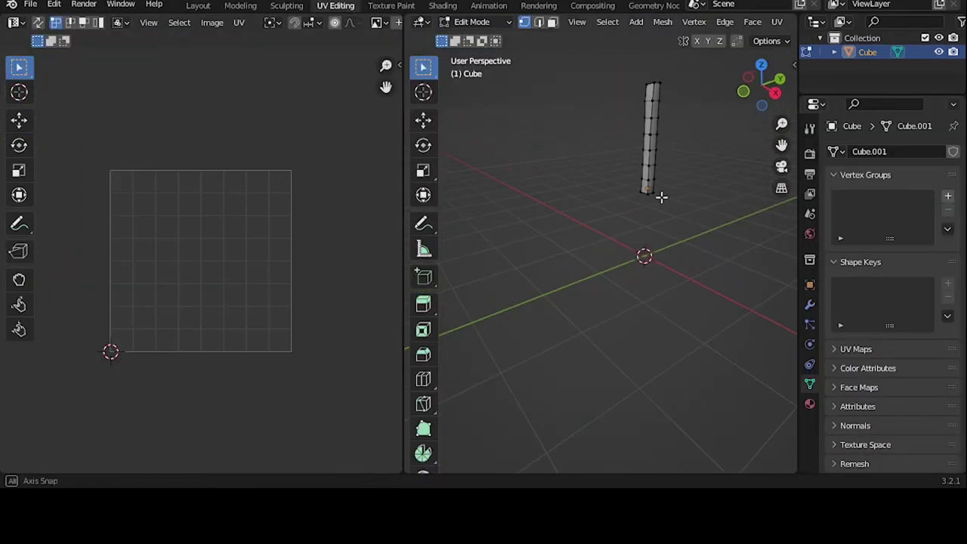
key(a)
click(239, 22)
click(408, 181)
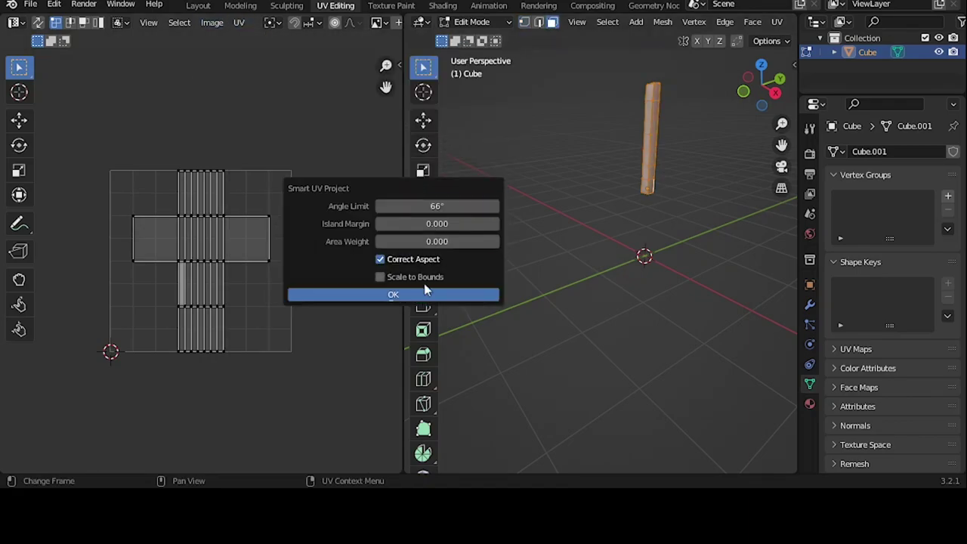
click(393, 294)
click(198, 5)
middle_drag(333, 211, 396, 157)
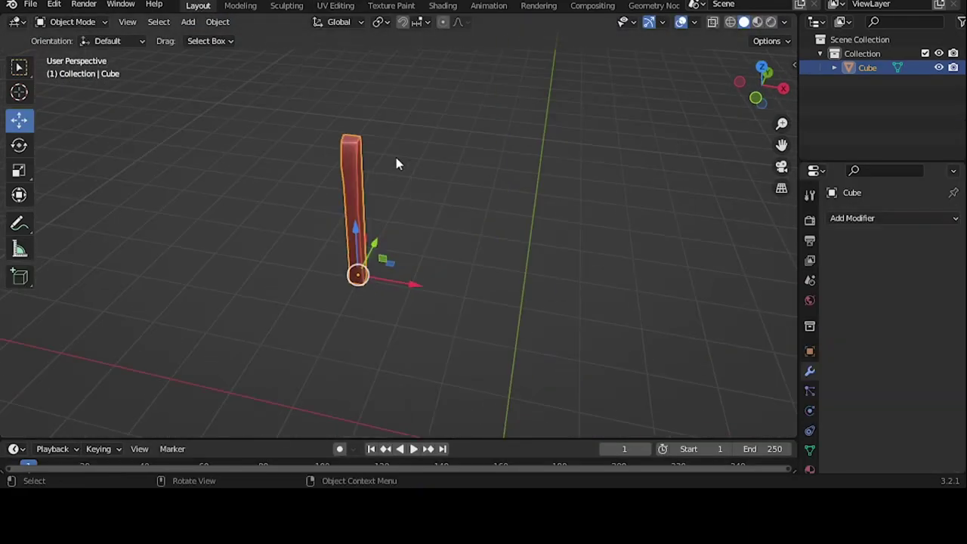
click(870, 216)
- Add a 2-count Array for a second post at relative Y −12.3 and apply it
click(693, 257)
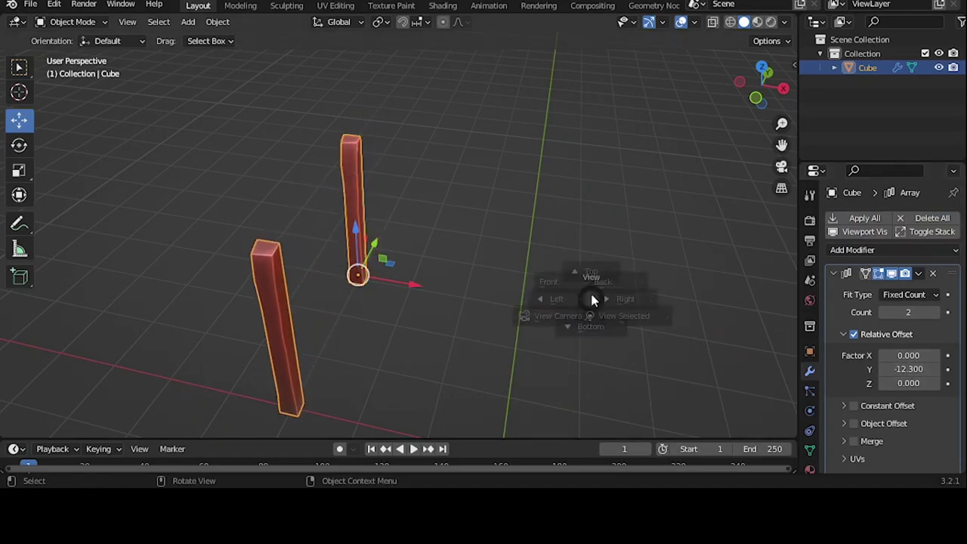
click(578, 281)
mouse_move(441, 222)
middle_down()
mouse_move(484, 105)
mouse_move(512, 140)
mouse_move(475, 155)
mouse_move(842, 306)
middle_up()
key(ctrl+a)
click(853, 218)
middle_drag(529, 340, 514, 373)
- Mirror the posts across X into four corner posts and stretch them taller along Z
click(853, 218)
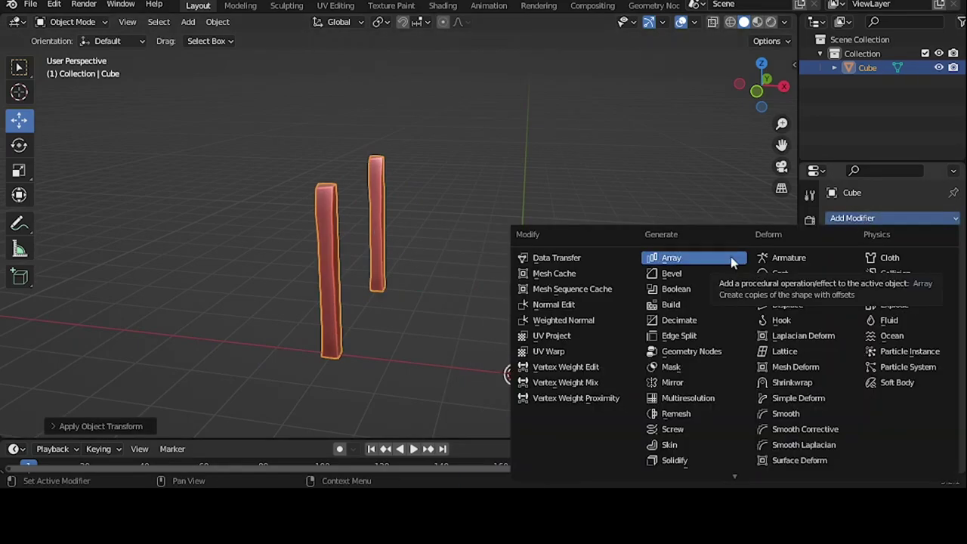
click(672, 383)
mouse_move(604, 259)
middle_down()
mouse_move(469, 262)
mouse_move(397, 170)
mouse_move(509, 270)
middle_up()
key(Tab)
key(Tab)
key(s)
key(z)
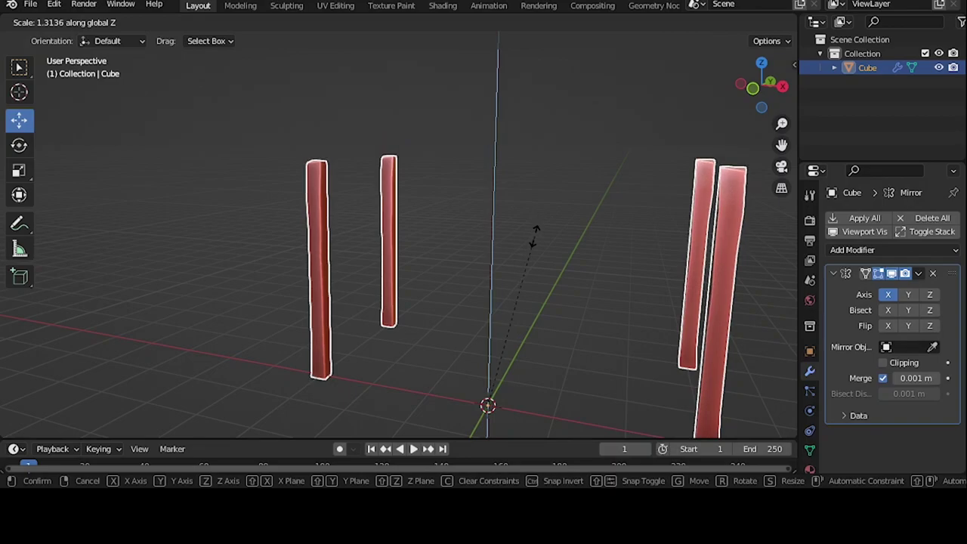
click(535, 236)
scroll(492, 248, down, 3)
- Apply all transforms to the posts and redo a Smart UV Project unwrap
key(ctrl+a)
click(356, 229)
click(335, 5)
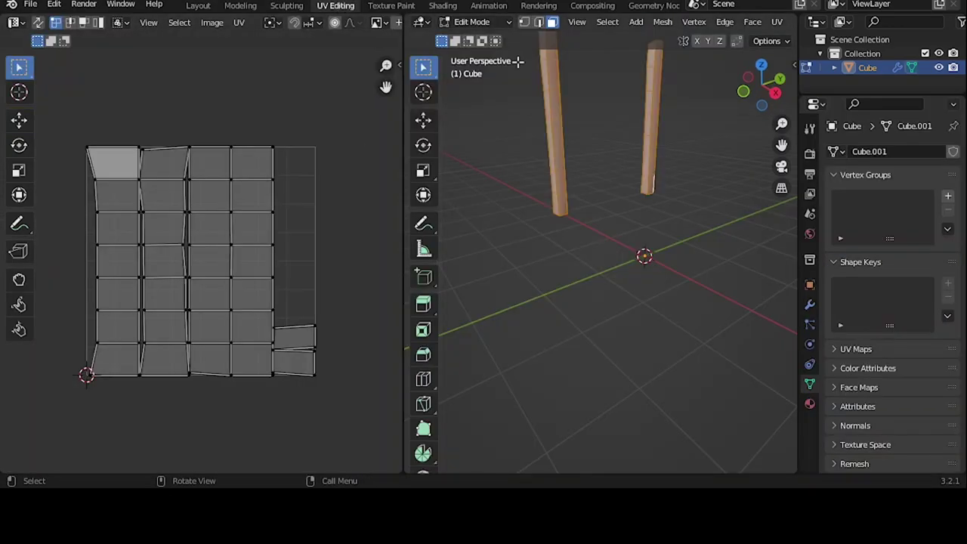
click(239, 22)
click(261, 166)
click(356, 303)
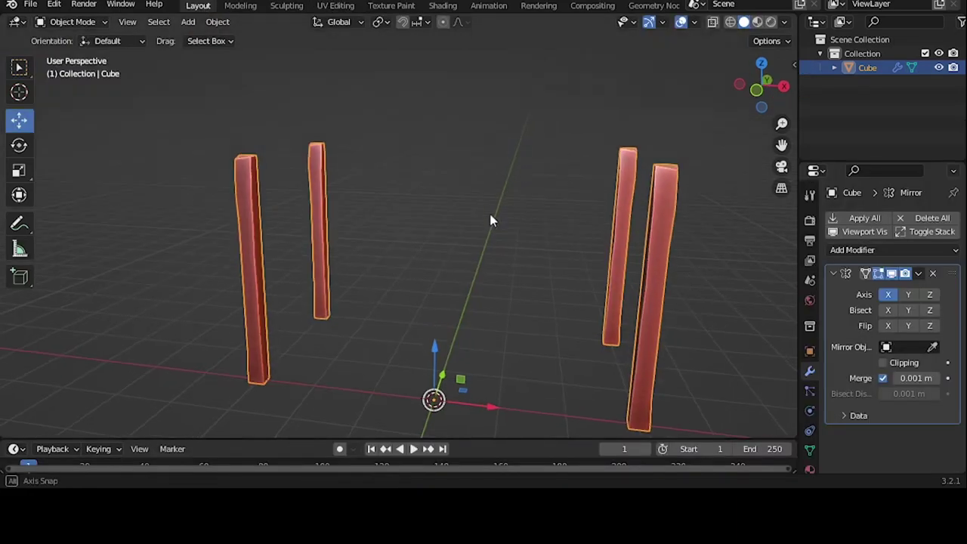
mouse_move(499, 216)
middle_down()
mouse_move(488, 222)
mouse_move(511, 211)
middle_up()
- Add a cube, slide it along Y and scale it into a thin bar spanning the back posts
key(shift+a)
click(507, 177)
key(KP_7)
key(g)
key(y)
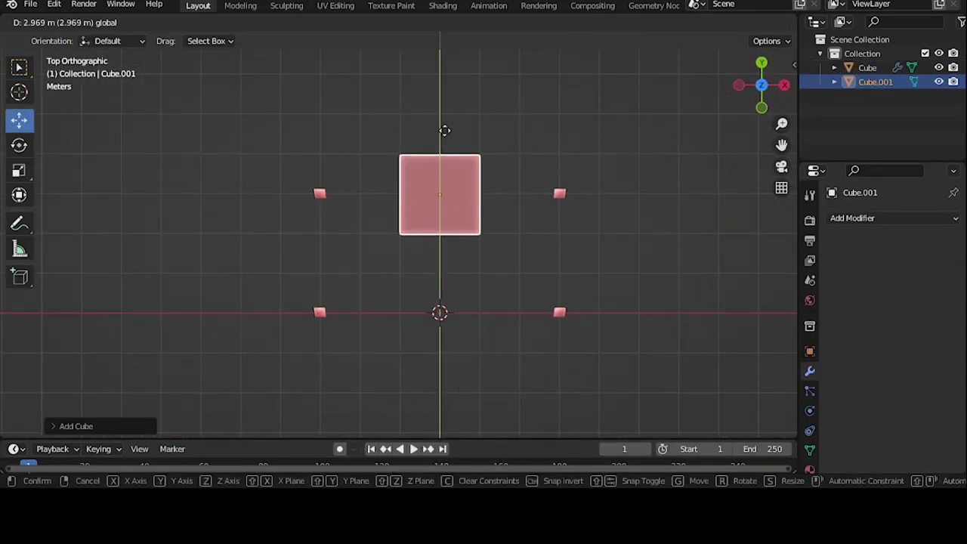
click(551, 230)
key(s)
key(x)
click(665, 222)
key(s)
key(y)
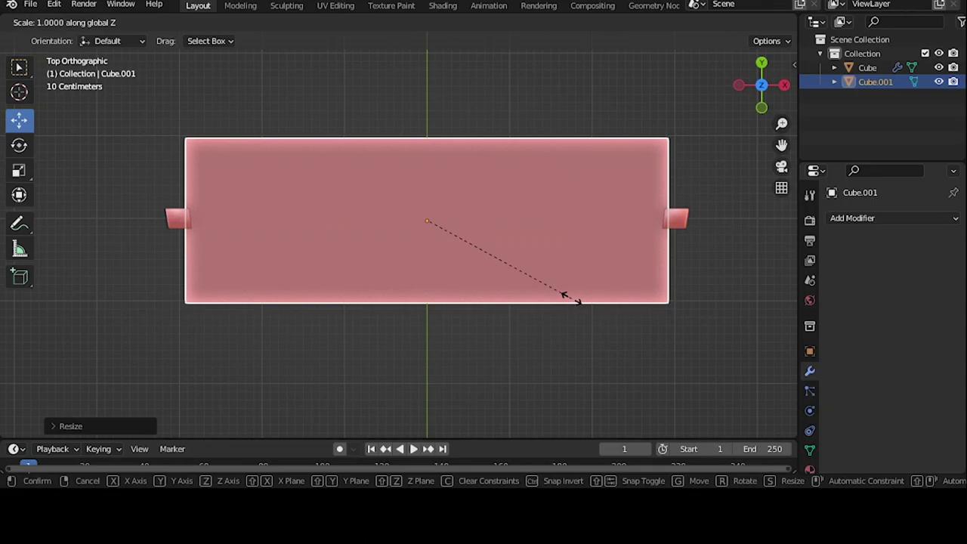
click(408, 224)
- Raise the bar in front view and pull its top face up into a tall panel
key(KP_1)
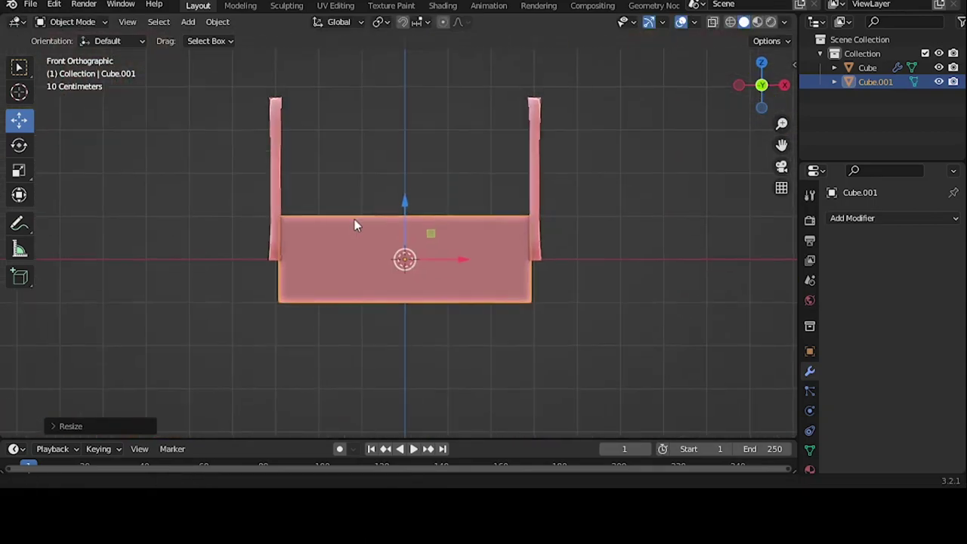
key(g)
key(z)
click(401, 184)
middle_drag(401, 184, 445, 215)
key(Tab)
click(393, 181)
drag(396, 181, 396, 102)
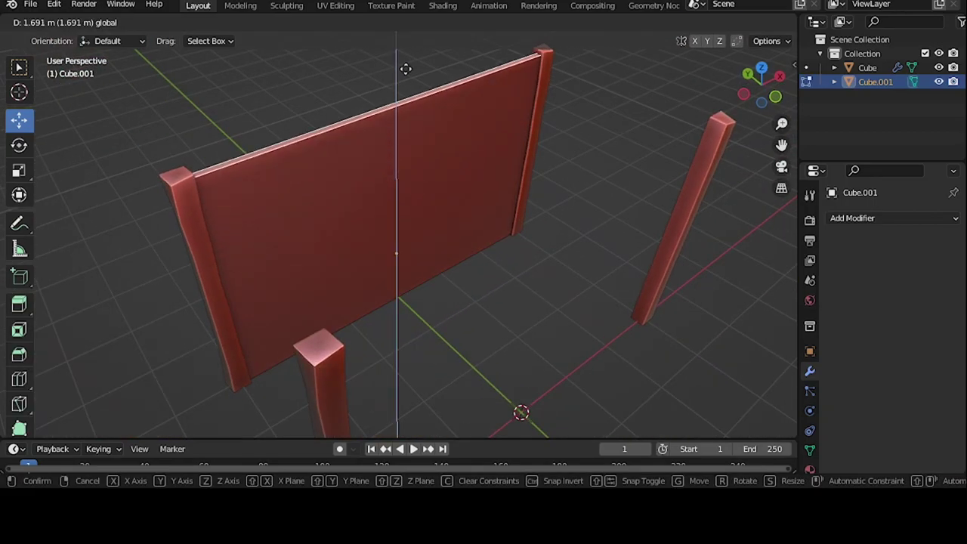
middle_drag(396, 104, 395, 102)
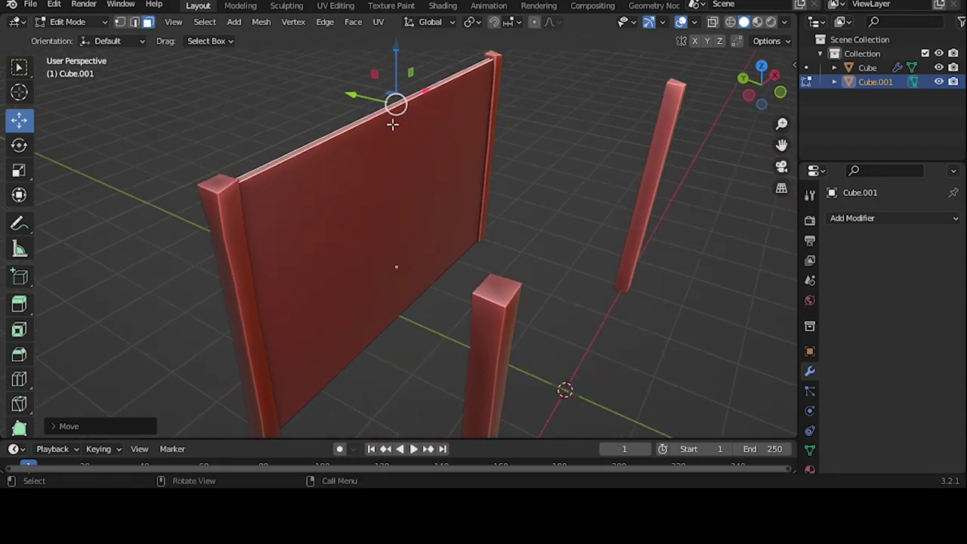
drag(395, 101, 396, 94)
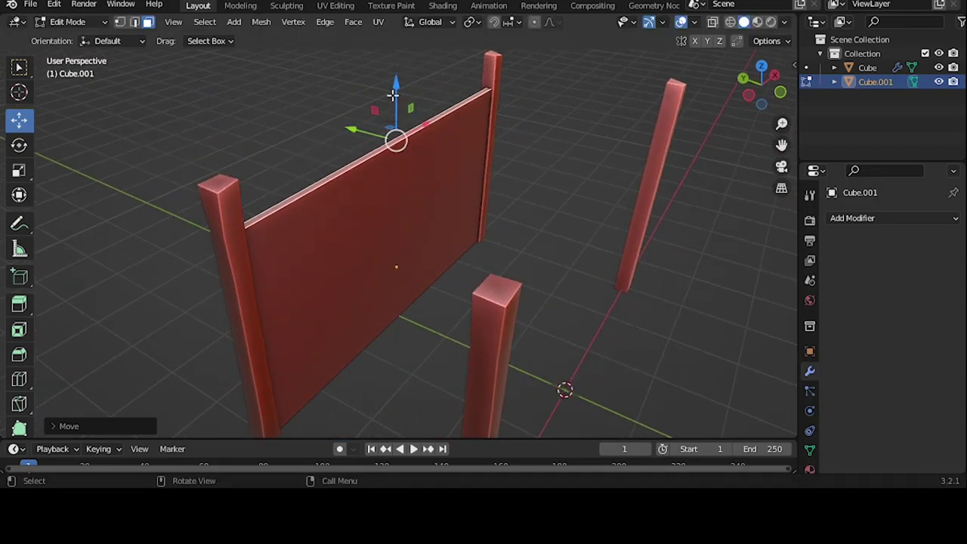
middle_drag(390, 98, 476, 162)
key(Tab)
- Refine the panel's depth, width and height with Y, X and Z constrained scaling
key(KP_7)
key(s)
key(y)
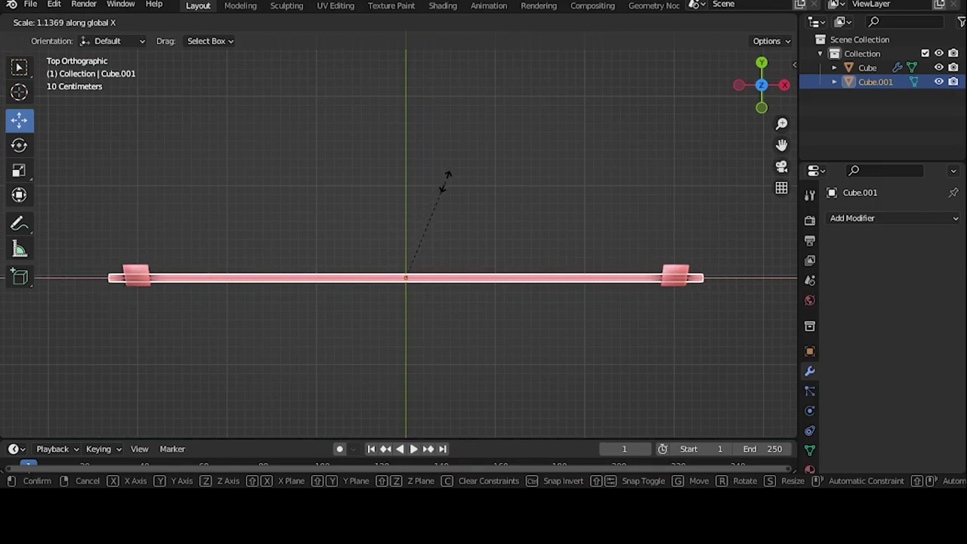
click(461, 283)
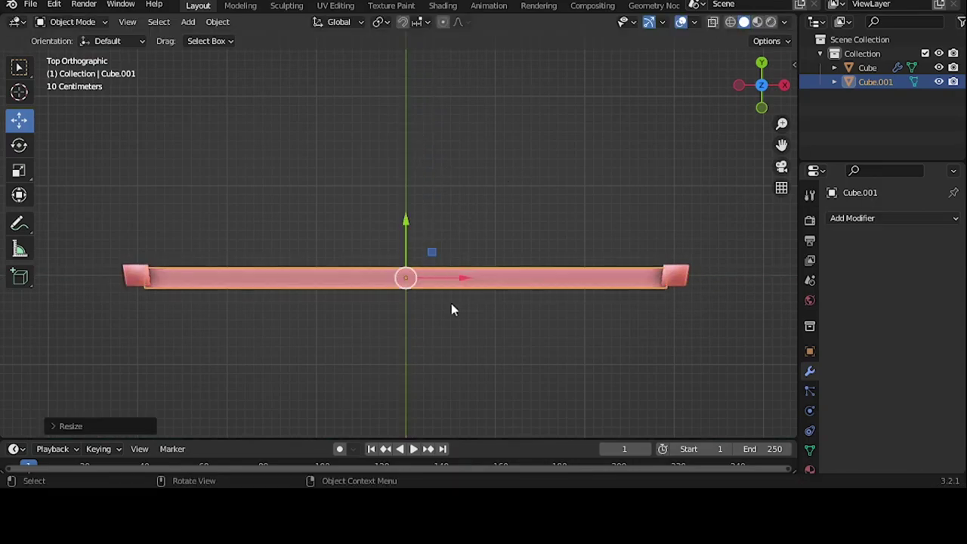
mouse_move(453, 309)
middle_down()
mouse_move(428, 198)
mouse_move(403, 171)
middle_up()
key(s)
key(x)
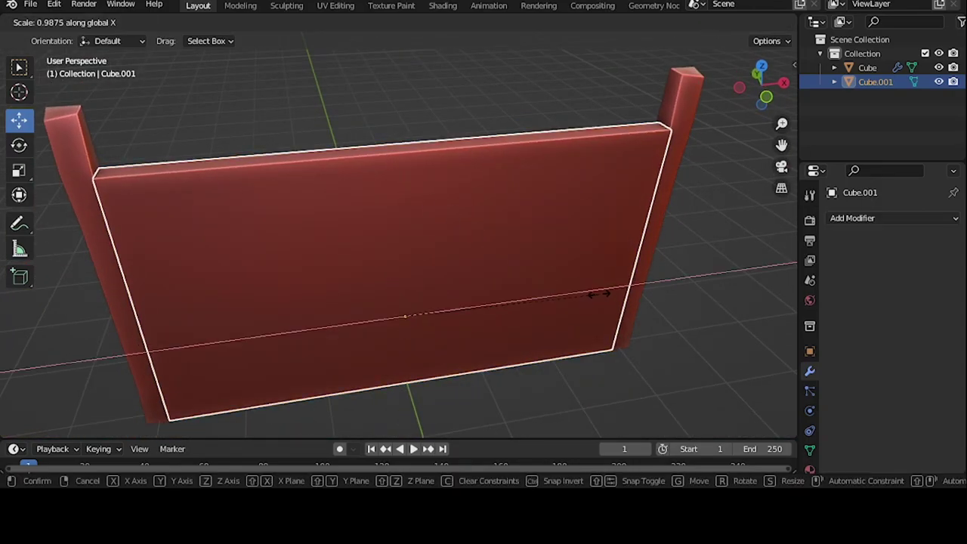
click(597, 295)
key(s)
key(z)
click(384, 168)
- Duplicate the back wall panel and slide the copy along Y to midway between the posts
mouse_move(384, 167)
middle_down()
mouse_move(416, 228)
mouse_move(314, 166)
mouse_move(357, 178)
middle_up()
click(357, 178)
key(KP_7)
key(shift+d)
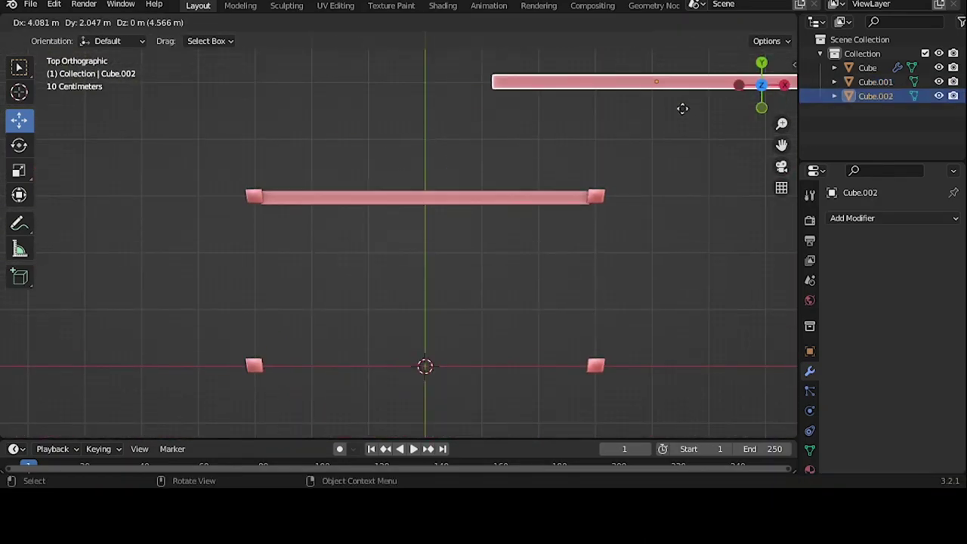
key(y)
click(558, 175)
key(s)
key(y)
key(Escape)
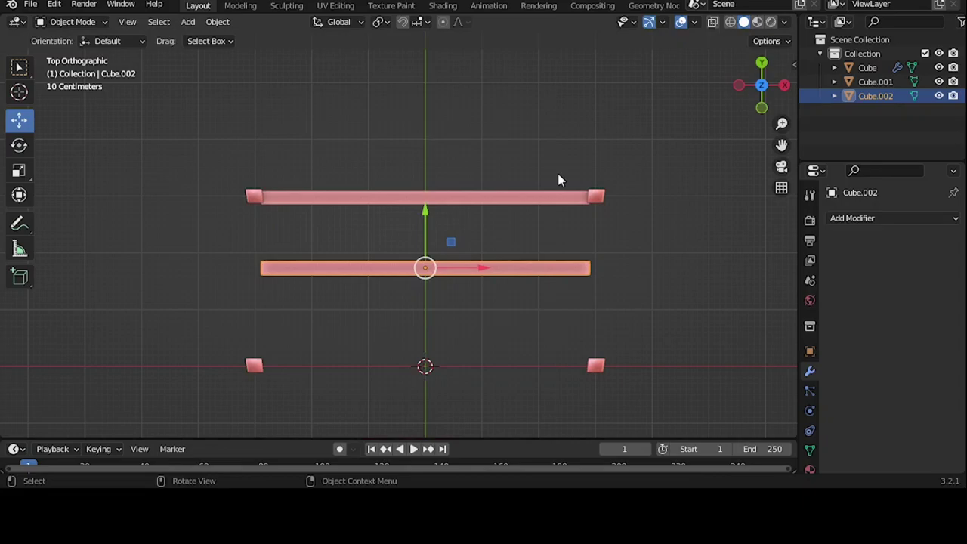
- Rotate the copy 90°, set it on the left posts and shorten it along Y
text(r90)
key(Return)
key(g)
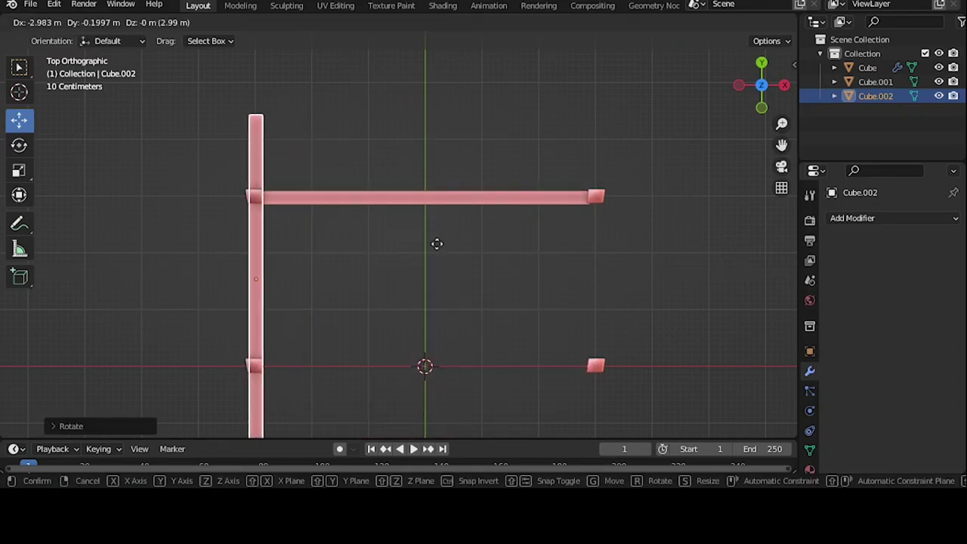
click(437, 243)
key(s)
key(y)
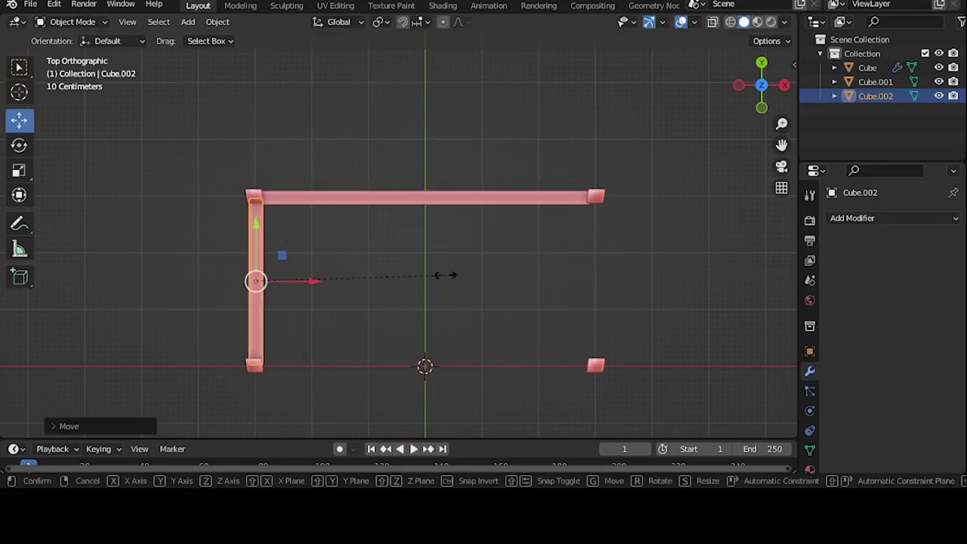
click(438, 274)
mouse_move(439, 274)
middle_down()
mouse_move(529, 182)
mouse_move(222, 234)
mouse_move(341, 255)
mouse_move(387, 216)
mouse_move(471, 375)
middle_up()
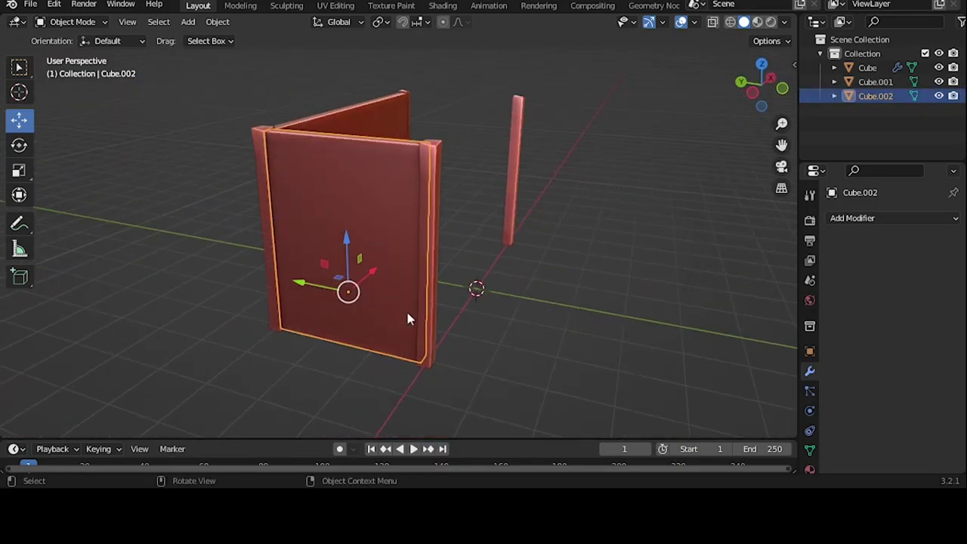
- Add vertical and horizontal loop cuts to the side wall and delete the middle face as a window
middle_drag(409, 319, 364, 205)
key(Tab)
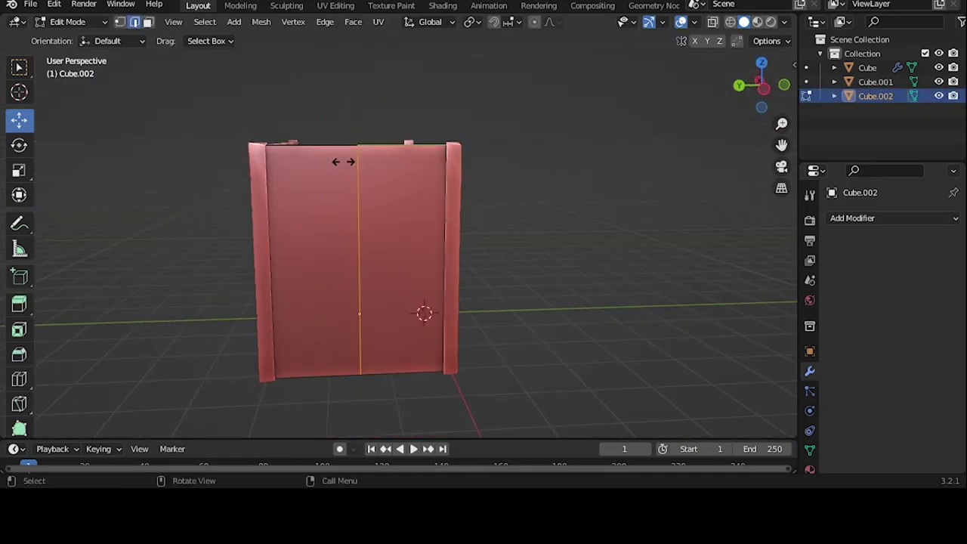
click(458, 264)
mouse_move(459, 264)
middle_down()
mouse_move(335, 274)
mouse_move(358, 272)
middle_up()
key(ctrl+r)
click(370, 267)
key(x)
click(361, 279)
scroll(358, 272, up, 4)
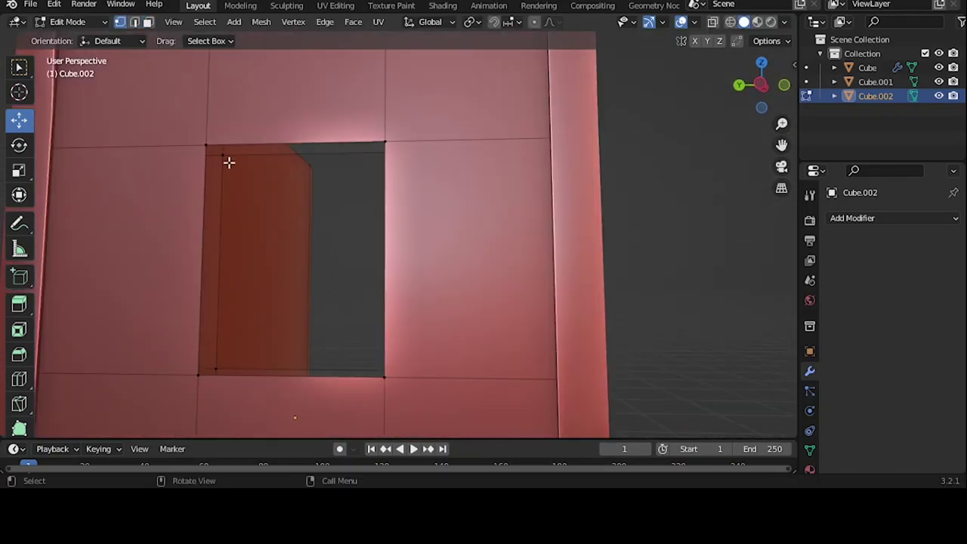
click(203, 377)
middle_drag(202, 376, 425, 396)
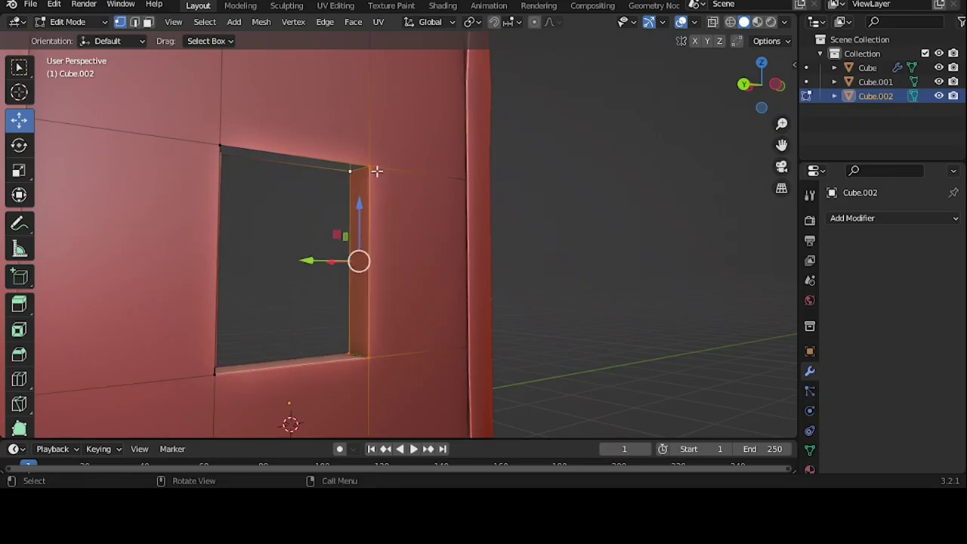
middle_drag(224, 150, 233, 179)
key(Tab)
- Apply all transforms to the windowed side wall
scroll(257, 242, down, 5)
middle_drag(272, 280, 358, 250)
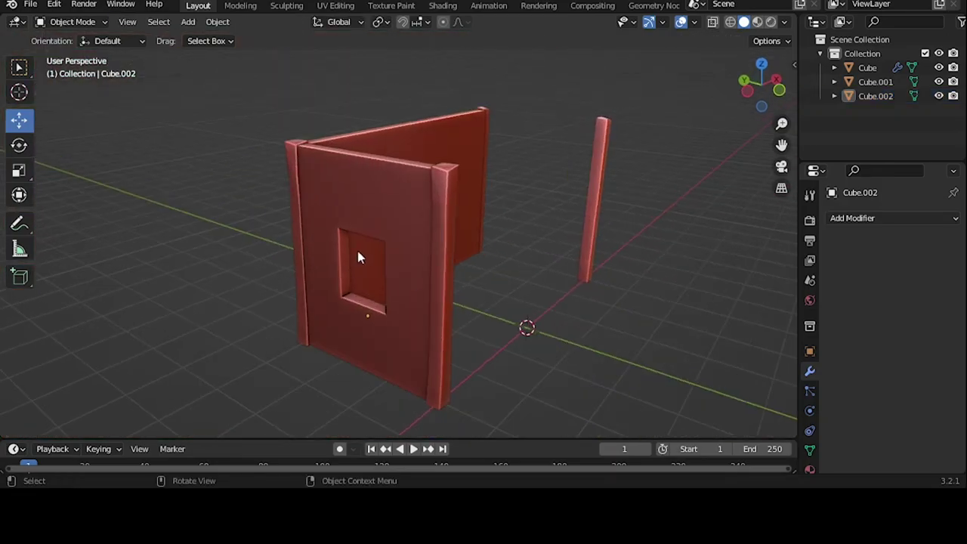
key(ctrl+a)
click(421, 258)
mouse_move(422, 259)
middle_down()
mouse_move(469, 248)
mouse_move(390, 259)
middle_up()
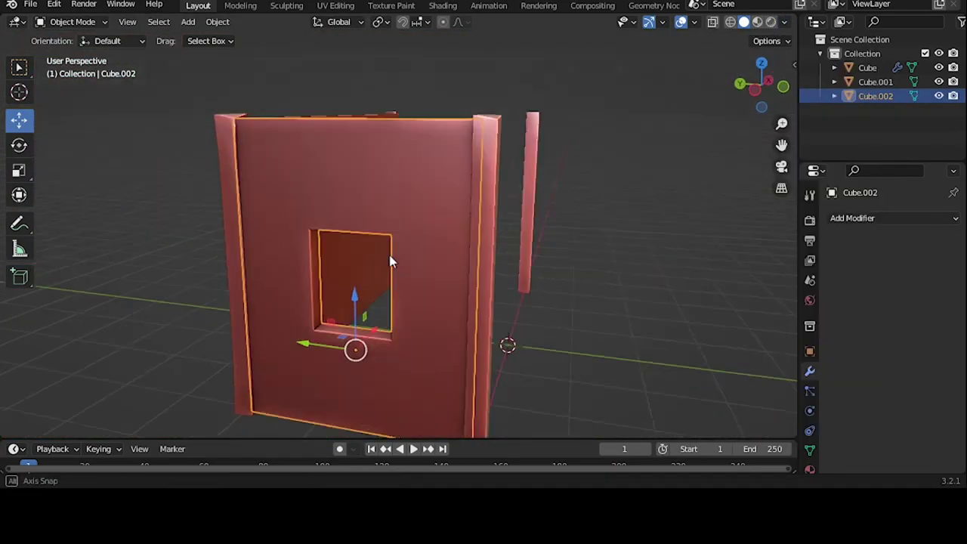
scroll(391, 260, up, 3)
- Add a Bevel modifier with a 0.01 amount to the side wall
click(853, 218)
click(654, 273)
text(.01)
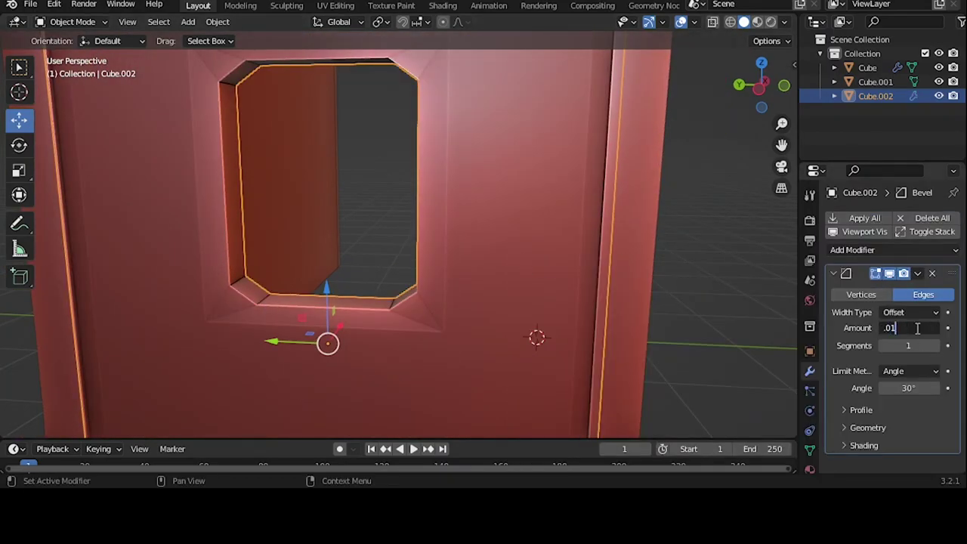
key(Return)
middle_drag(454, 302, 439, 289)
scroll(439, 288, down, 3)
click(834, 273)
scroll(340, 249, up, 4)
- Recalculate the side wall's normals to face outside
middle_drag(340, 250, 272, 228)
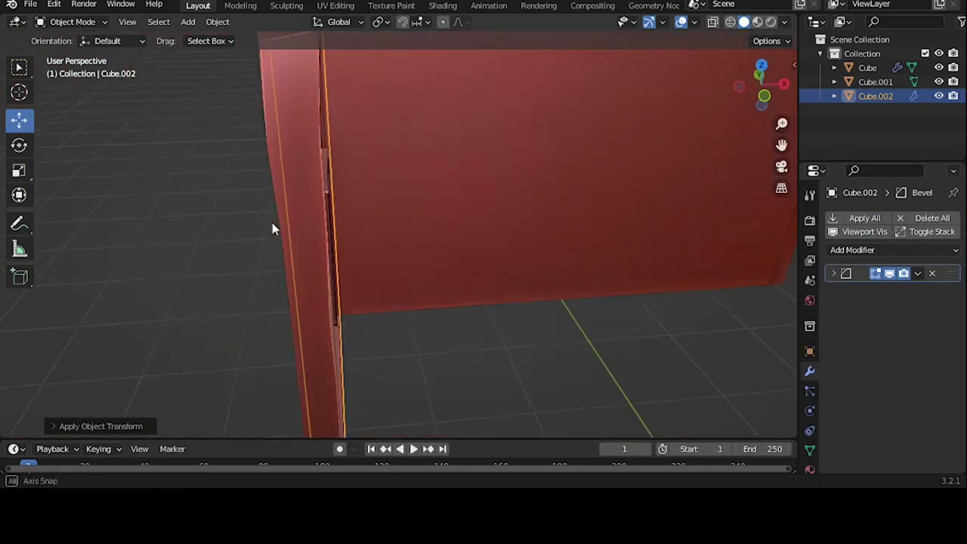
scroll(272, 227, down, 4)
key(Tab)
scroll(350, 199, up, 3)
click(261, 22)
mouse_move(284, 275)
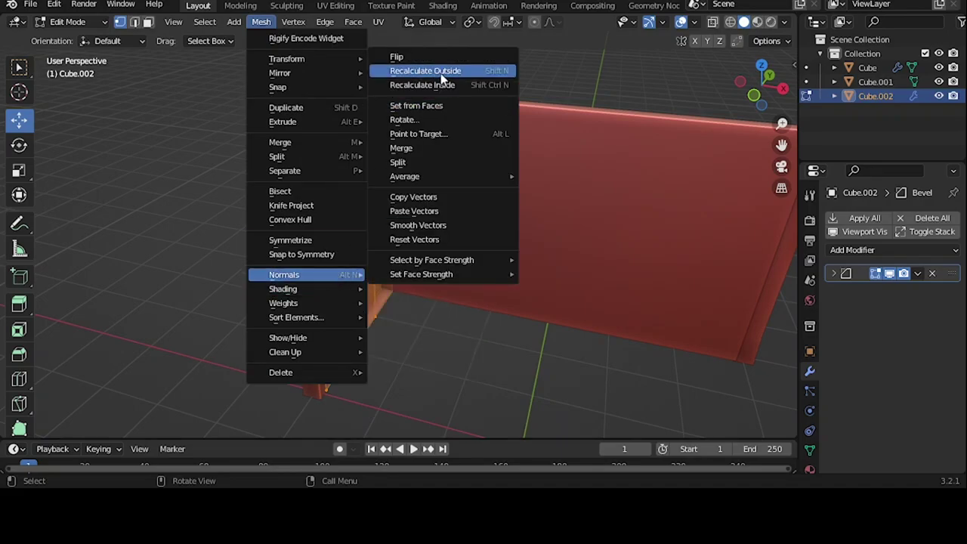
click(443, 72)
mouse_move(443, 72)
middle_down()
mouse_move(350, 205)
mouse_move(511, 225)
mouse_move(520, 249)
middle_up()
key(Tab)
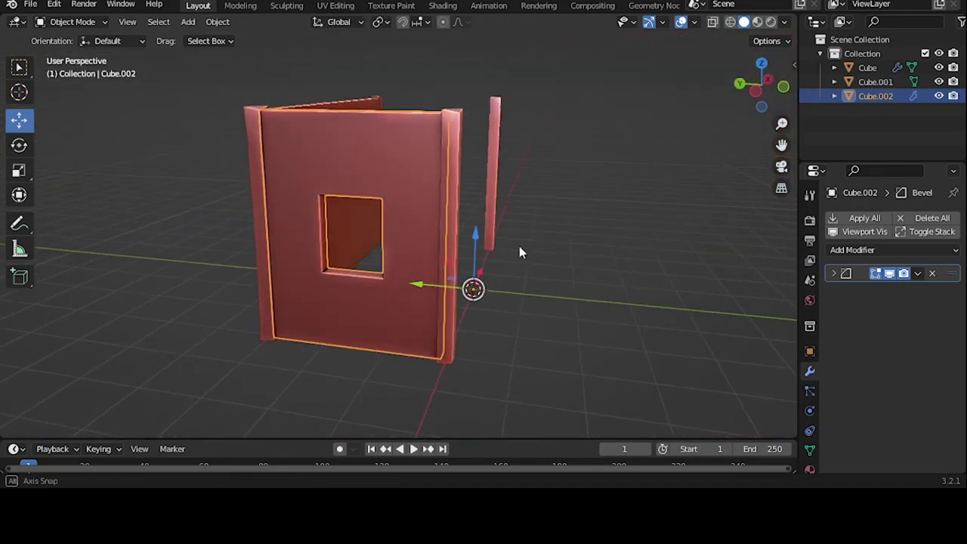
scroll(407, 218, up, 4)
scroll(407, 218, down, 1)
- Add a Mirror modifier so the side wall appears on the opposite side
click(810, 450)
key(ctrl+z)
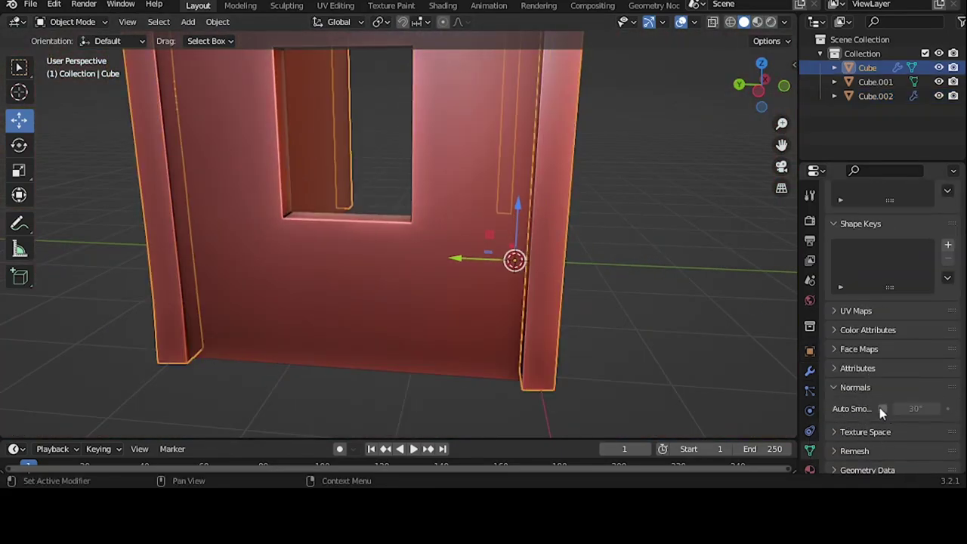
key(ctrl+z)
click(810, 370)
click(853, 249)
click(579, 146)
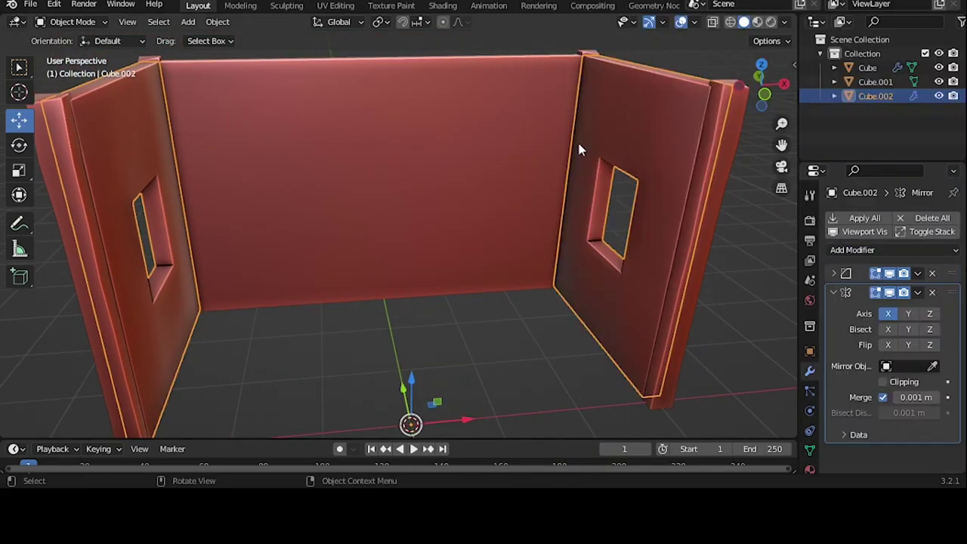
mouse_move(579, 147)
middle_down()
mouse_move(540, 180)
mouse_move(446, 180)
mouse_move(468, 168)
mouse_move(479, 201)
mouse_move(424, 148)
middle_up()
- Duplicate the back wall and move the copy along Y to the front
scroll(469, 169, up, 2)
click(459, 168)
key(shift+d)
click(479, 201)
key(KP_7)
key(g)
key(y)
click(353, 201)
mouse_move(353, 201)
middle_down()
mouse_move(378, 190)
mouse_move(422, 244)
middle_up()
- Raise the front wall's bottom faces in Z to shrink it into a top beam
key(Tab)
scroll(423, 245, up, 3)
click(320, 318)
scroll(320, 317, down, 3)
key(g)
key(z)
click(393, 159)
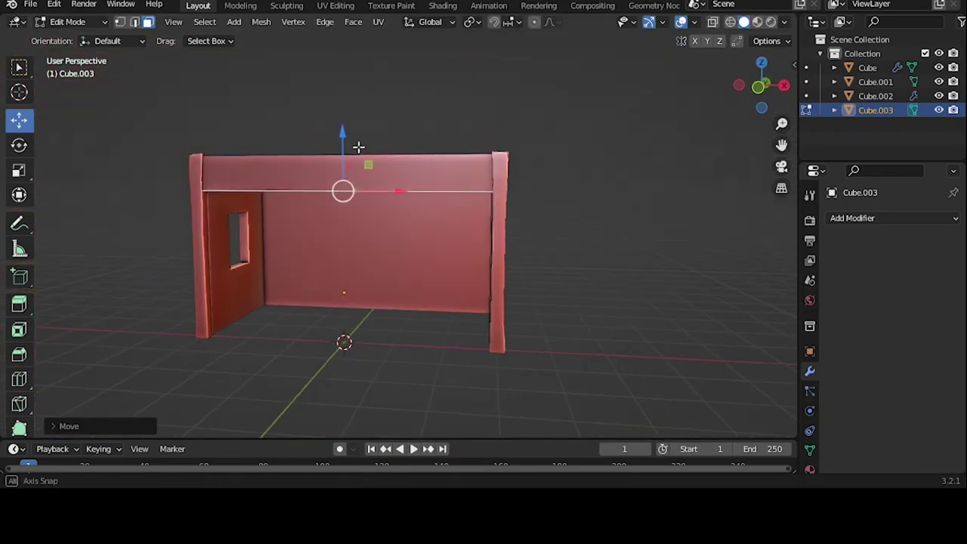
key(Tab)
middle_drag(393, 158, 471, 201)
- Duplicate the back wall, rotate it 90° on X to lie flat, and set its origin to geometry
click(471, 201)
key(shift+d)
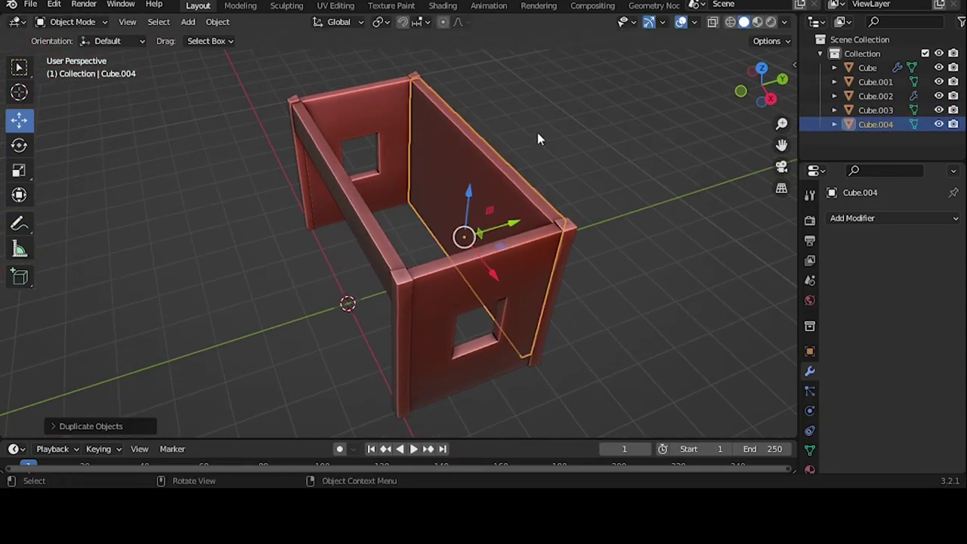
middle_drag(538, 133, 539, 221)
key(r)
key(x)
key(9)
key(0)
key(Return)
right_click(355, 272)
click(499, 290)
- From top view, widen the flat board along X and adjust its depth along Y
key(grave)
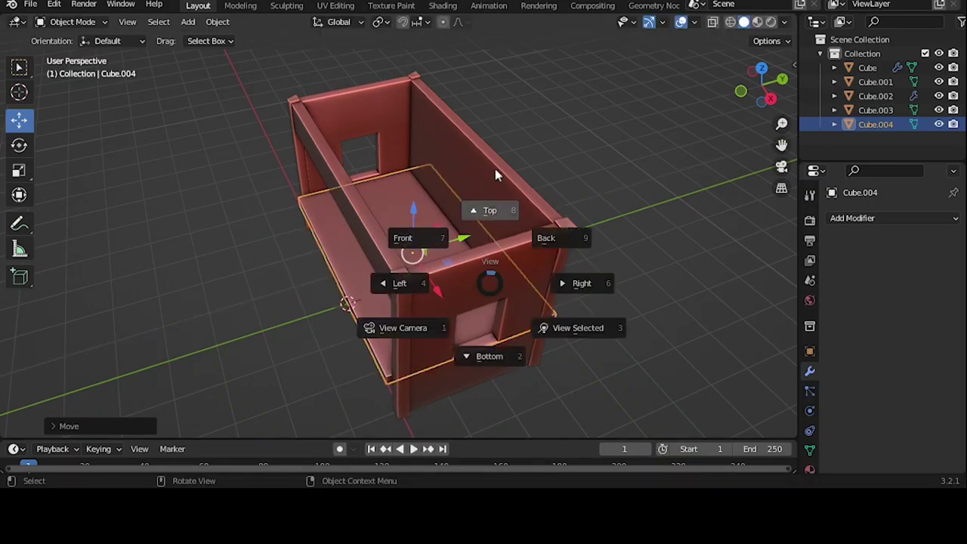
click(495, 168)
key(s)
key(x)
click(703, 249)
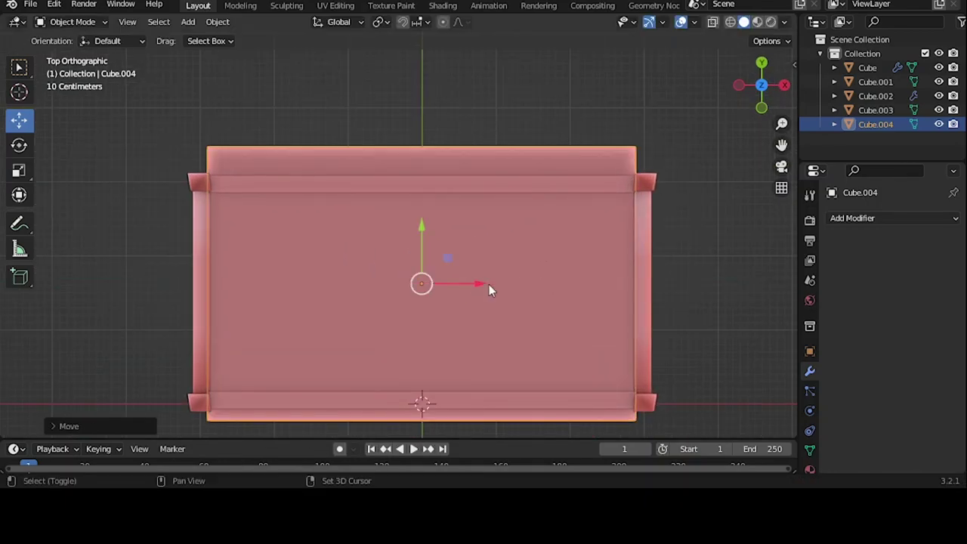
key(s)
key(y)
click(427, 240)
key(g)
key(y)
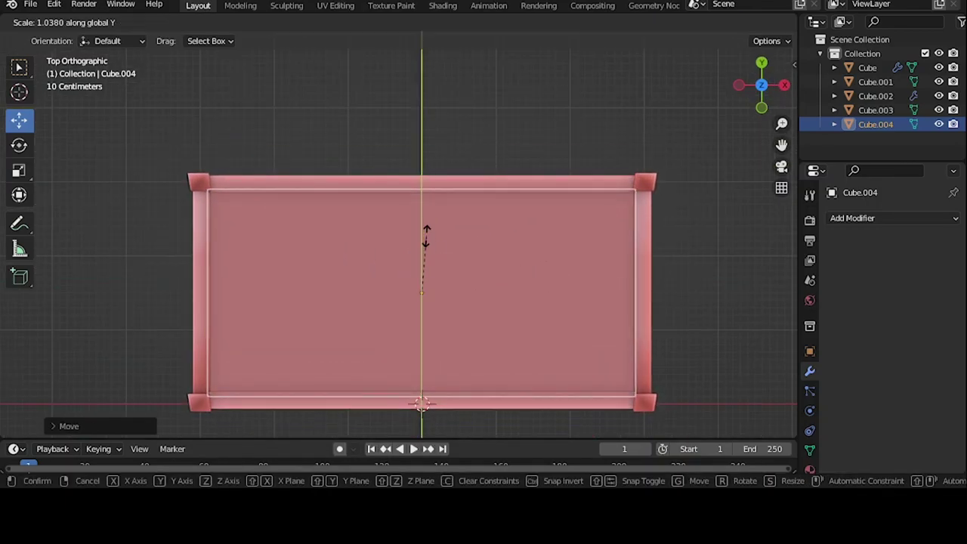
click(427, 235)
- Move the board up in Z to sit on top of the stall frame
key(grave)
click(408, 287)
key(g)
key(z)
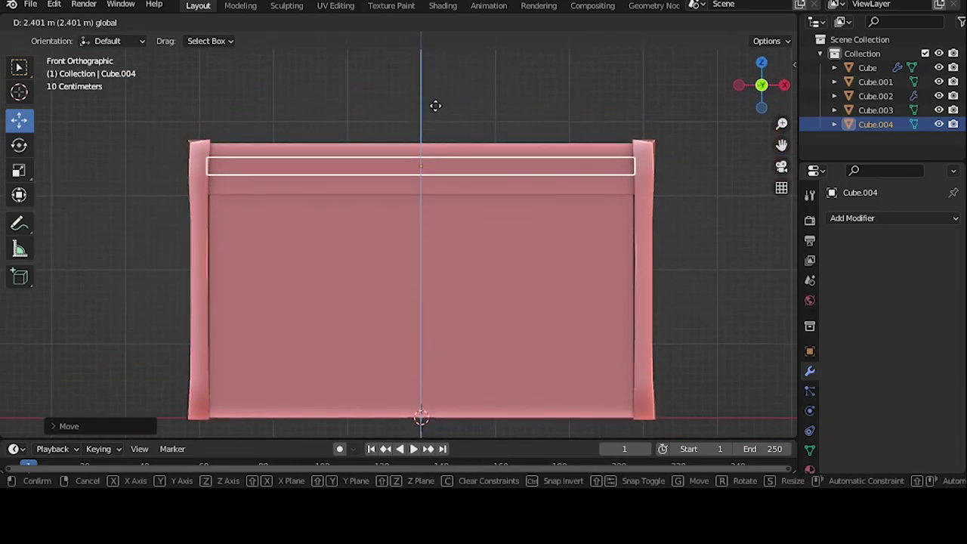
click(434, 103)
middle_drag(434, 104, 604, 151)
key(g)
key(z)
click(428, 110)
scroll(361, 213, down, 5)
middle_drag(361, 212, 423, 212)
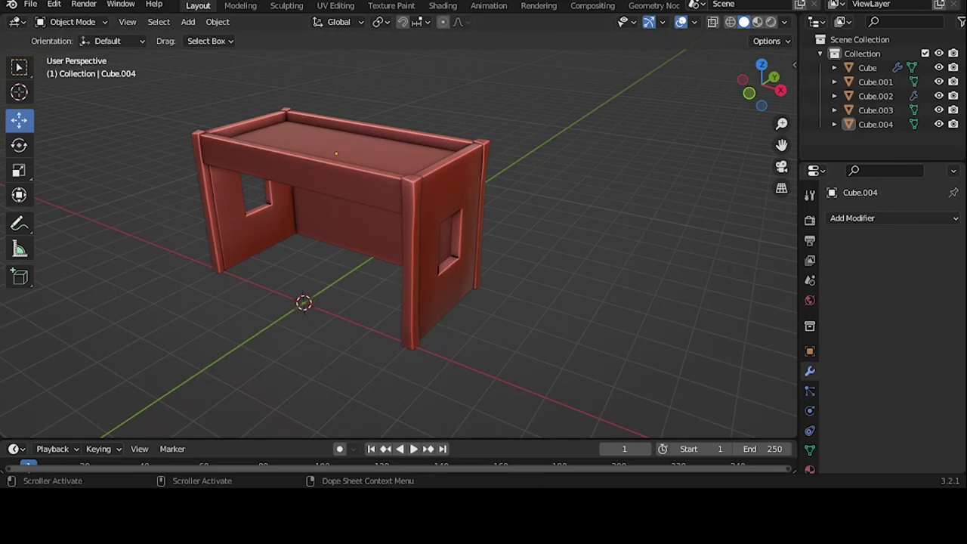
- Duplicate the top board and drop the copy in Z near the ground as a floor plank
middle_drag(363, 249, 421, 255)
click(410, 259)
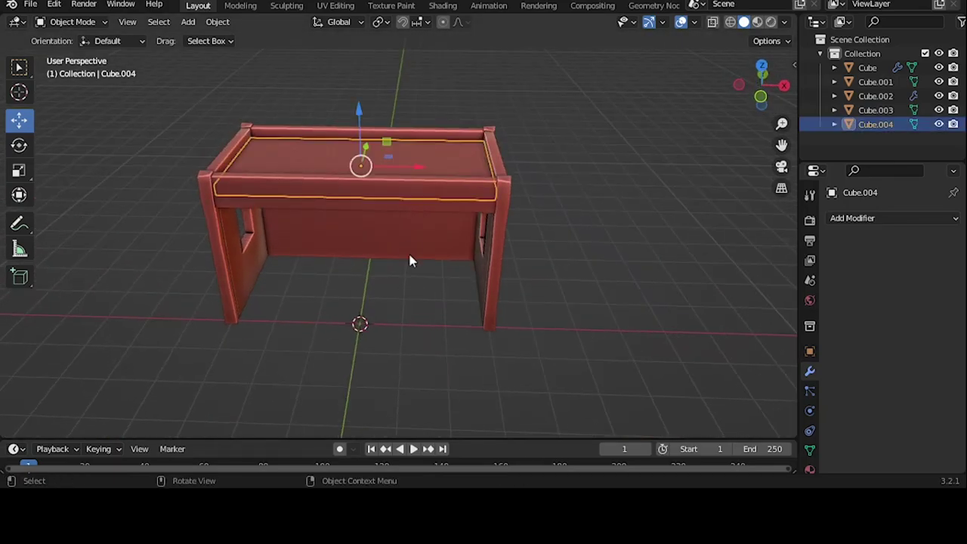
key(shift+d)
key(z)
click(368, 227)
key(KP_1)
key(g)
key(z)
click(332, 270)
mouse_move(332, 270)
middle_down()
mouse_move(402, 253)
mouse_move(581, 253)
middle_up()
click(581, 252)
- Shift the floor plank along Y and select the top front beam
scroll(568, 252, up, 5)
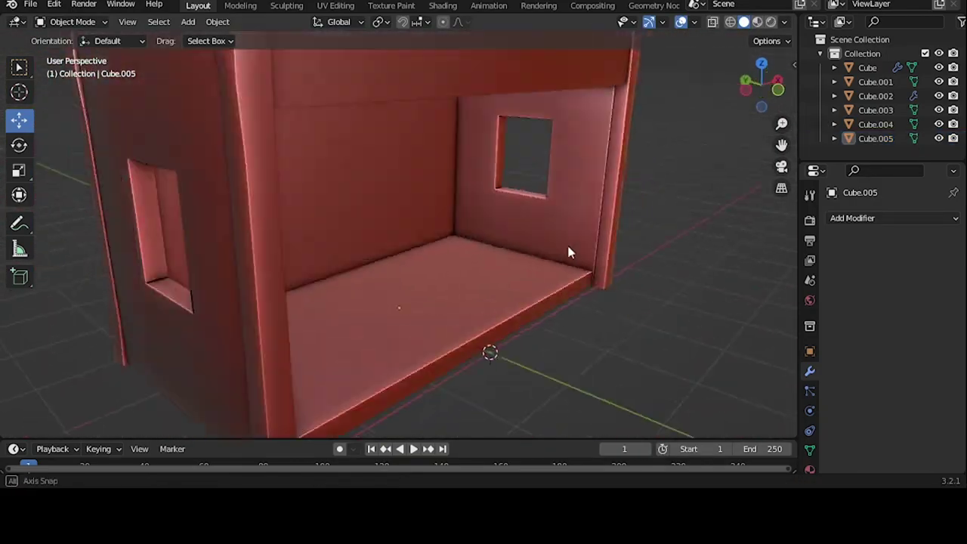
scroll(408, 251, down, 5)
mouse_move(407, 251)
middle_down()
mouse_move(464, 241)
mouse_move(421, 357)
middle_up()
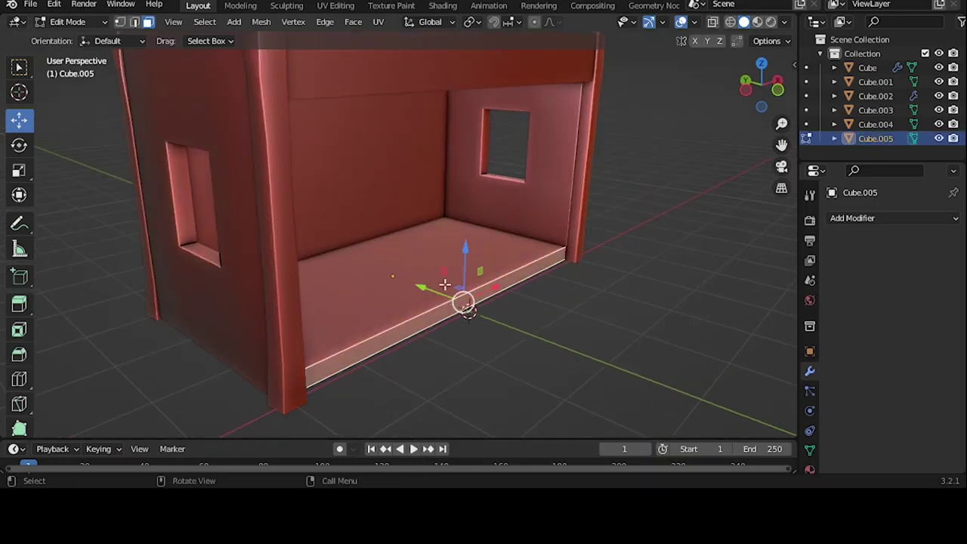
key(g)
key(y)
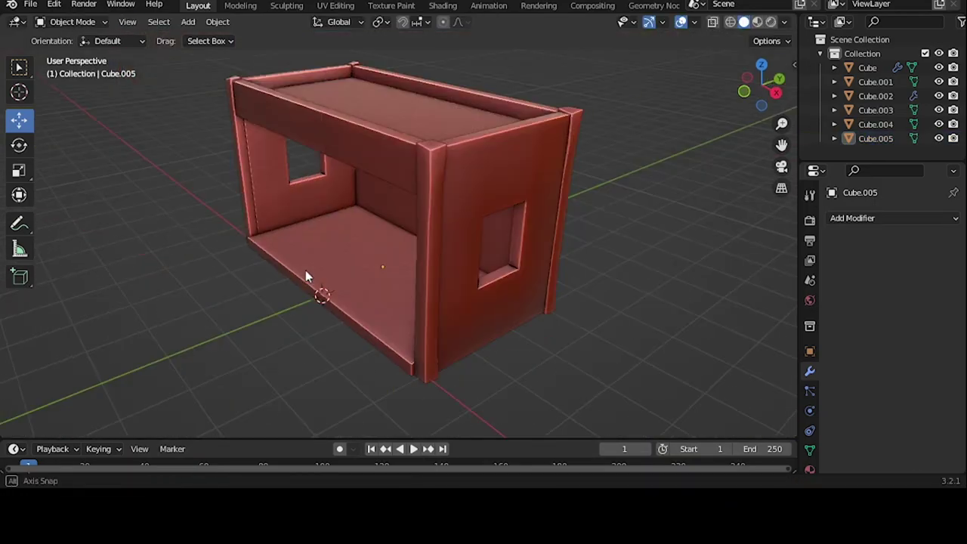
mouse_move(307, 277)
middle_down()
mouse_move(420, 252)
mouse_move(396, 183)
middle_up()
click(395, 183)
- Select the top front beam and add loop cuts across it in Edit Mode
click(473, 136)
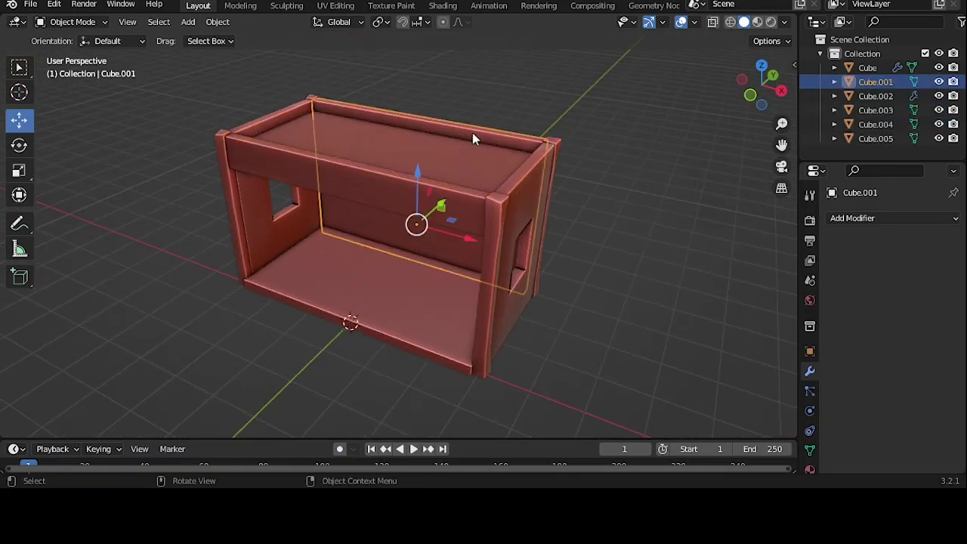
right_click(473, 136)
click(417, 234)
mouse_move(418, 234)
middle_down()
mouse_move(557, 288)
mouse_move(421, 274)
mouse_move(417, 235)
middle_up()
click(421, 274)
click(417, 235)
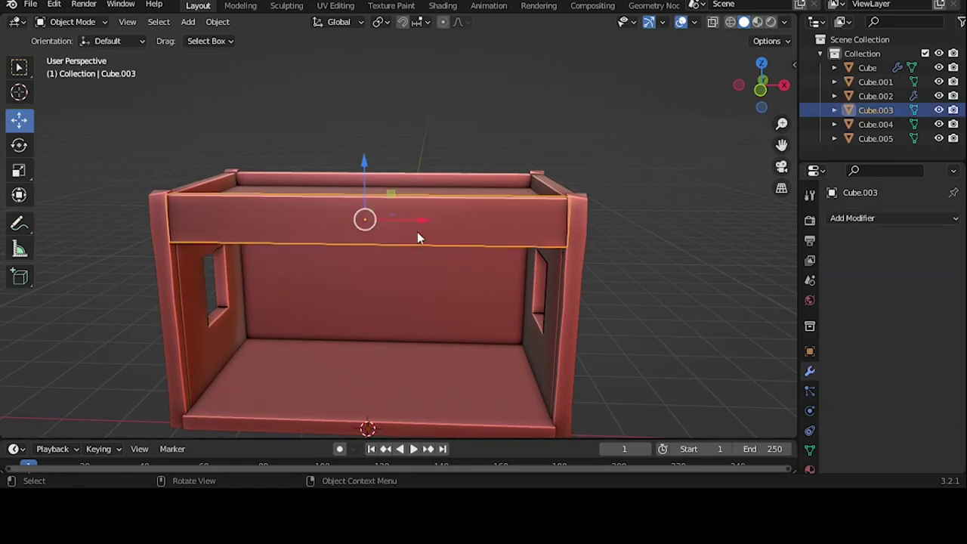
key(Tab)
key(ctrl+r)
scroll(368, 203, up, 3)
click(369, 203)
- Nudge vertices on the beam's lower edge along Z for an uneven, worn edge
middle_drag(368, 203, 341, 220)
scroll(341, 220, up, 3)
click(301, 217)
key(g)
key(z)
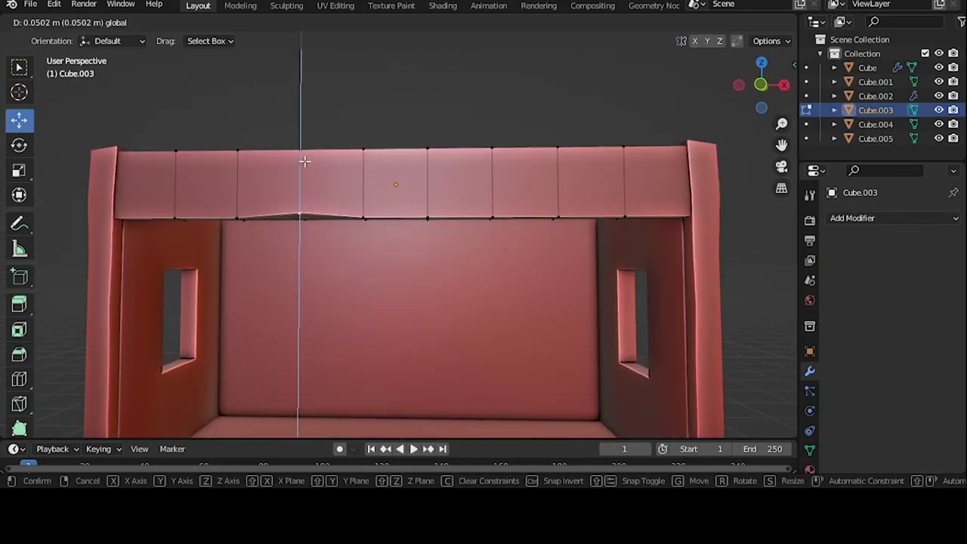
middle_drag(649, 220, 622, 212)
scroll(622, 211, up, 2)
click(186, 229)
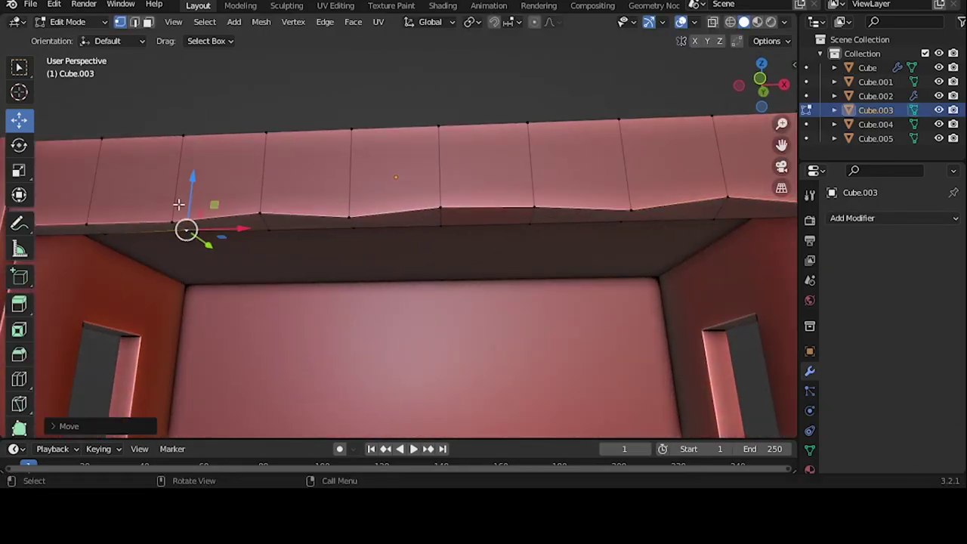
key(Tab)
- Add loop cuts across the floor plank and shift a vertex to roughen it
scroll(410, 211, down, 5)
click(453, 305)
key(Tab)
mouse_move(452, 305)
middle_down()
mouse_move(411, 232)
mouse_move(348, 242)
middle_up()
key(ctrl+r)
click(361, 235)
key(g)
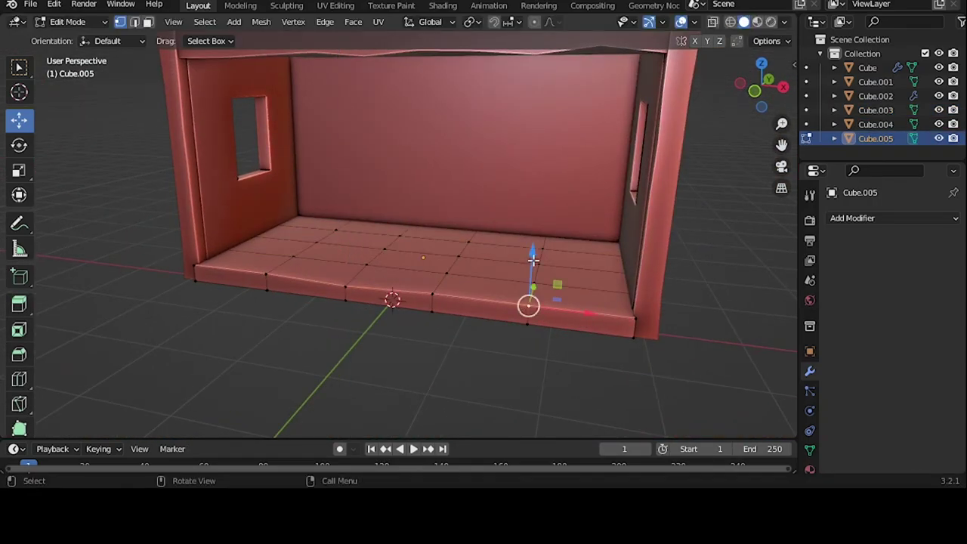
key(Tab)
- Select the walls, toggle Edit Mode on them, then deselect everything
scroll(562, 278, down, 3)
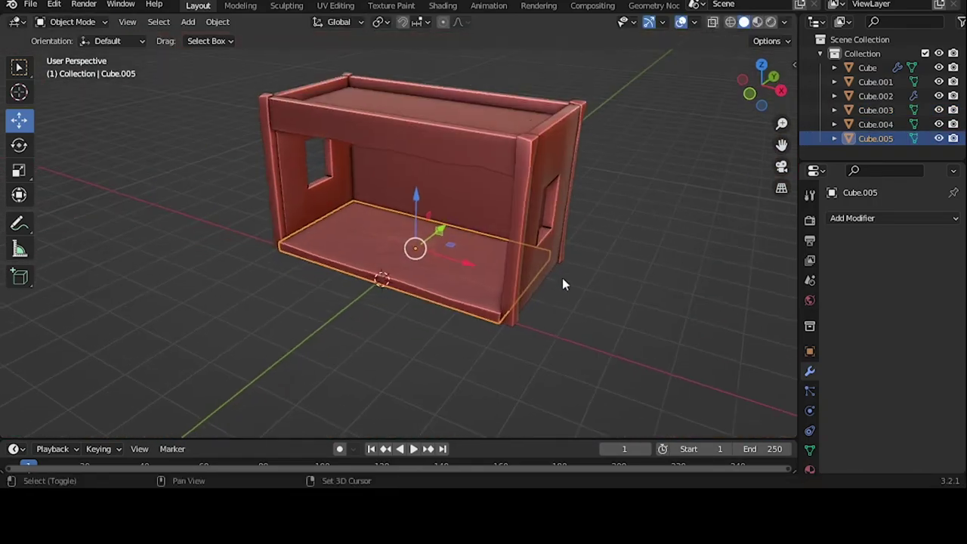
click(359, 186)
key(Tab)
key(Tab)
mouse_move(358, 185)
middle_down()
mouse_move(516, 224)
mouse_move(551, 254)
mouse_move(436, 232)
middle_up()
key(alt+a)
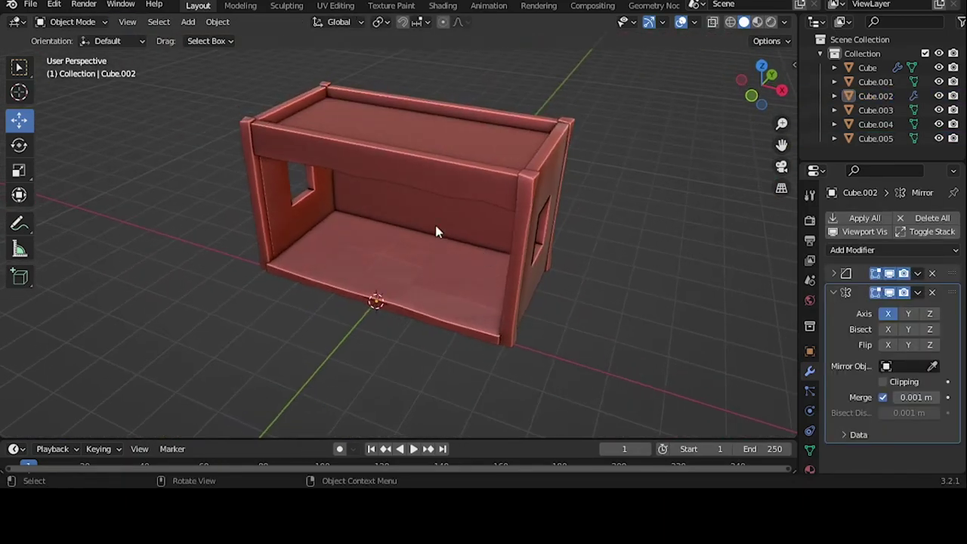
- Add a new cube and move it to a front corner in top view
key(shift+a)
mouse_move(522, 218)
middle_down()
mouse_move(529, 226)
mouse_move(447, 224)
middle_up()
scroll(448, 223, up, 2)
key(shift+a)
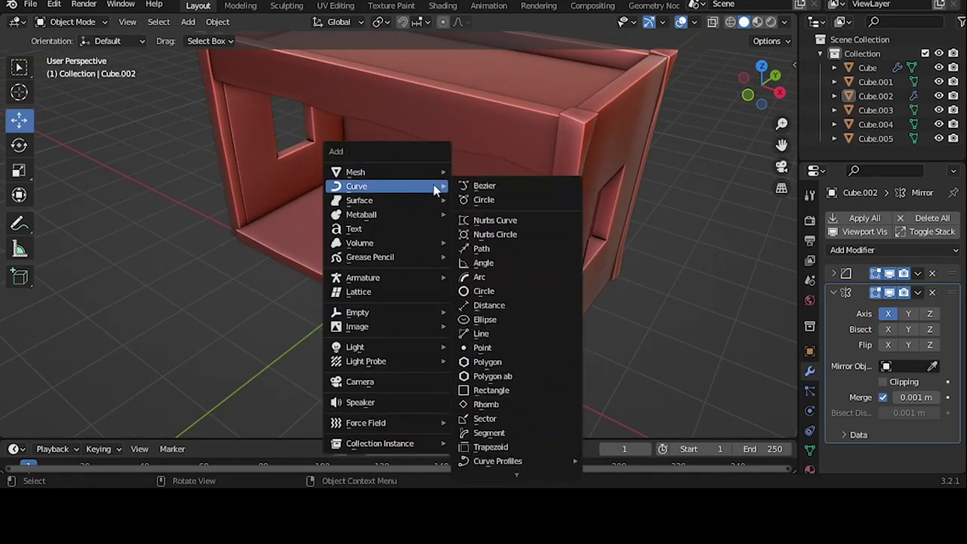
click(479, 199)
key(KP_7)
key(g)
click(528, 228)
- Shrink the cube and confirm its corner placement in front view
scroll(529, 229, up, 3)
key(s)
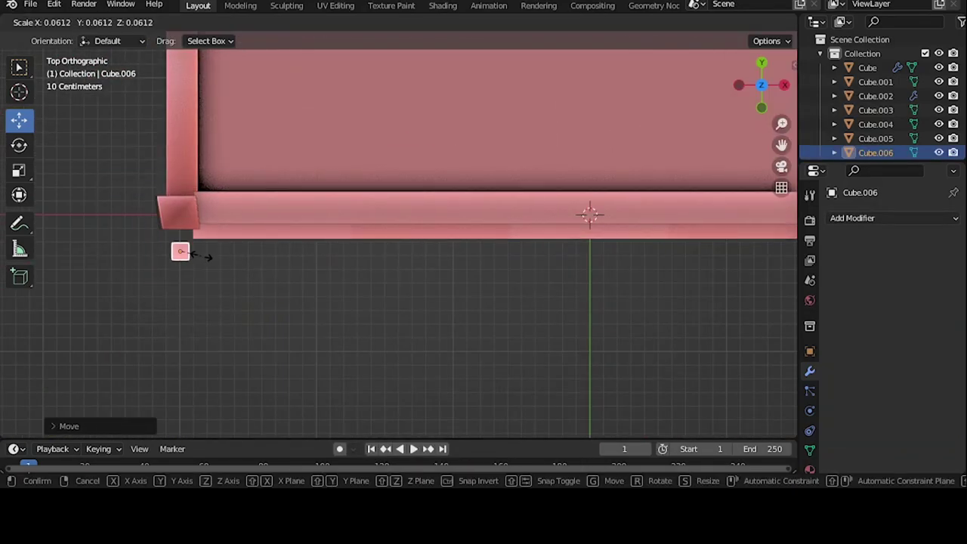
click(261, 249)
key(KP_1)
click(243, 245)
- Extend the cube's vertices upward along Z into a thin post
middle_drag(243, 244, 255, 299)
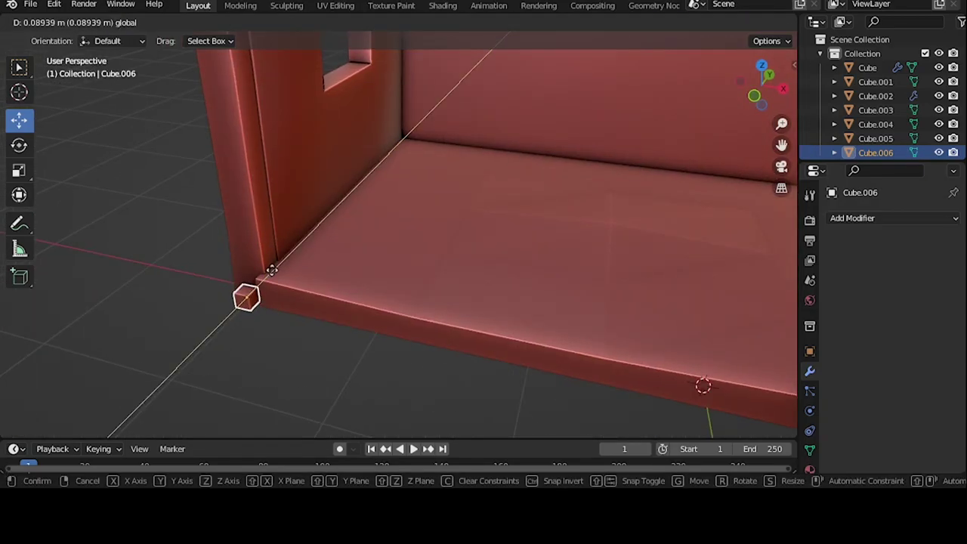
scroll(247, 291, down, 3)
key(g)
key(z)
mouse_move(378, 340)
middle_down()
mouse_move(370, 239)
mouse_move(408, 154)
middle_up()
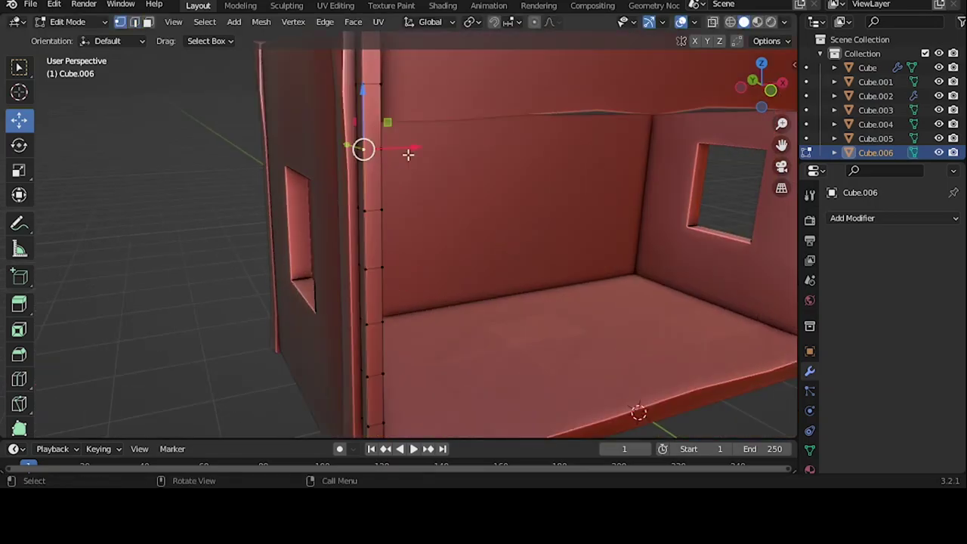
shift+scroll(407, 264, down, 4)
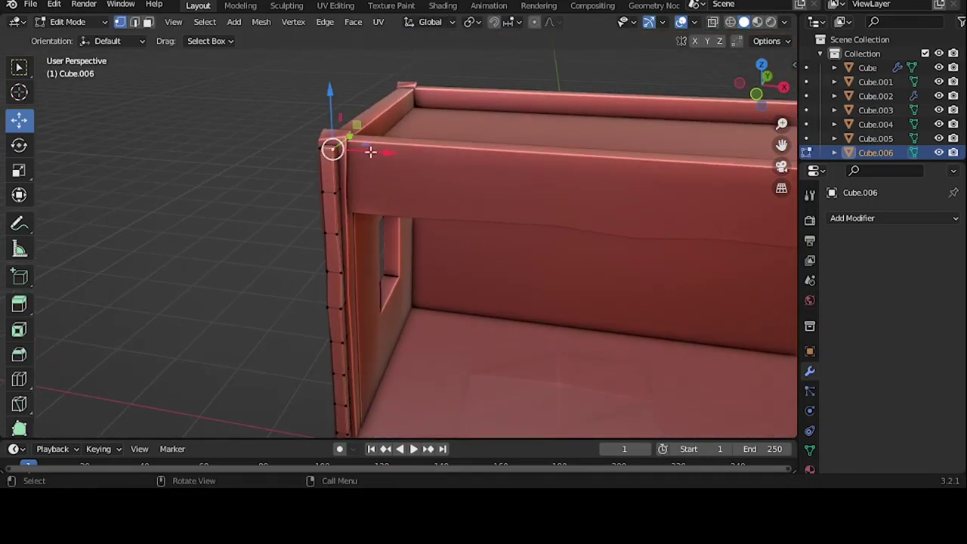
- Set the post's origin to the world origin and add a Mirror modifier
mouse_move(374, 187)
middle_down()
mouse_move(270, 271)
mouse_move(359, 221)
middle_up()
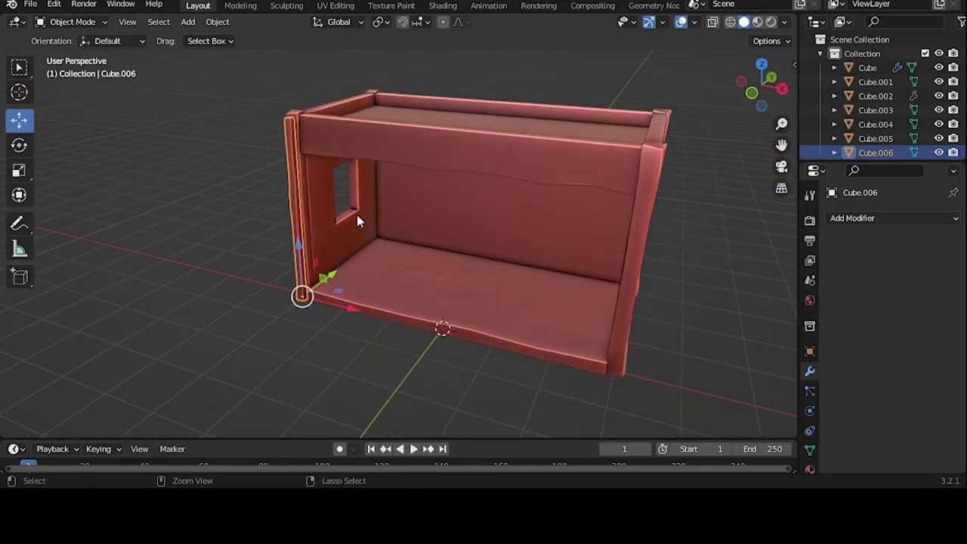
key(ctrl+a)
click(393, 233)
click(852, 218)
click(669, 384)
middle_drag(617, 264, 650, 244)
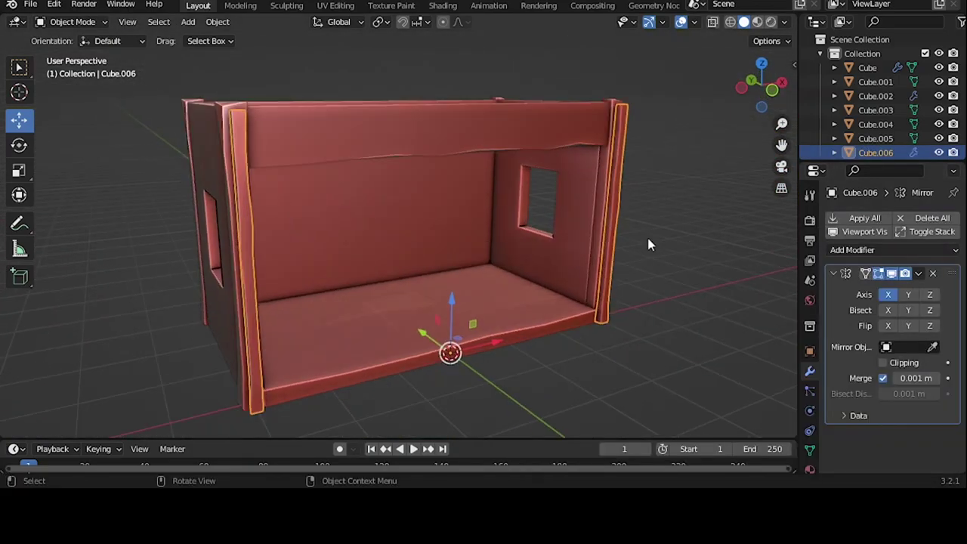
click(572, 233)
mouse_move(573, 286)
middle_down()
mouse_move(572, 233)
mouse_move(514, 227)
mouse_move(453, 272)
middle_up()
click(420, 288)
- Rotate the copied posts outward in left view, using Normal orientation in Edit Mode
key(ctrl+KP_1)
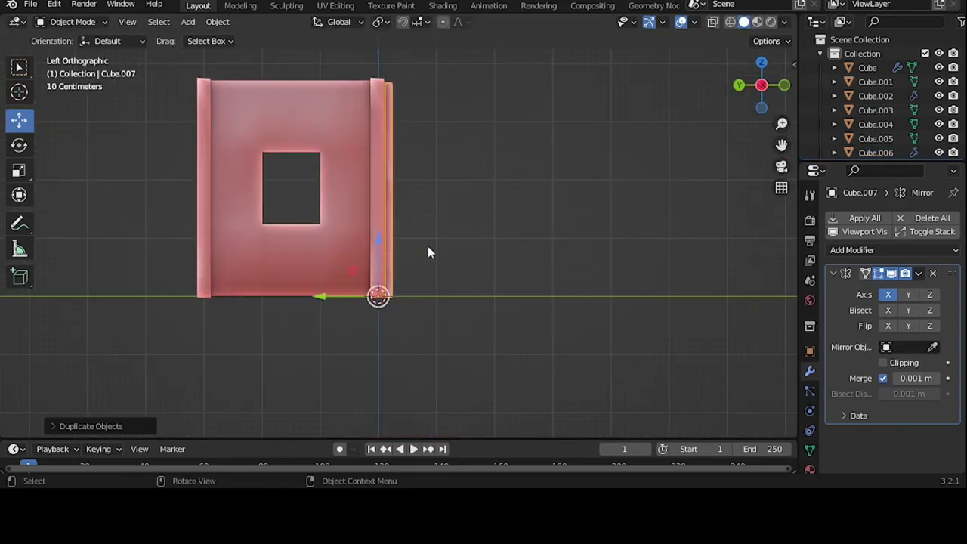
scroll(437, 222, up, 2)
key(r)
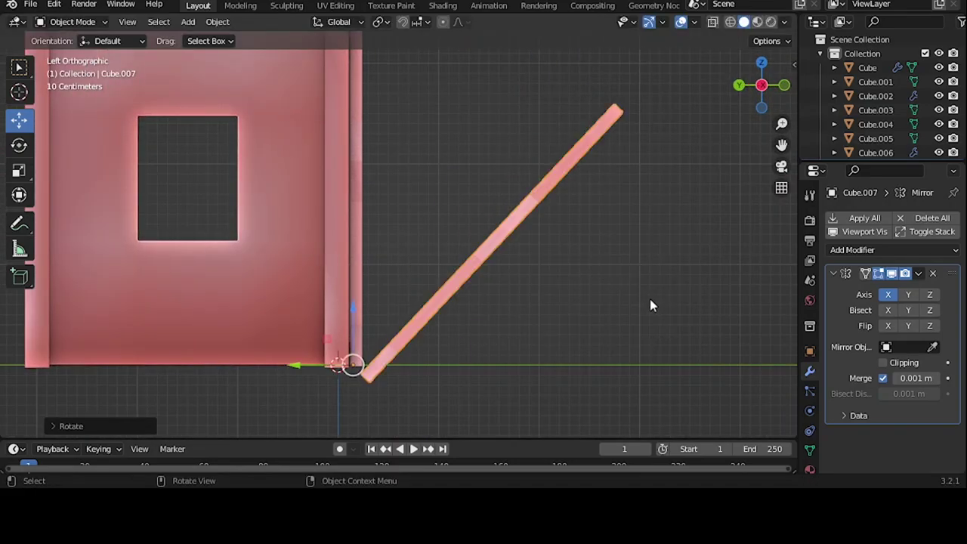
key(Tab)
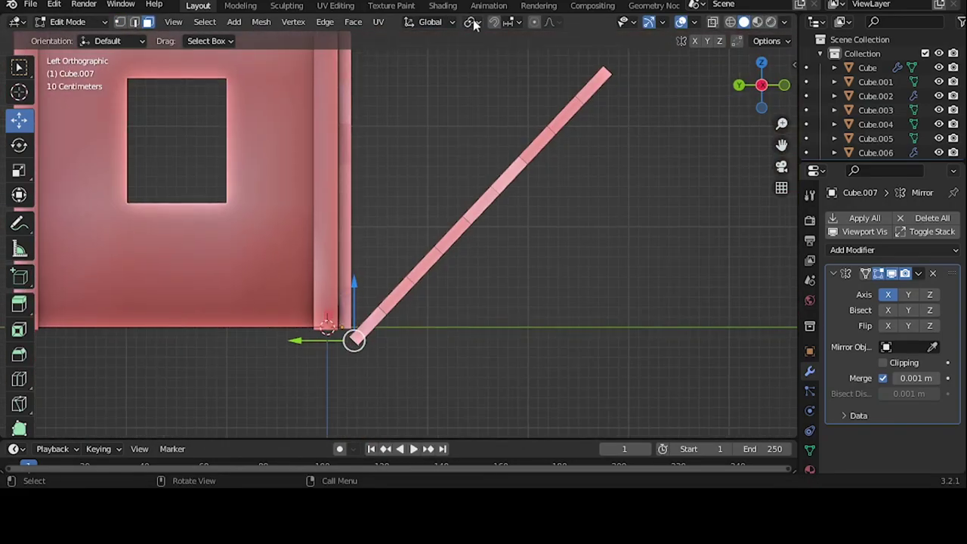
click(432, 22)
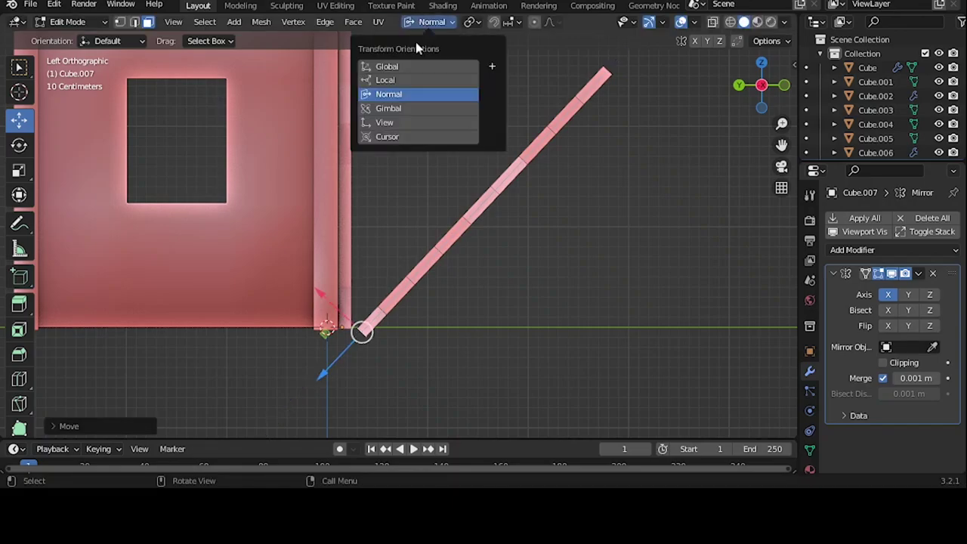
mouse_move(391, 280)
middle_down()
mouse_move(337, 266)
mouse_move(278, 219)
mouse_move(319, 195)
middle_up()
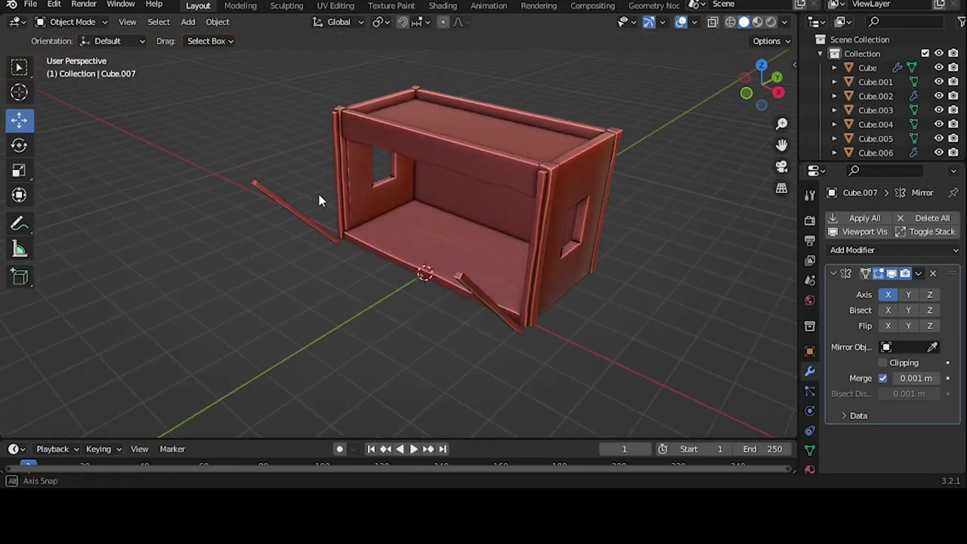
key(grave)
click(216, 223)
key(r)
click(574, 179)
- Add a cylinder beside the stall for the barrel
mouse_move(574, 179)
middle_down()
mouse_move(357, 212)
mouse_move(372, 223)
mouse_move(368, 160)
mouse_move(459, 150)
mouse_move(496, 167)
mouse_move(413, 239)
middle_up()
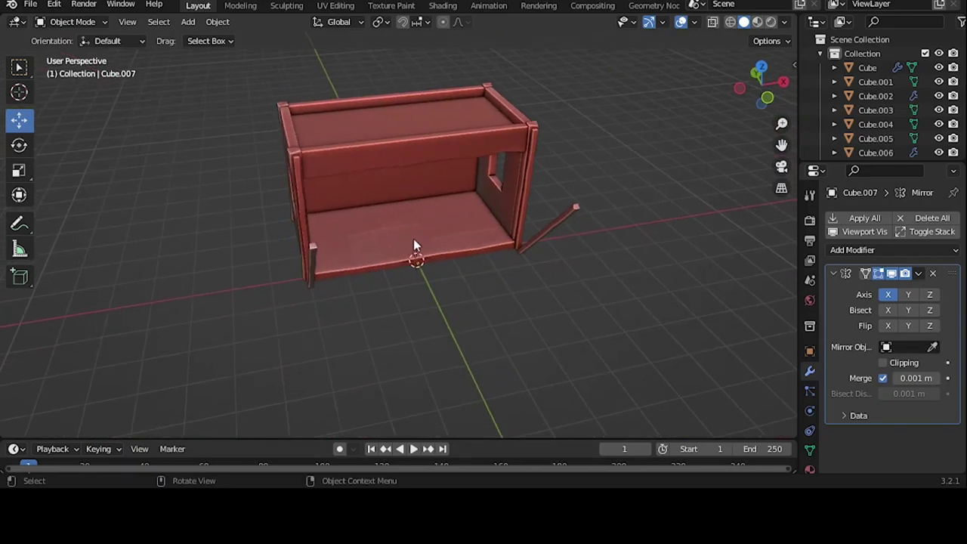
key(shift+a)
click(500, 269)
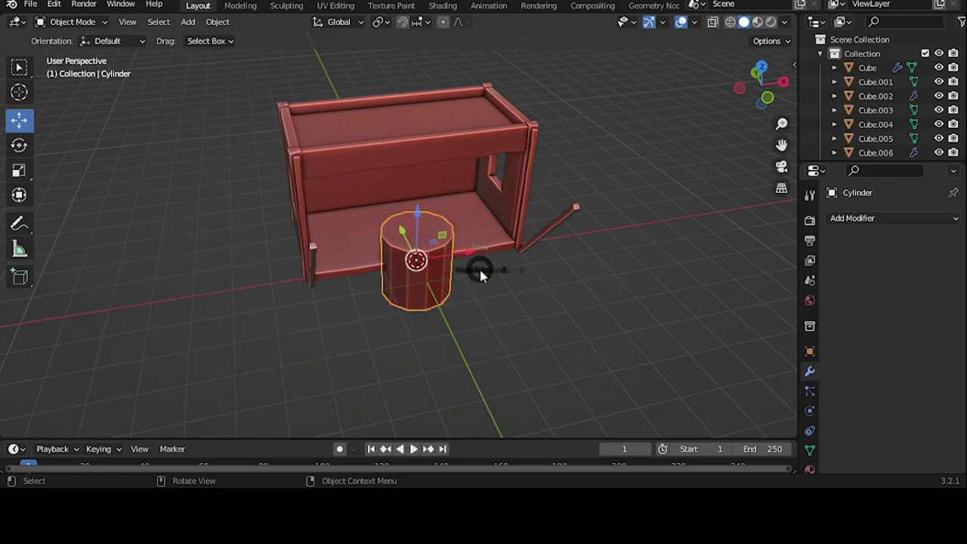
- Move the cylinder up along Z and shrink it into a thin beam
key(KP_7)
scroll(446, 269, up, 3)
scroll(557, 211, up, 2)
key(g)
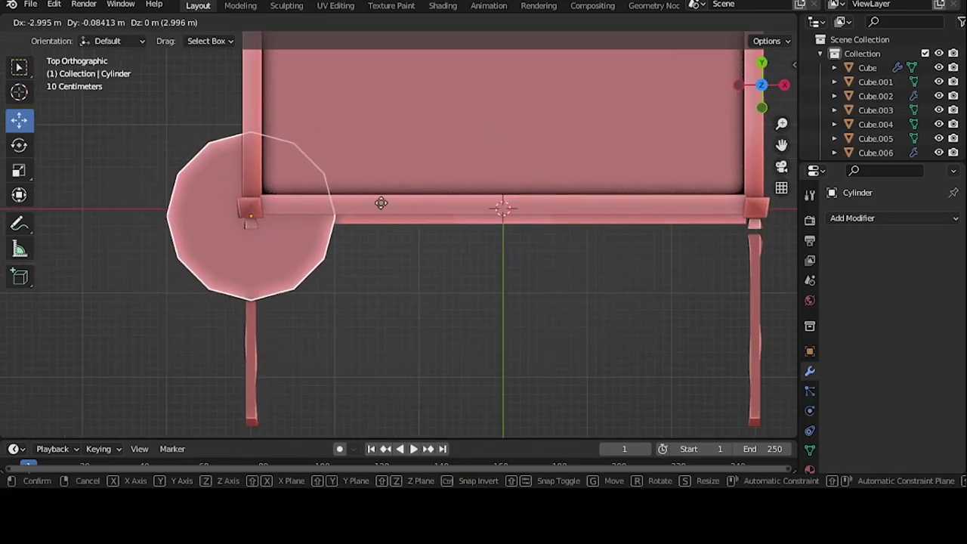
click(381, 202)
middle_drag(381, 203, 419, 263)
key(ctrl+KP_3)
key(g)
key(z)
click(358, 97)
key(s)
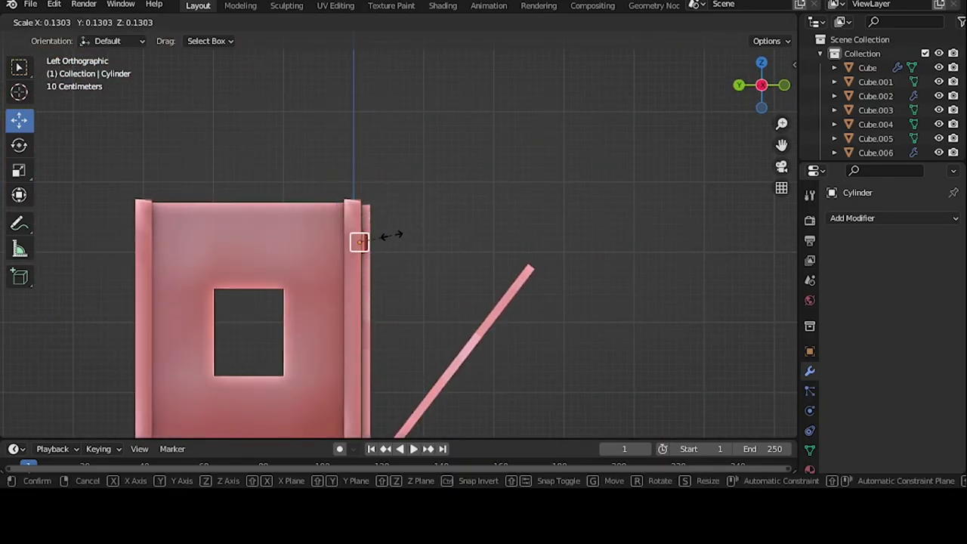
click(446, 230)
- Tilt the beam into a slant, raise it along Z and scale it slightly smaller
key(r)
click(446, 229)
key(g)
key(z)
click(355, 212)
mouse_move(355, 212)
middle_down()
mouse_move(338, 204)
mouse_move(326, 140)
middle_up()
key(g)
key(z)
middle_drag(307, 196, 430, 195)
key(g)
click(430, 195)
key(s)
click(439, 194)
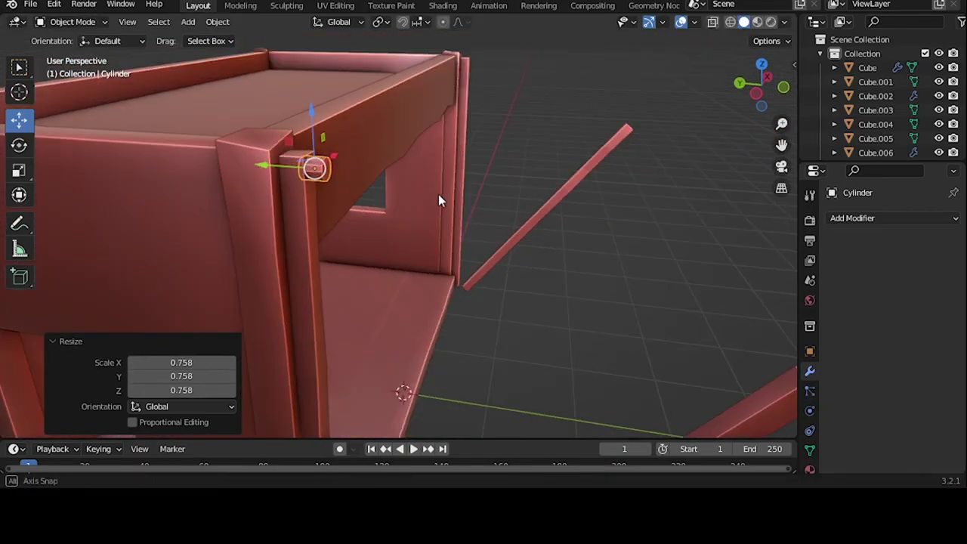
key(ctrl+KP_3)
- Stretch the beam's far end along its local axis, then rescale the whole beam
key(Tab)
middle_drag(363, 183, 333, 181)
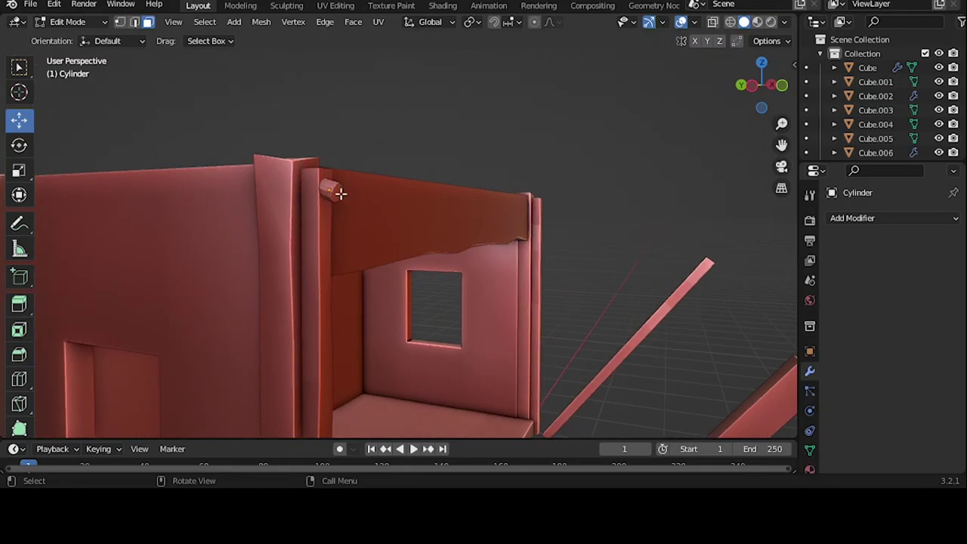
key(ctrl+KP_3)
click(359, 21)
click(421, 80)
key(g)
click(735, 336)
key(Tab)
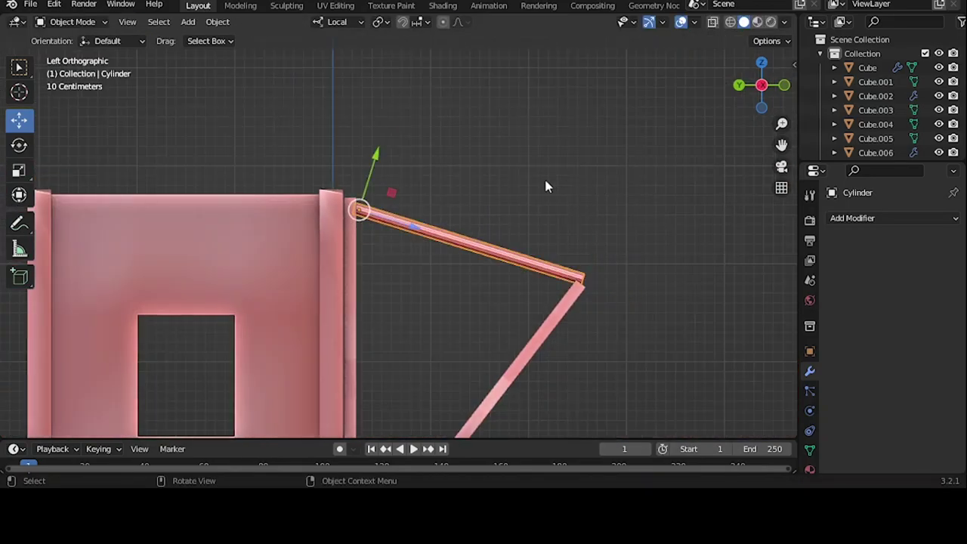
key(s)
click(566, 173)
- Move the beam's end vertices onto the slanted leg's tip
mouse_move(566, 174)
middle_down()
mouse_move(637, 319)
mouse_move(399, 219)
mouse_move(184, 237)
mouse_move(337, 209)
mouse_move(314, 203)
middle_up()
key(Tab)
key(g)
click(676, 345)
key(grave)
key(Tab)
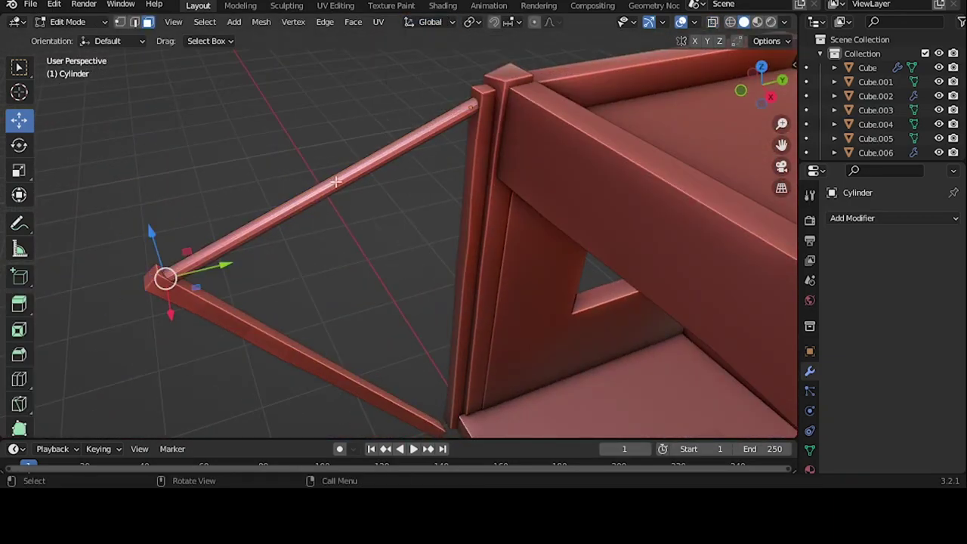
- Add seven loop cuts and pull the middle loop down with proportional editing to sag the beam
key(Tab)
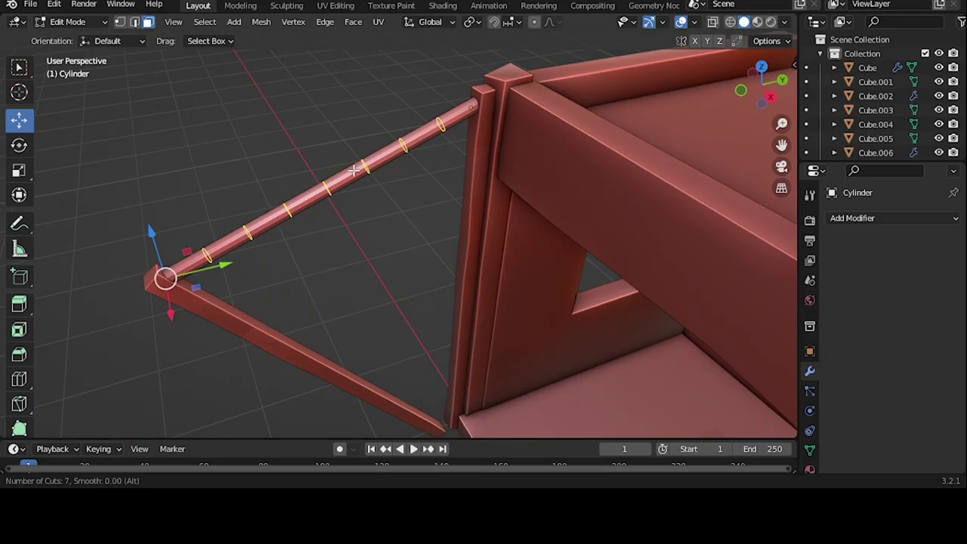
click(353, 170)
mouse_move(353, 171)
middle_down()
mouse_move(294, 164)
mouse_move(361, 171)
mouse_move(395, 162)
middle_up()
click(534, 21)
click(549, 21)
click(536, 97)
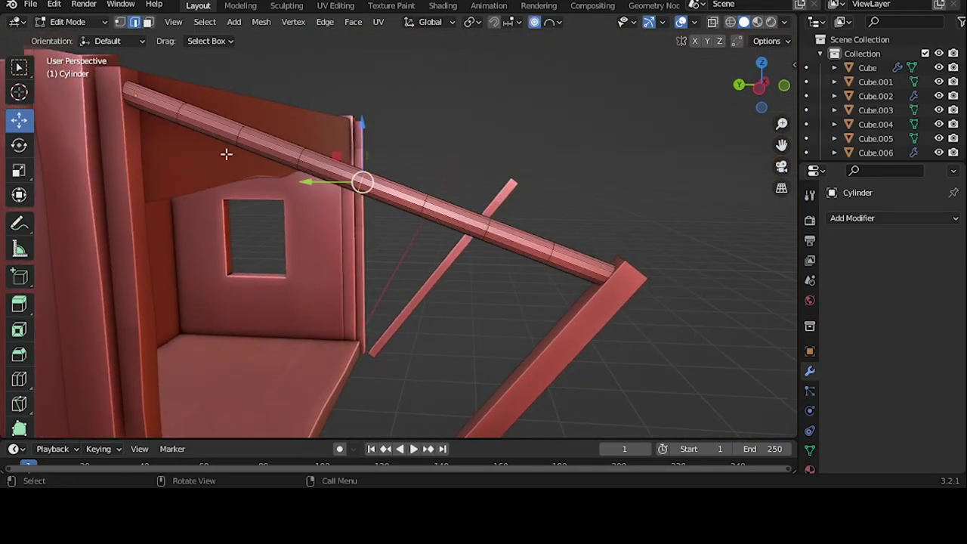
alt+middle_drag(226, 154, 498, 144)
key(g)
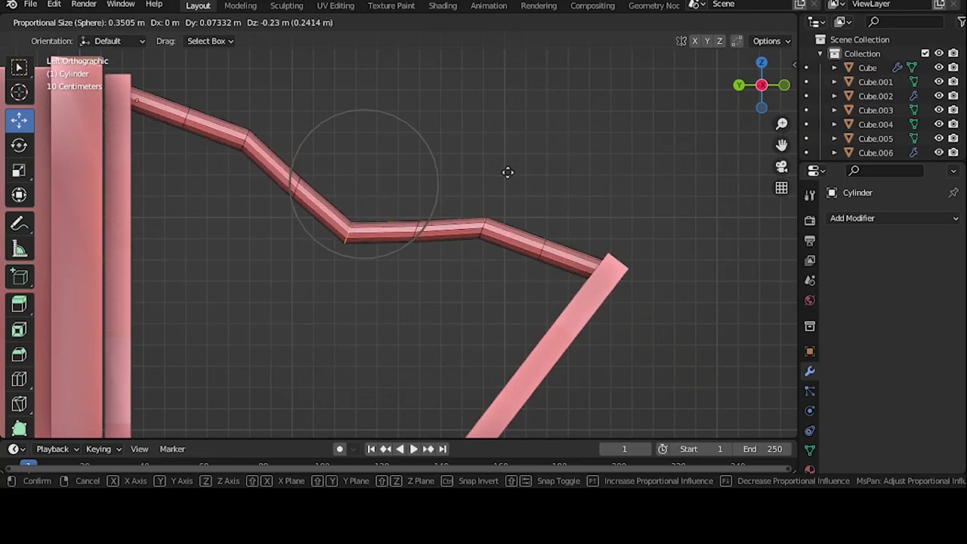
click(514, 155)
mouse_move(514, 155)
middle_down()
mouse_move(353, 219)
mouse_move(805, 242)
middle_up()
- Apply all transforms to the beam and add a Mirror modifier
key(ctrl+a)
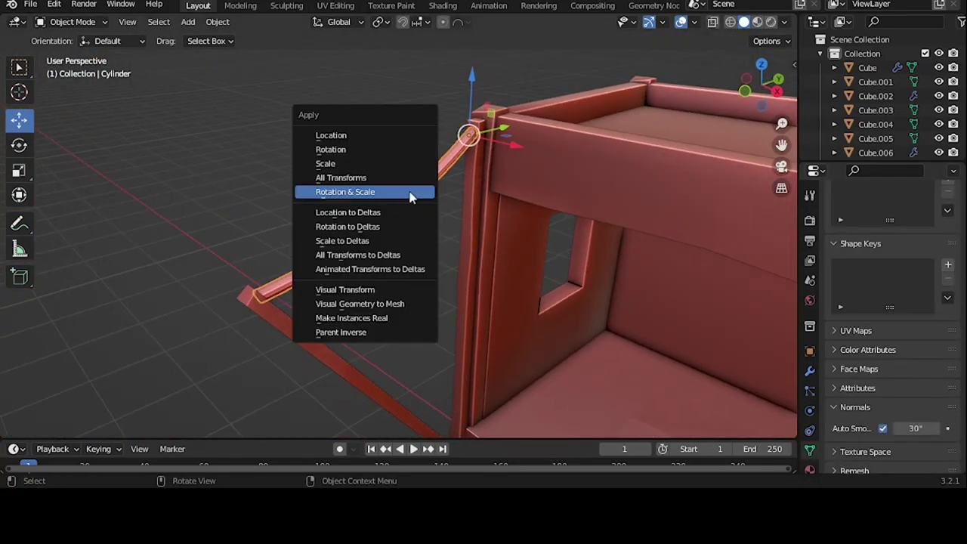
click(363, 190)
mouse_move(363, 190)
middle_down()
mouse_move(514, 199)
mouse_move(344, 189)
middle_up()
key(ctrl+a)
click(344, 189)
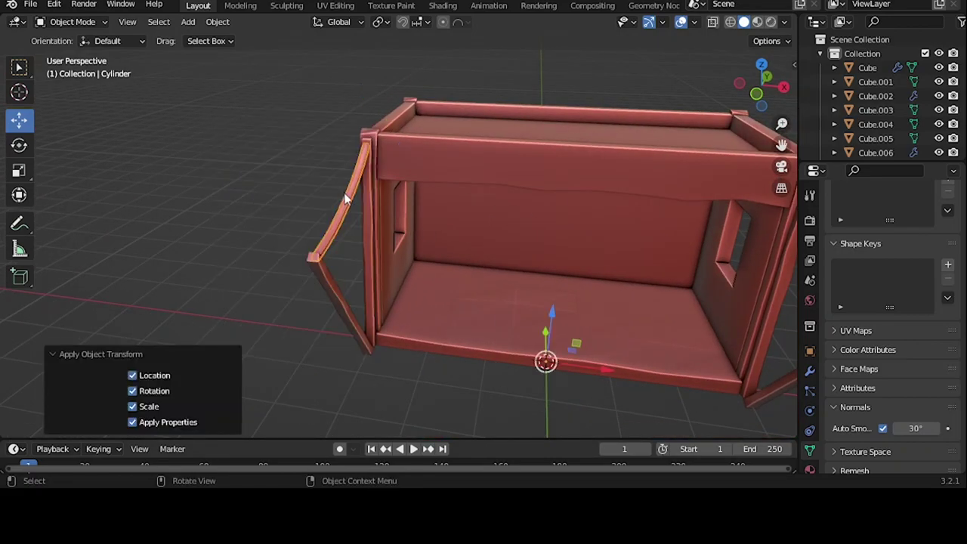
click(810, 370)
click(862, 216)
click(706, 384)
mouse_move(706, 384)
middle_down()
mouse_move(415, 267)
mouse_move(344, 210)
middle_up()
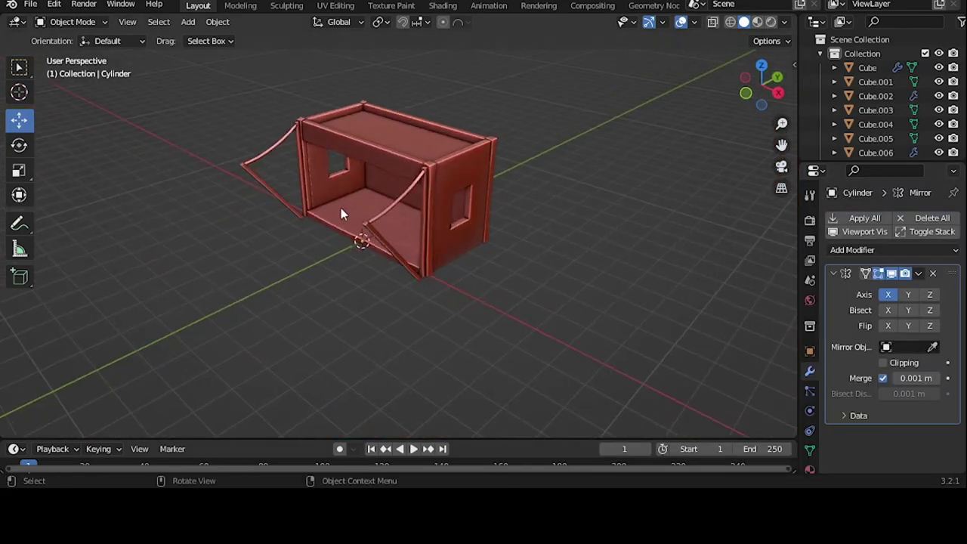
- Add a plane and move it −0.859 m along Y in front of the stall
key(shift+a)
click(497, 196)
drag(518, 273, 504, 290)
- From top view, shrink the plane's depth along Y and stretch it across the stall's width along X
key(KP_7)
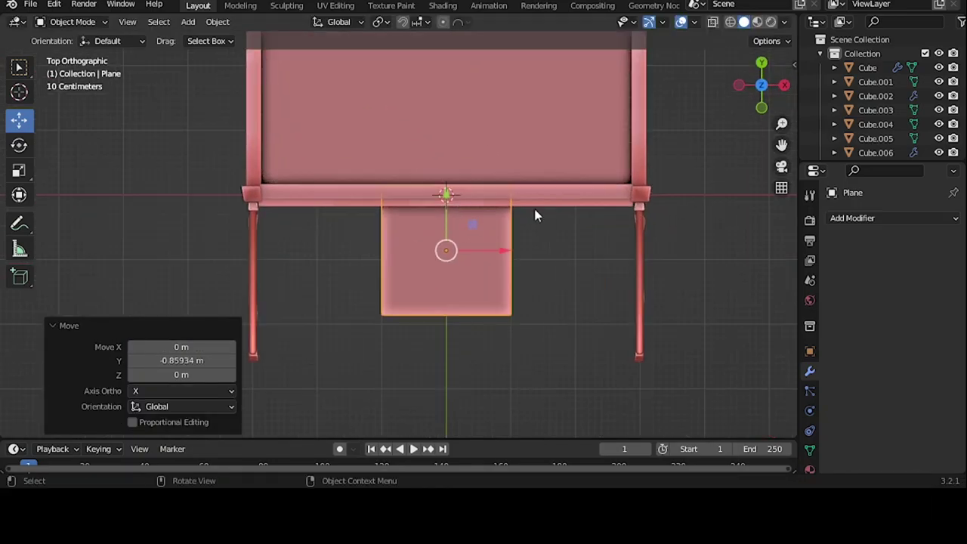
key(y)
click(537, 220)
key(s)
key(x)
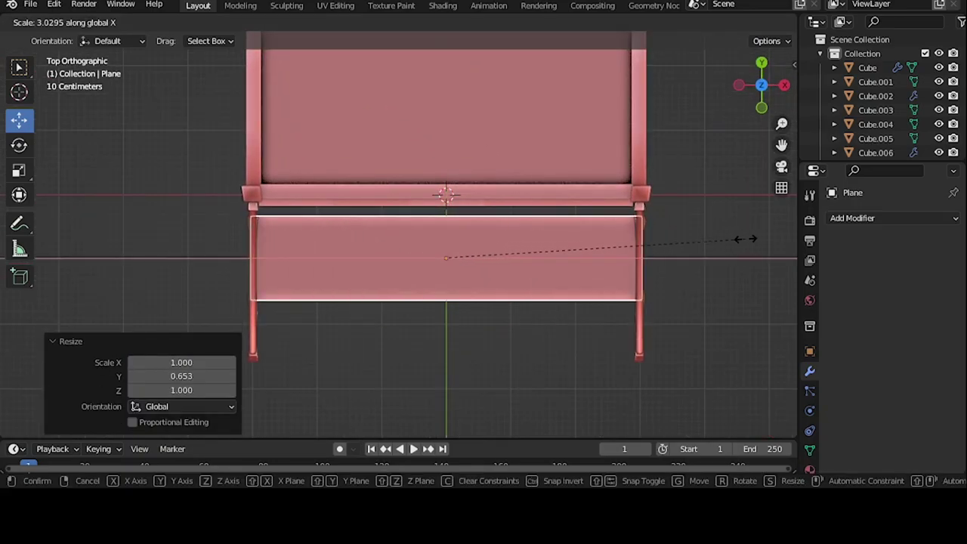
click(746, 239)
- Raise the plane to the beam tops and tilt it to match the beams' slope
middle_drag(746, 238, 552, 161)
click(429, 195)
scroll(437, 284, up, 5)
drag(416, 198, 428, 169)
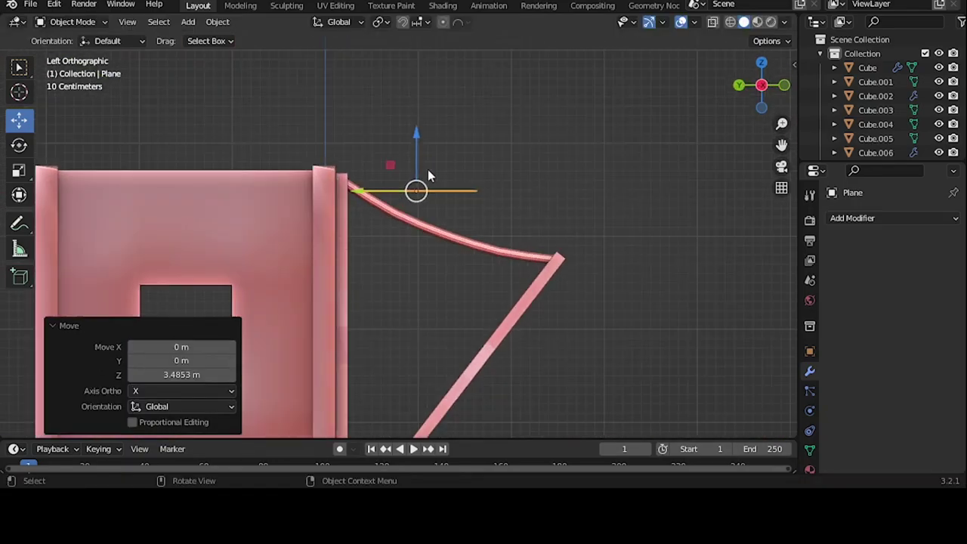
scroll(415, 175, up, 2)
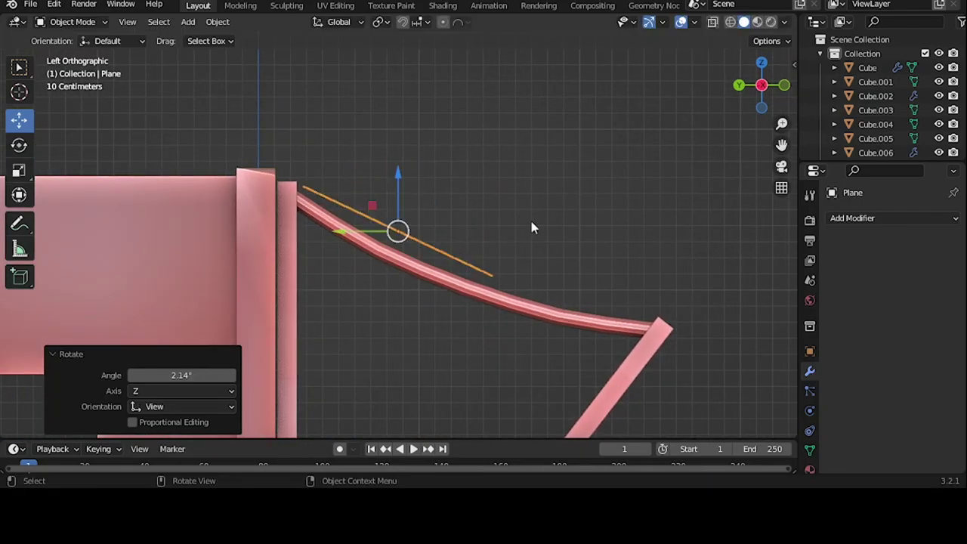
key(r)
click(379, 242)
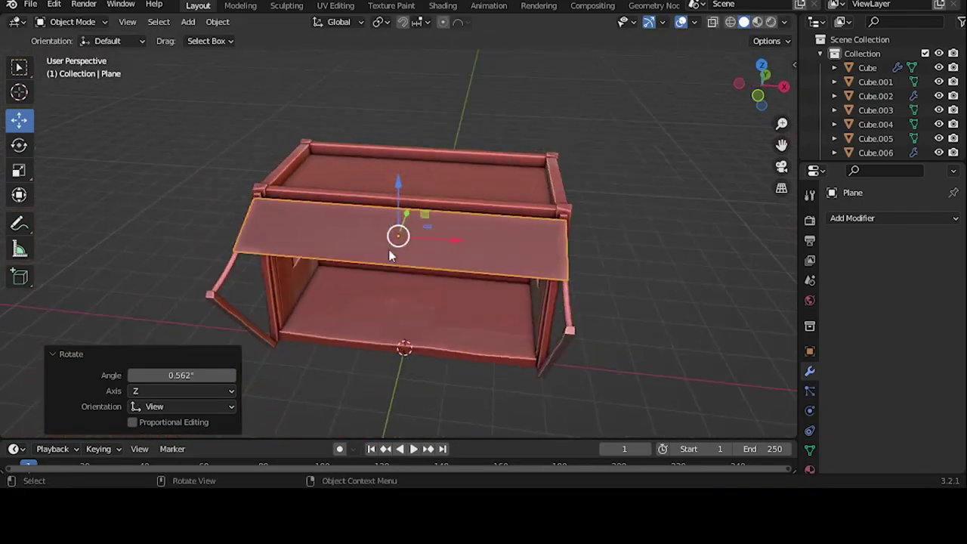
middle_drag(379, 243, 397, 225)
key(KP_3)
scroll(403, 198, up, 3)
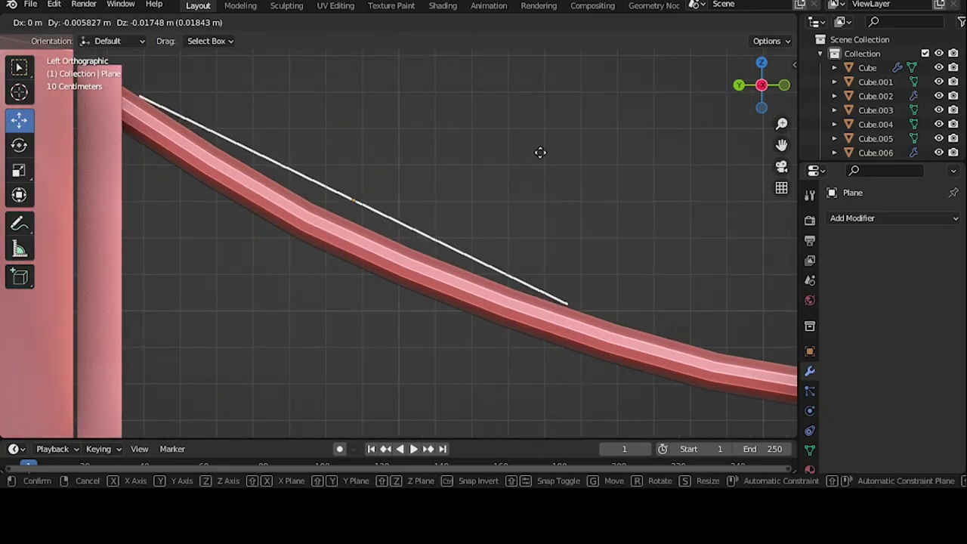
click(541, 152)
middle_drag(540, 153, 427, 200)
- Apply the plane's transforms and subdivide it with 40 cuts
key(ctrl+a)
click(431, 190)
key(Tab)
right_click(448, 66)
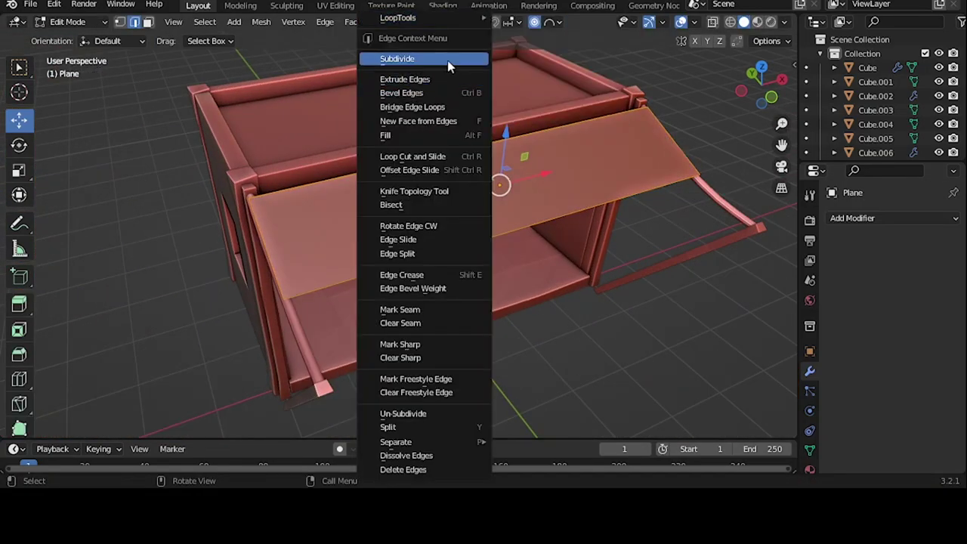
click(448, 59)
click(151, 328)
text(40)
key(Return)
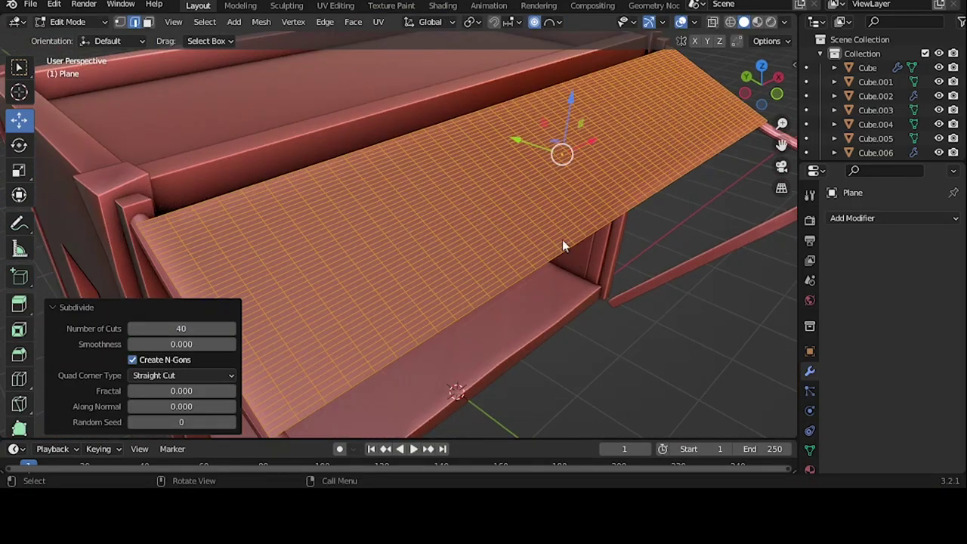
key(Tab)
- UV-unwrap the plane with Smart UV Project in the UV Editing workspace
click(336, 5)
key(u)
click(779, 76)
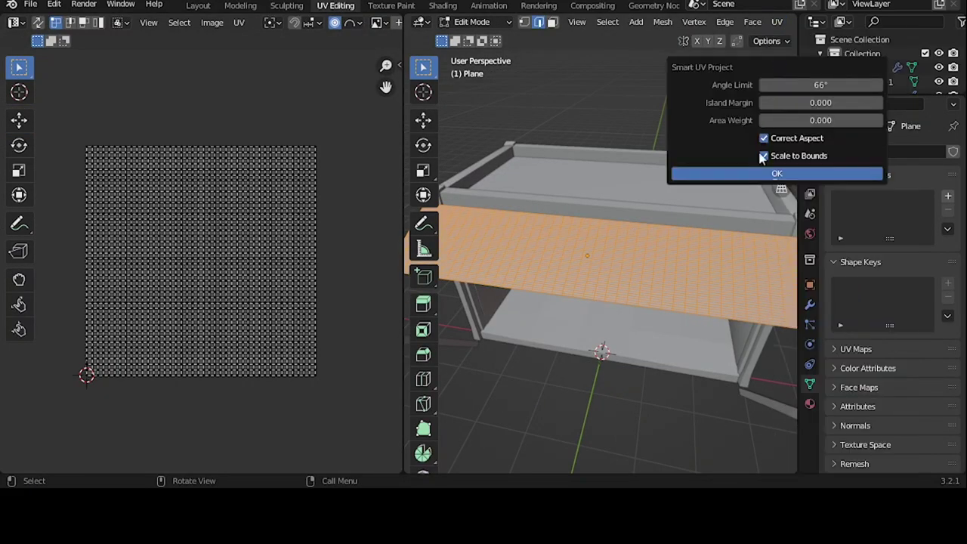
click(777, 173)
middle_drag(529, 227, 605, 189)
click(198, 5)
- Assign the canopy's top-edge vertices to a vertex group and give the curved beam Collision physics
key(Tab)
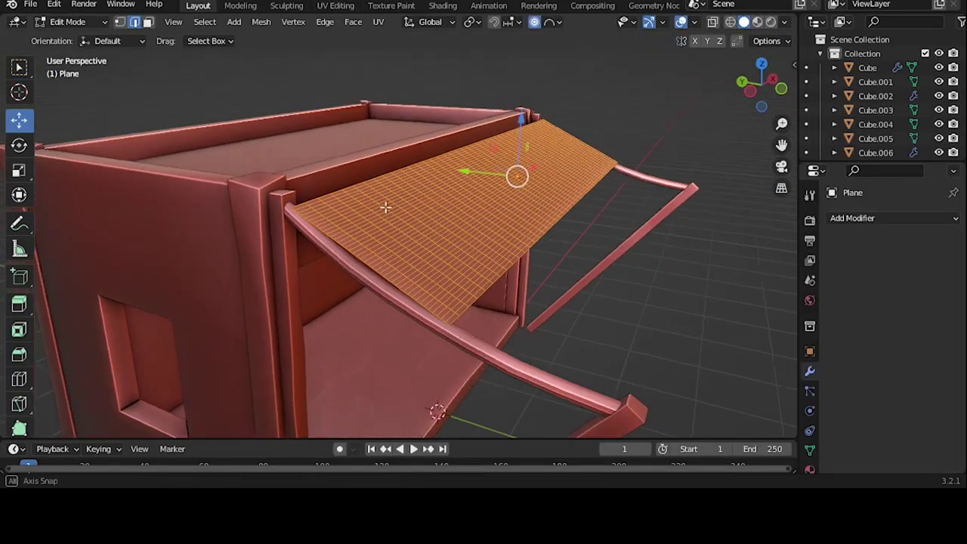
mouse_move(379, 123)
middle_down()
mouse_move(340, 154)
mouse_move(378, 249)
middle_up()
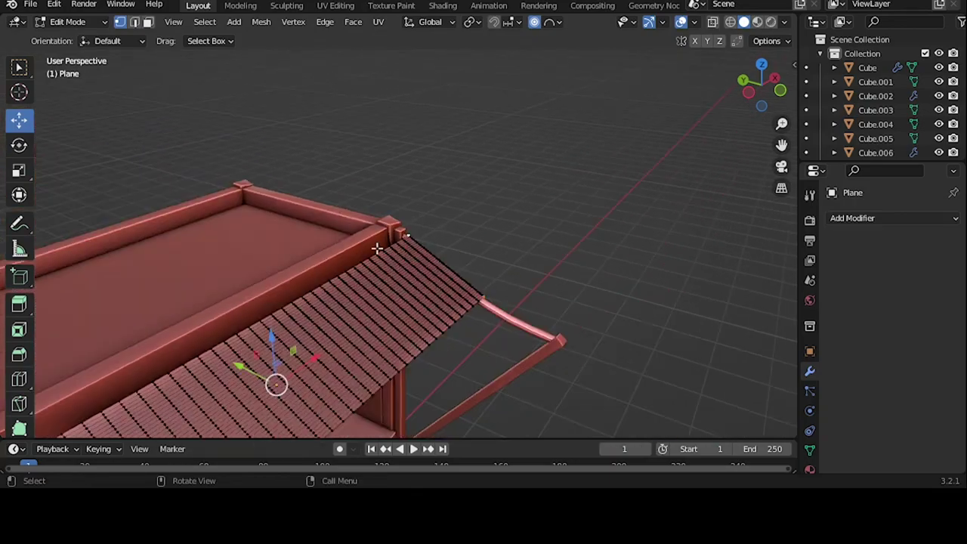
scroll(402, 218, up, 4)
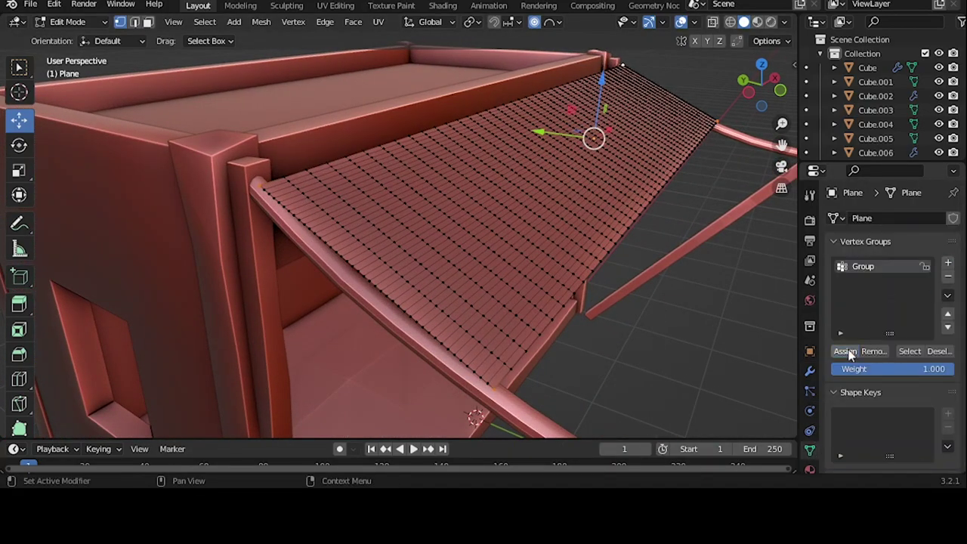
click(850, 354)
key(Tab)
click(514, 408)
click(810, 411)
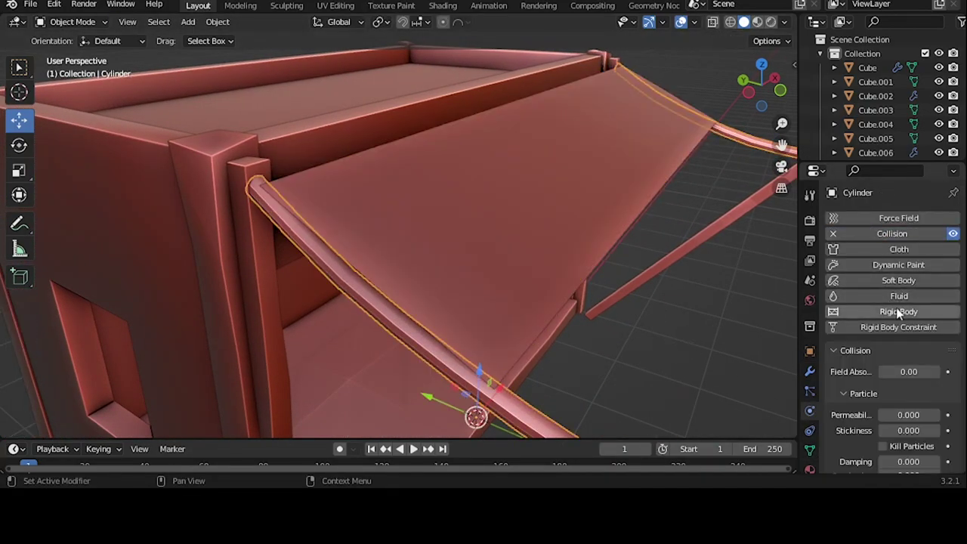
- Add Cloth physics to the canopy plane and play a test simulation
click(898, 313)
click(834, 351)
scroll(834, 351, down, 3)
click(560, 230)
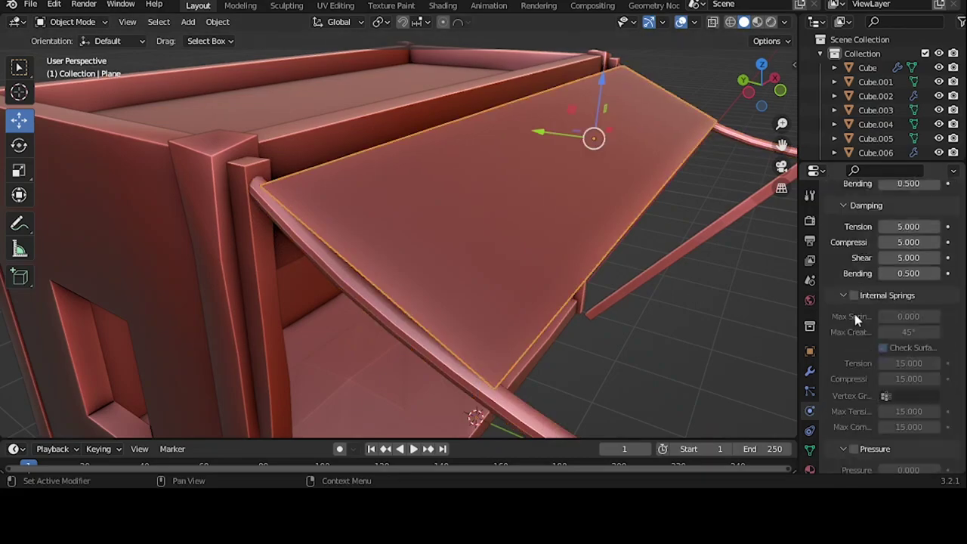
key(space)
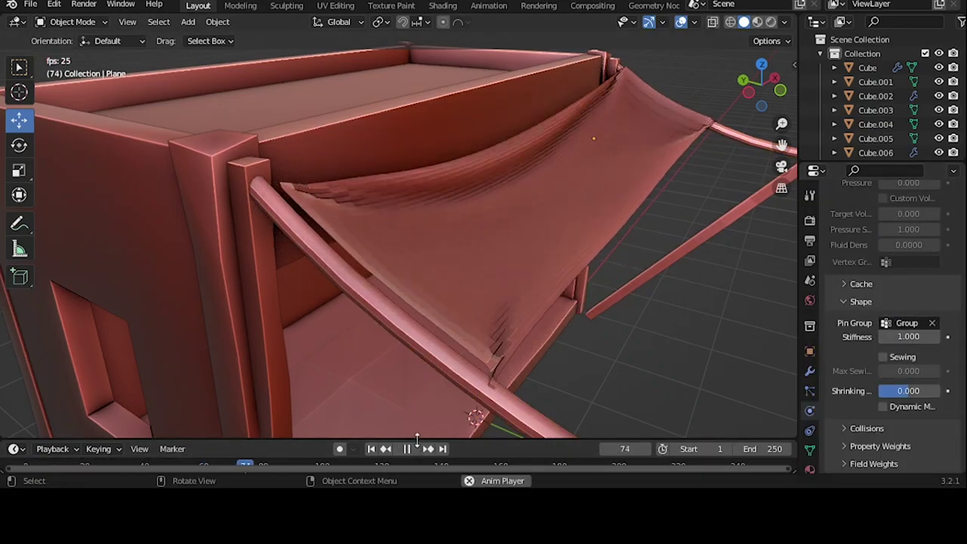
mouse_move(412, 431)
middle_down()
mouse_move(448, 430)
mouse_move(427, 330)
mouse_move(507, 277)
mouse_move(408, 451)
middle_up()
key(Escape)
- Widen the canopy along X in Edit Mode and replay the cloth simulation
middle_drag(276, 449, 515, 281)
key(Tab)
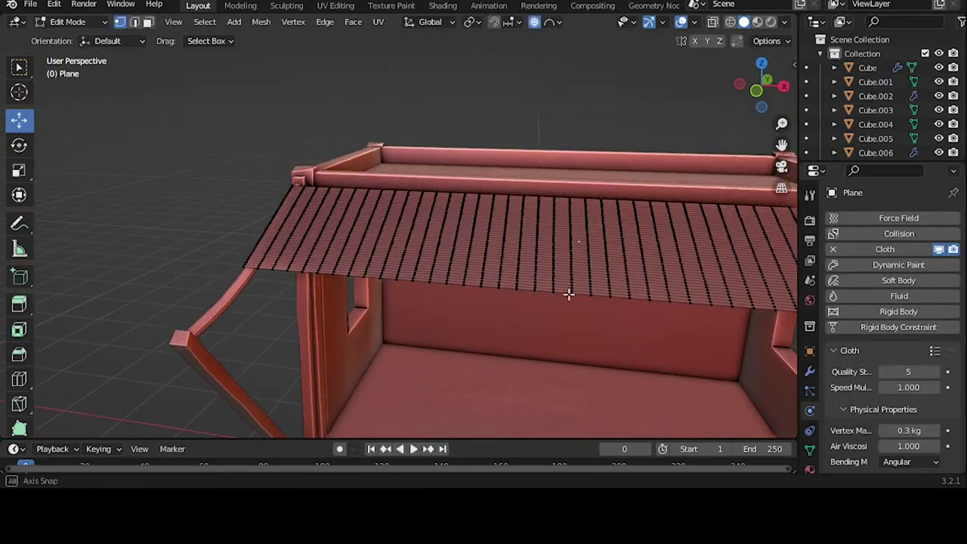
key(s)
key(x)
click(541, 348)
key(Tab)
mouse_move(540, 348)
middle_down()
mouse_move(529, 332)
mouse_move(583, 305)
mouse_move(403, 292)
mouse_move(415, 453)
mouse_move(405, 276)
mouse_move(491, 289)
mouse_move(541, 322)
mouse_move(216, 234)
middle_up()
key(space)
key(Escape)
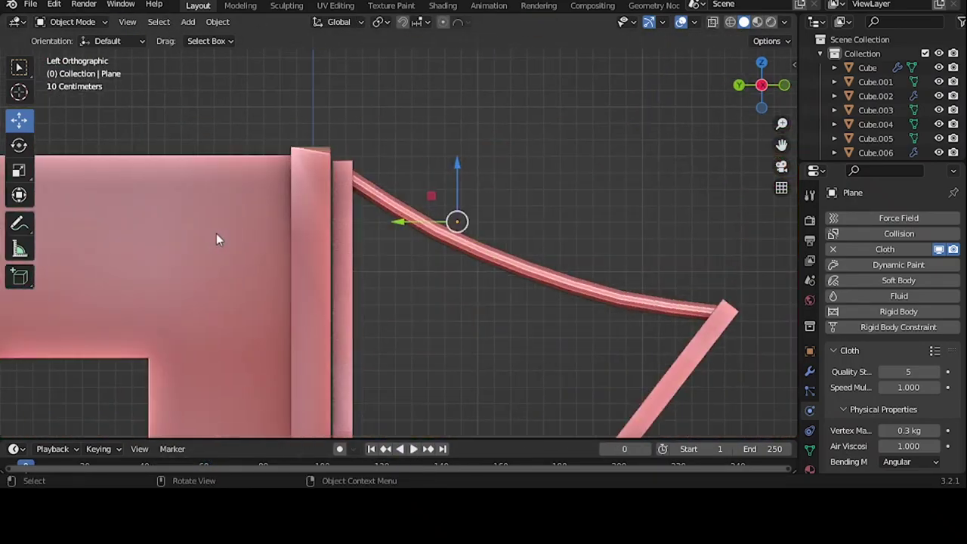
- Lift the canopy slightly, replay the cloth and pause at the draped shape around frame 106
key(shift+z)
click(535, 225)
mouse_move(536, 225)
middle_down()
mouse_move(373, 328)
mouse_move(449, 320)
middle_up()
key(shift+z)
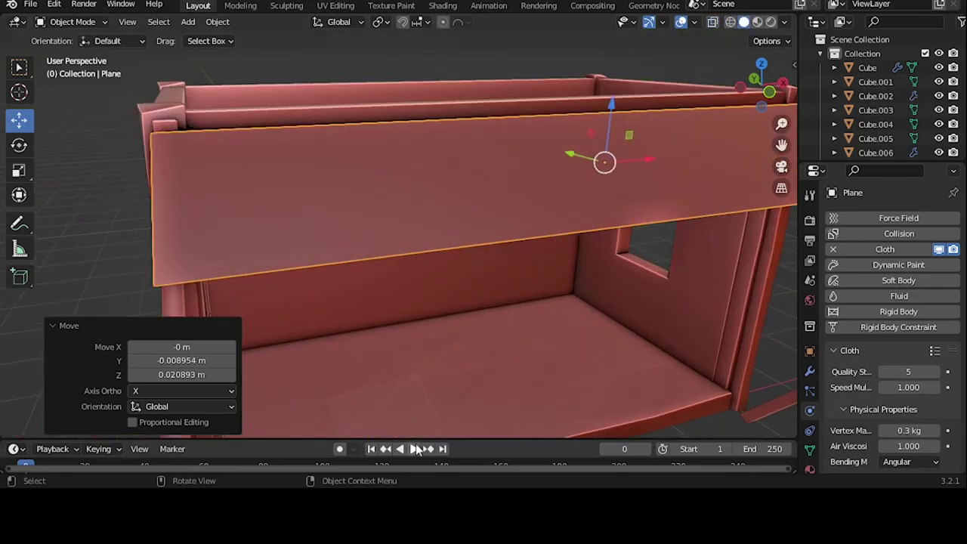
key(space)
mouse_move(408, 408)
middle_down()
mouse_move(345, 269)
mouse_move(449, 283)
mouse_move(467, 235)
mouse_move(615, 255)
mouse_move(492, 289)
mouse_move(371, 231)
mouse_move(444, 250)
mouse_move(408, 250)
mouse_move(503, 211)
mouse_move(444, 213)
middle_up()
key(space)
- Convert the draped canopy to a mesh via Object > Convert To > Mesh
scroll(444, 250, up, 3)
scroll(444, 249, down, 3)
click(217, 21)
click(367, 421)
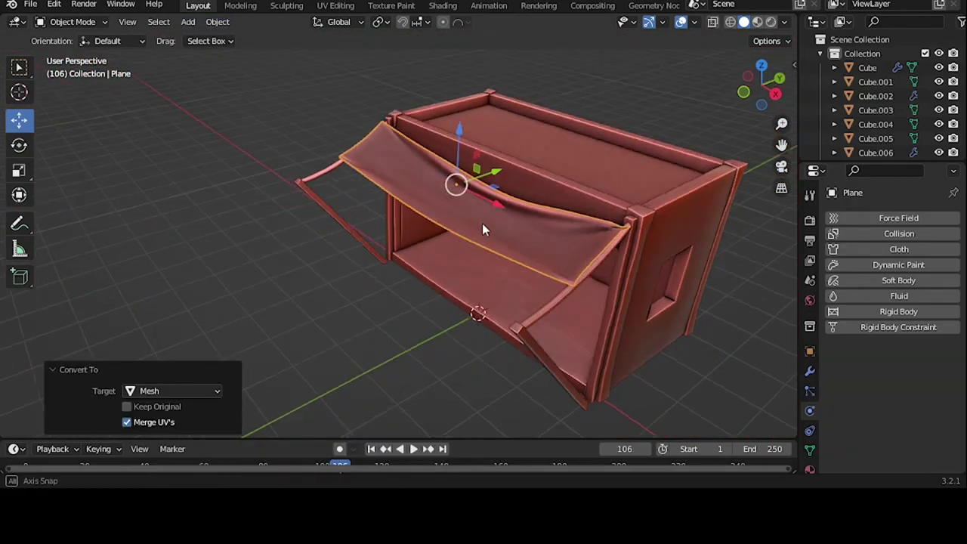
key(Tab)
key(Tab)
mouse_move(423, 303)
middle_down()
mouse_move(309, 318)
mouse_move(473, 231)
middle_up()
- Add a new plane, move it toward the stall's front and widen it along X
key(shift+a)
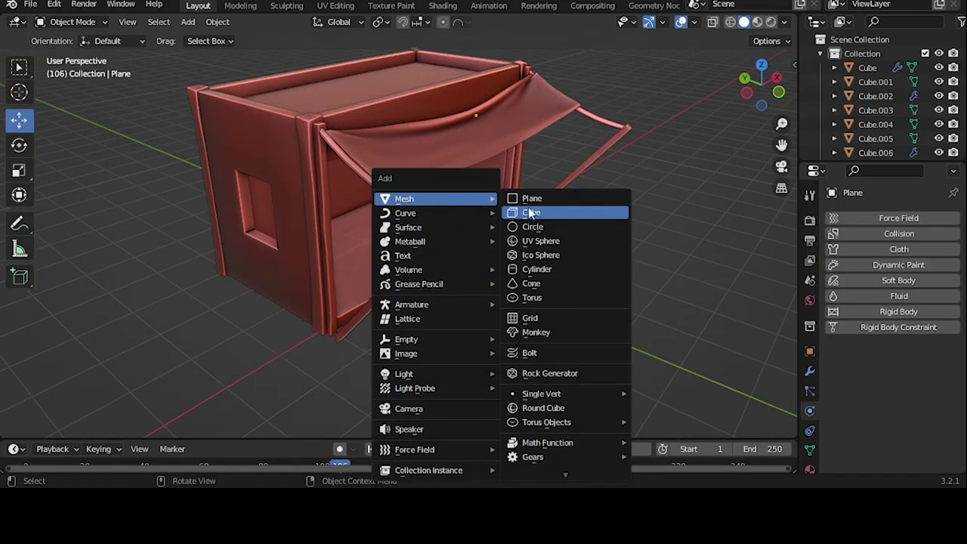
click(594, 196)
drag(454, 249, 472, 271)
key(KP_7)
scroll(559, 312, up, 3)
key(s)
key(x)
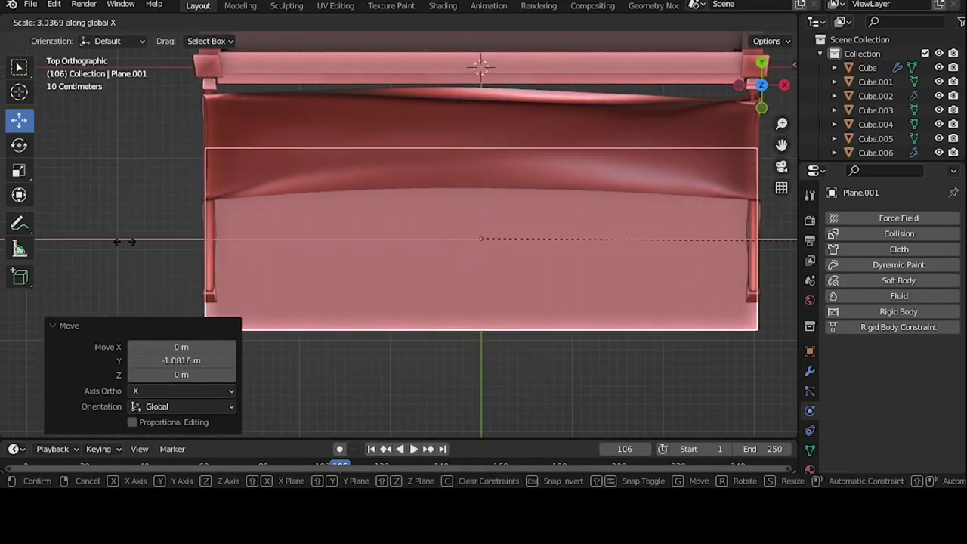
- Raise the new plane up to the front frame and tilt it around Y
key(ctrl+KP_3)
drag(454, 270, 486, 396)
scroll(464, 182, up, 2)
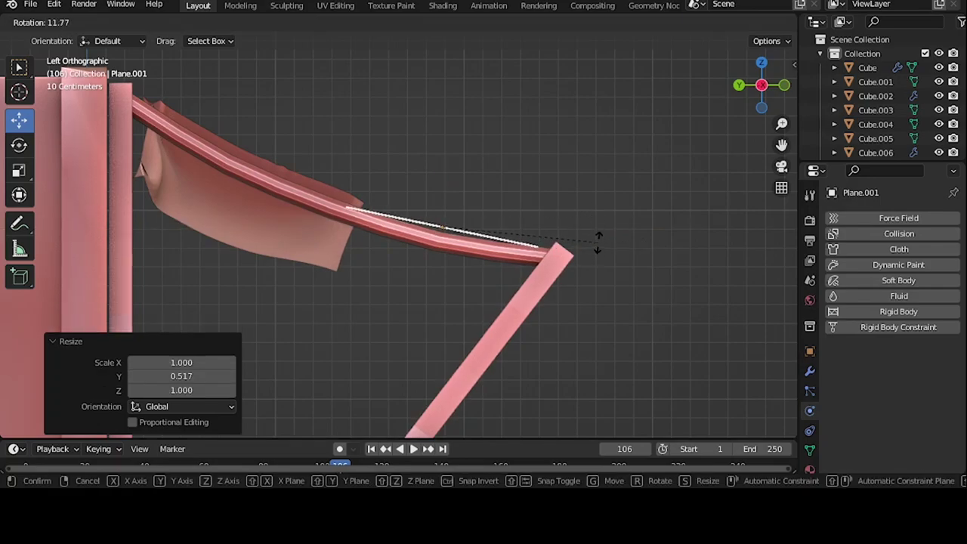
click(601, 232)
middle_drag(600, 232, 540, 223)
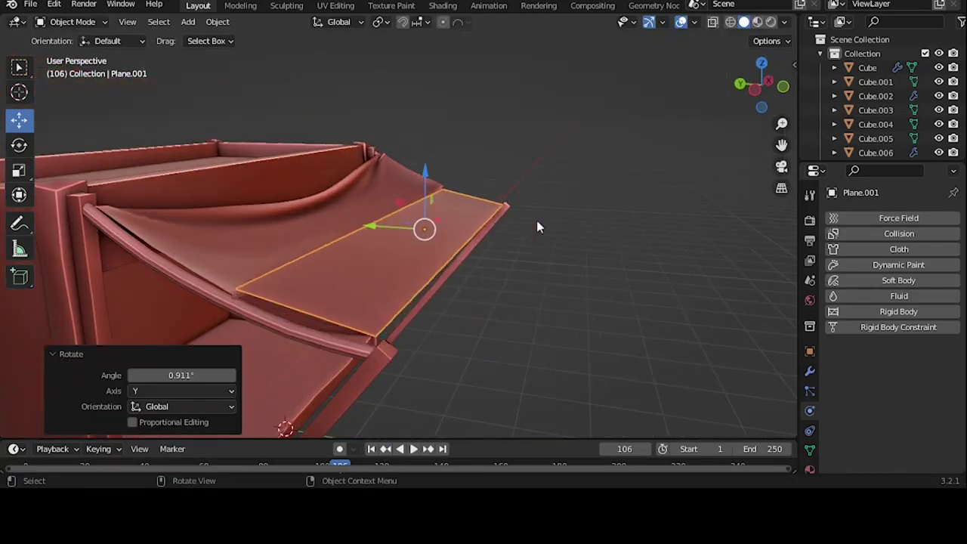
key(r)
key(y)
click(661, 282)
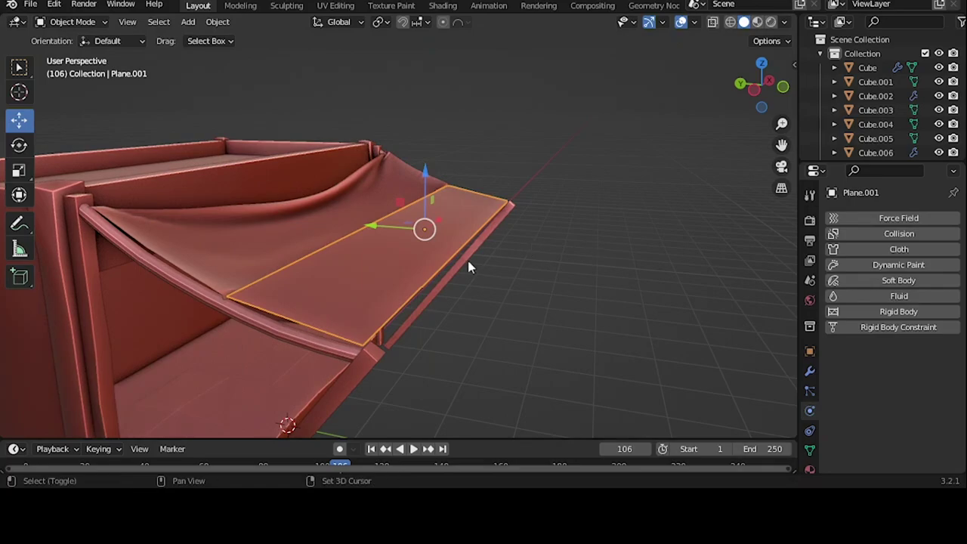
mouse_move(469, 267)
middle_down()
mouse_move(494, 206)
mouse_move(479, 193)
middle_up()
- Rotate the plane to the frame's slope, shorten it along Y and reposition it on the frame
key(ctrl+KP_3)
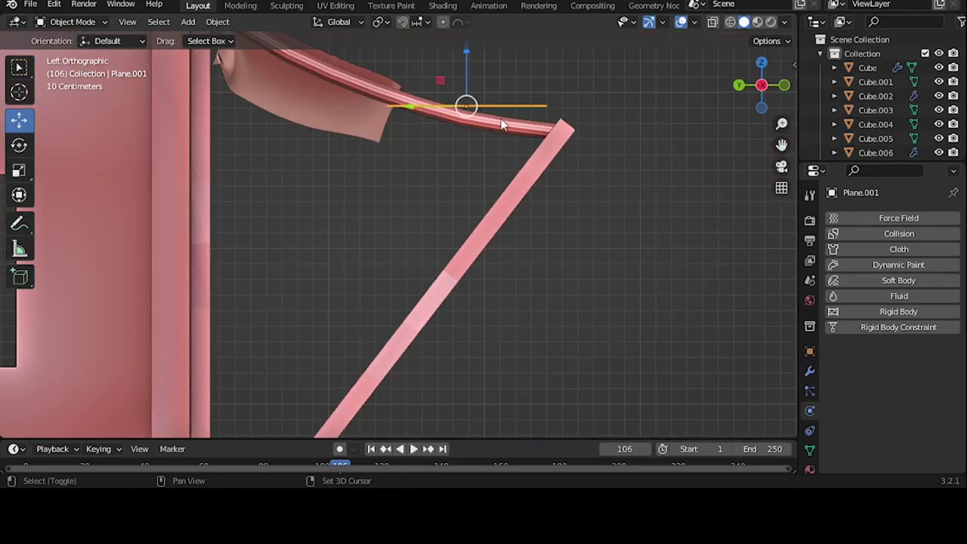
key(r)
key(y)
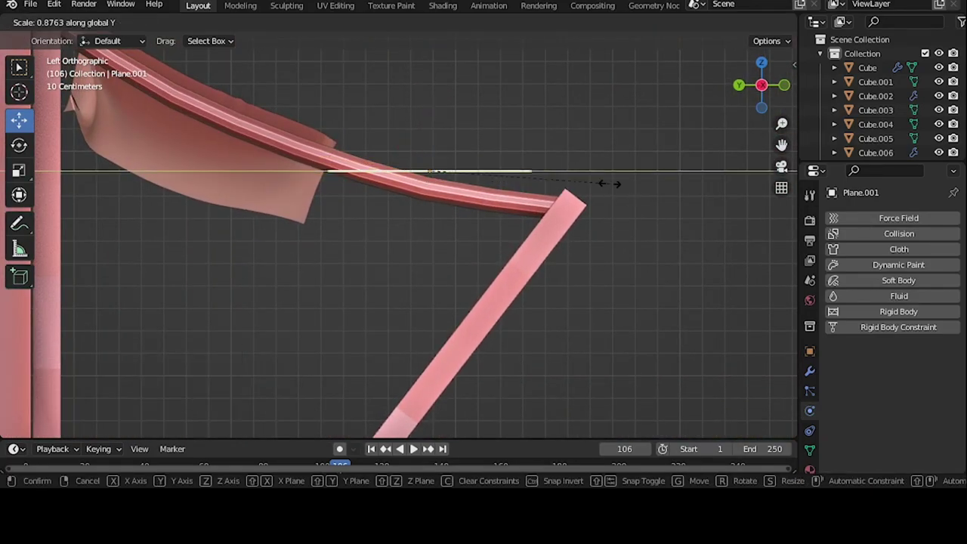
click(609, 183)
key(g)
click(632, 163)
key(r)
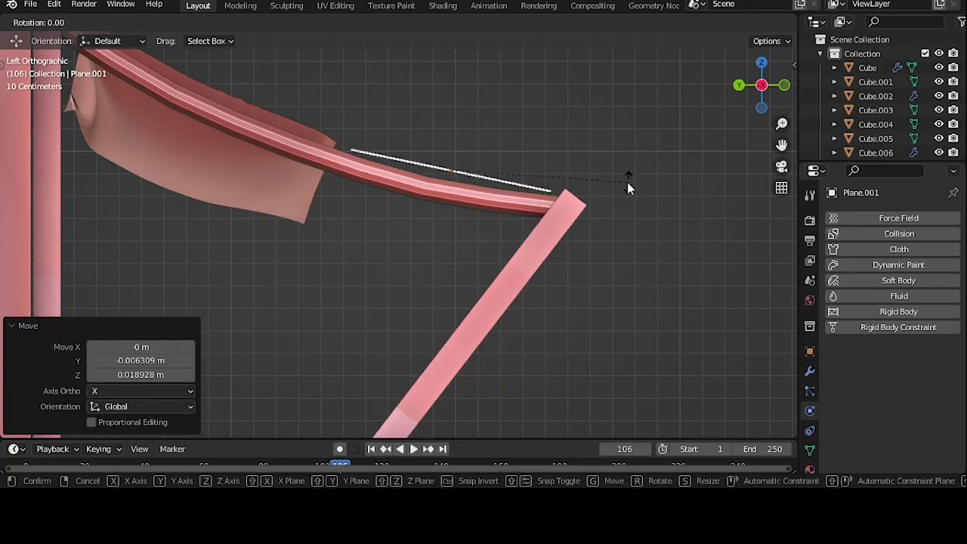
key(Escape)
middle_drag(627, 183, 613, 192)
- Apply rotation and scale to the new awning plane
scroll(162, 123, down, 5)
scroll(376, 225, up, 5)
scroll(330, 218, down, 5)
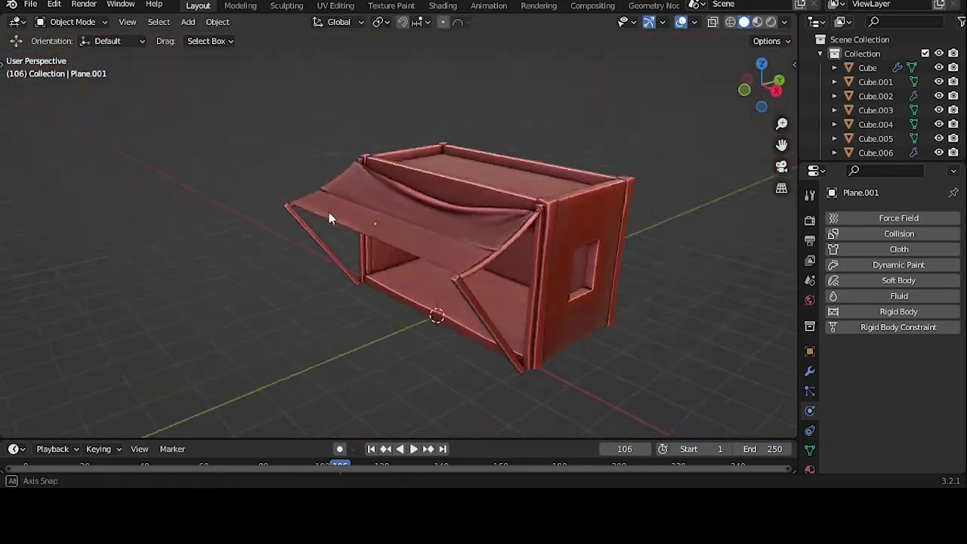
scroll(330, 219, up, 4)
key(ctrl+a)
click(320, 175)
- Apply rotation and scale to Plane.001
key(t)
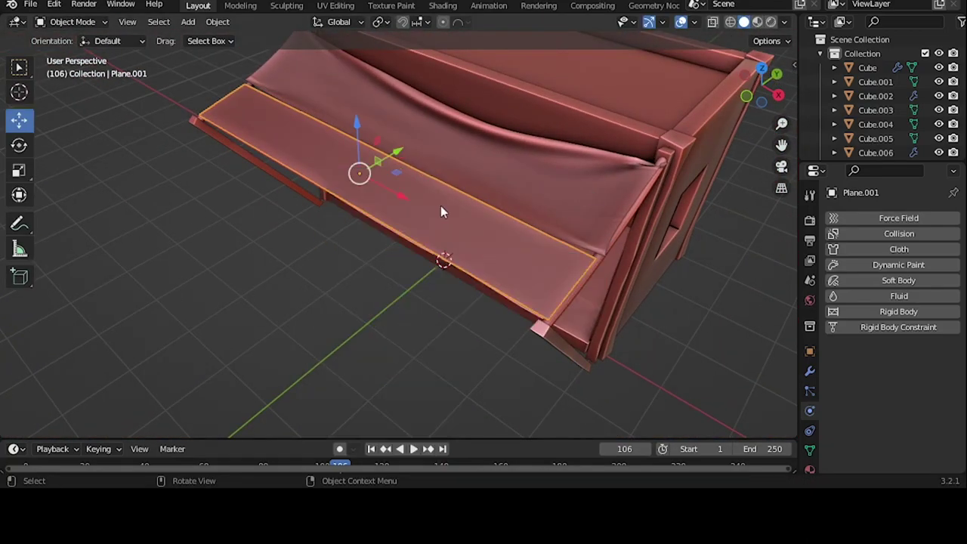
key(ctrl+a)
click(441, 209)
middle_drag(440, 209, 446, 190)
key(ctrl+a)
click(391, 173)
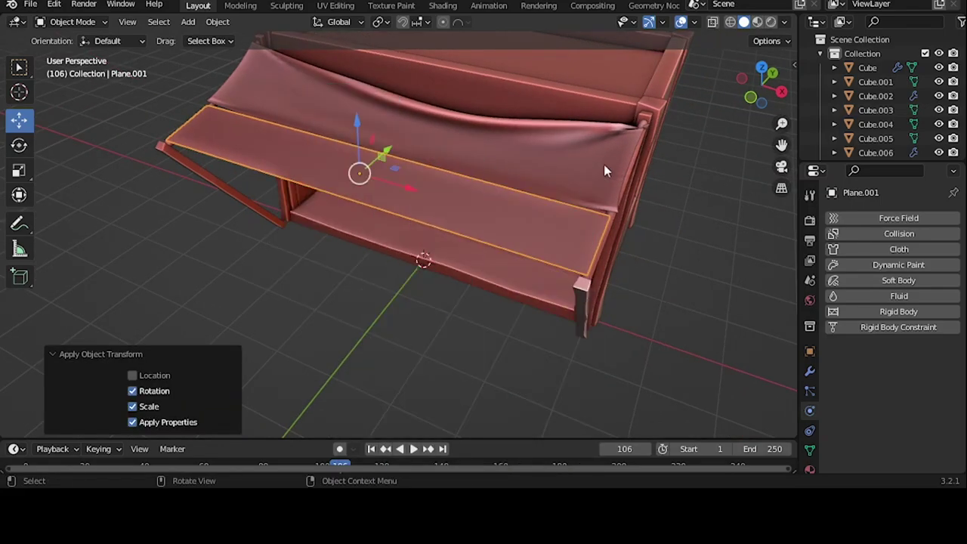
- Subdivide Plane.001 into 40 cuts in Edit Mode
key(Tab)
right_click(213, 356)
click(213, 359)
key(Return)
key(Tab)
middle_drag(213, 331, 423, 248)
key(Tab)
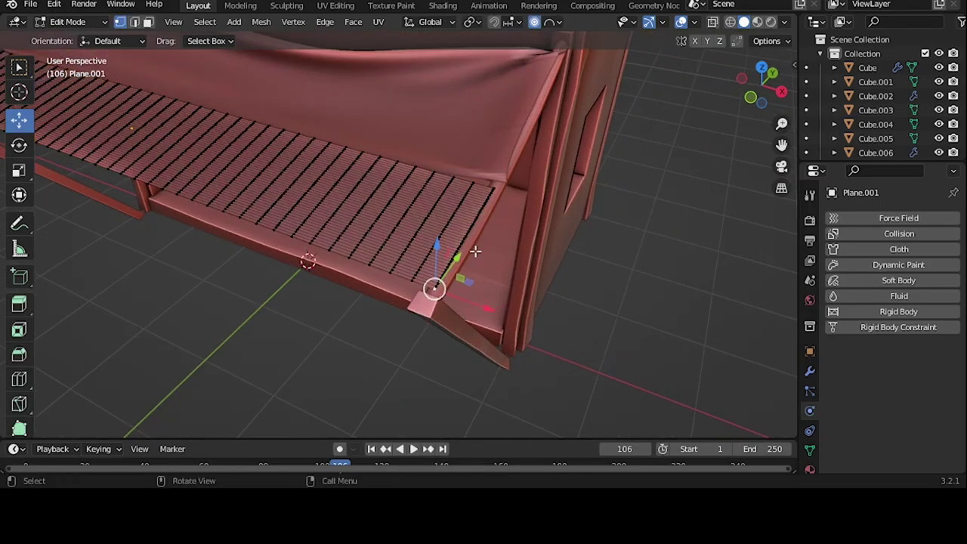
mouse_move(432, 287)
middle_down()
mouse_move(518, 276)
mouse_move(440, 318)
mouse_move(331, 172)
middle_up()
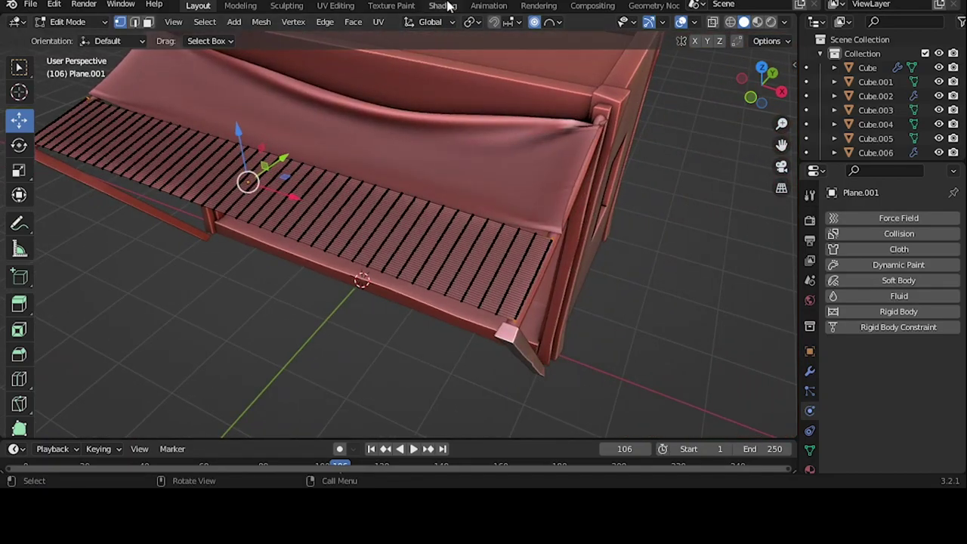
- Assign the plane's vertices to the 'Group' vertex group
click(810, 450)
click(846, 351)
key(Tab)
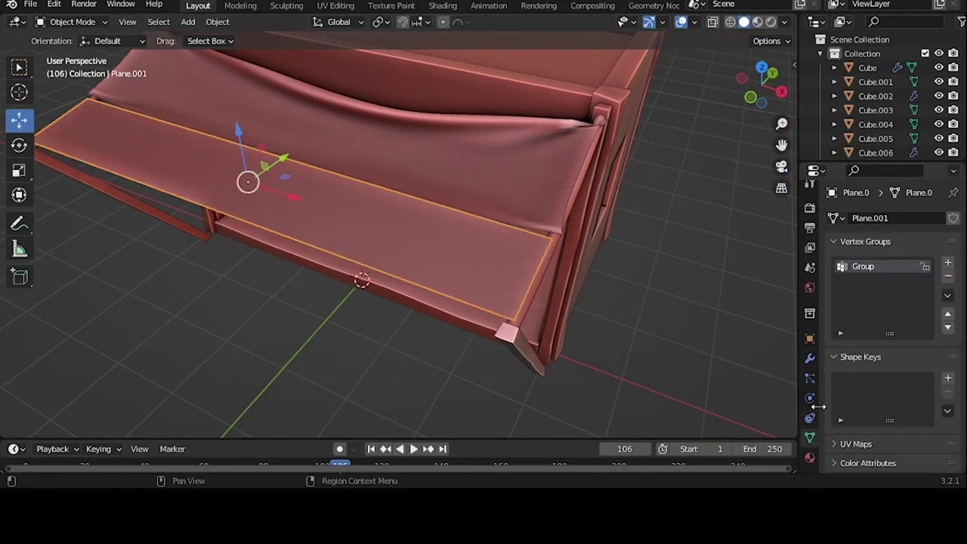
- Add Cloth physics with Pin Group set to 'Group' and play the simulation from frame 1
click(900, 249)
key(shift+Left)
click(907, 384)
click(907, 400)
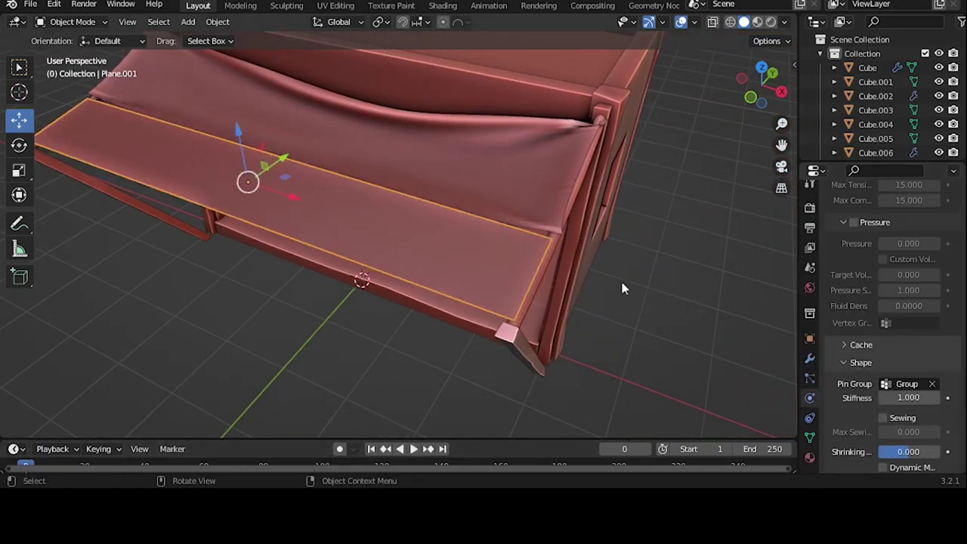
middle_drag(625, 287, 445, 204)
click(413, 449)
- Resize the second cloth plane and replay the simulation, pausing at frame 62
click(415, 449)
middle_drag(304, 165, 286, 181)
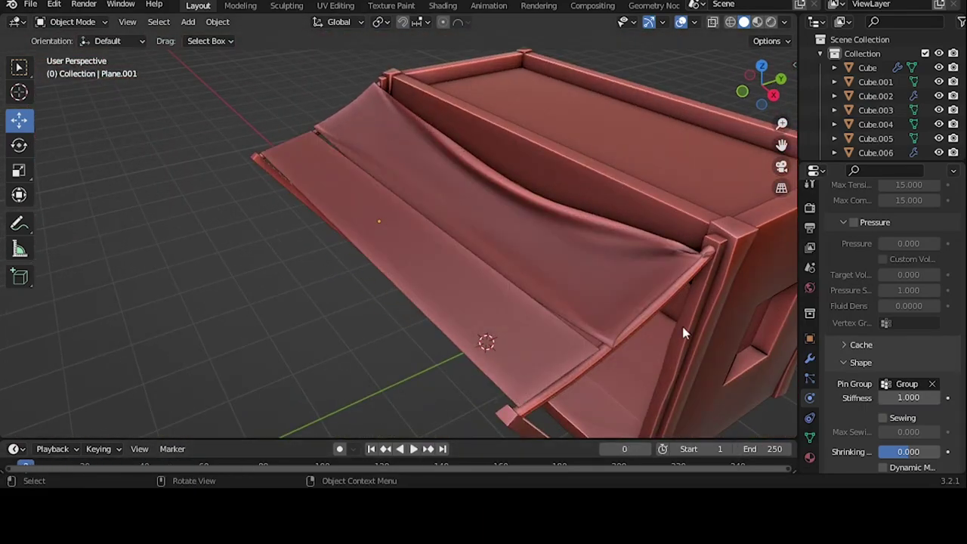
click(643, 302)
mouse_move(643, 302)
middle_down()
mouse_move(432, 216)
mouse_move(502, 279)
middle_up()
key(Tab)
key(Tab)
key(s)
click(412, 211)
key(space)
click(408, 450)
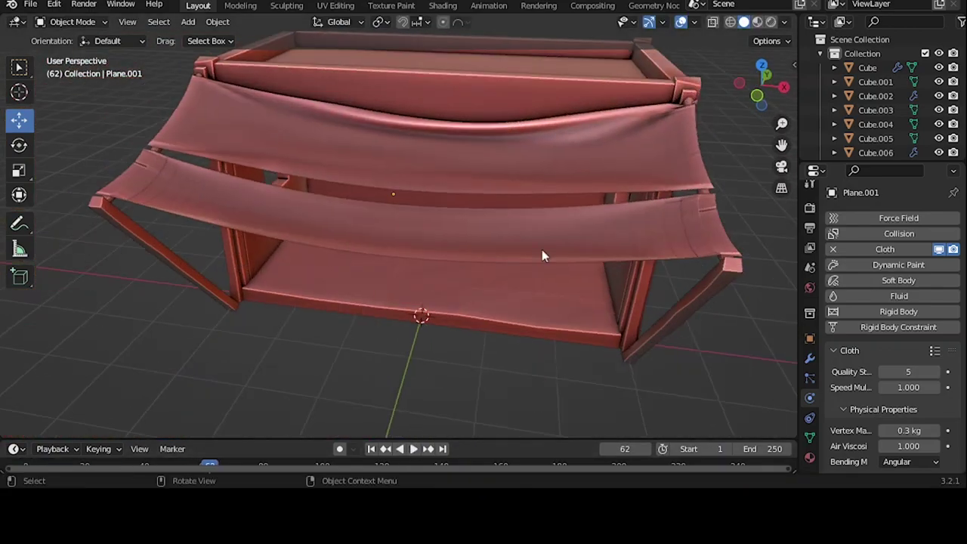
- Unwrap the draped cloth with Smart UV Project in the UV Editing workspace
mouse_move(542, 254)
middle_down()
mouse_move(296, 224)
mouse_move(292, 250)
mouse_move(412, 278)
middle_up()
scroll(272, 260, up, 3)
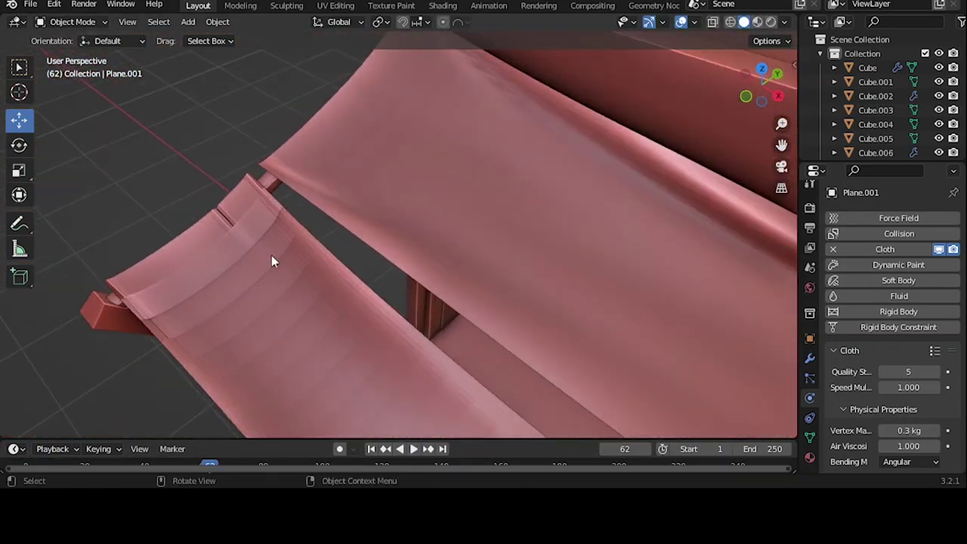
scroll(356, 317, up, 3)
click(335, 6)
click(777, 21)
click(820, 58)
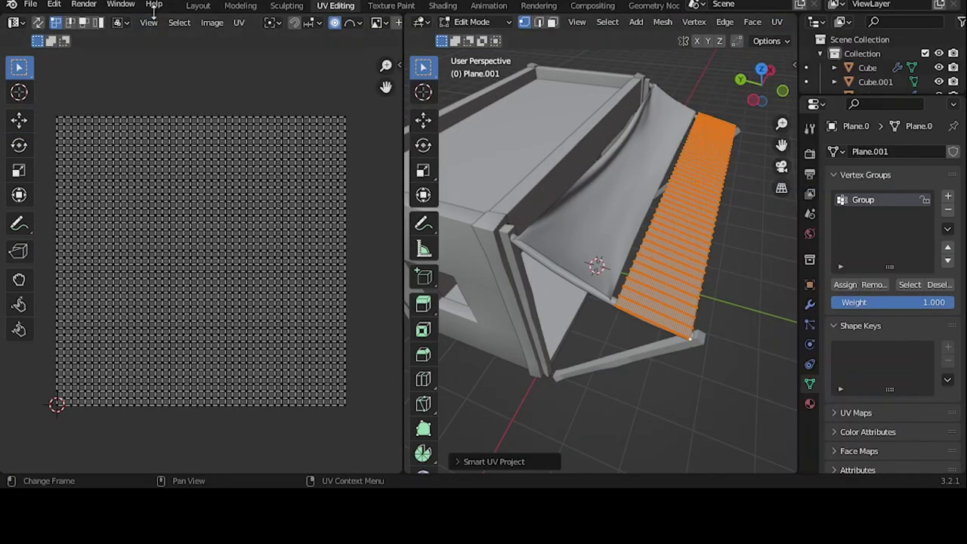
click(198, 5)
- Reposition the cloth from the left view and replay the drape to frame 105
mouse_move(600, 306)
middle_down()
mouse_move(479, 173)
mouse_move(476, 421)
middle_up()
key(grave)
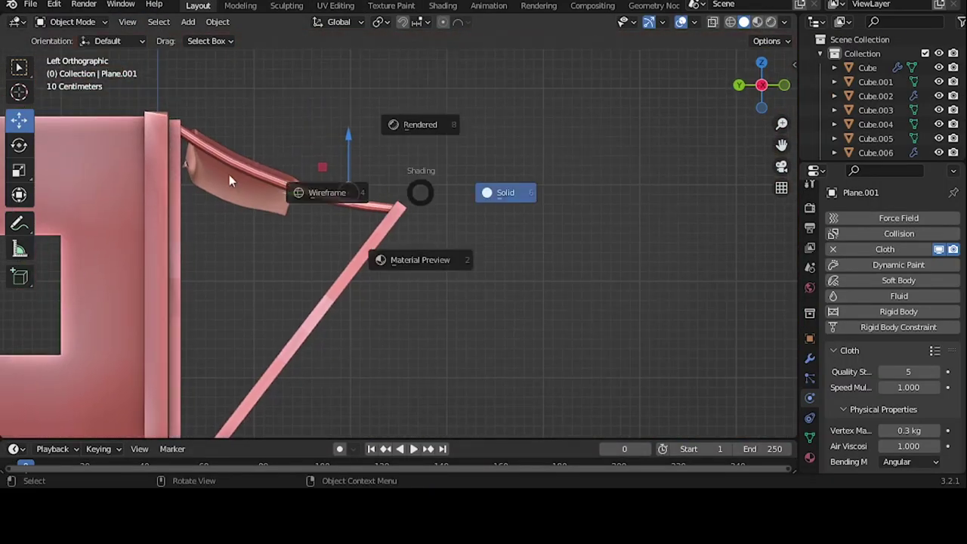
click(554, 198)
key(shift+z)
click(554, 191)
mouse_move(554, 192)
middle_down()
mouse_move(436, 214)
mouse_move(416, 378)
middle_up()
click(413, 449)
key(shift+z)
mouse_move(409, 227)
middle_down()
mouse_move(549, 190)
mouse_move(314, 208)
mouse_move(345, 326)
middle_up()
key(space)
- Apply Shade Smooth to the draped cloth
scroll(345, 327, up, 2)
right_click(362, 227)
click(365, 229)
scroll(355, 199, down, 3)
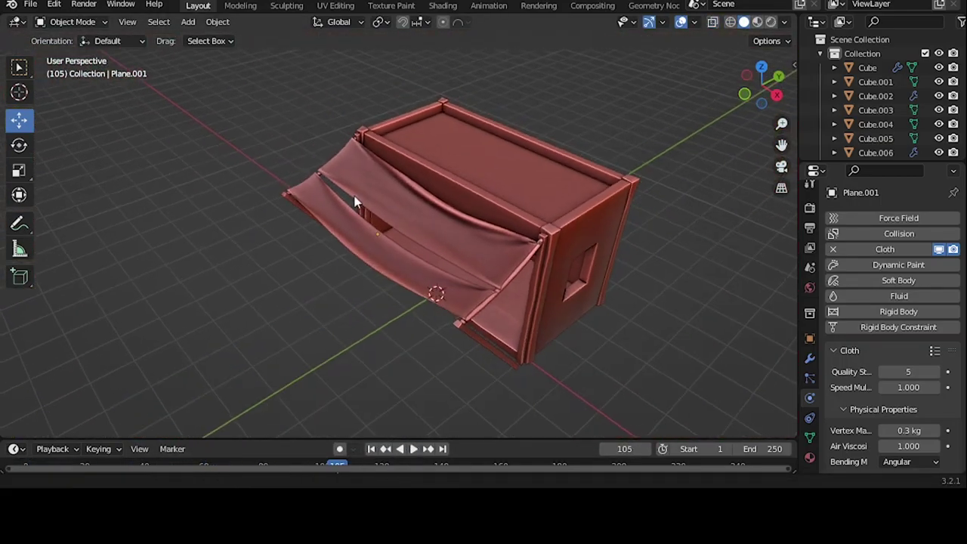
mouse_move(354, 199)
middle_down()
mouse_move(351, 167)
mouse_move(529, 264)
middle_up()
- Convert the draped cloth into a fixed mesh via Object > Convert > Mesh
click(217, 21)
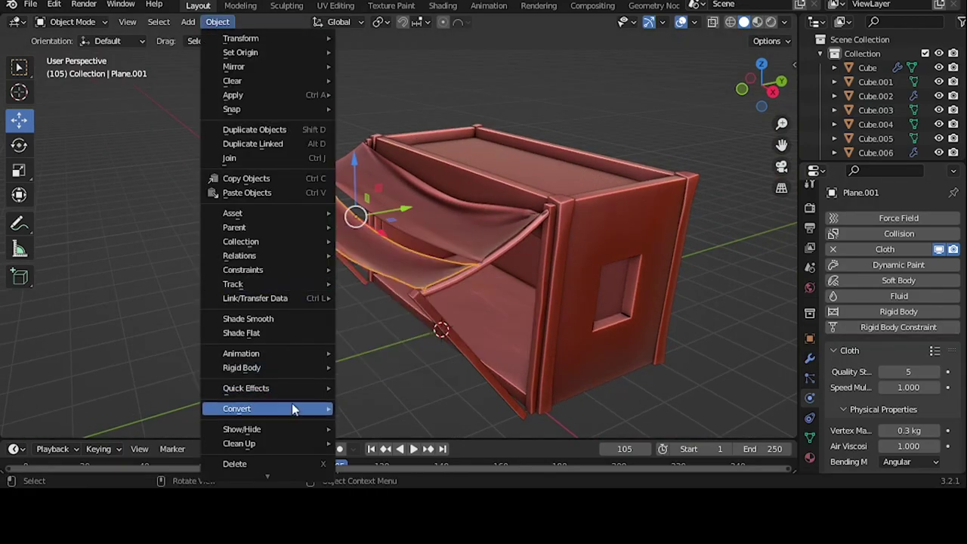
click(358, 389)
mouse_move(358, 389)
middle_down()
mouse_move(443, 233)
mouse_move(306, 213)
mouse_move(366, 204)
mouse_move(514, 248)
mouse_move(438, 160)
middle_up()
scroll(420, 177, up, 2)
shift+scroll(418, 171, up, 2)
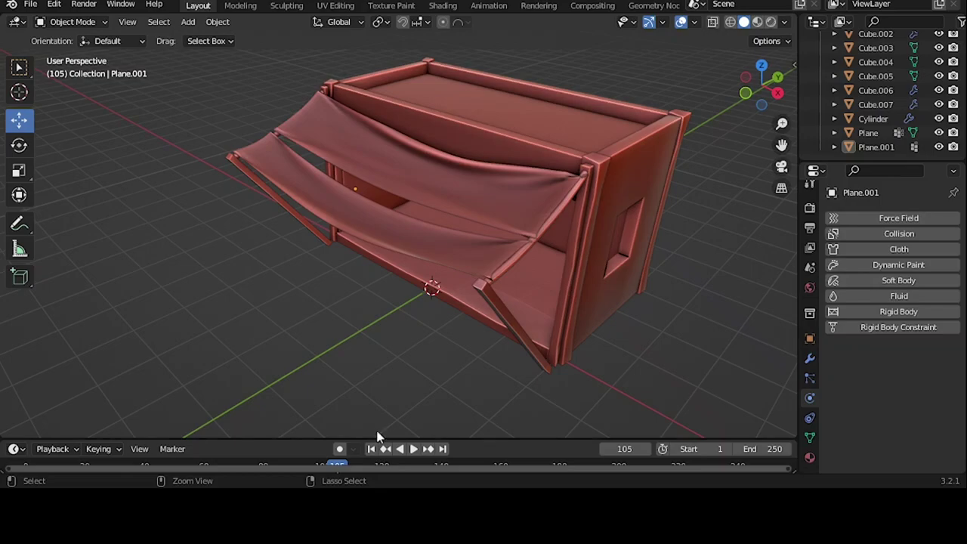
scroll(605, 287, down, 1)
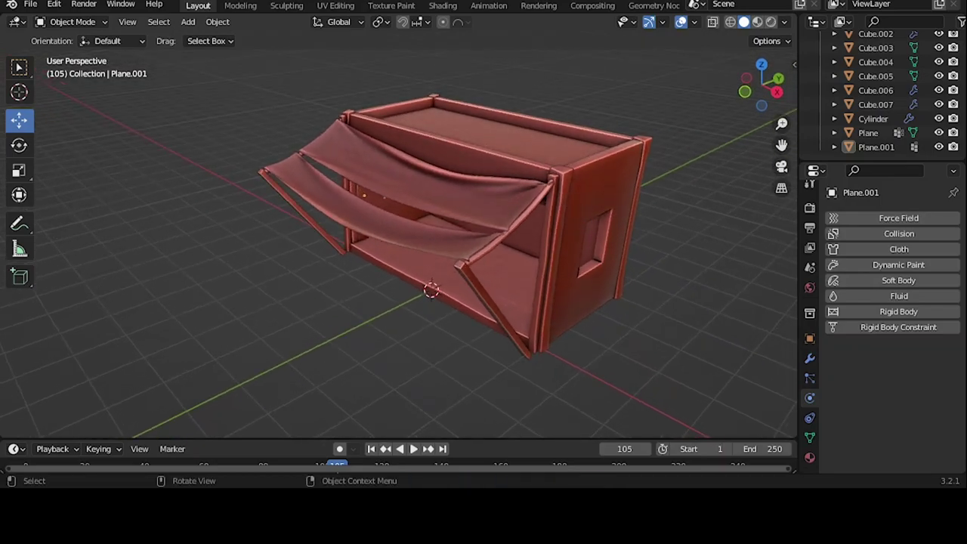
middle_drag(454, 257, 474, 149)
- Add a cube, scale it to 0.125 and move it under the stall's corner
key(shift+a)
click(527, 223)
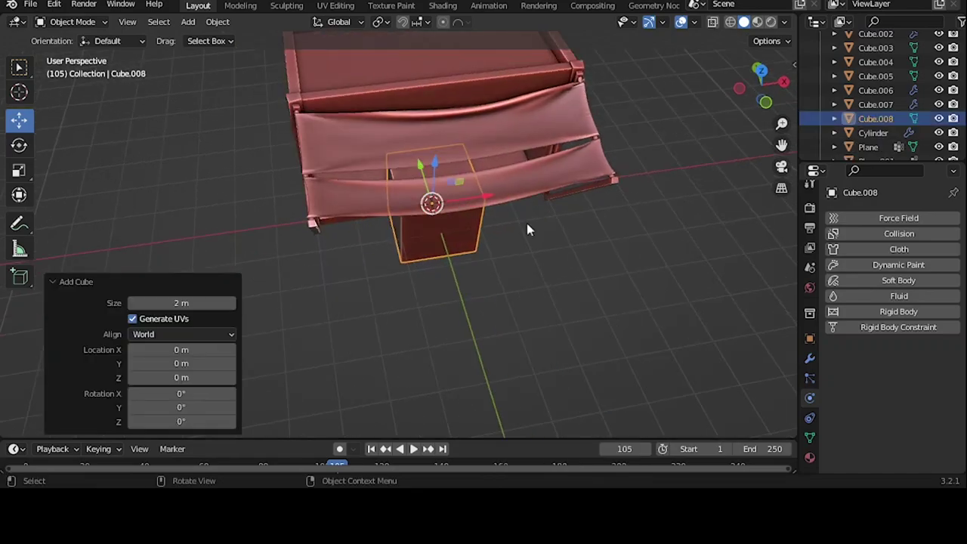
key(KP_7)
click(466, 229)
text(s.125)
key(Return)
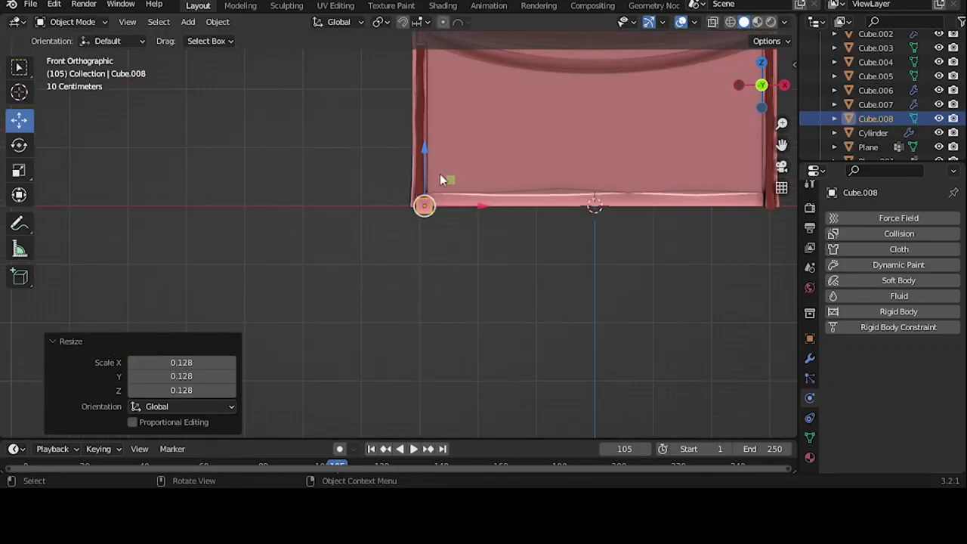
key(g)
mouse_move(423, 249)
middle_down()
mouse_move(358, 247)
mouse_move(426, 222)
mouse_move(406, 194)
middle_up()
key(s)
key(Return)
- Shape the small cube into a post with proportional editing off, setting its height and position
key(Tab)
click(535, 22)
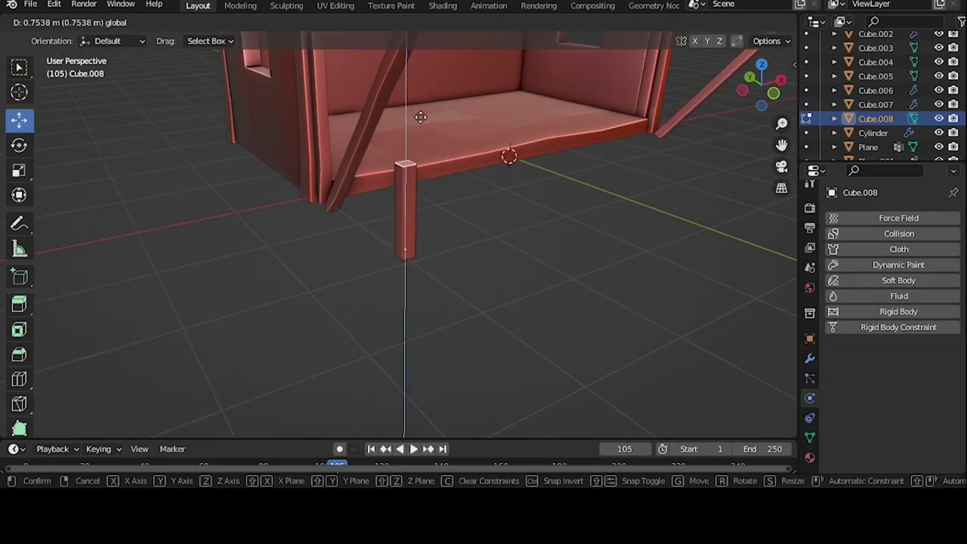
click(421, 117)
scroll(421, 117, down, 3)
key(Tab)
scroll(570, 251, up, 4)
key(s)
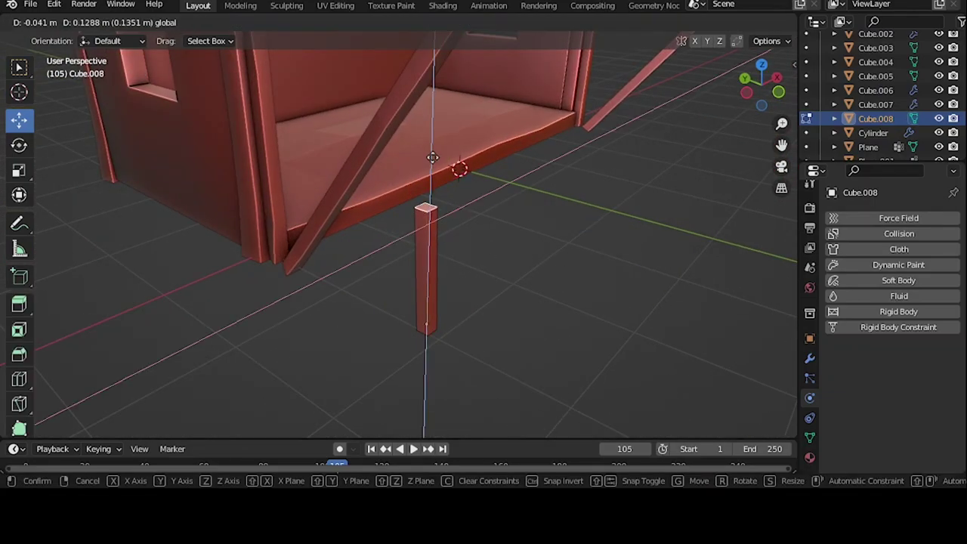
click(436, 137)
middle_drag(436, 137, 473, 210)
click(371, 286)
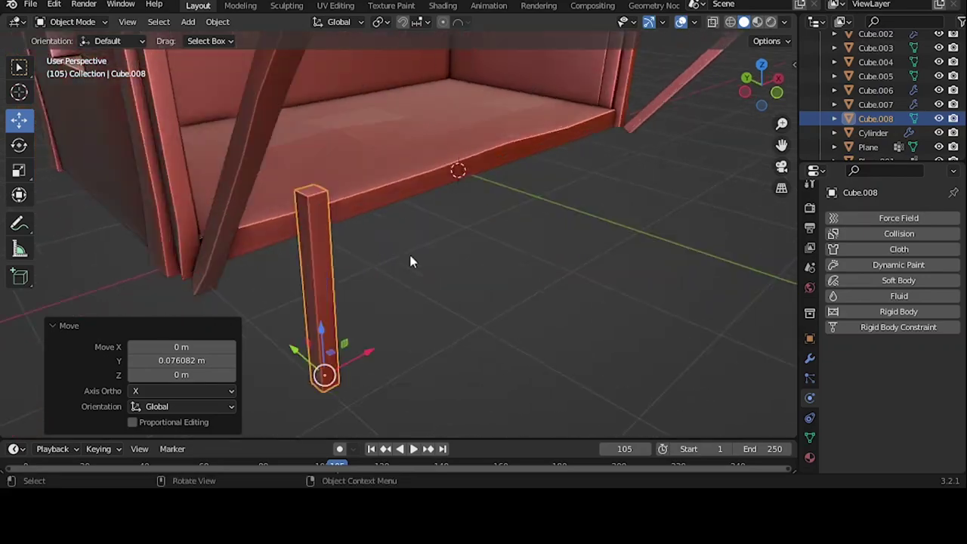
- Add loop cuts along the post and shift its bottom vertices
key(Tab)
key(ctrl+r)
scroll(482, 205, up, 4)
click(482, 205)
click(409, 298)
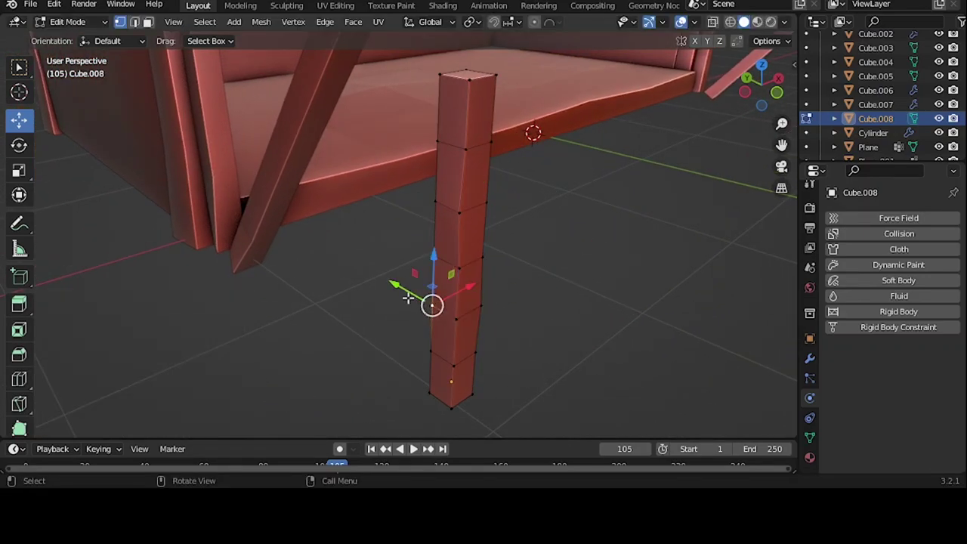
drag(437, 406, 443, 411)
mouse_move(443, 411)
middle_down()
mouse_move(481, 156)
mouse_move(509, 257)
middle_up()
key(Tab)
- Add an Array modifier duplicating the post along Y with relative offset -8
click(811, 359)
click(853, 250)
click(675, 257)
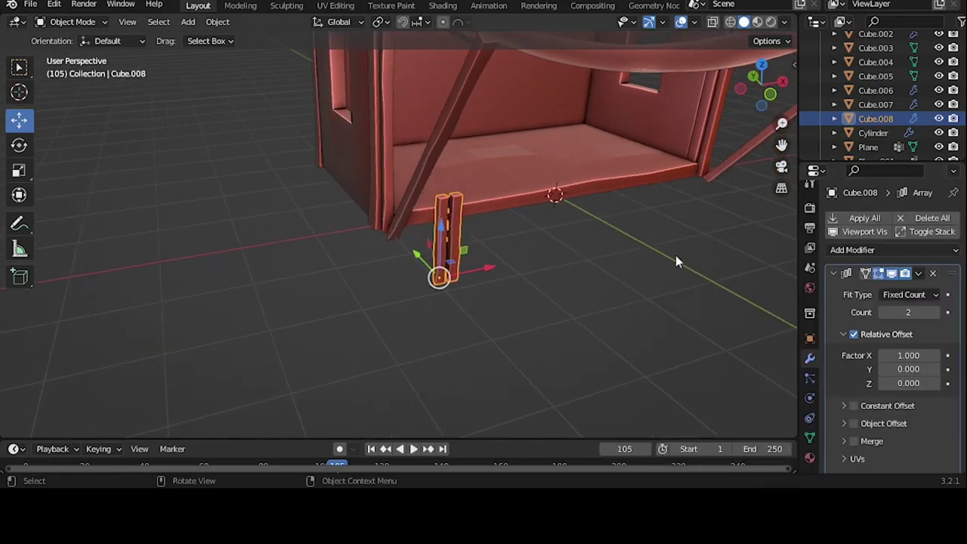
key(KP_7)
key(shift+z)
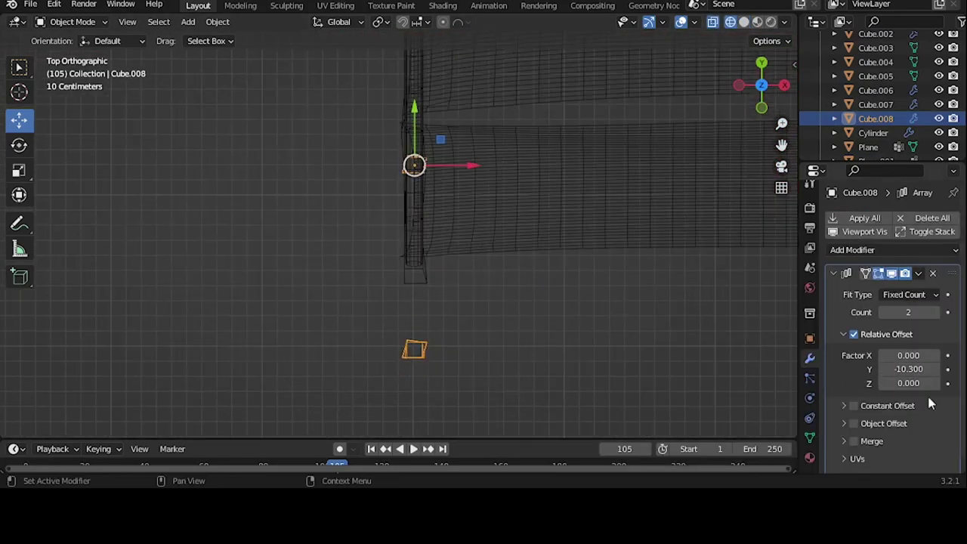
mouse_move(424, 317)
middle_down()
mouse_move(527, 243)
mouse_move(386, 216)
middle_up()
key(shift+z)
- Unwrap the post with Smart UV Project in the UV Editing workspace
key(Tab)
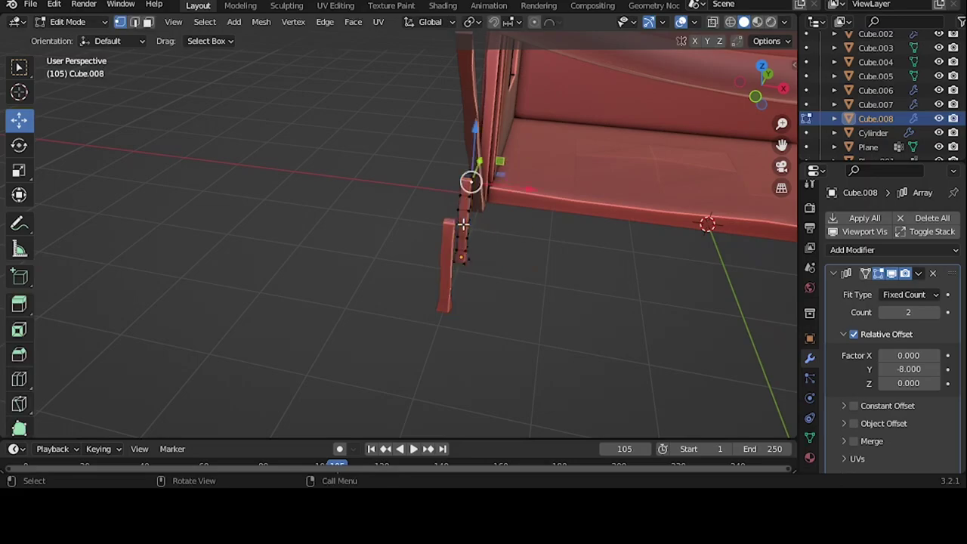
click(346, 6)
mouse_move(529, 227)
middle_down()
mouse_move(545, 211)
mouse_move(534, 203)
middle_up()
click(777, 22)
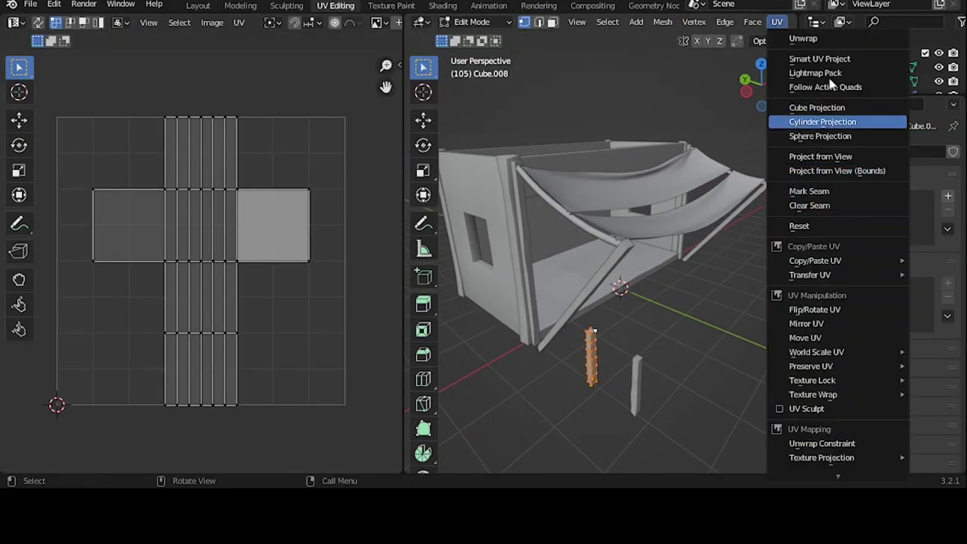
click(801, 53)
key(Return)
key(Tab)
key(Tab)
- Re-unwrap the post, trying Cube Projection, then settling on Smart UV Project
key(Tab)
key(ctrl+a)
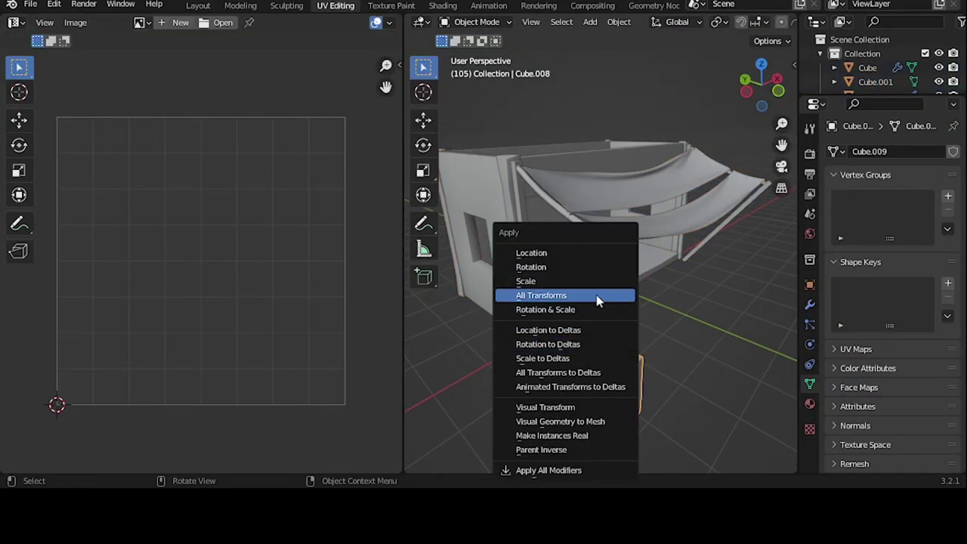
click(597, 298)
key(Tab)
click(778, 23)
click(817, 107)
click(778, 23)
click(820, 58)
key(Return)
click(198, 5)
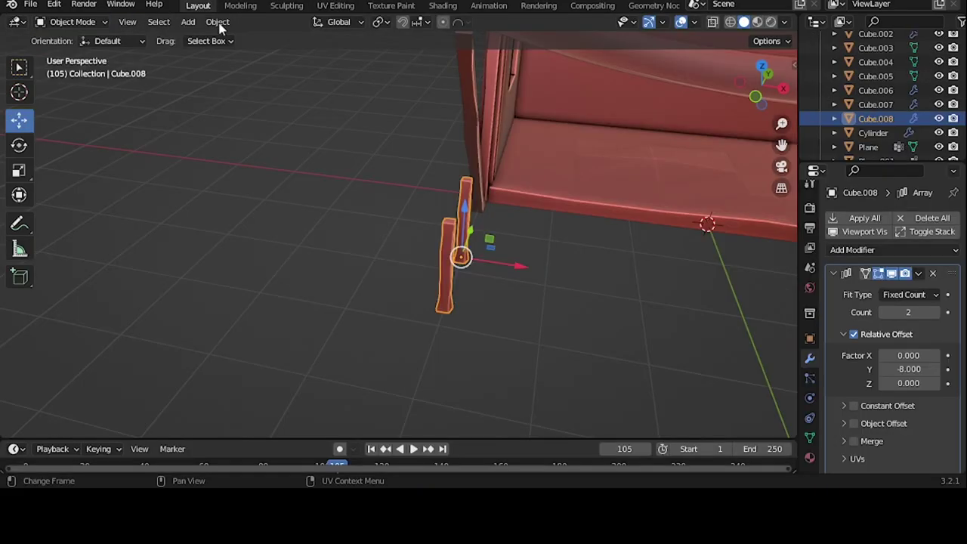
middle_drag(585, 243, 492, 262)
- Apply all transforms and add a Mirror modifier on X for four legs
key(ctrl+a)
click(492, 246)
click(852, 249)
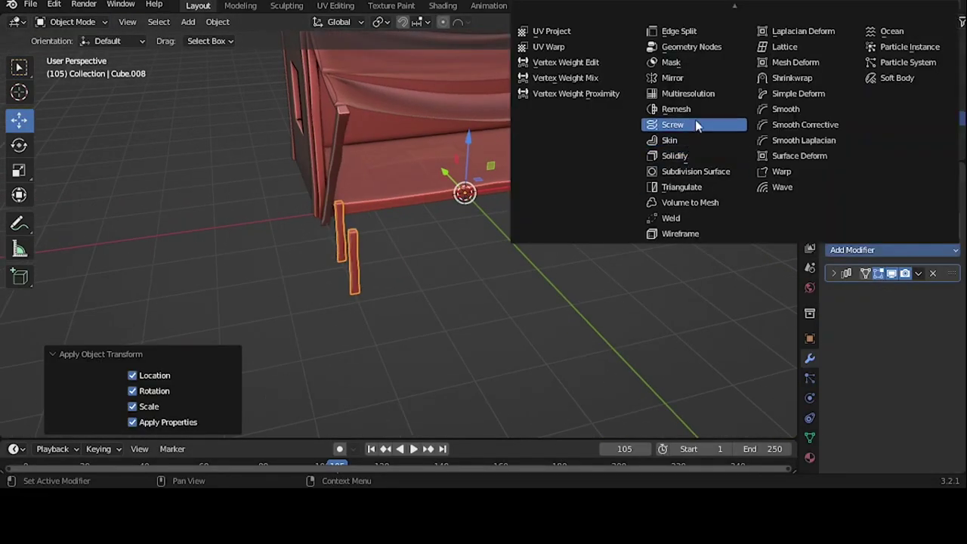
click(680, 77)
mouse_move(530, 227)
middle_down()
mouse_move(452, 258)
mouse_move(529, 258)
middle_up()
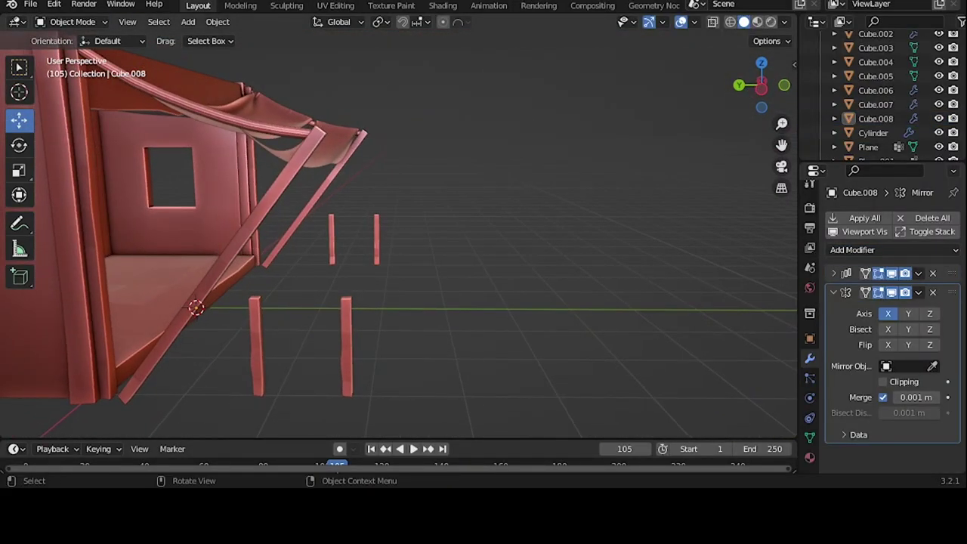
middle_drag(303, 261, 361, 262)
- Add a cube, move it along Y and widen it along X
key(shift+a)
click(426, 230)
key(KP_7)
key(g)
key(y)
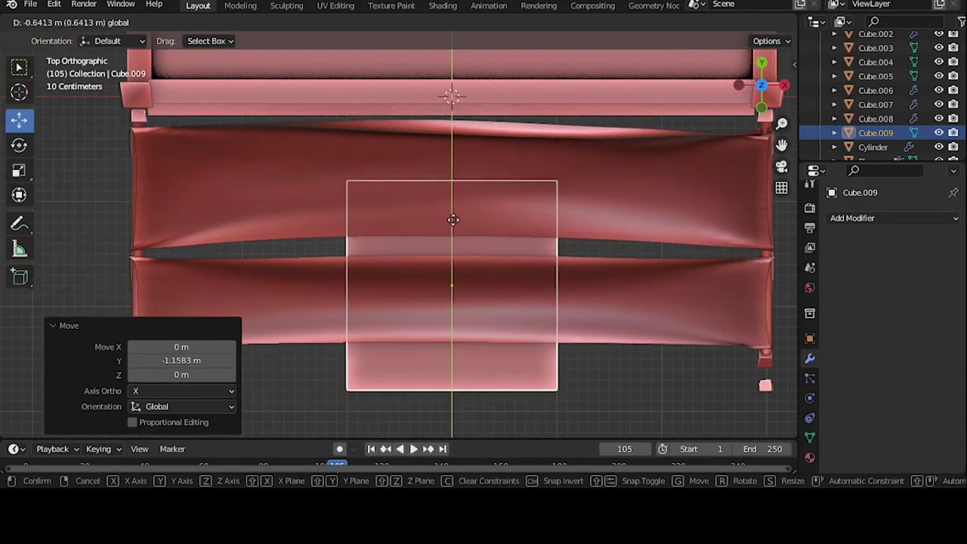
click(492, 230)
middle_drag(524, 244, 486, 180)
key(KP_7)
key(s)
key(x)
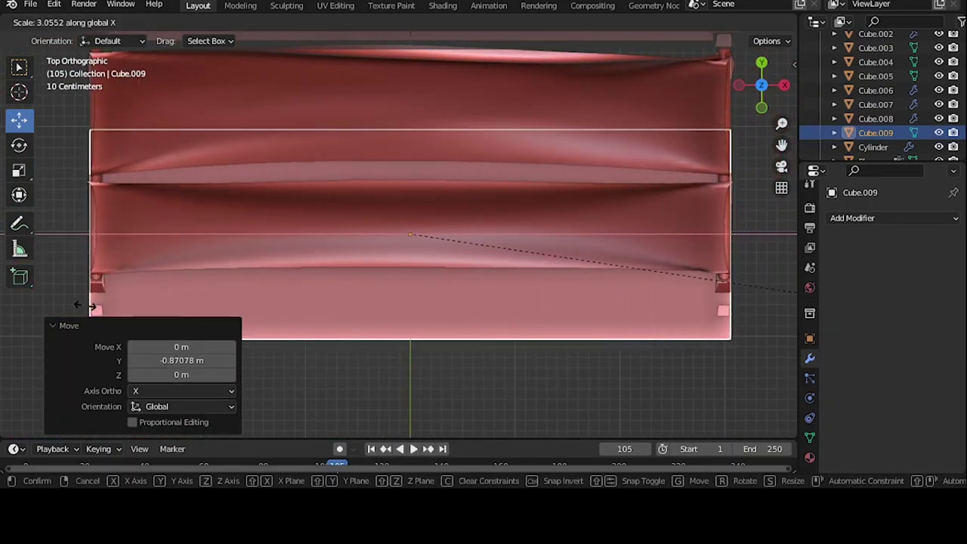
- Flatten the cube into a thin slab and raise it to table-top height
middle_drag(379, 297, 445, 244)
key(s)
key(z)
click(362, 216)
key(g)
key(z)
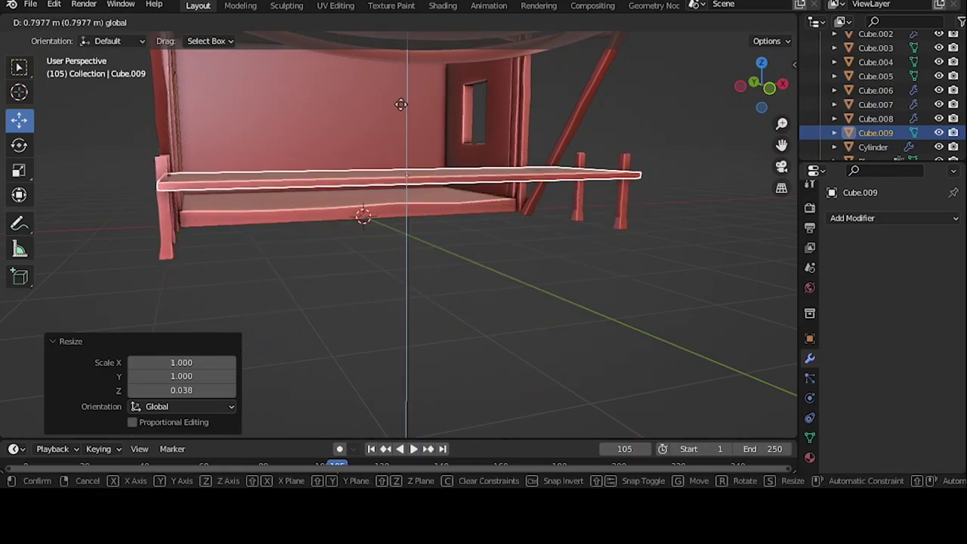
click(400, 101)
middle_drag(400, 101, 435, 192)
scroll(436, 191, down, 5)
- Narrow the slab's depth and centre it over the legs along Y
key(grave)
click(517, 221)
key(s)
key(y)
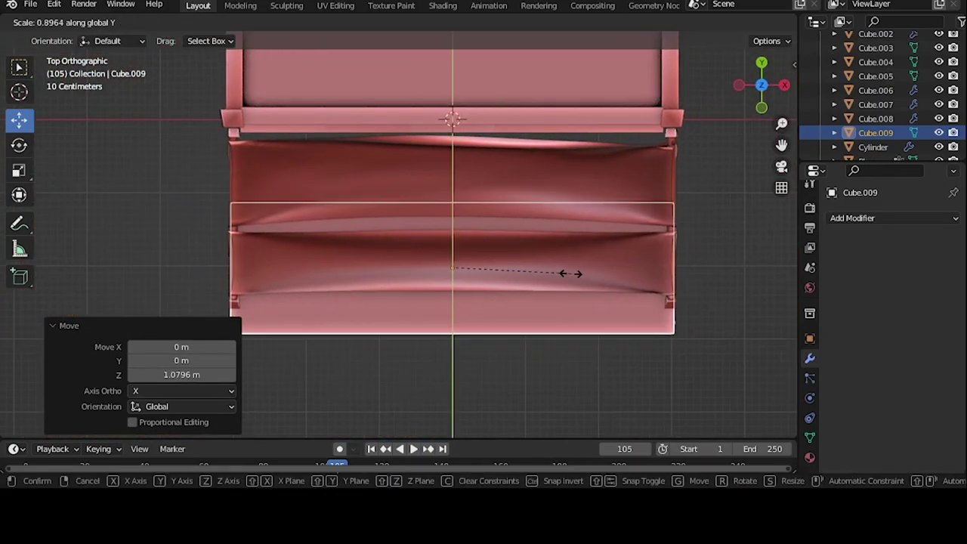
click(541, 246)
middle_drag(541, 247, 579, 211)
key(g)
key(y)
click(423, 257)
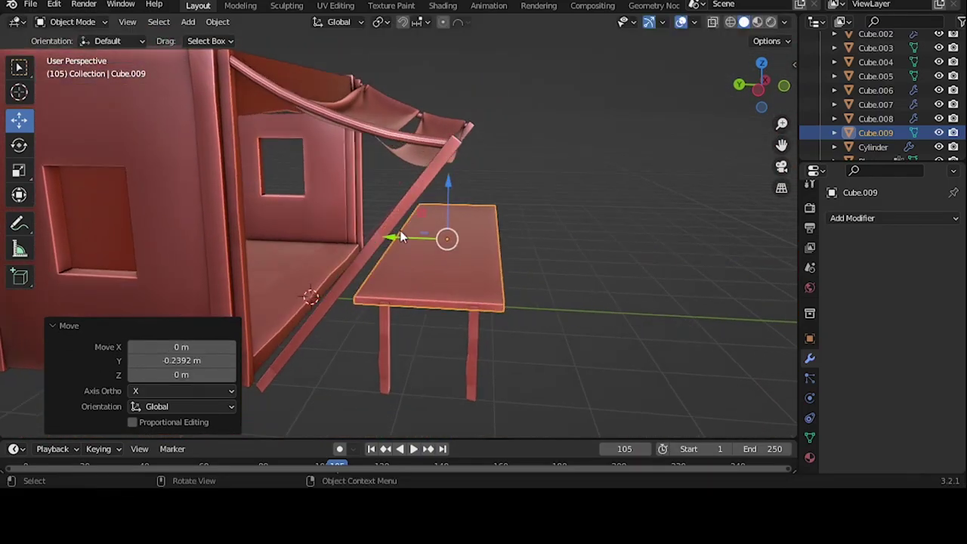
- Scale the table top in Y and X so it spans all four legs
key(ctrl+KP_3)
scroll(517, 279, up, 4)
key(s)
key(y)
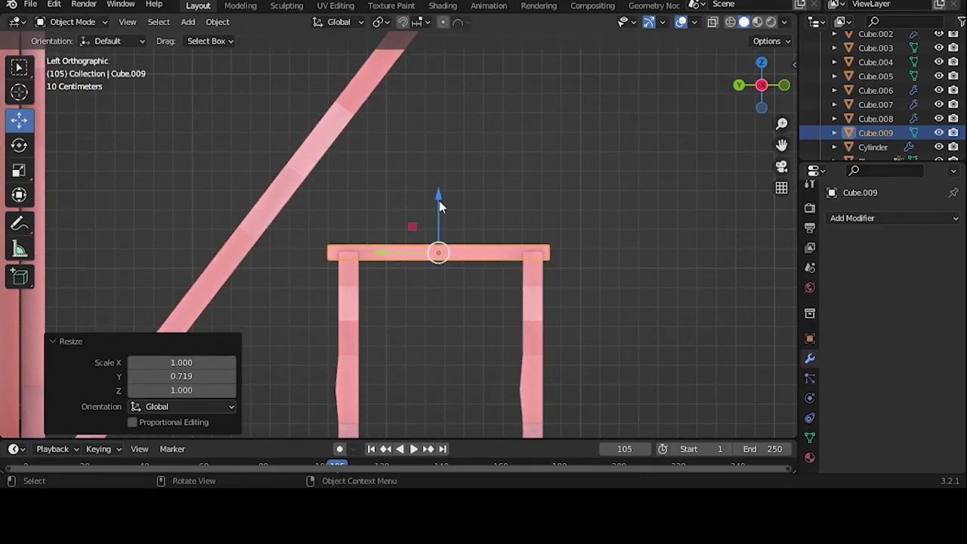
click(439, 214)
middle_drag(439, 214, 413, 292)
scroll(423, 265, up, 3)
key(s)
key(x)
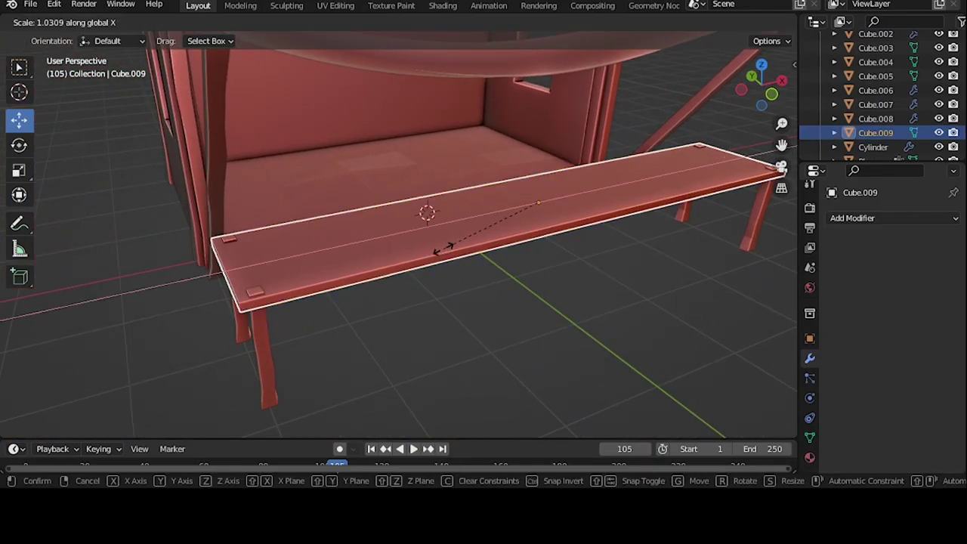
click(429, 248)
mouse_move(430, 248)
middle_down()
mouse_move(495, 326)
mouse_move(363, 289)
mouse_move(508, 308)
mouse_move(449, 257)
middle_up()
scroll(449, 257, up, 2)
- Add 4 loop cuts across the table top mesh
key(Tab)
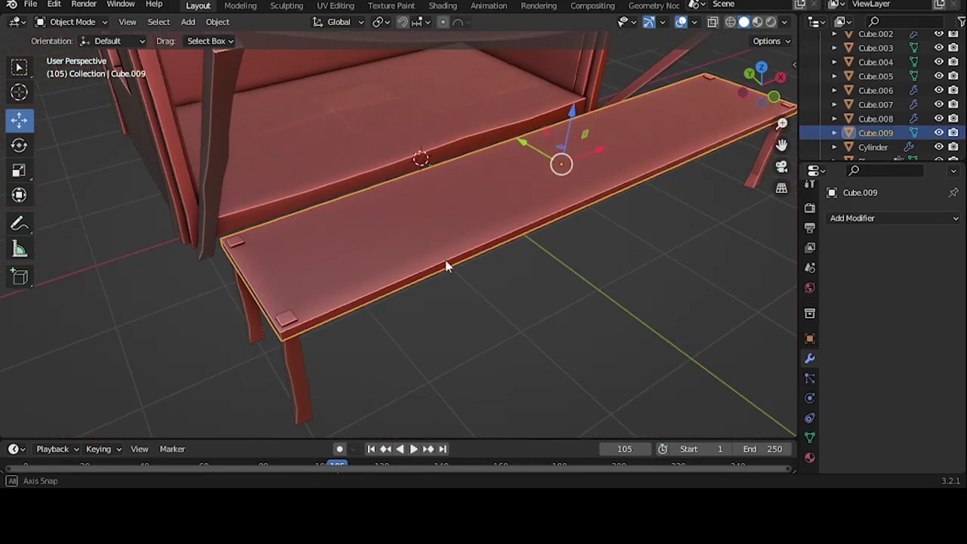
key(ctrl+r)
scroll(479, 188, up, 3)
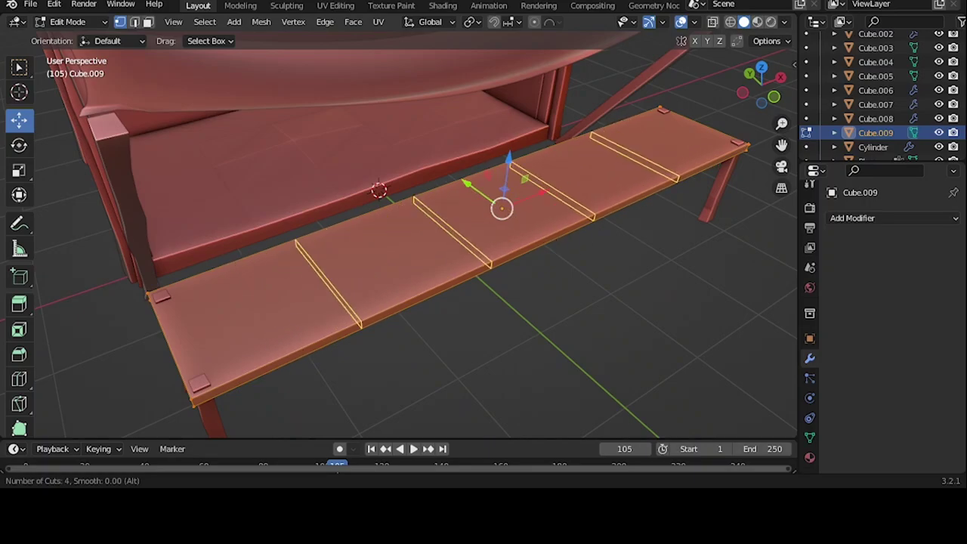
- Add four evenly spaced cuts across the table top and bevel them into strips
click(552, 239)
right_click(552, 239)
middle_drag(553, 238, 544, 301)
key(ctrl+b)
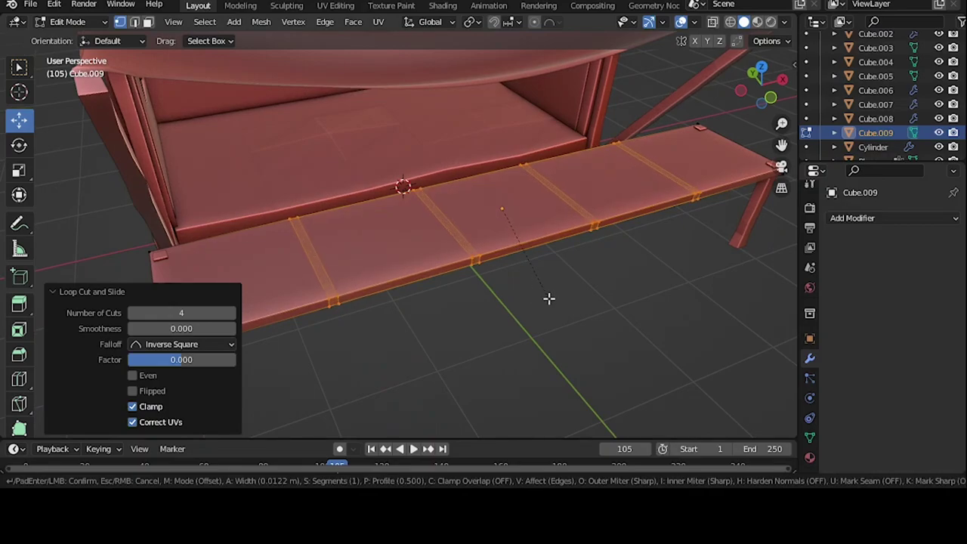
click(548, 298)
middle_drag(548, 299, 613, 272)
- Add a centred lengthwise cut along the bench top and bevel it
click(534, 279)
middle_drag(533, 279, 524, 281)
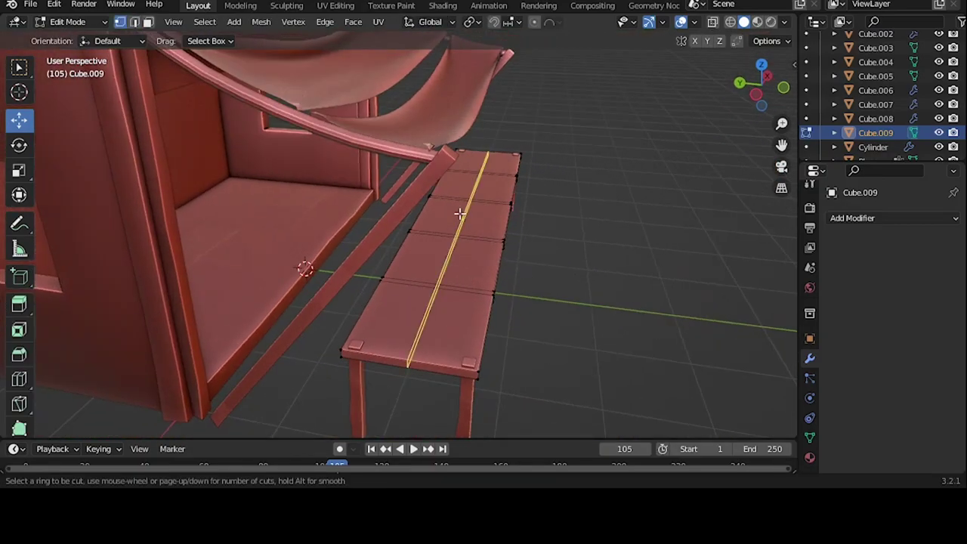
click(460, 214)
right_click(459, 214)
mouse_move(460, 214)
middle_down()
mouse_move(556, 269)
mouse_move(528, 259)
middle_up()
click(566, 276)
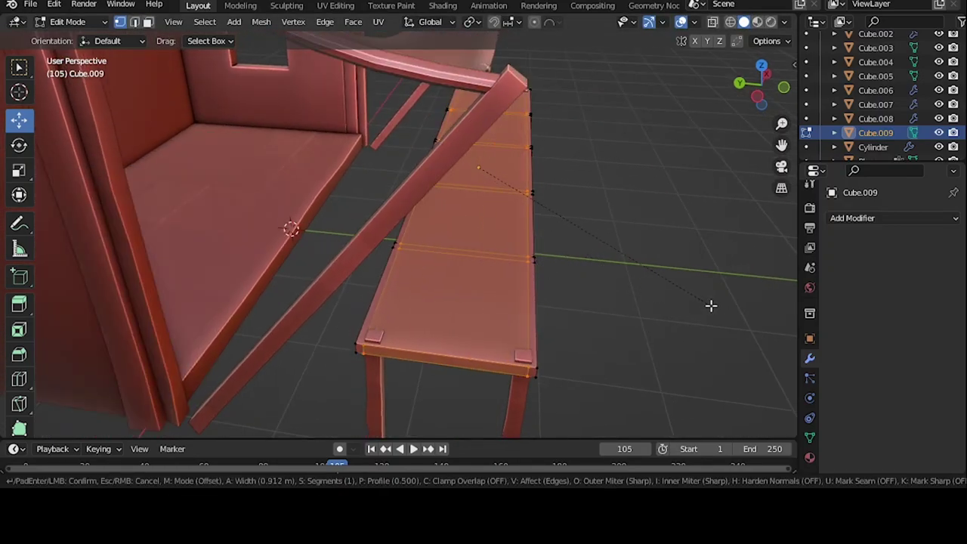
click(708, 305)
- Add a loop cut near the bench end and slide it toward the edge
click(656, 289)
middle_drag(657, 290, 436, 255)
key(ctrl+r)
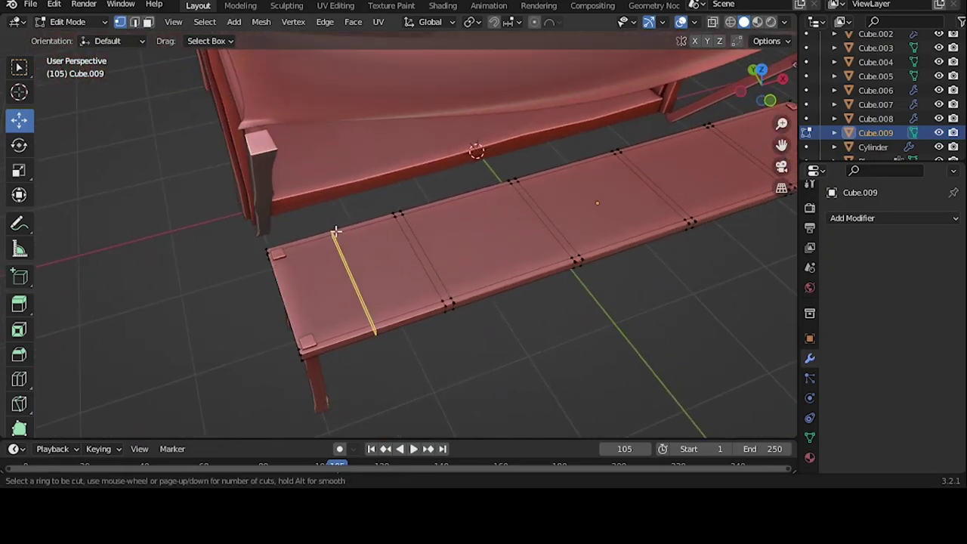
click(290, 264)
mouse_move(289, 264)
middle_down()
mouse_move(524, 181)
mouse_move(557, 229)
mouse_move(503, 189)
middle_up()
click(550, 176)
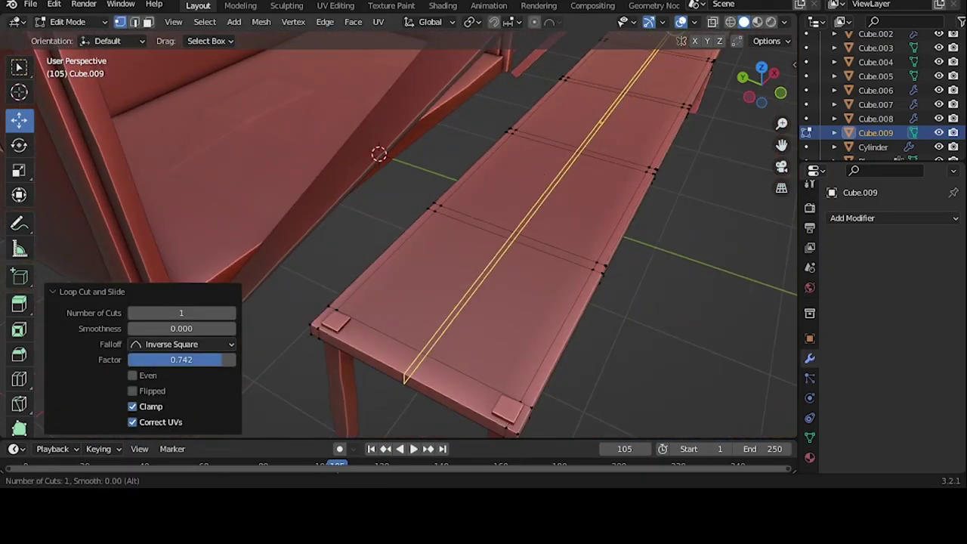
right_click(636, 295)
middle_drag(636, 295, 459, 236)
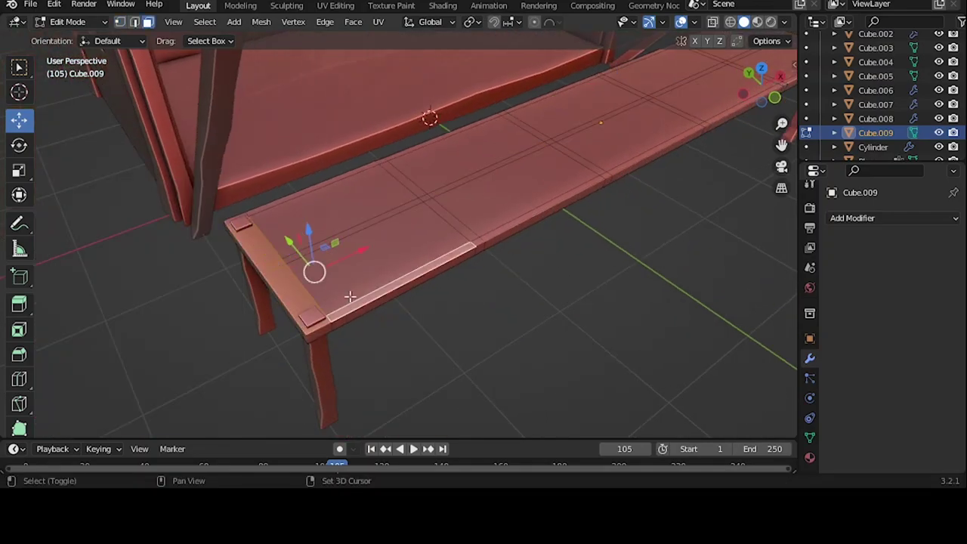
- Select the divider strips, including the edge strip, and extrude them along their normals into raised dividers
middle_drag(377, 230, 367, 197)
scroll(363, 178, up, 3)
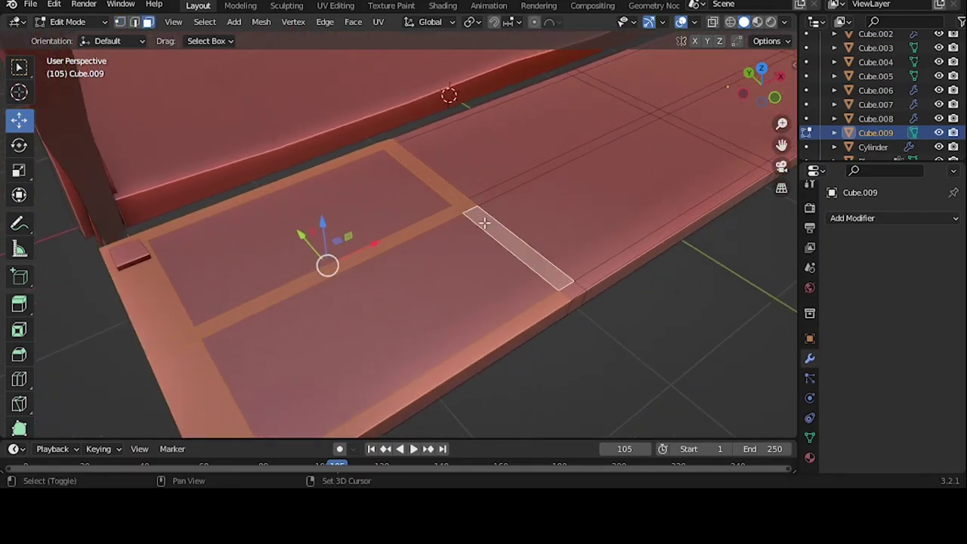
mouse_move(605, 264)
middle_down()
mouse_move(476, 186)
mouse_move(549, 205)
middle_up()
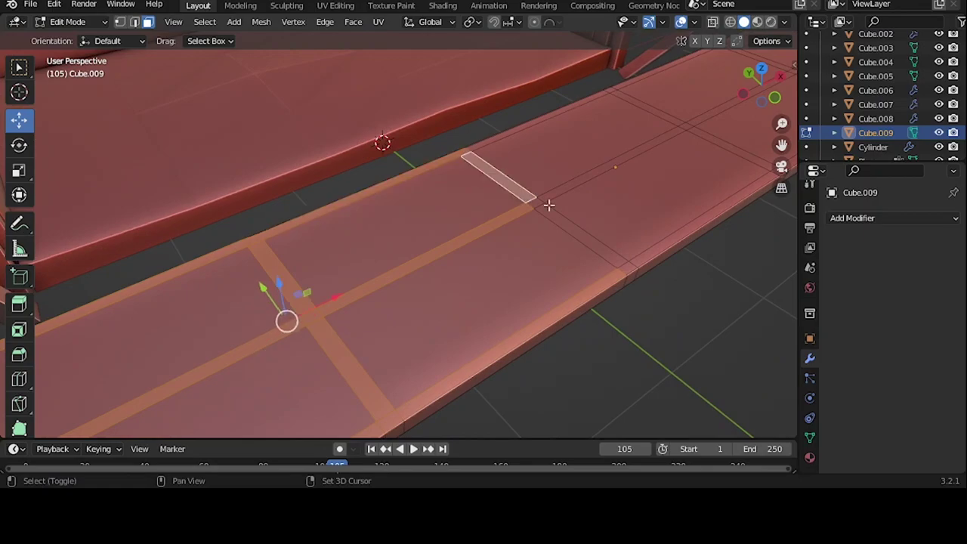
mouse_move(633, 266)
middle_down()
mouse_move(486, 270)
mouse_move(529, 102)
middle_up()
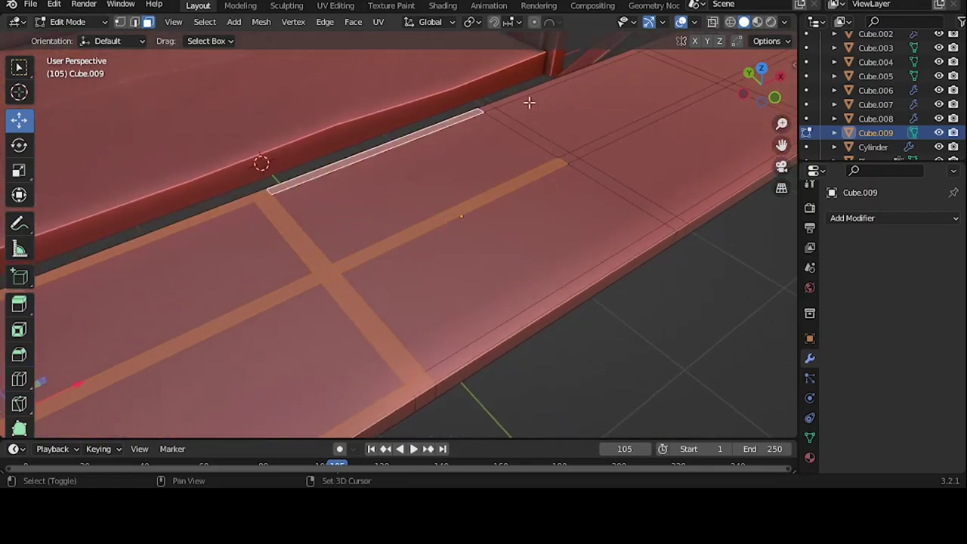
middle_drag(651, 242, 470, 201)
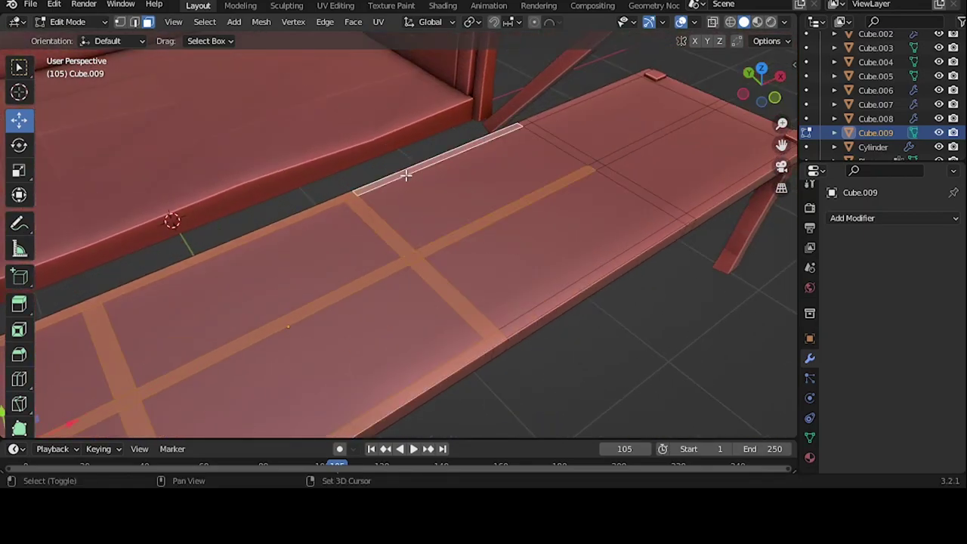
mouse_move(407, 175)
middle_down()
mouse_move(479, 232)
mouse_move(414, 222)
middle_up()
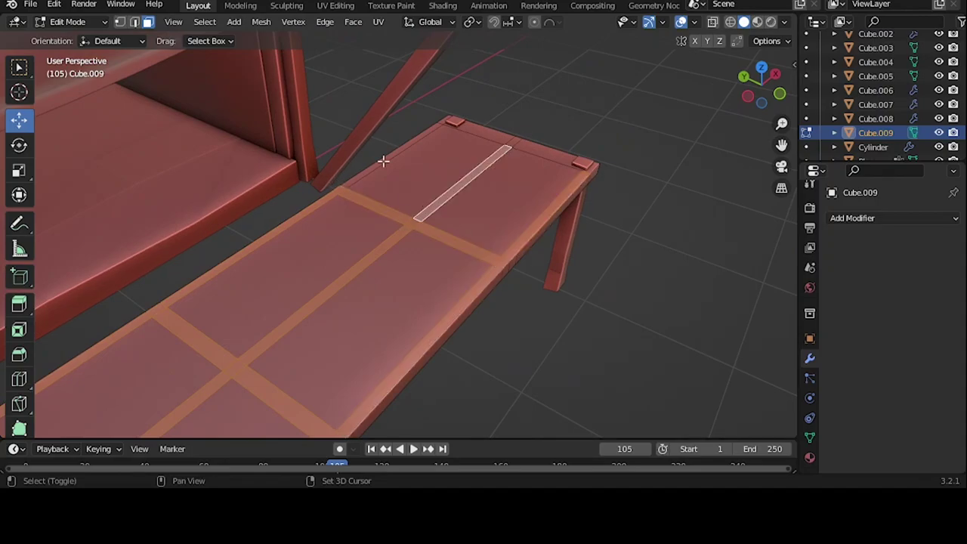
middle_drag(383, 161, 393, 138)
click(392, 138)
key(KP_1)
key(e)
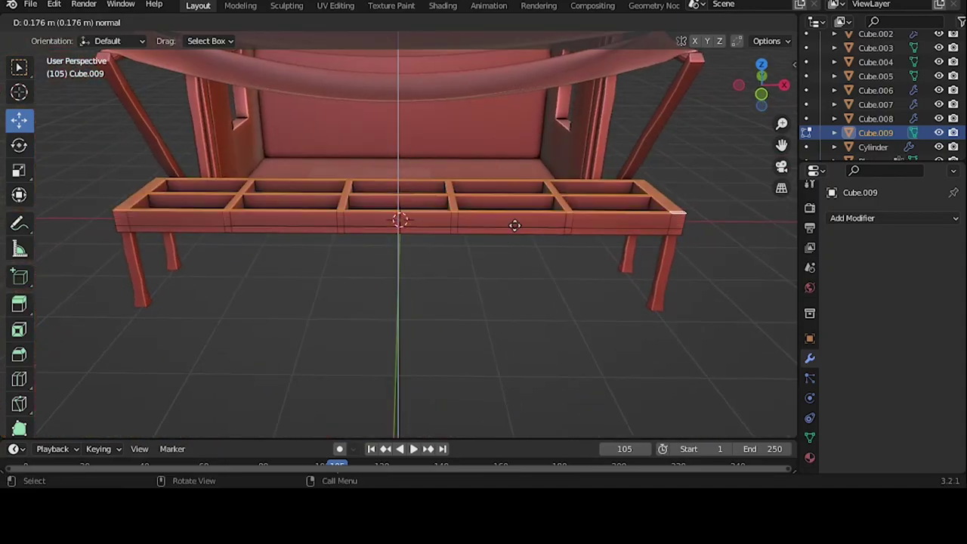
click(516, 225)
mouse_move(516, 225)
middle_down()
mouse_move(495, 302)
mouse_move(335, 285)
mouse_move(378, 234)
mouse_move(394, 266)
mouse_move(385, 257)
mouse_move(354, 265)
mouse_move(283, 234)
mouse_move(363, 288)
mouse_move(518, 324)
mouse_move(452, 281)
mouse_move(447, 308)
mouse_move(552, 216)
mouse_move(518, 186)
middle_up()
- Undo the extra extrusion and stray face selections, then return to object mode
key(e)
click(388, 241)
key(ctrl+z)
click(354, 265)
key(ctrl+z)
key(Tab)
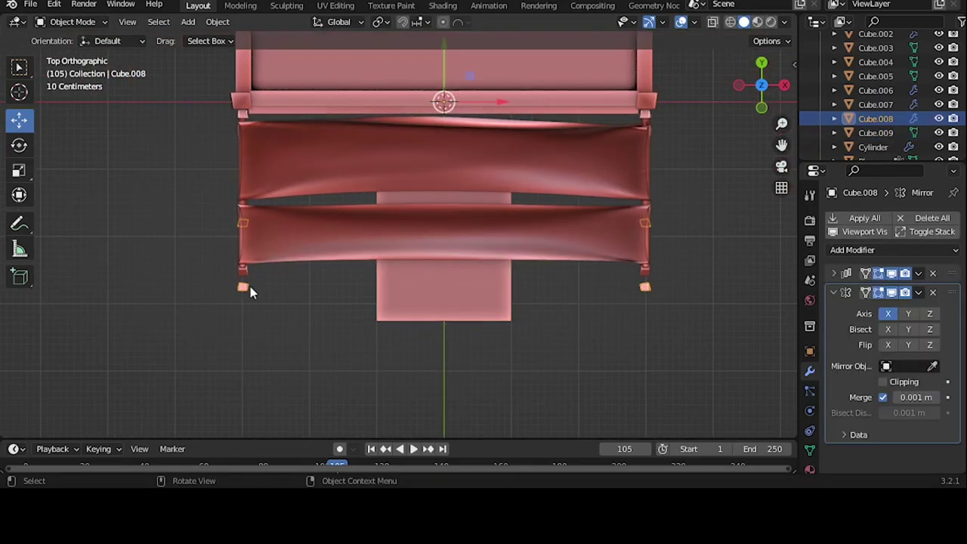
- Isolate the bench top board Cube.009 and stretch it wider along X
click(502, 288)
key(KP_Divide)
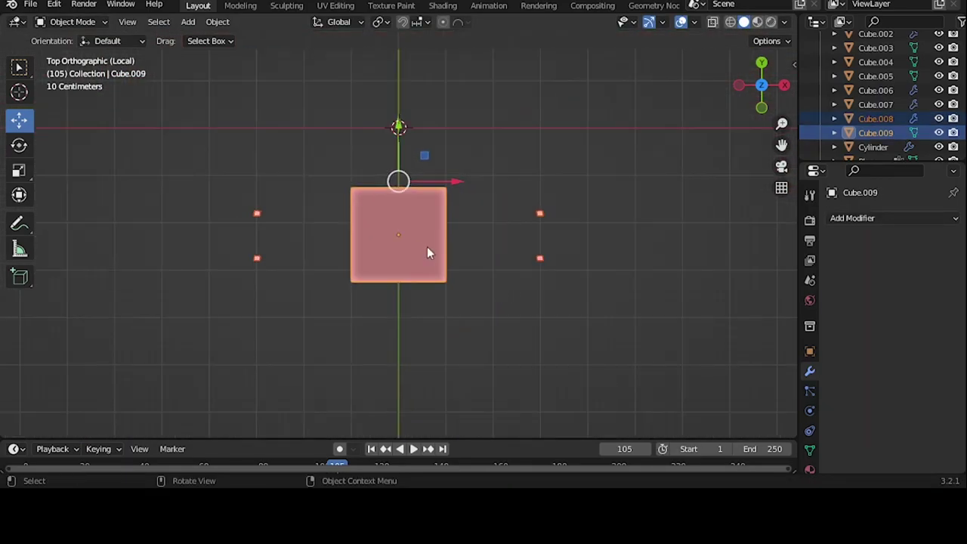
key(s)
key(x)
click(644, 257)
key(s)
key(x)
click(617, 232)
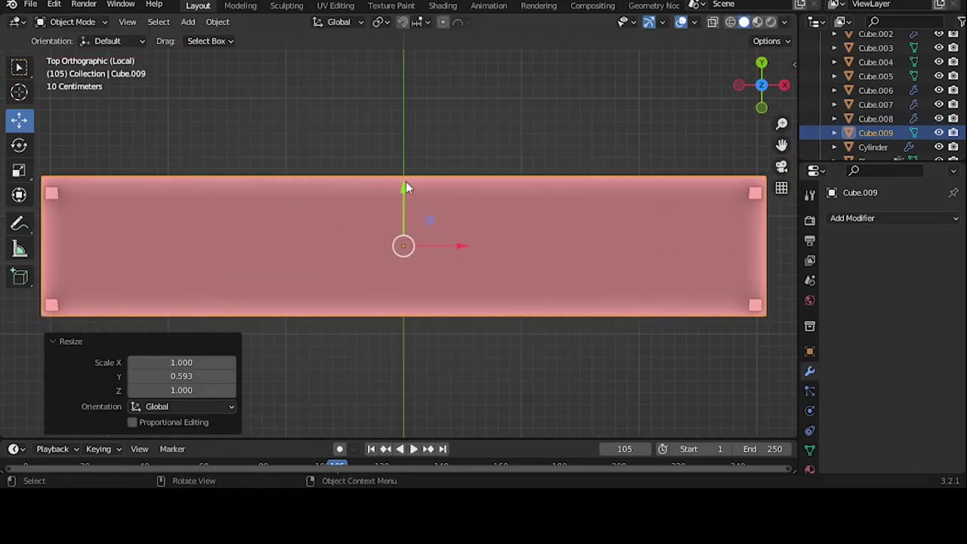
- Narrow the board along Y into the long tabletop and deselect it
key(g)
key(y)
click(582, 210)
key(s)
key(y)
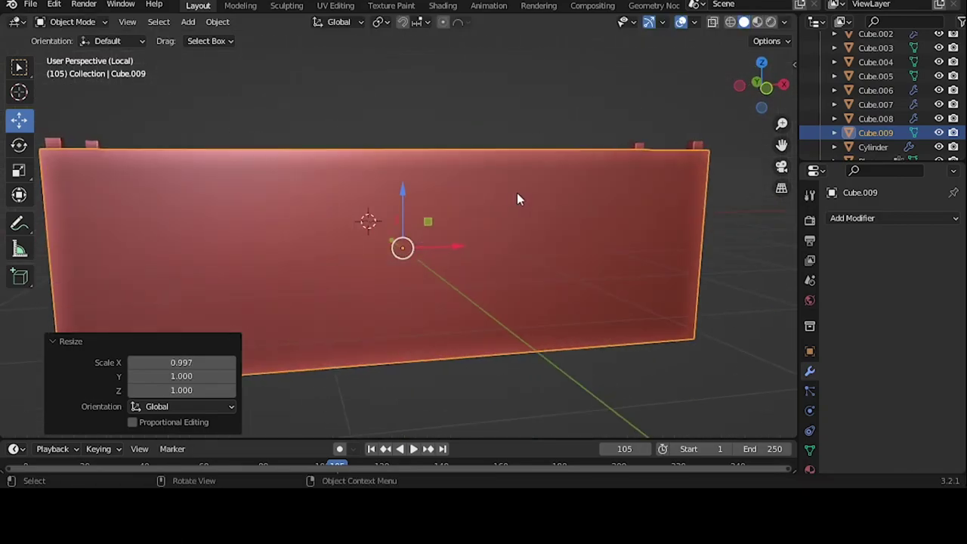
key(alt+a)
mouse_move(408, 145)
middle_down()
mouse_move(484, 257)
mouse_move(427, 257)
middle_up()
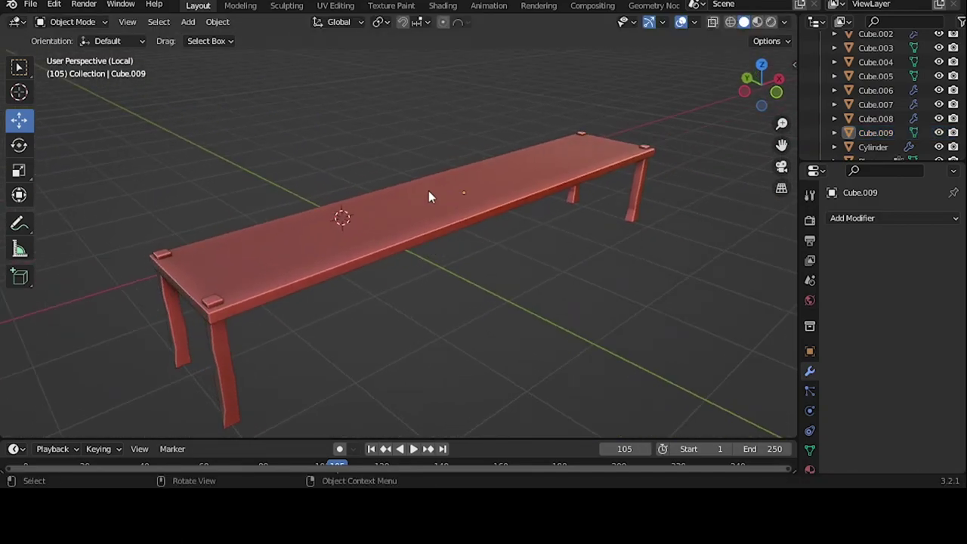
- Add a new cube for the tray and move it toward the bench end
key(shift+a)
click(441, 211)
key(KP_7)
key(g)
key(y)
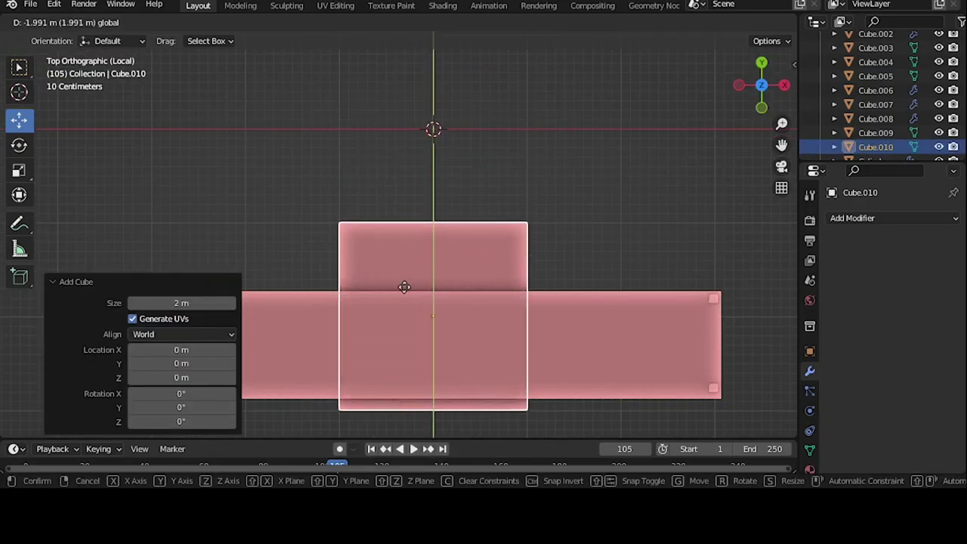
key(x)
click(361, 226)
shift+middle_drag(361, 226, 447, 219)
- Reposition the cube along Y onto the bench and shrink it narrower
drag(383, 166, 507, 209)
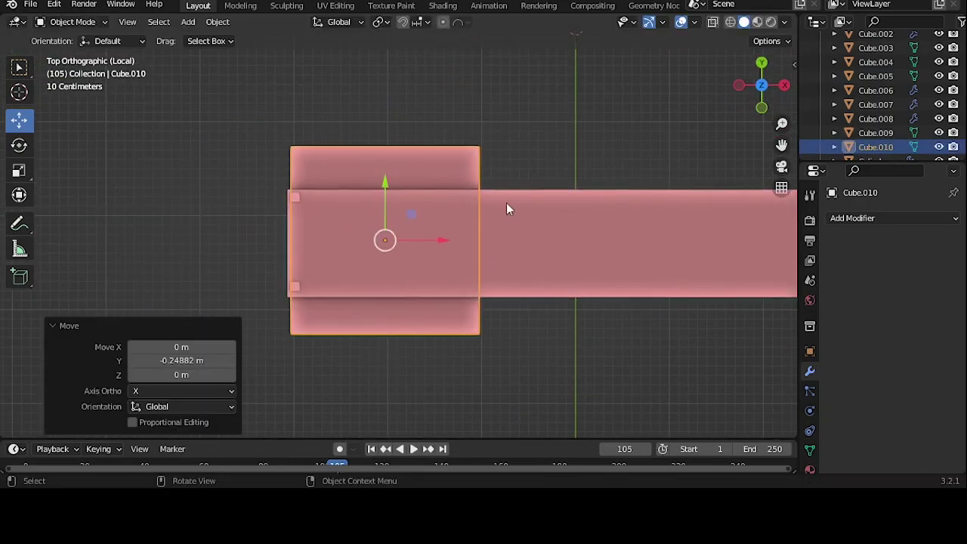
scroll(452, 225, up, 3)
key(g)
key(y)
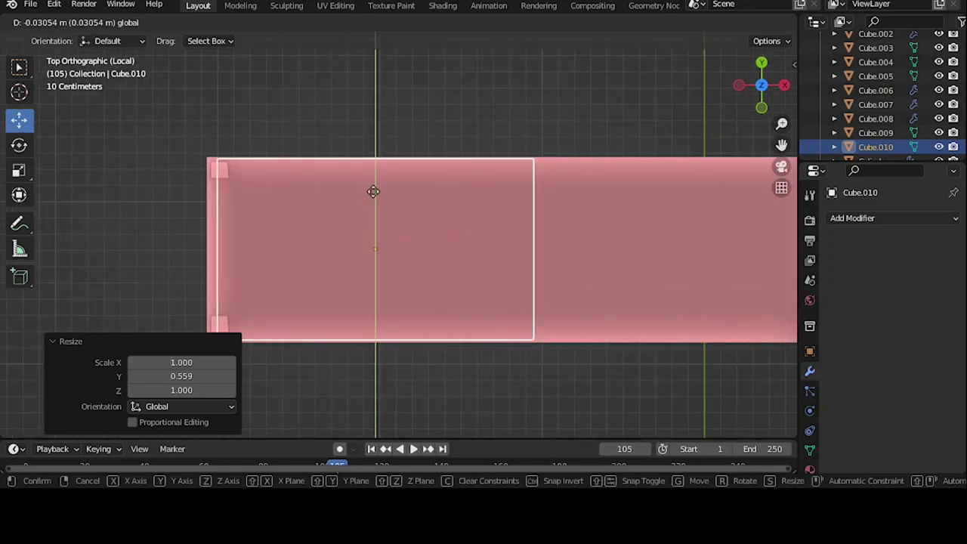
key(KP_1)
key(z)
click(406, 334)
- Flatten the cube along Z into a thin slab resting on the tabletop
key(g)
key(z)
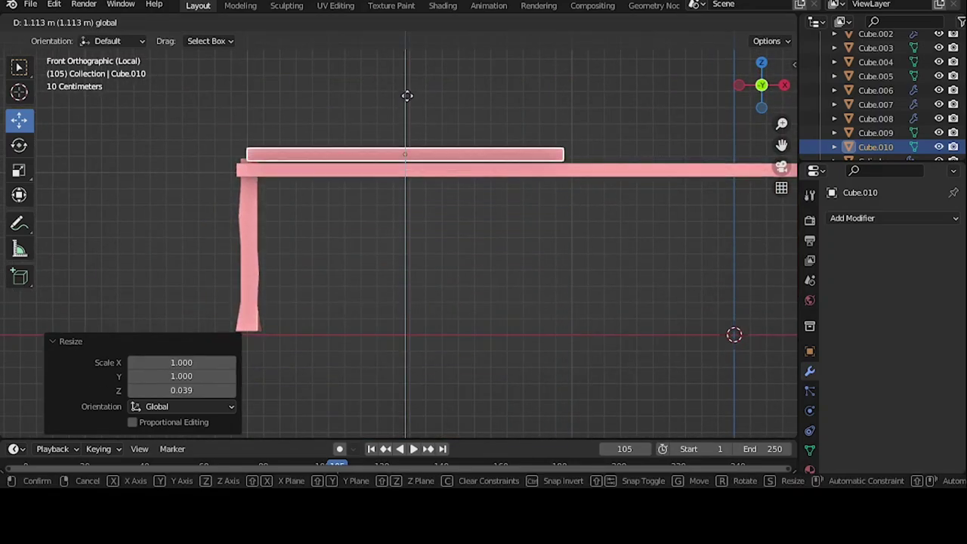
click(406, 106)
mouse_move(406, 106)
middle_down()
mouse_move(512, 171)
mouse_move(446, 224)
middle_up()
key(s)
key(z)
click(583, 214)
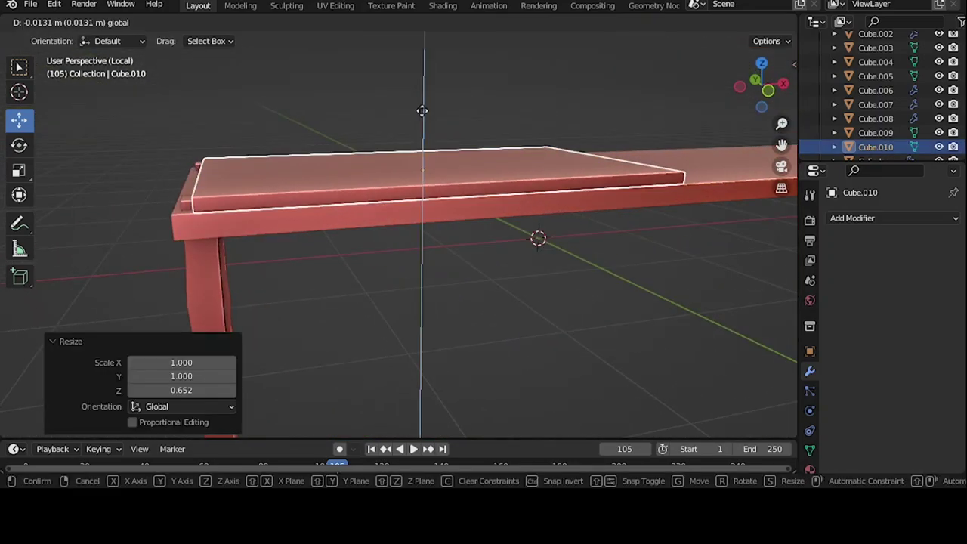
key(alt+a)
mouse_move(423, 166)
middle_down()
mouse_move(464, 186)
mouse_move(454, 207)
middle_up()
- Apply the slab's rotation and scale, then inset its top face with an even border
click(464, 186)
key(Tab)
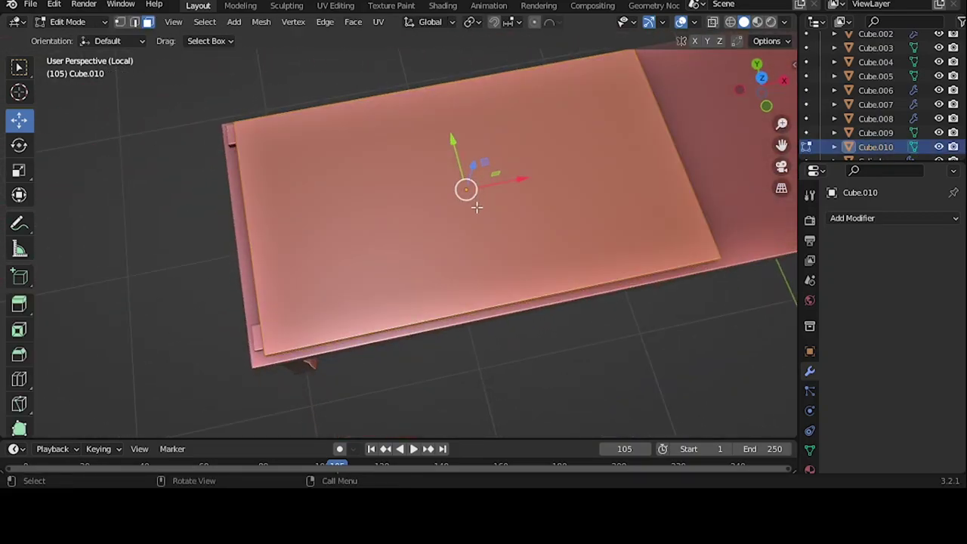
key(i)
key(Escape)
key(Tab)
key(ctrl+a)
click(516, 188)
key(Tab)
key(i)
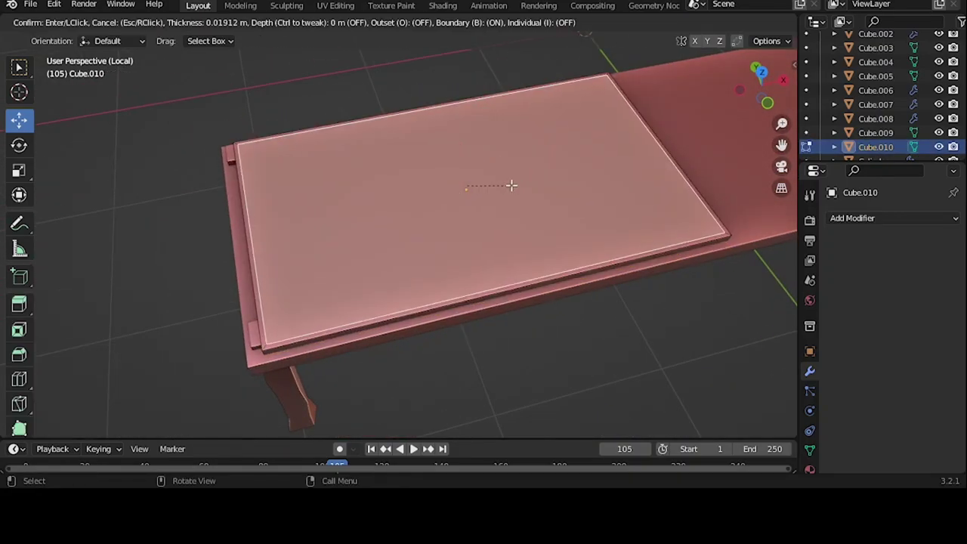
click(505, 186)
- Add a centred loop cut across the middle of the tray
middle_drag(287, 188, 527, 280)
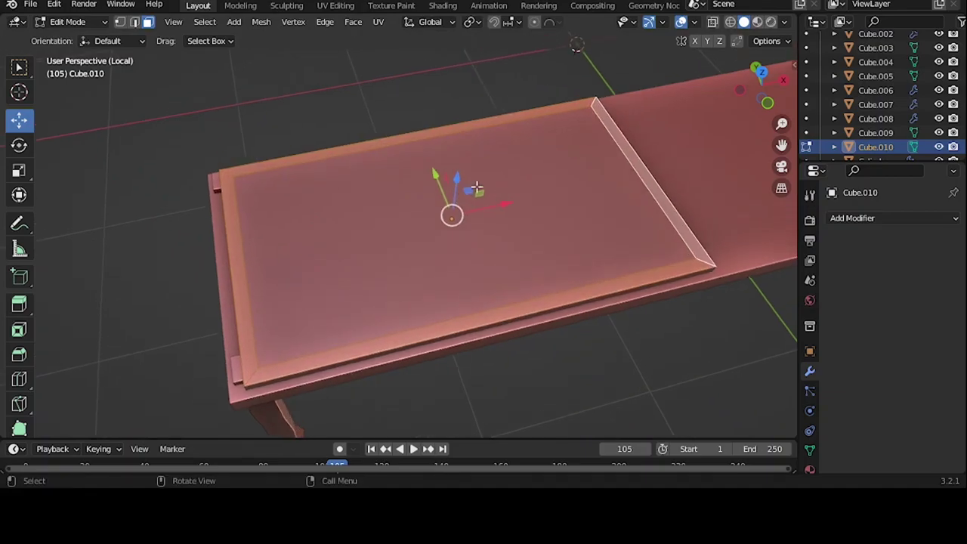
key(e)
key(Escape)
key(ctrl+r)
mouse_move(567, 186)
middle_down()
mouse_move(280, 251)
mouse_move(468, 272)
mouse_move(217, 189)
middle_up()
click(274, 251)
right_click(274, 251)
- Extrude the compartment faces down into two hollows separated by the divider
click(504, 290)
key(3)
click(216, 189)
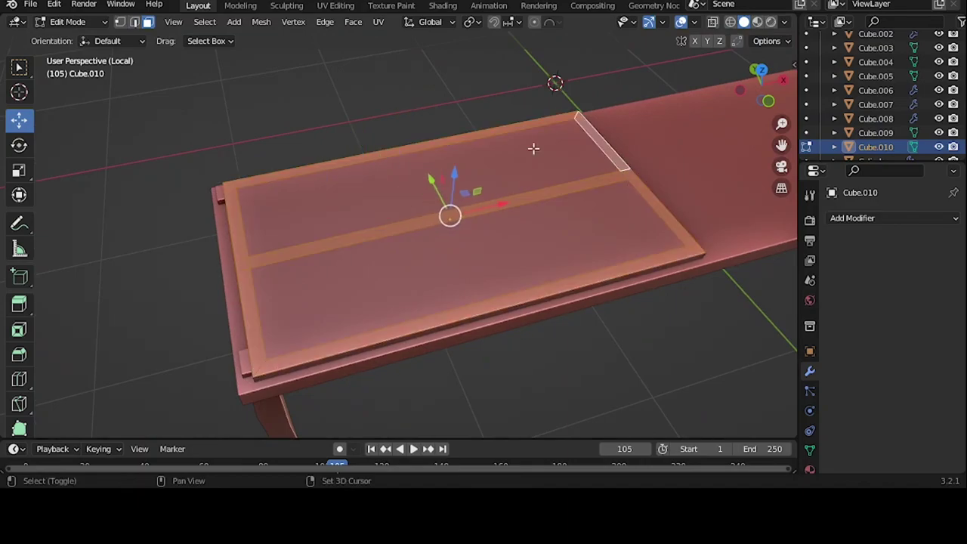
key(e)
click(559, 197)
scroll(390, 197, down, 4)
scroll(442, 212, up, 4)
key(Tab)
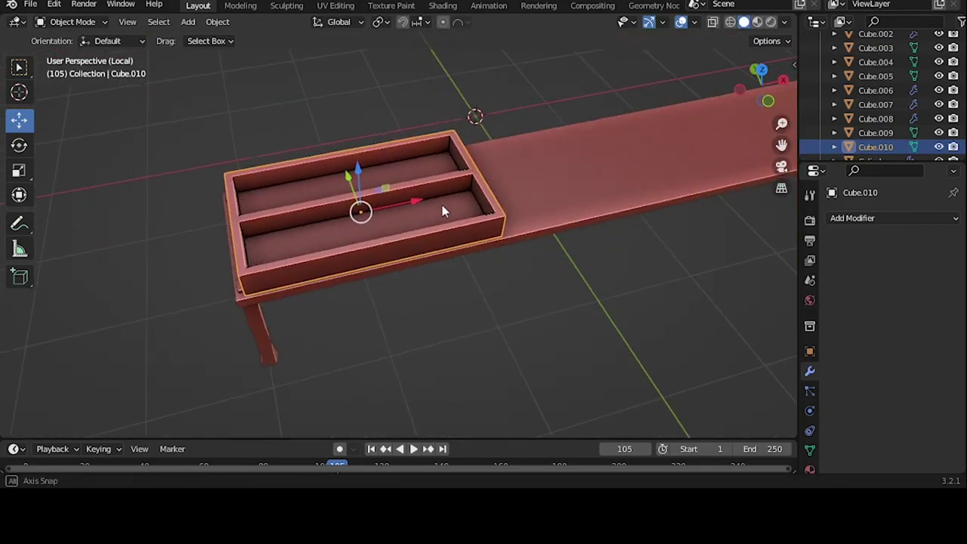
key(KP_7)
- Narrow the tray along X and shift it slightly left
scroll(516, 173, up, 1)
scroll(516, 173, up, 2)
key(s)
key(x)
click(514, 189)
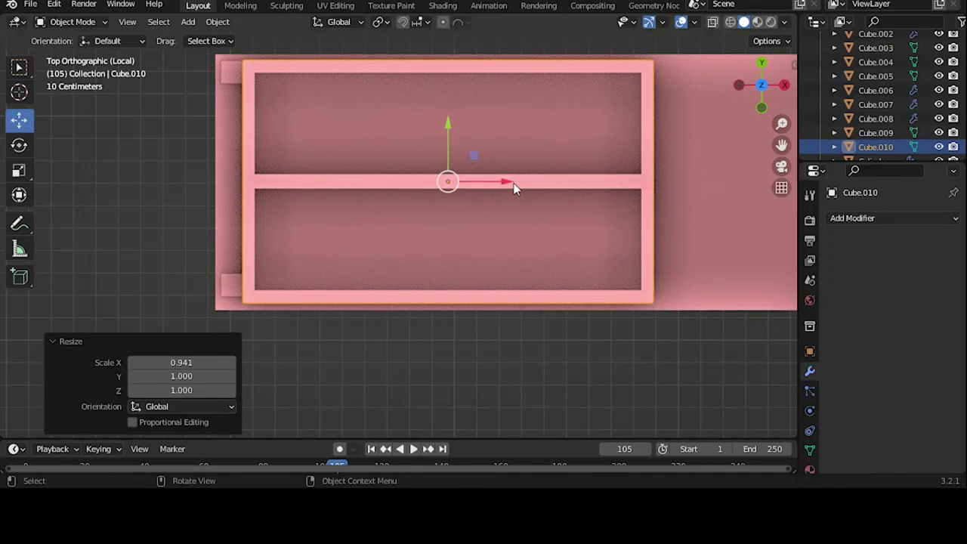
drag(514, 189, 486, 223)
middle_drag(486, 223, 431, 160)
- Add an Array modifier to the tray with Count 5
click(852, 217)
click(648, 261)
shift+middle_drag(648, 261, 493, 249)
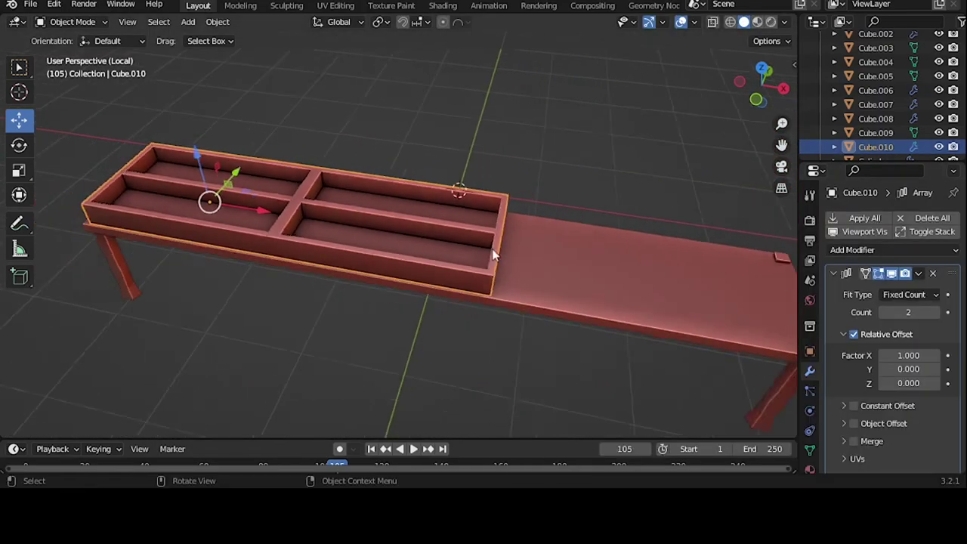
drag(908, 312, 937, 312)
key(KP_7)
- In Edit Mode, resize the tray mesh along Y
key(Tab)
scroll(493, 177, up, 1)
key(s)
key(y)
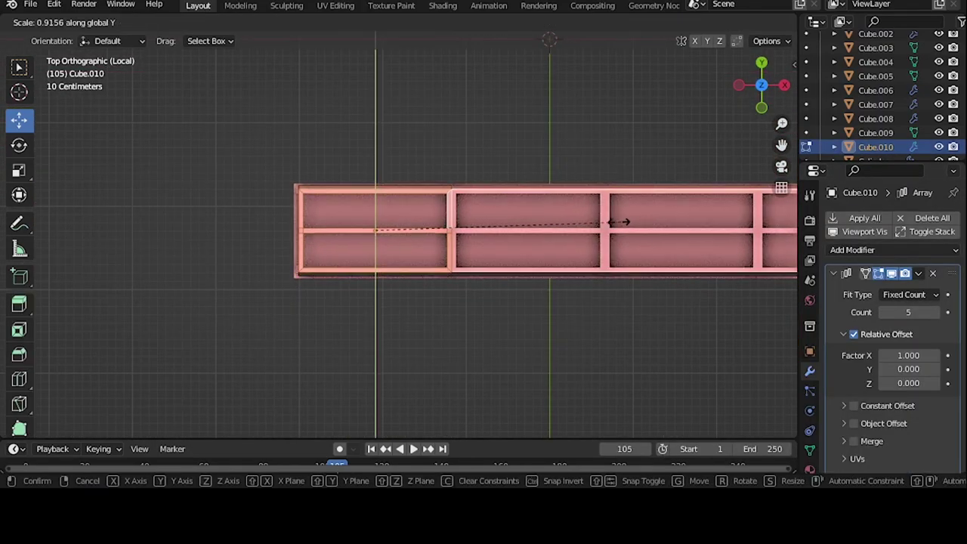
click(618, 222)
key(s)
click(635, 220)
- Shrink the arrayed trays along X, checking the row from the top view
key(s)
key(x)
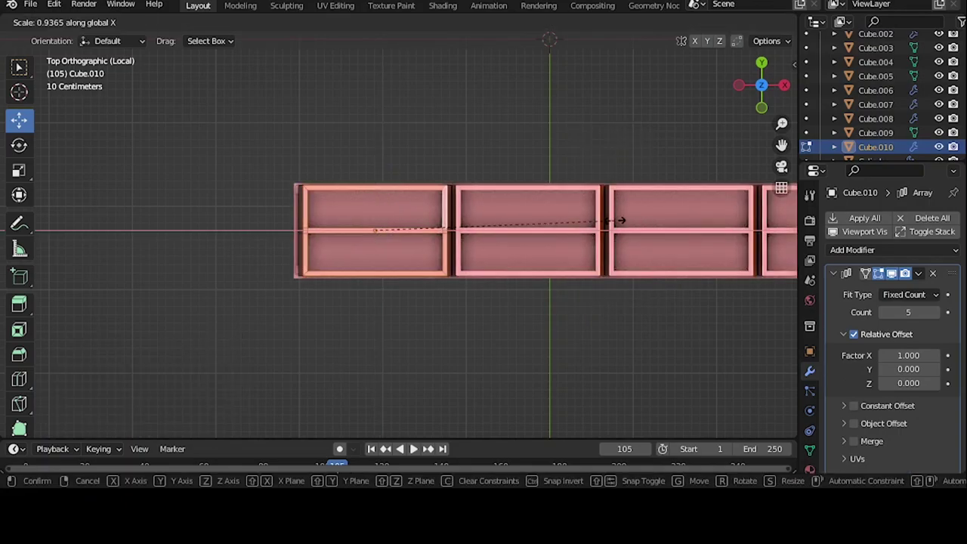
click(619, 220)
middle_drag(618, 220, 543, 150)
key(KP_7)
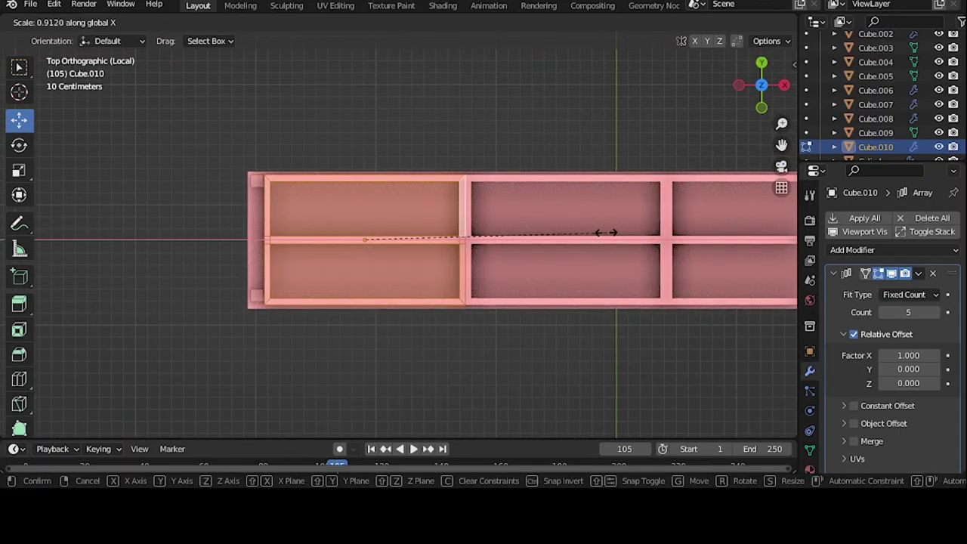
click(604, 233)
scroll(564, 232, down, 4)
scroll(320, 225, up, 1)
- Shift and rescale the tray row along X until it fills the bench top
key(g)
key(x)
click(296, 224)
key(s)
key(x)
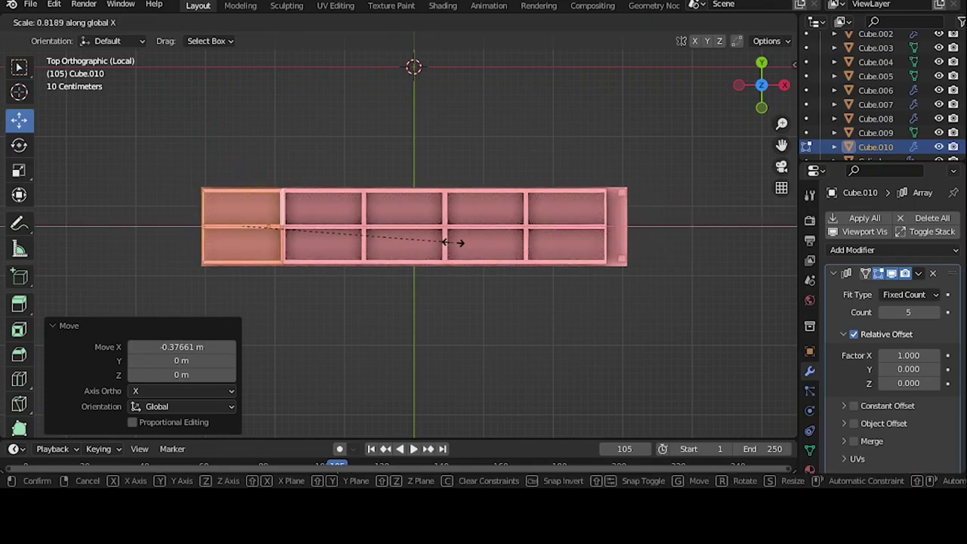
click(454, 241)
key(g)
key(x)
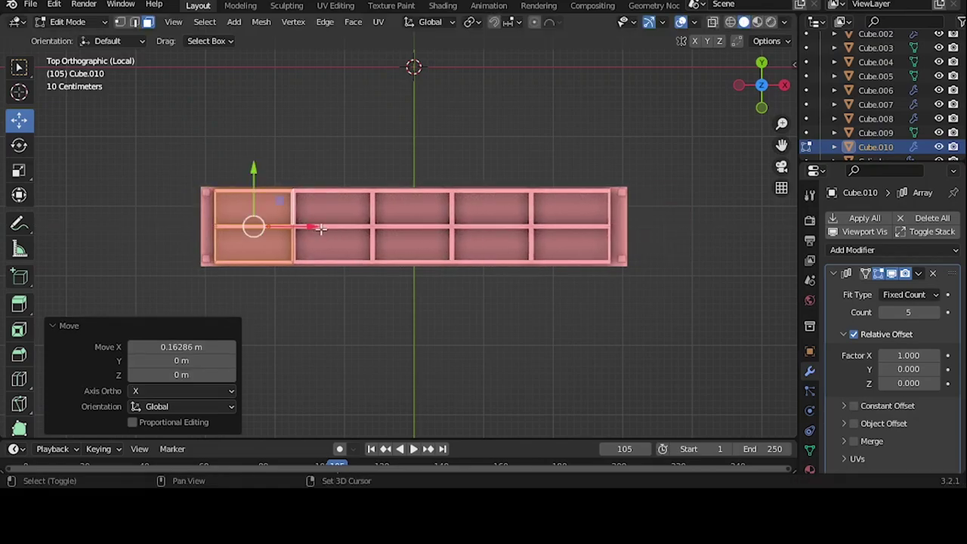
scroll(321, 228, up, 1)
key(s)
key(x)
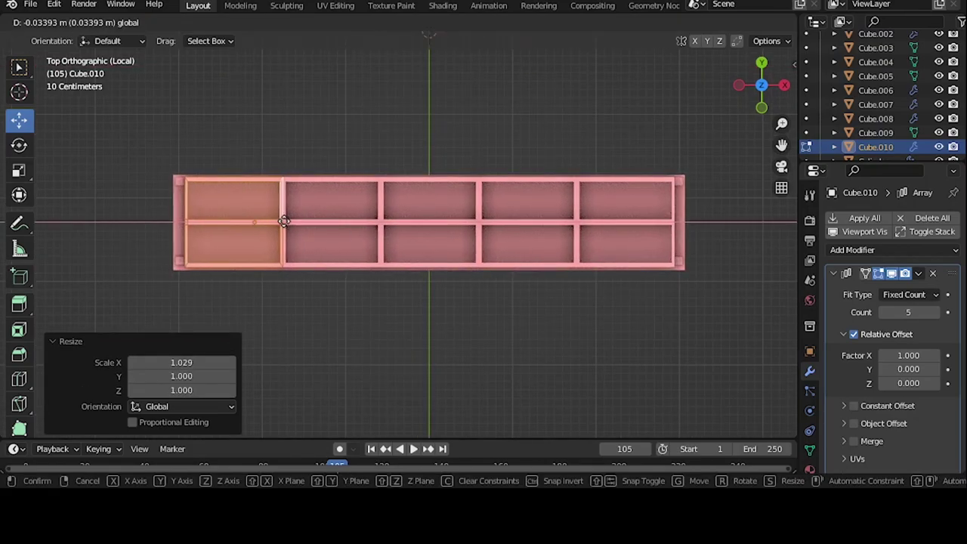
click(284, 224)
- Return to Object Mode, unhide the rest of the stall and save the file
mouse_move(283, 224)
middle_down()
mouse_move(477, 48)
mouse_move(418, 167)
mouse_move(514, 167)
mouse_move(527, 181)
mouse_move(393, 172)
mouse_move(421, 184)
middle_up()
key(Tab)
key(KP_Divide)
key(ctrl+s)
- Apply rotation and scale, then stretch the bench along Y and move it along Y
mouse_move(431, 226)
middle_down()
mouse_move(415, 244)
mouse_move(376, 238)
mouse_move(400, 262)
middle_up()
key(ctrl+a)
click(397, 242)
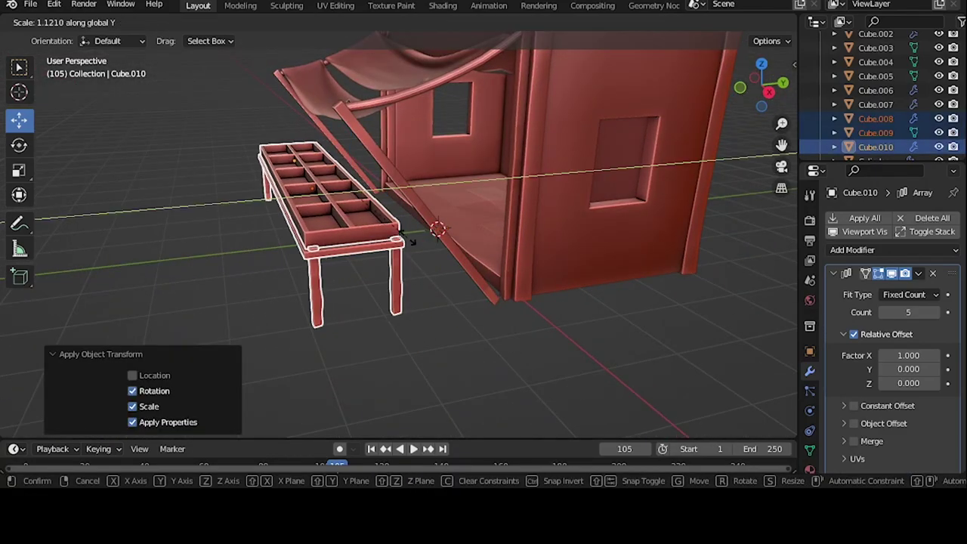
click(411, 242)
key(g)
key(y)
click(430, 206)
- Centre the trays on the bench from the side view and save MarketStronghold.blend
key(ctrl+KP_3)
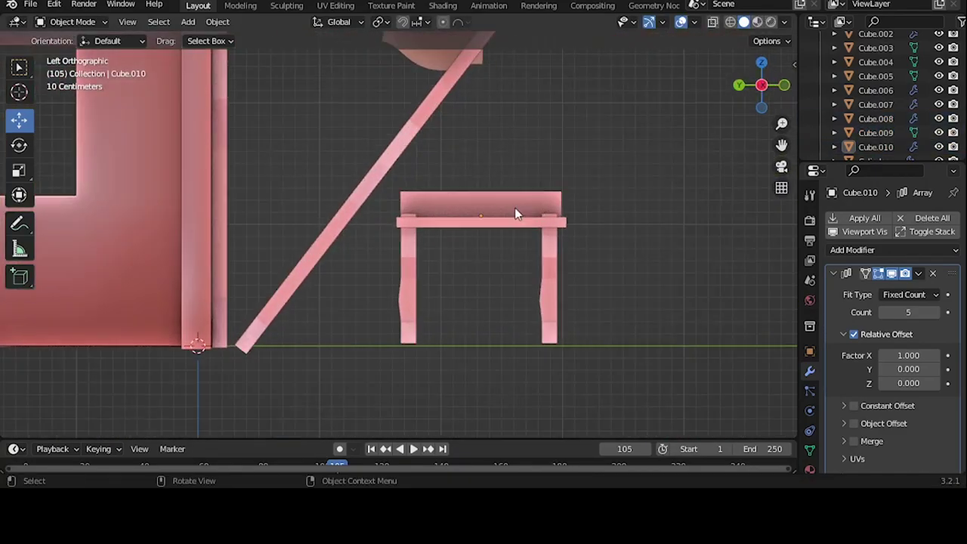
scroll(515, 209, up, 3)
mouse_move(433, 220)
mouse_down()
mouse_move(436, 237)
mouse_move(431, 226)
mouse_up()
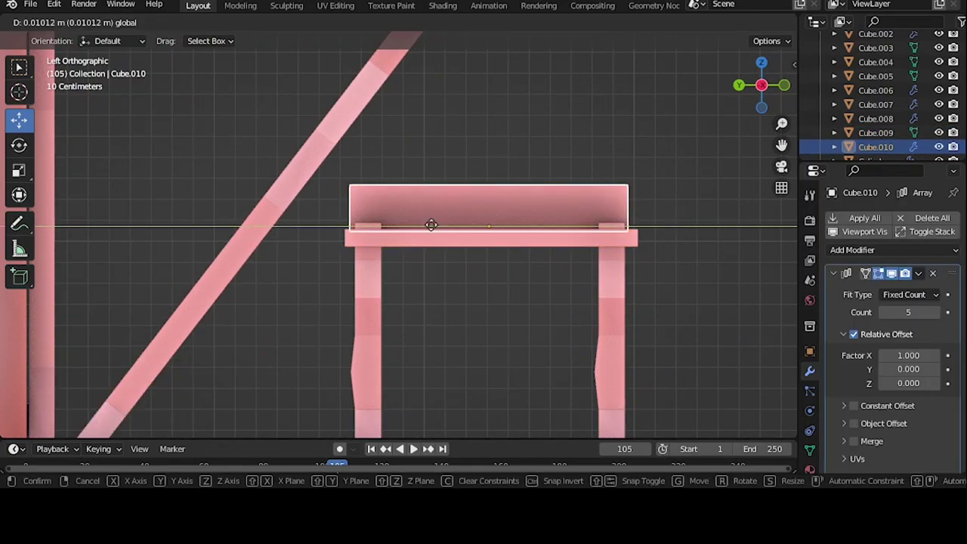
click(431, 225)
key(ctrl+s)
mouse_move(431, 226)
middle_down()
mouse_move(408, 311)
mouse_move(430, 226)
middle_up()
- Add a new cube and move it beside the stall along X
key(shift+a)
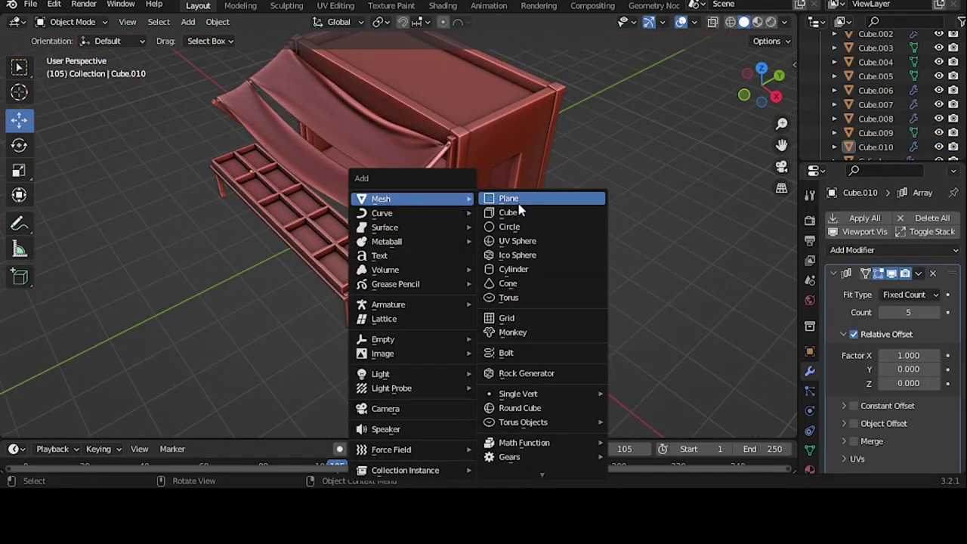
click(519, 213)
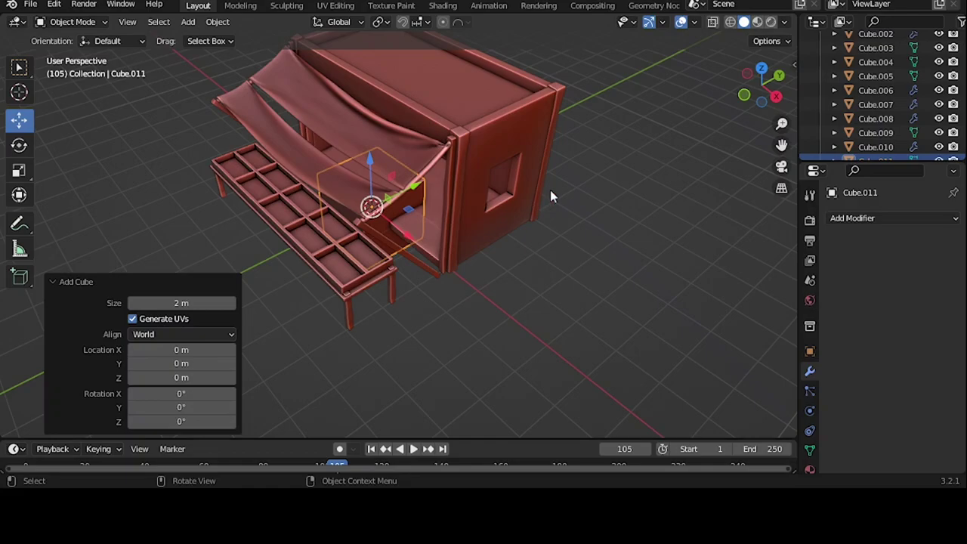
drag(412, 237, 514, 284)
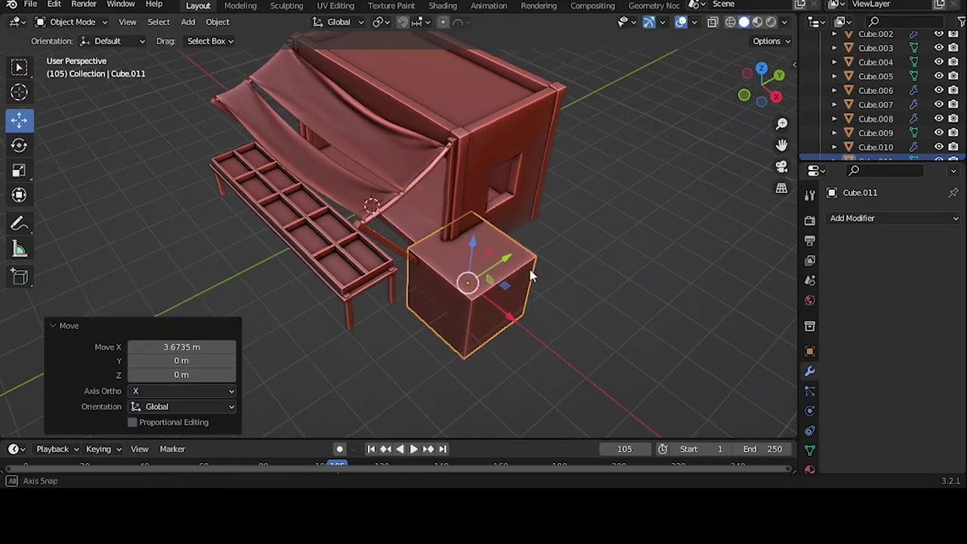
scroll(529, 269, up, 3)
middle_drag(488, 259, 504, 261)
- Narrow the cube along X and flatten it along Z into a thin slab
key(s)
key(x)
click(418, 221)
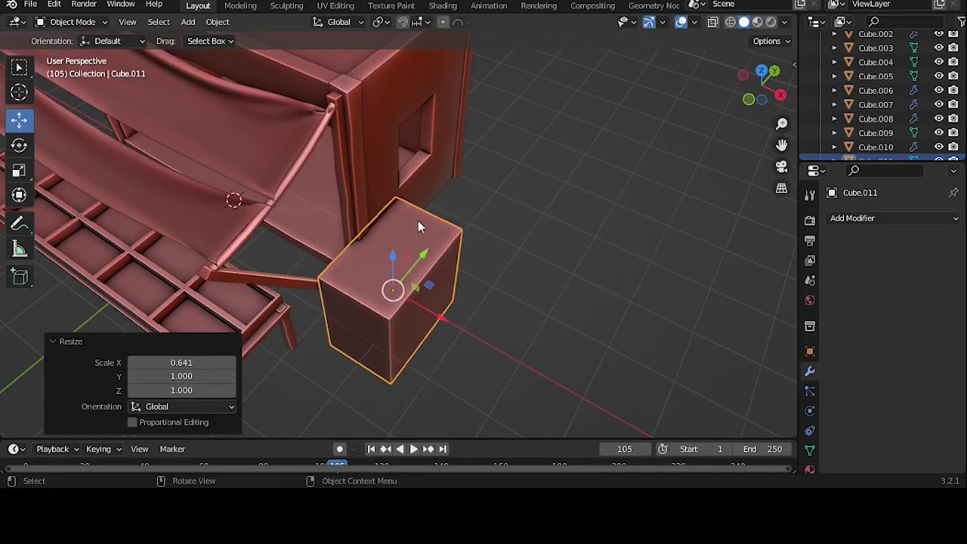
key(s)
key(z)
click(587, 324)
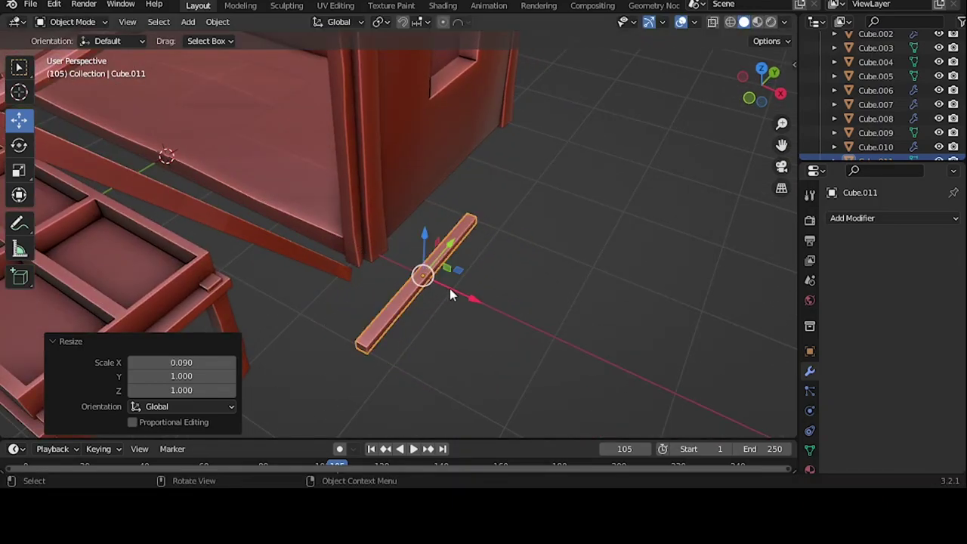
- Slim the slab into a plank shape and move it along X
key(s)
key(z)
click(453, 261)
mouse_move(454, 260)
middle_down()
mouse_move(433, 246)
mouse_move(426, 183)
mouse_move(414, 204)
middle_up()
key(x)
click(434, 218)
click(441, 242)
middle_drag(442, 241, 363, 223)
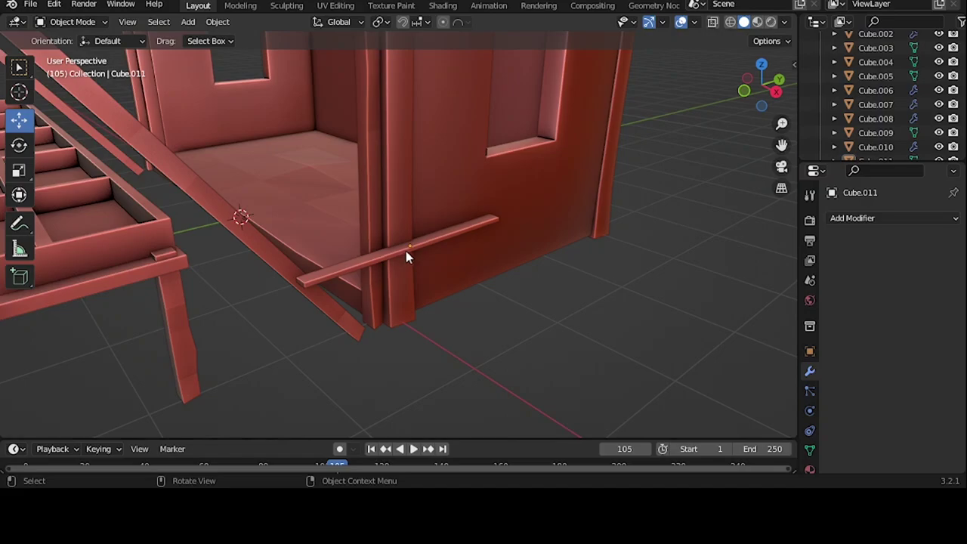
- Try stretching the slab along X, undo it, and thin the slab along Z
middle_drag(406, 257, 453, 268)
key(s)
key(x)
click(503, 278)
key(ctrl+z)
mouse_move(470, 220)
middle_down()
mouse_move(504, 292)
mouse_move(454, 250)
mouse_move(490, 241)
middle_up()
key(s)
key(z)
click(488, 293)
- Add an Array modifier with Relative Offset X 1.1 and Count 5
click(853, 217)
click(669, 257)
double_click(908, 356)
text(1.1)
click(938, 312)
click(937, 312)
scroll(563, 243, down, 5)
- Position the five-plank platform at the side wall and lower it to the ground along Z
mouse_move(563, 242)
middle_down()
mouse_move(498, 270)
mouse_move(544, 317)
mouse_move(448, 253)
mouse_move(434, 225)
mouse_move(465, 227)
mouse_move(434, 216)
mouse_move(444, 204)
mouse_move(472, 257)
middle_up()
scroll(449, 252, up, 4)
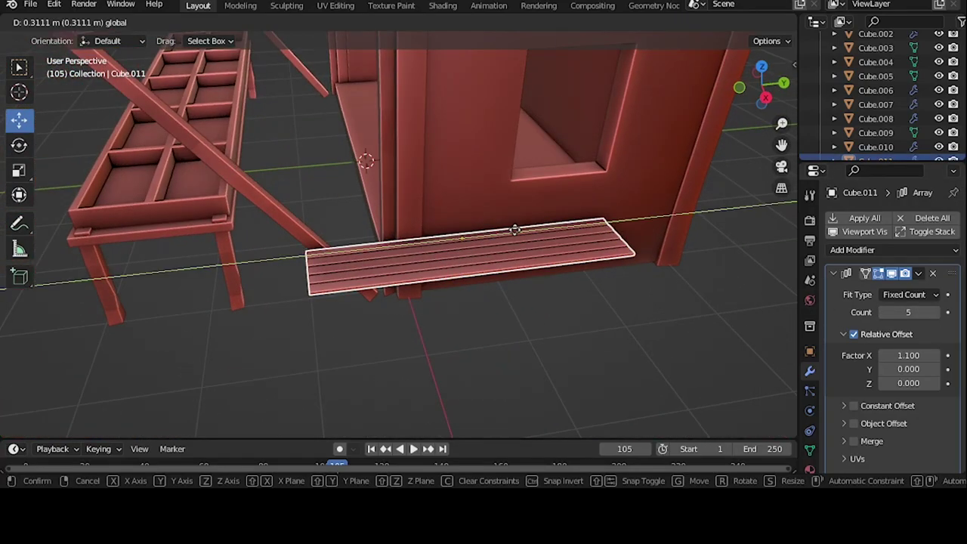
click(529, 246)
click(538, 227)
key(KP_3)
key(g)
key(z)
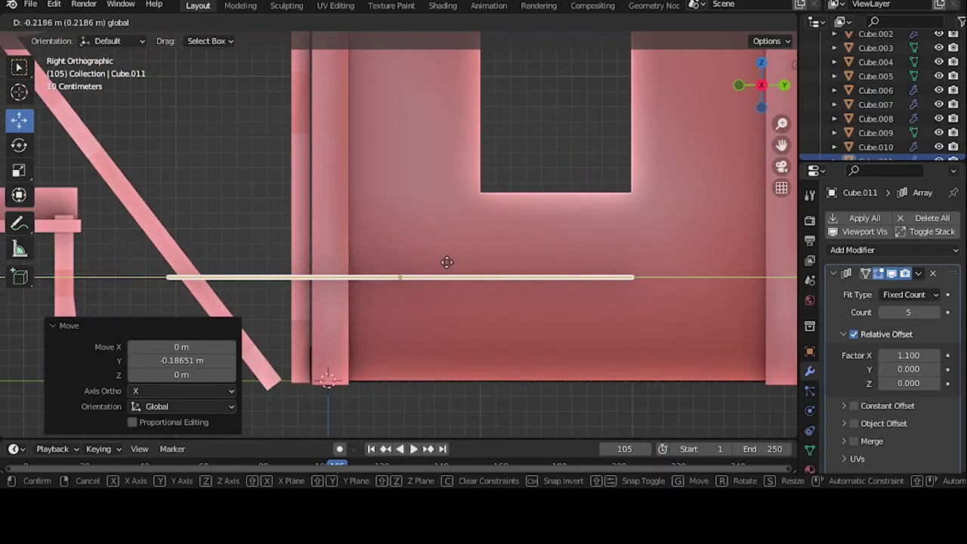
click(446, 264)
mouse_move(447, 264)
middle_down()
mouse_move(361, 234)
mouse_move(493, 240)
mouse_move(461, 236)
mouse_move(426, 253)
mouse_move(432, 280)
mouse_move(453, 227)
mouse_move(529, 227)
middle_up()
click(492, 243)
scroll(450, 256, up, 5)
- Apply the Array modifier and add a loop cut across the planks in Edit Mode
key(ctrl+a)
key(Tab)
alt+click(529, 225)
key(g)
key(g)
click(371, 270)
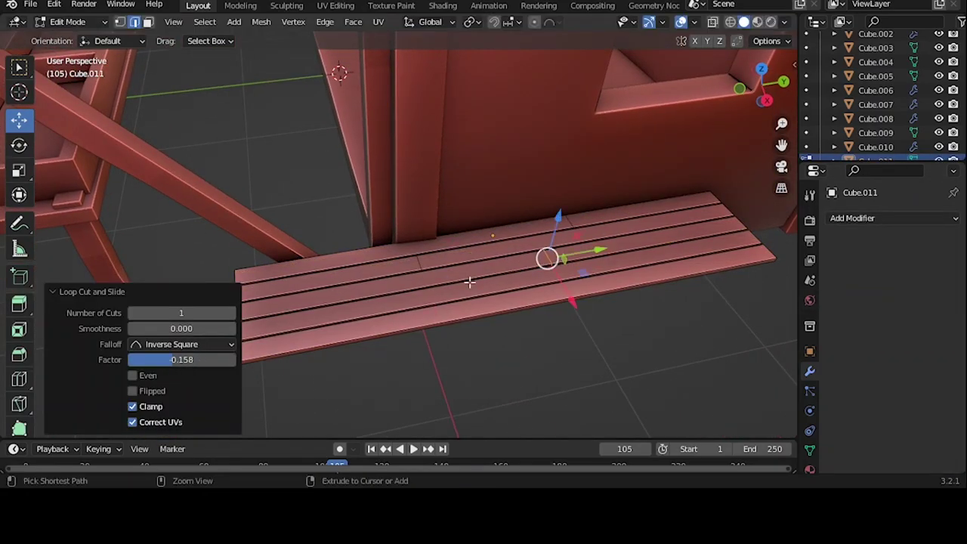
- Open small gaps between the plank boards to stagger the joints
middle_drag(560, 300, 425, 286)
shift+right_click(648, 188)
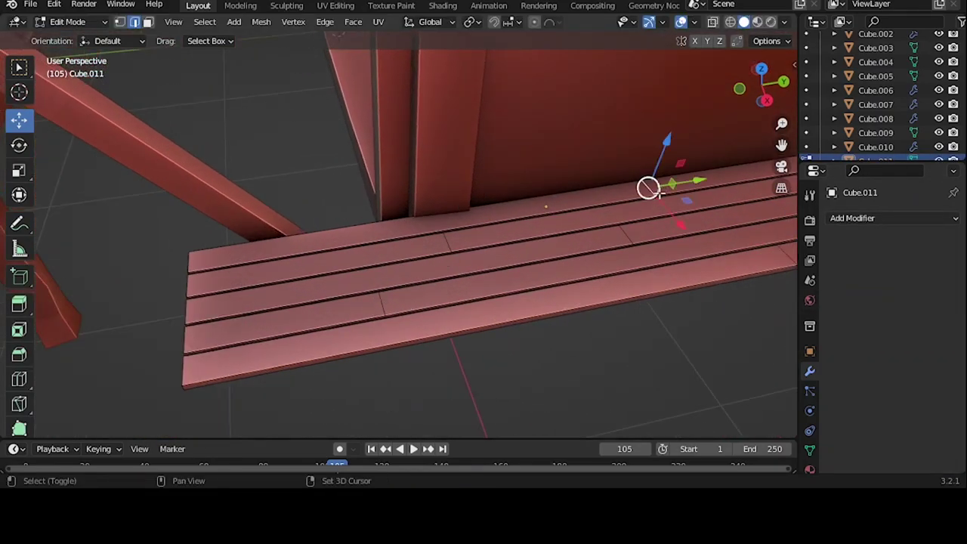
mouse_move(787, 287)
middle_down()
mouse_move(319, 426)
mouse_move(582, 353)
mouse_move(567, 318)
mouse_move(550, 310)
middle_up()
click(579, 331)
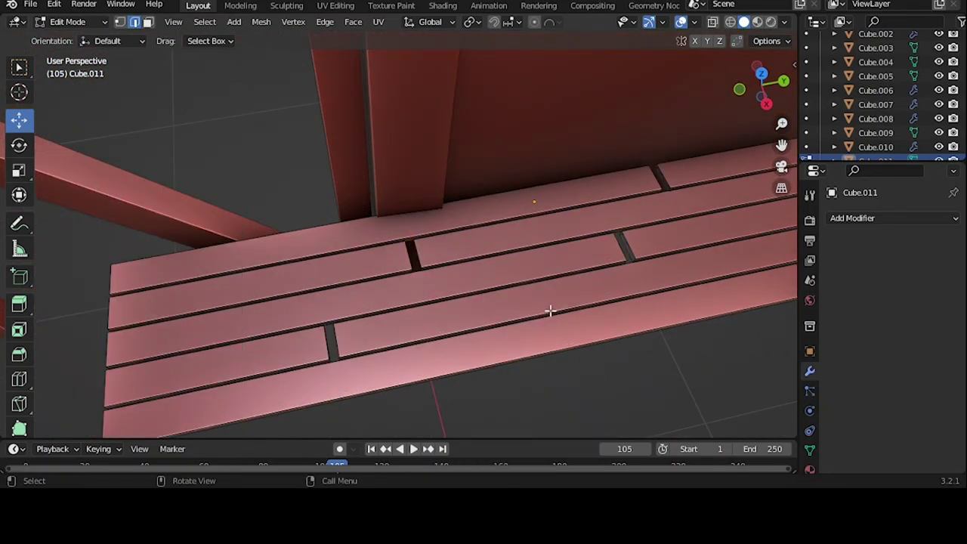
click(661, 196)
scroll(661, 196, up, 4)
mouse_move(356, 254)
middle_down()
mouse_move(416, 237)
mouse_move(484, 254)
mouse_move(393, 243)
mouse_move(456, 174)
mouse_move(421, 335)
mouse_move(395, 388)
mouse_move(398, 340)
middle_up()
mouse_move(439, 386)
middle_down()
mouse_move(473, 382)
mouse_move(400, 335)
middle_up()
- Inspect the plank edges in Wireframe shading from several angles
key(z)
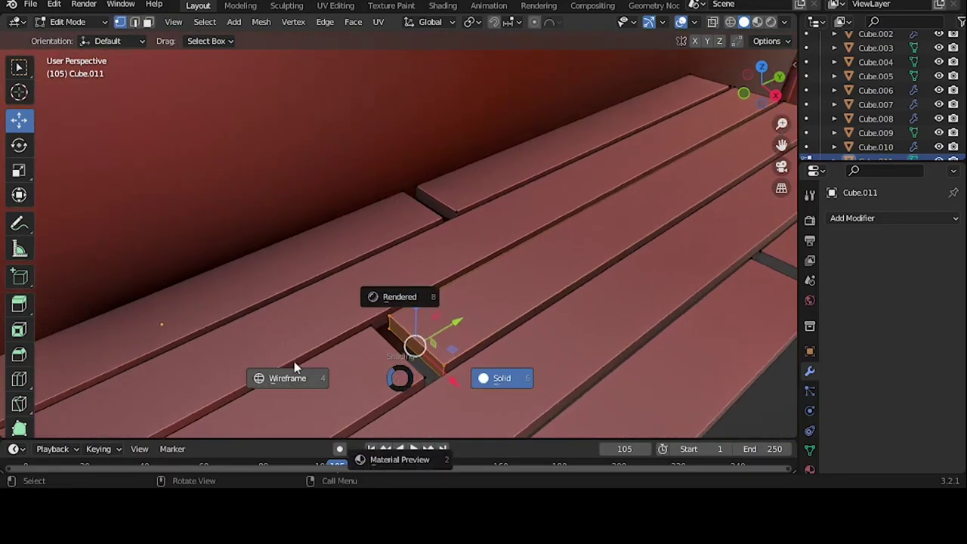
click(294, 361)
mouse_move(294, 362)
middle_down()
mouse_move(464, 306)
mouse_move(335, 263)
middle_up()
mouse_move(366, 291)
middle_down()
mouse_move(396, 255)
mouse_move(395, 309)
mouse_move(298, 314)
middle_up()
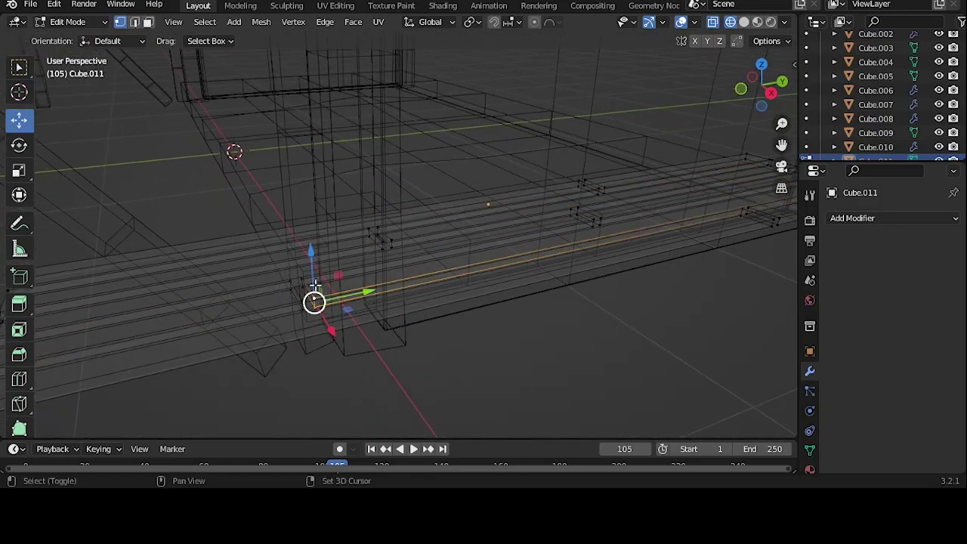
mouse_move(592, 324)
middle_down()
mouse_move(611, 252)
mouse_move(495, 314)
mouse_move(463, 310)
mouse_move(470, 300)
middle_up()
- Return to Object Mode with solid shading and save the file
key(Tab)
key(shift+z)
key(ctrl+s)
- Select the whole bench mesh in the UV Editing workspace for unwrapping
click(473, 269)
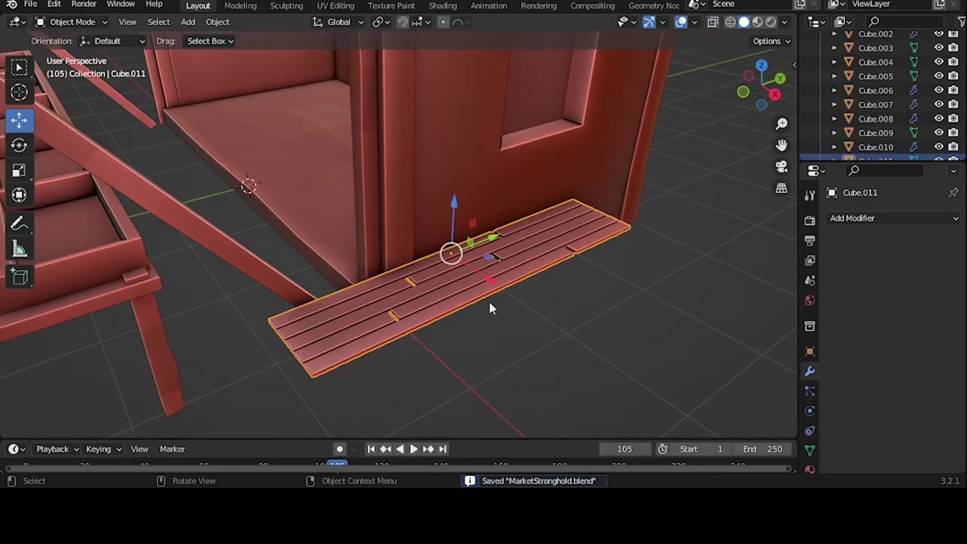
click(335, 6)
key(a)
click(777, 21)
- Smart-project unwrap the bench and save the file
click(815, 61)
key(ctrl+s)
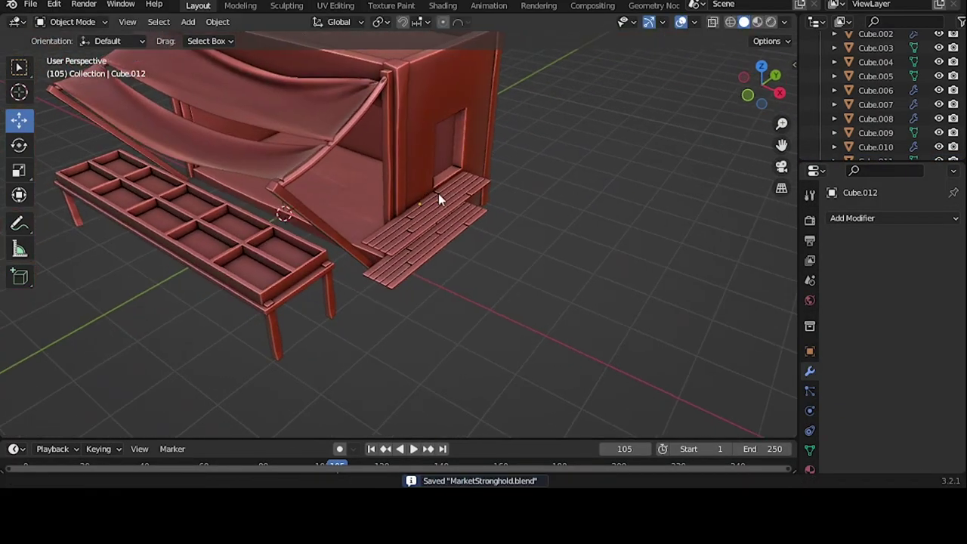
mouse_move(368, 159)
middle_down()
mouse_move(484, 234)
mouse_move(471, 201)
mouse_move(511, 303)
middle_up()
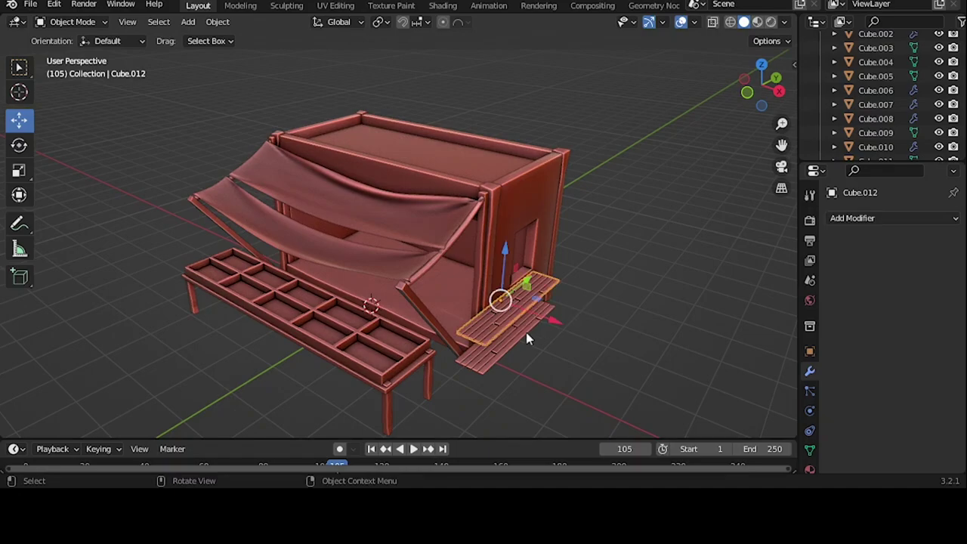
- Duplicate the plank platform and turn the copy to run along the back wall
key(shift+d)
key(KP_7)
key(g)
key(x)
click(561, 231)
key(shift+z)
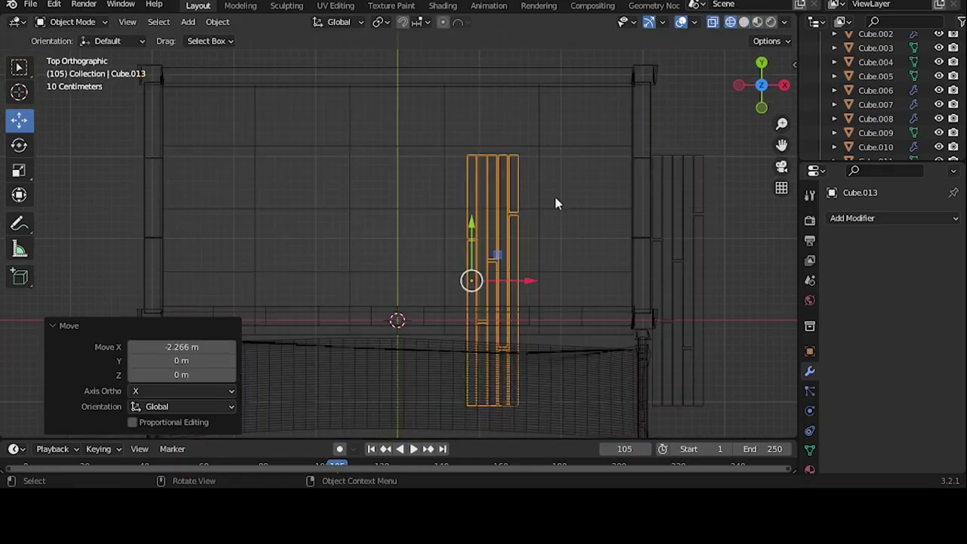
key(r)
key(x)
key(g)
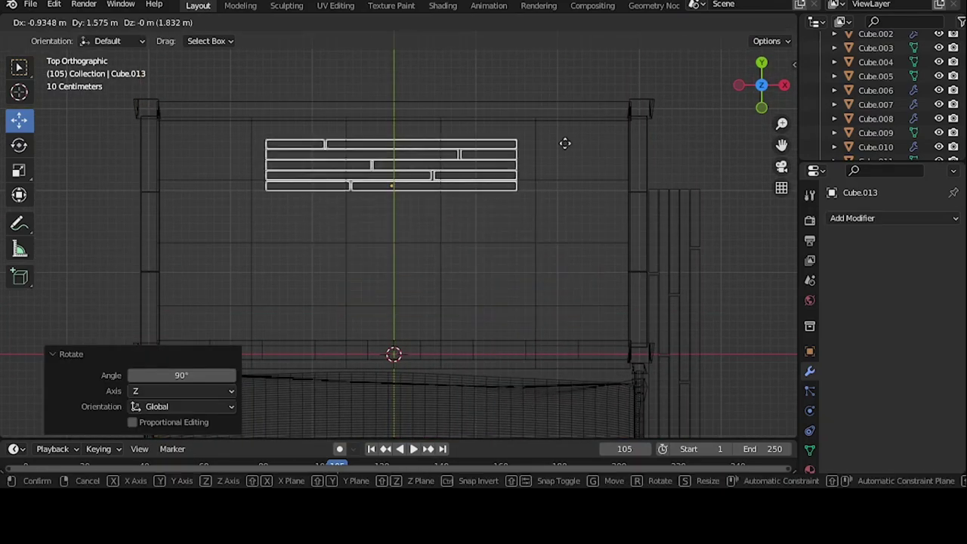
click(552, 229)
middle_drag(552, 229, 441, 134)
- Lower the plank shelf, deepen it along Y and set it against the back wall
key(shift+z)
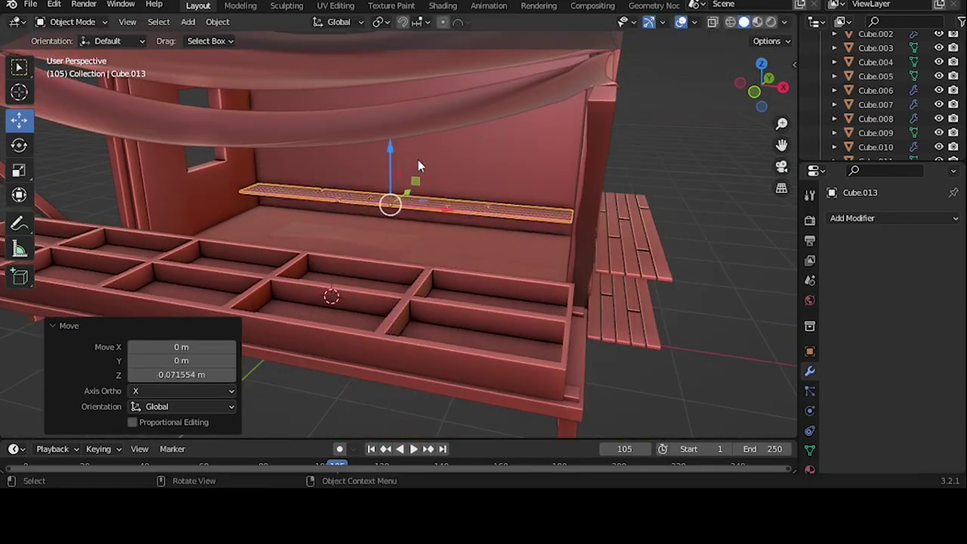
key(KP_7)
key(shift+z)
key(s)
key(y)
click(389, 151)
key(g)
click(388, 149)
middle_drag(389, 149, 404, 140)
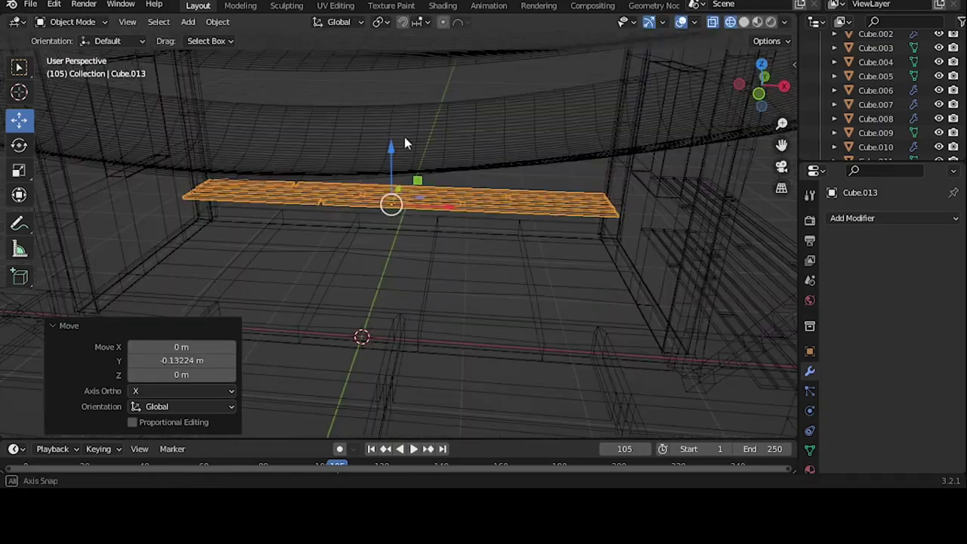
key(shift+z)
- Apply the shelf's scale and smart-project unwrap it in UV Editing
click(334, 6)
key(Tab)
key(ctrl+a)
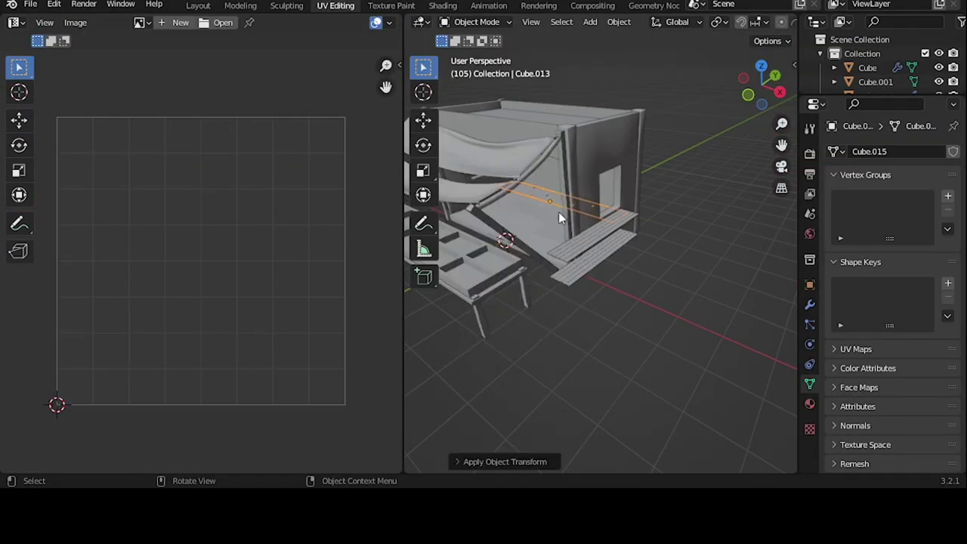
key(Tab)
key(u)
key(Tab)
click(198, 6)
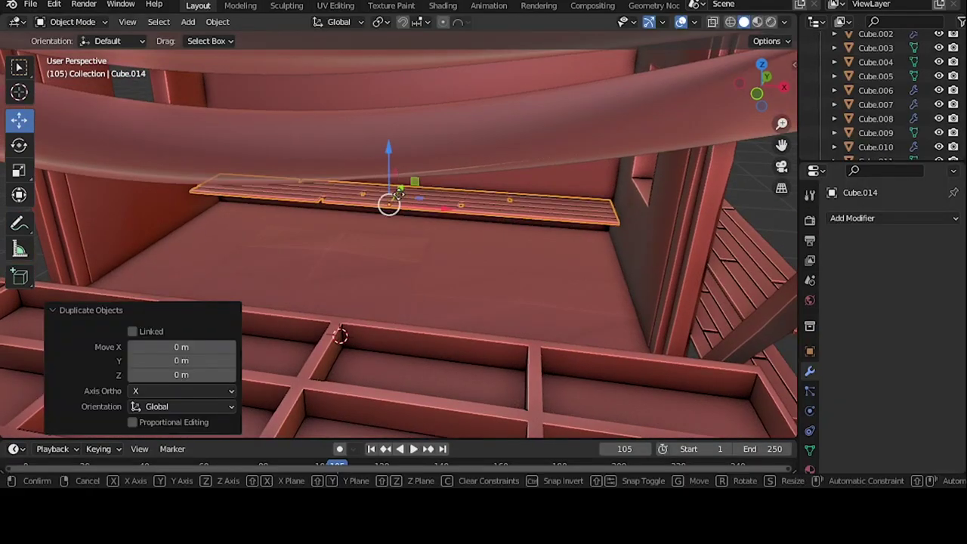
- Copy the shelf boards and stand the copy upright at 90 degrees on X
key(r)
key(x)
key(9)
key(0)
key(Return)
mouse_move(424, 227)
middle_down()
mouse_move(460, 198)
mouse_move(387, 186)
middle_up()
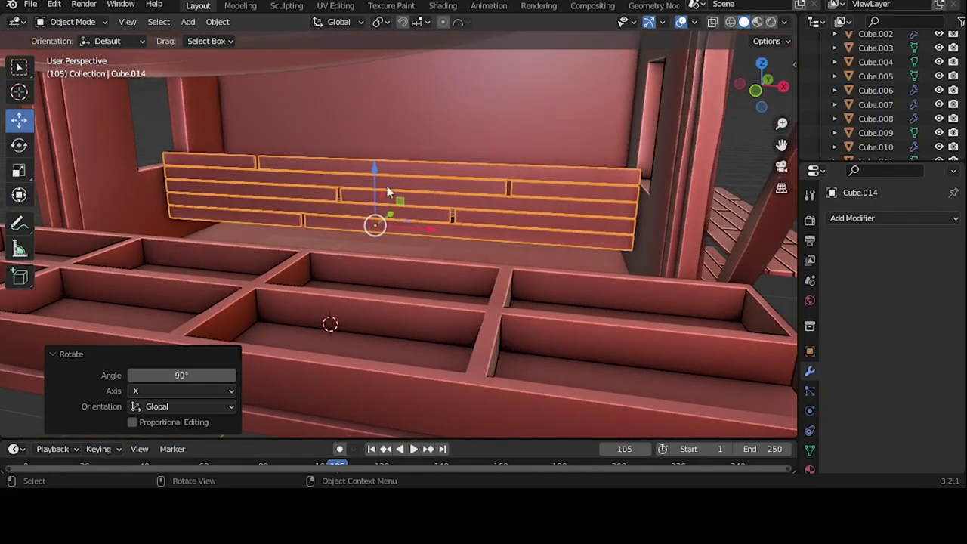
shift+click(391, 202)
key(KP_Divide)
- Widen the upright panel along X to the board width, then resize and lower it on Z
click(454, 255)
key(KP_1)
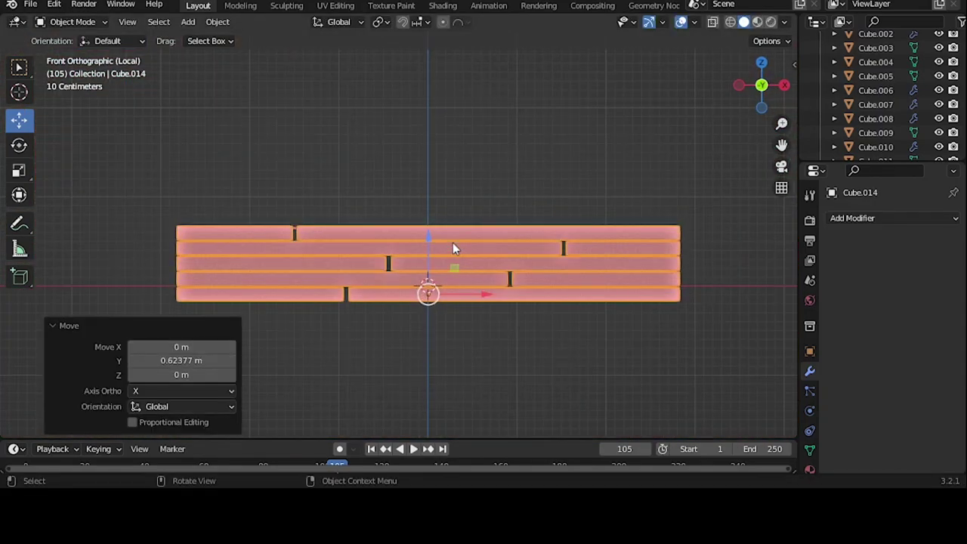
key(s)
key(x)
click(512, 328)
key(s)
key(z)
click(454, 302)
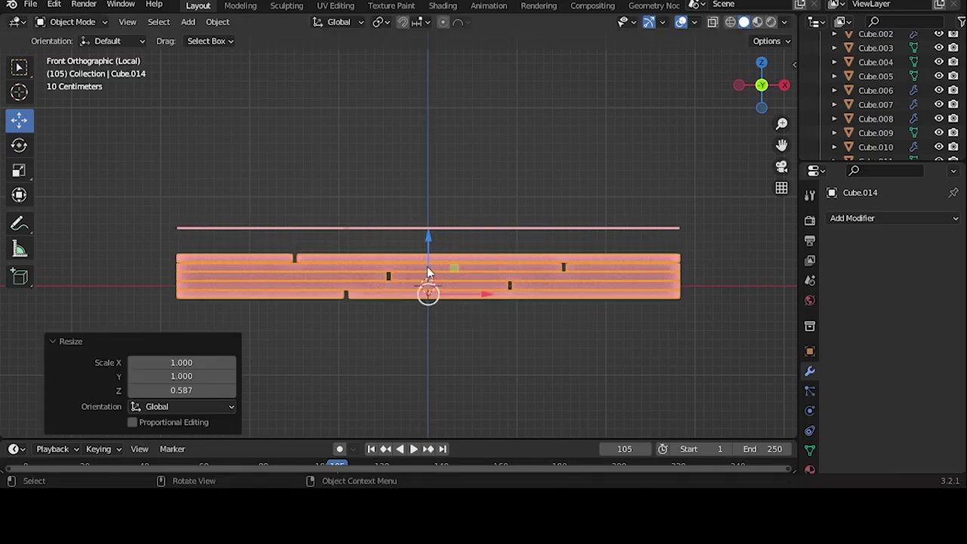
key(g)
key(z)
key(s)
key(z)
middle_drag(434, 220, 407, 227)
- Deselect the boards, bring back the whole stall and save MarketStronghold.blend
key(alt+a)
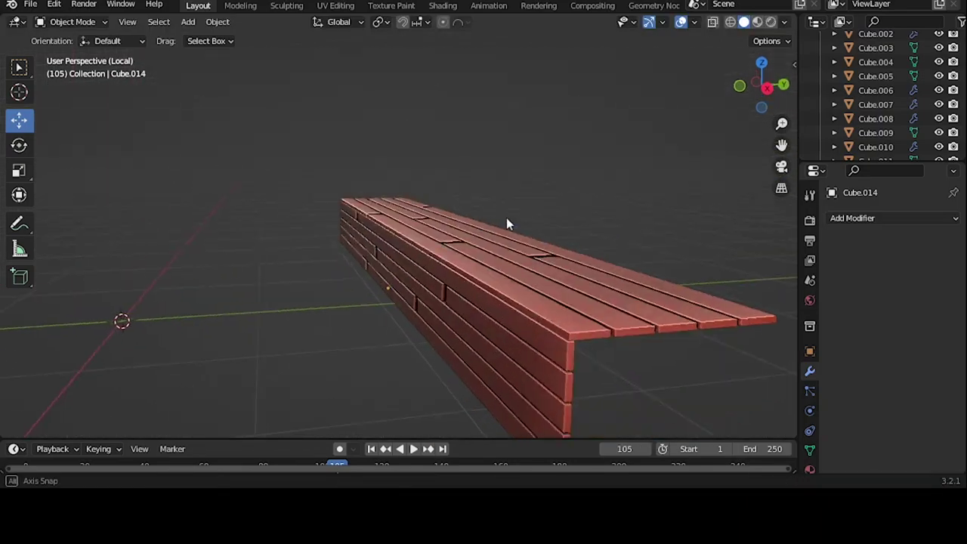
mouse_move(506, 218)
middle_down()
mouse_move(472, 233)
mouse_move(499, 246)
middle_up()
key(ctrl+s)
key(KP_Divide)
scroll(320, 237, down, 3)
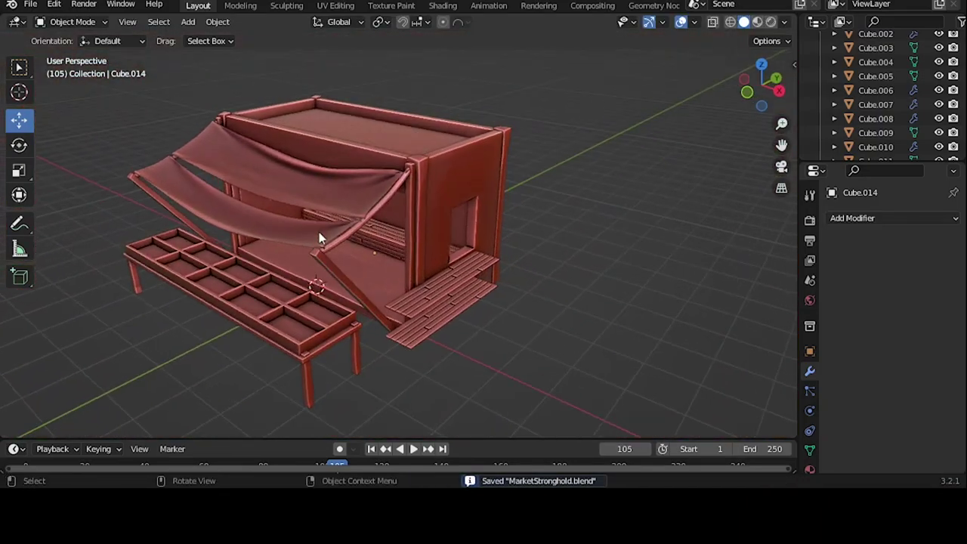
mouse_move(319, 237)
middle_down()
mouse_move(464, 248)
mouse_move(541, 224)
mouse_move(445, 273)
middle_up()
scroll(464, 249, up, 4)
scroll(444, 273, down, 4)
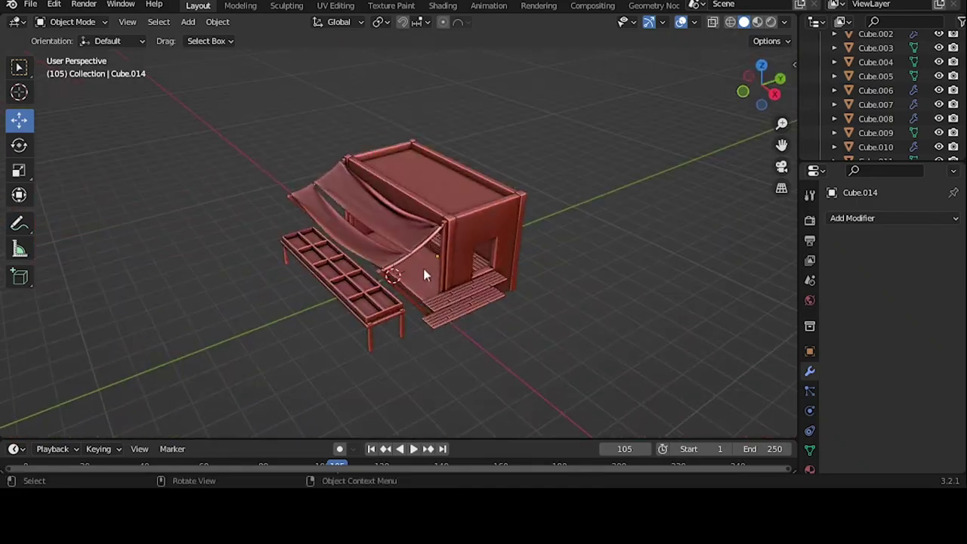
scroll(427, 261, up, 3)
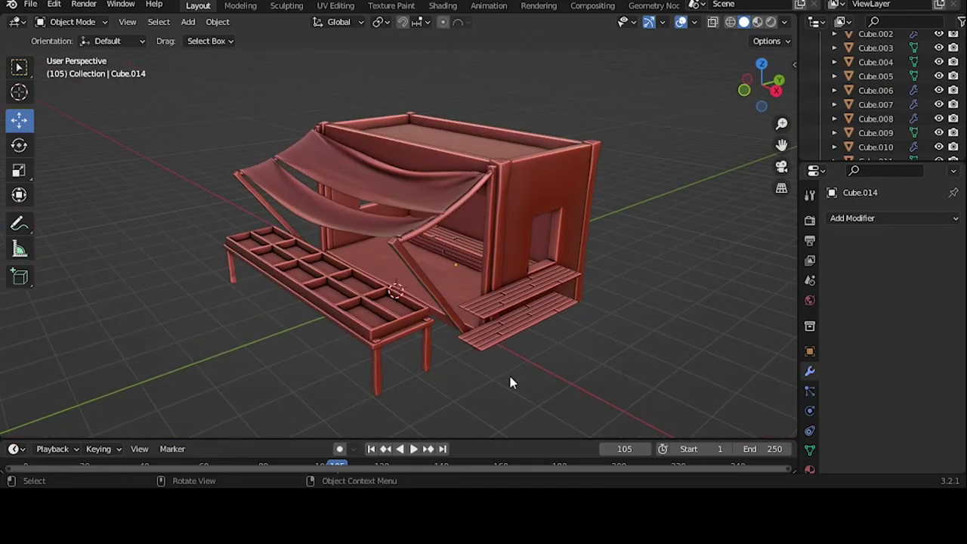
- Add a new cube and scale it into a thin strip along X and Y
middle_drag(394, 226, 458, 140)
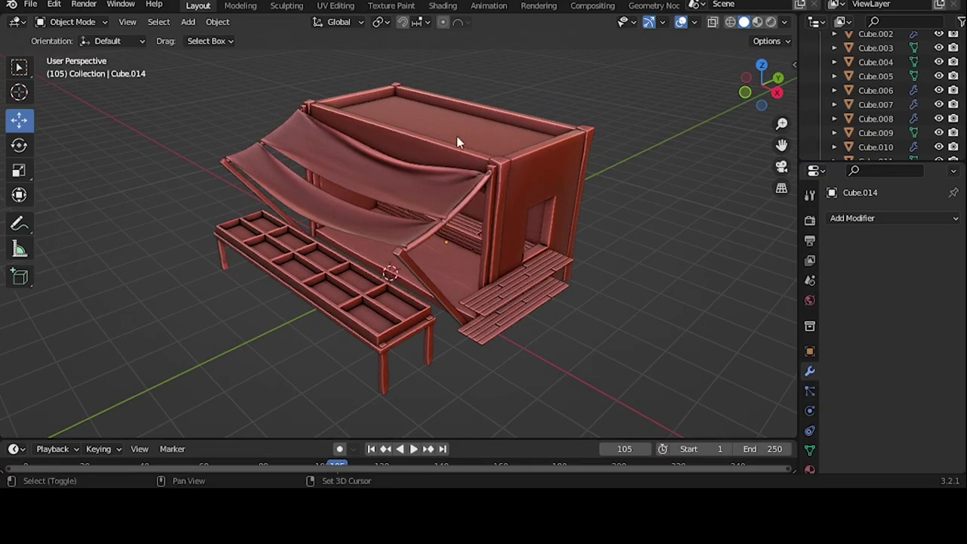
key(shift+a)
click(499, 160)
drag(401, 159, 454, 132)
middle_drag(454, 132, 516, 120)
key(grave)
click(516, 120)
key(s)
key(x)
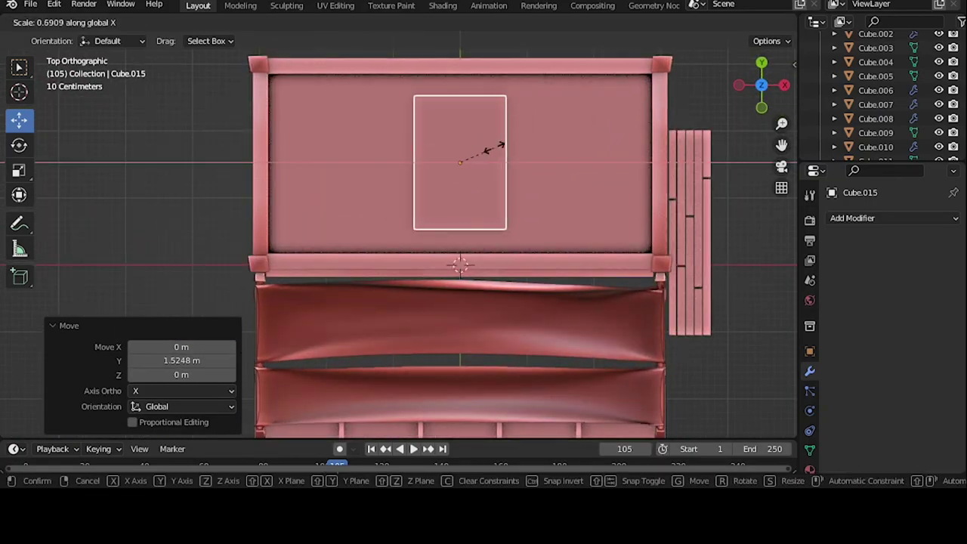
key(s)
key(y)
click(602, 208)
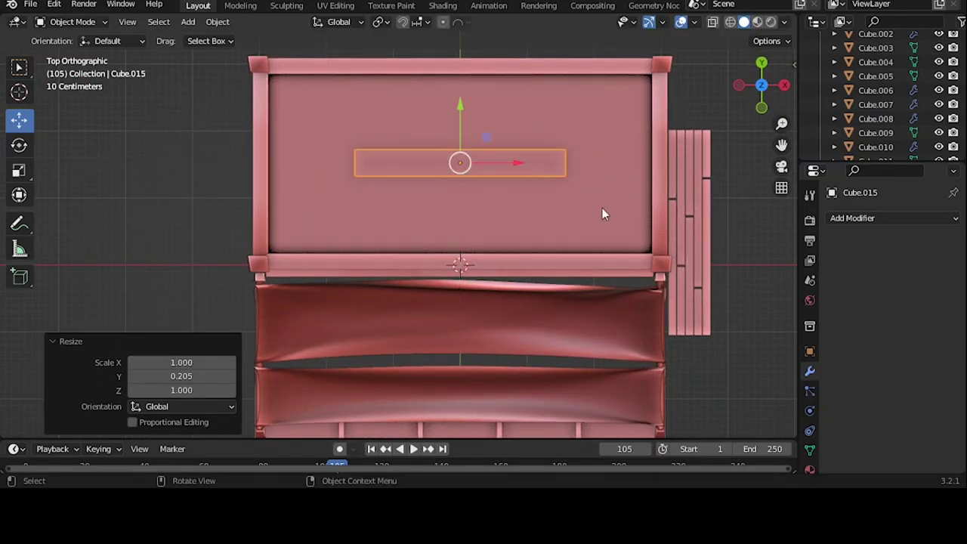
- Flatten the strip on Z and lift it vertically, undoing a stray rotation
key(KP_1)
key(s)
key(z)
key(g)
key(z)
click(457, 169)
mouse_move(457, 169)
middle_down()
mouse_move(602, 242)
mouse_move(486, 234)
mouse_move(400, 145)
middle_up()
key(KP_7)
key(ctrl+z)
- Add five loop cuts across the strip in Edit Mode
key(Tab)
key(ctrl+r)
scroll(322, 233, up, 4)
click(322, 234)
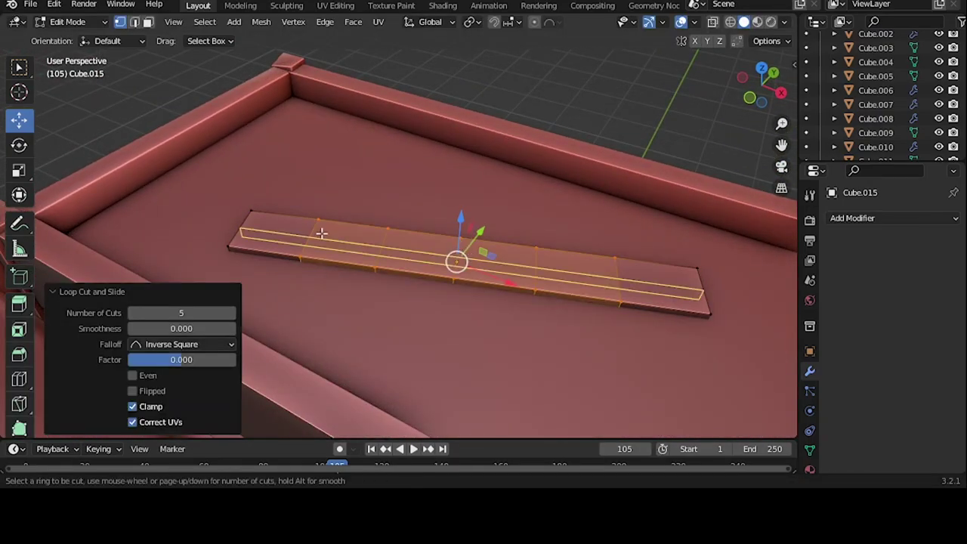
click(711, 313)
key(g)
key(y)
right_click(625, 231)
click(534, 298)
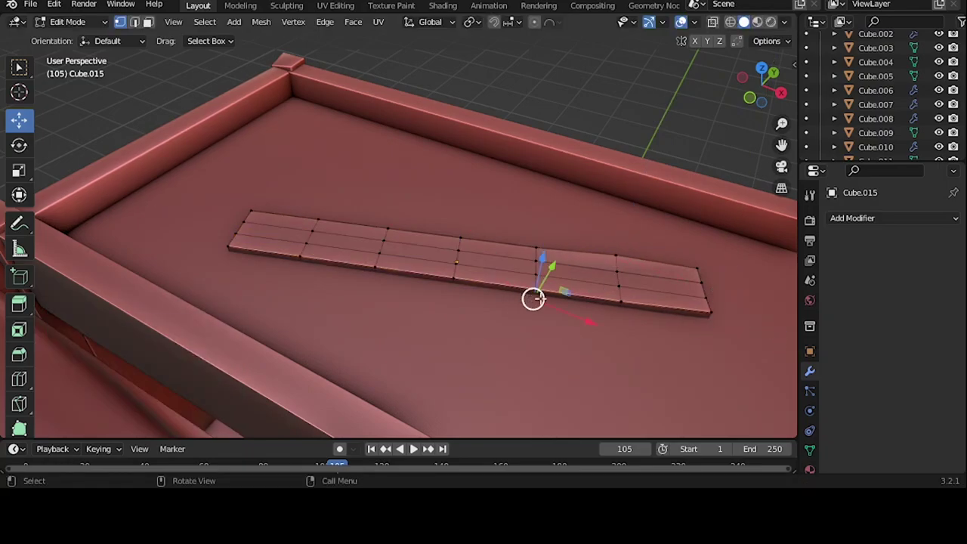
middle_drag(534, 297, 597, 290)
- Shift the strip's end along Y to warp the plank
key(g)
key(y)
click(483, 180)
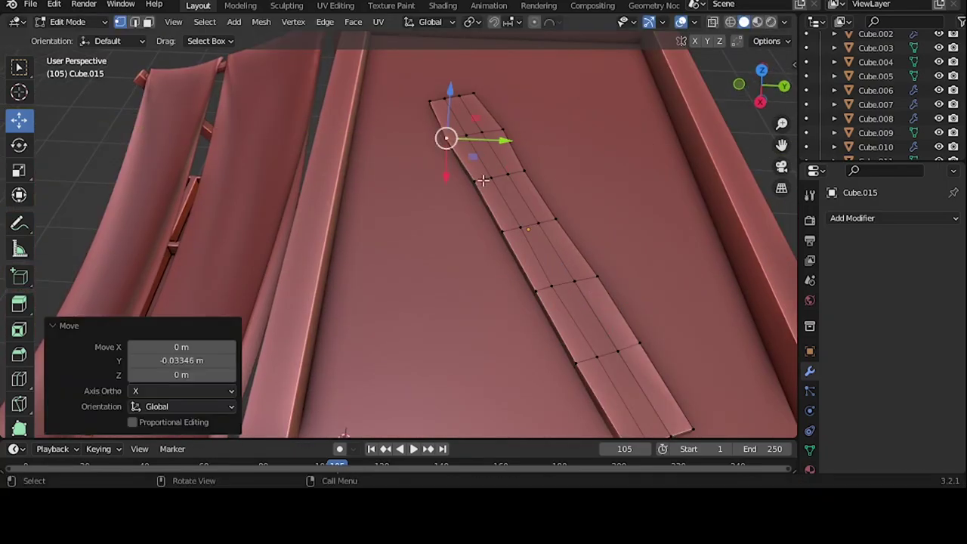
middle_drag(449, 87, 484, 114)
key(Tab)
scroll(571, 151, down, 5)
key(Tab)
scroll(447, 177, up, 5)
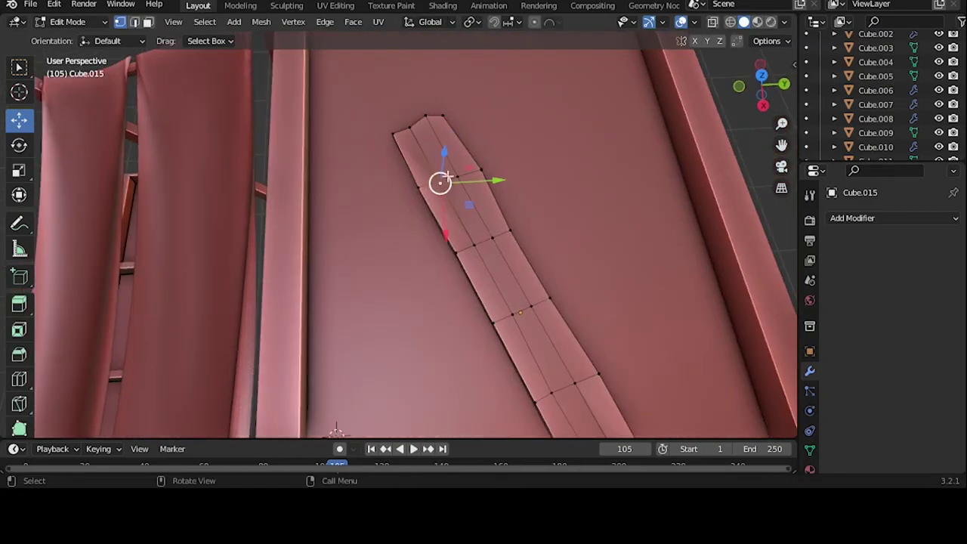
click(445, 159)
key(Tab)
- Shade the plank smooth and show its mesh data properties
right_click(425, 205)
click(424, 192)
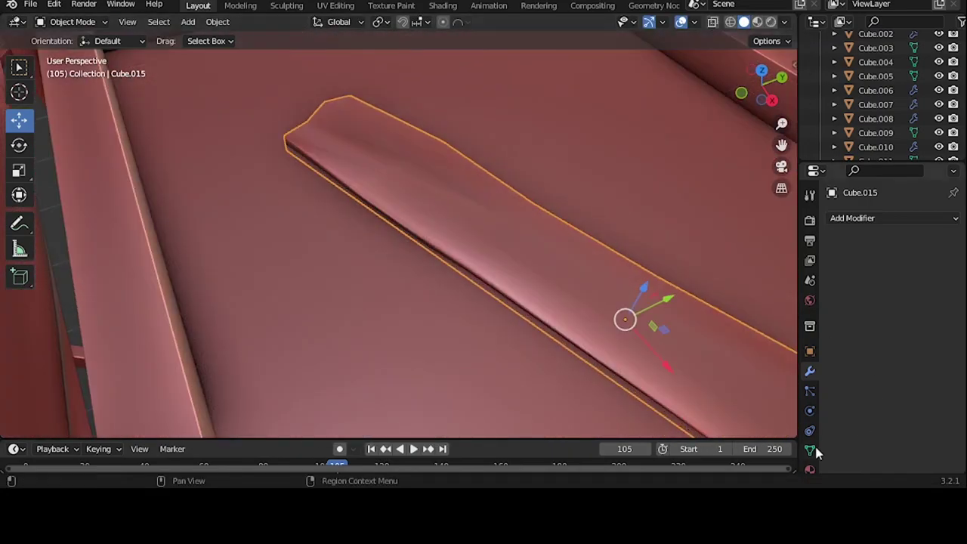
click(809, 448)
middle_drag(593, 297, 510, 268)
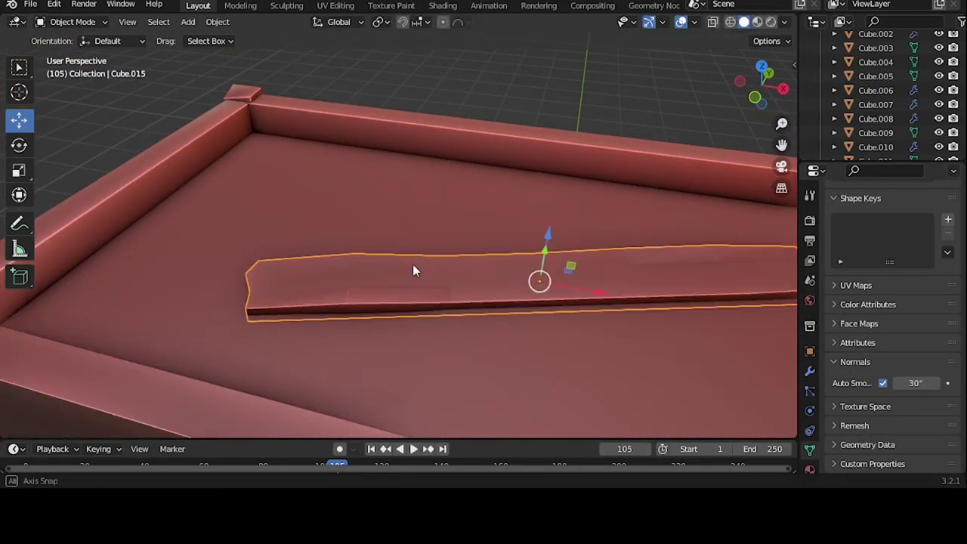
key(Tab)
- Duplicate the roof plank, then cancel the move and delete the copy
key(Tab)
scroll(413, 271, down, 3)
key(shift+d)
key(x)
key(Escape)
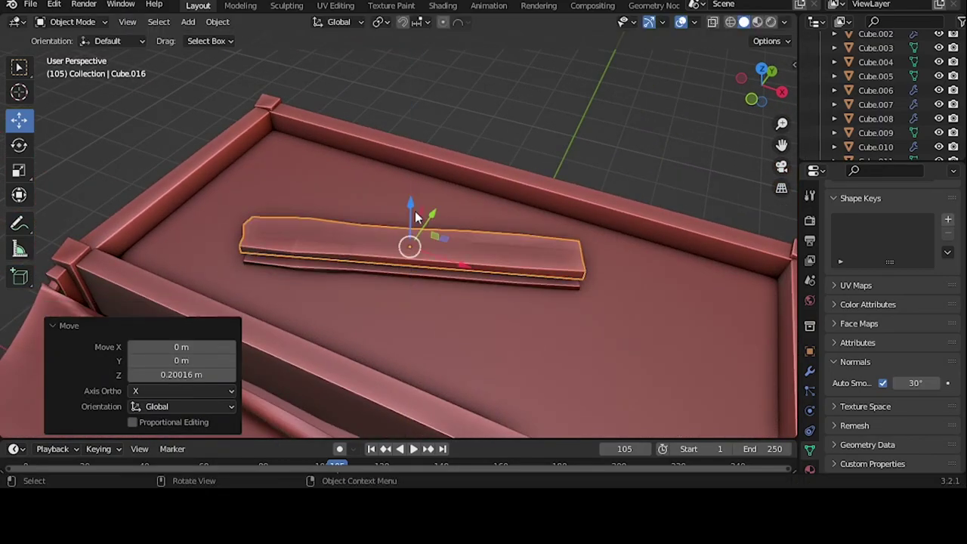
key(Delete)
- Apply the plank's transforms and unwrap it with Smart UV Project
click(335, 5)
key(Tab)
key(ctrl+a)
click(540, 132)
- Rotate the plank copy 20.7° about Z so it lies across the first roof plank
key(Tab)
click(778, 21)
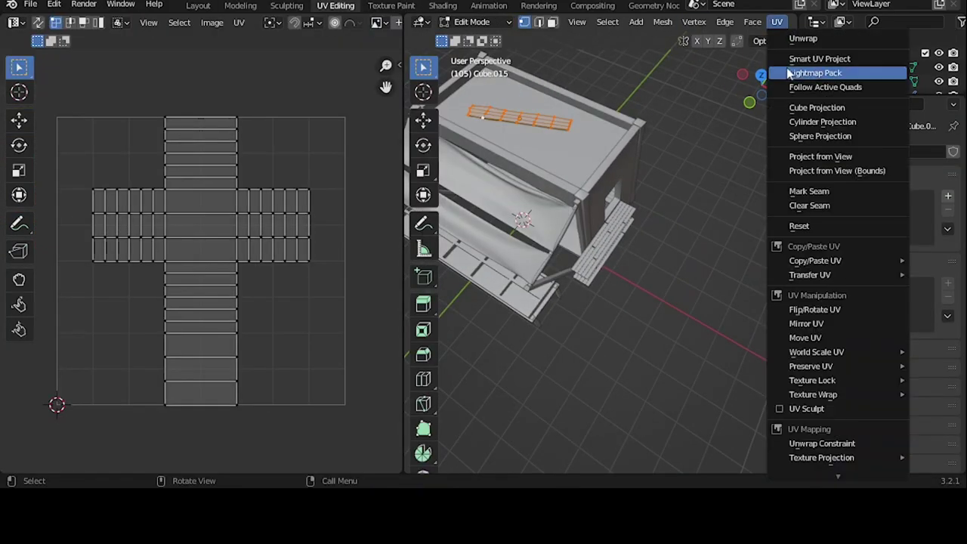
click(820, 58)
click(198, 6)
key(Tab)
key(KP_7)
key(r)
click(527, 272)
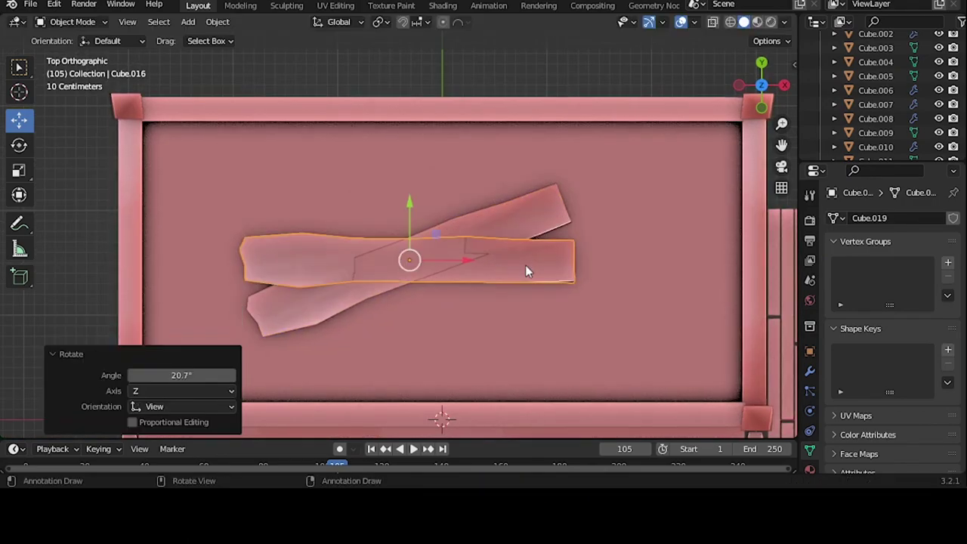
middle_drag(540, 252, 484, 227)
- Lower the crossing plank along Z so it rests on the other roof plank
key(g)
key(z)
click(484, 227)
scroll(484, 227, up, 3)
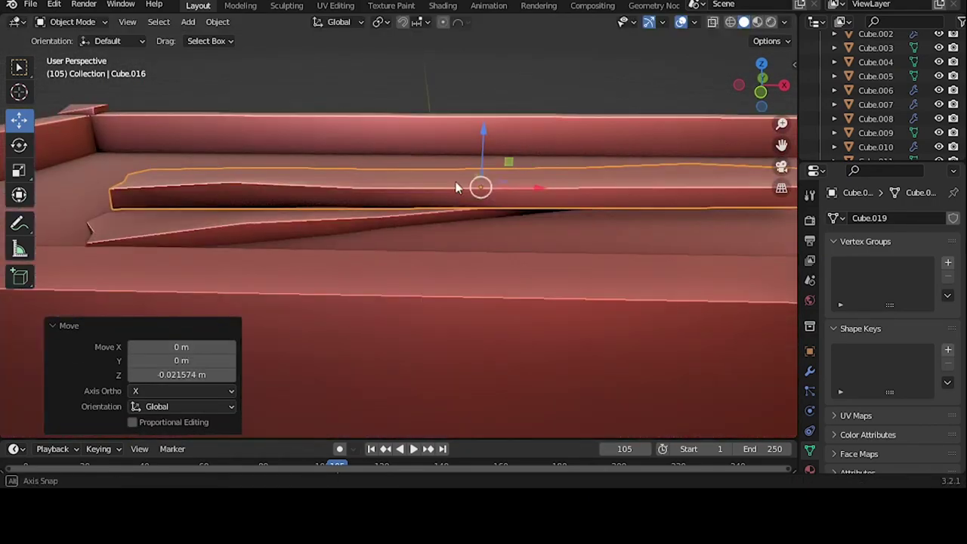
key(g)
click(481, 139)
scroll(530, 229, down, 3)
- Shift the crossing plank −0.33 m along X over the roof
key(g)
key(x)
click(450, 209)
key(KP_1)
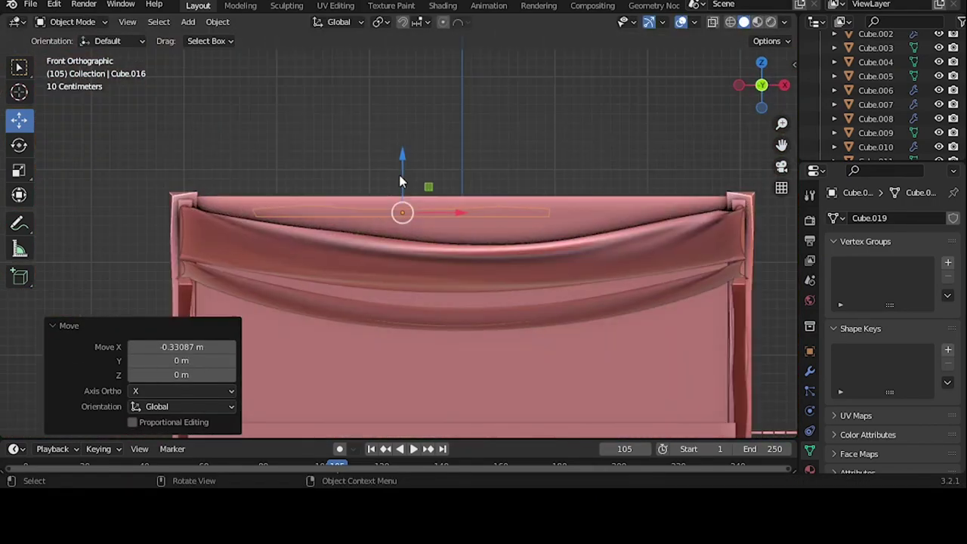
mouse_move(423, 212)
middle_down()
mouse_move(458, 195)
mouse_move(358, 159)
mouse_move(404, 190)
middle_up()
key(shift+space)
key(r)
scroll(358, 159, up, 2)
- Adjust the plank's end vertices in Edit Mode to fit the roof
key(Escape)
key(Tab)
scroll(421, 205, up, 2)
drag(430, 165, 431, 158)
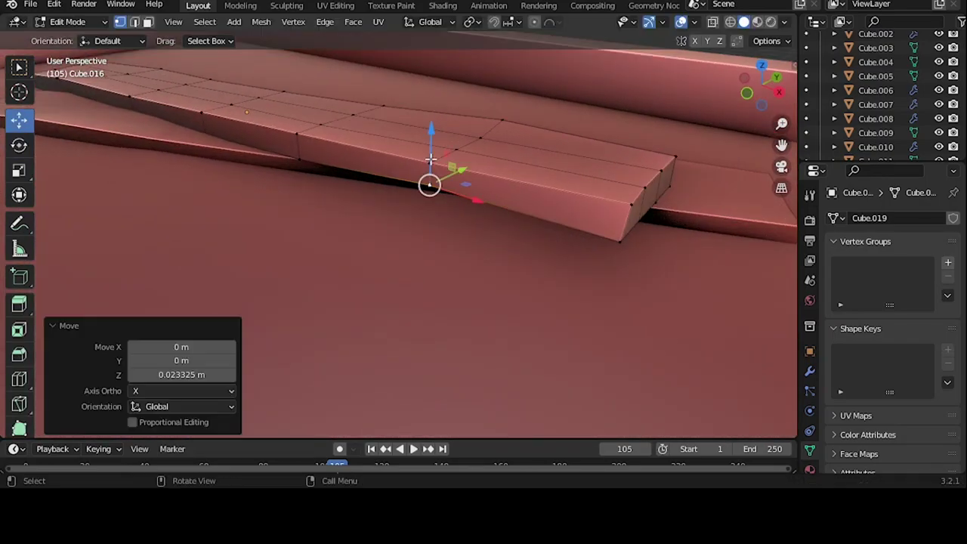
click(654, 215)
middle_drag(654, 215, 444, 295)
click(459, 368)
- Return to Object Mode and save the file with Ctrl+S
key(Tab)
scroll(381, 275, down, 5)
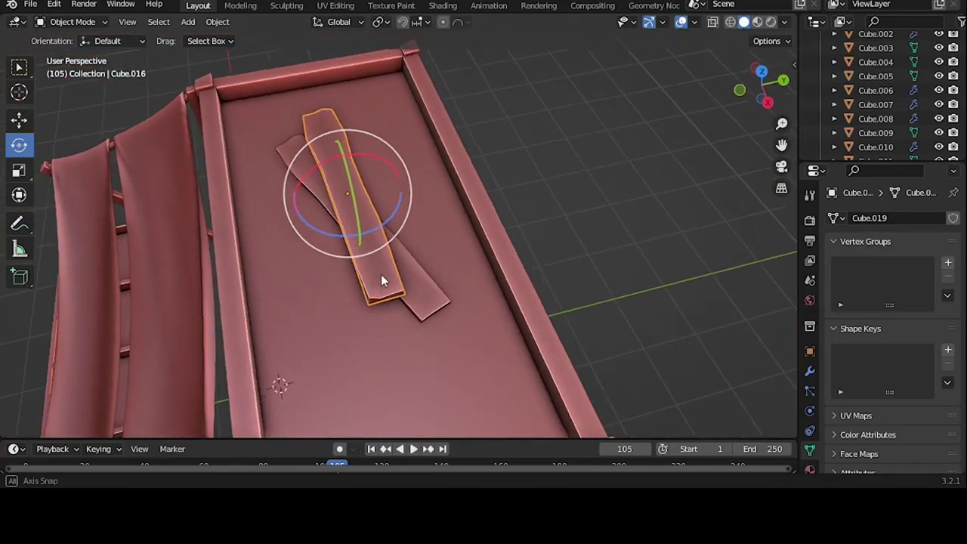
key(ctrl+s)
mouse_move(381, 274)
middle_down()
mouse_move(473, 209)
mouse_move(393, 161)
mouse_move(375, 136)
mouse_move(498, 192)
mouse_move(490, 194)
mouse_move(496, 186)
middle_up()
- Add a cylinder for the barrel and isolate it in local view
key(shift+a)
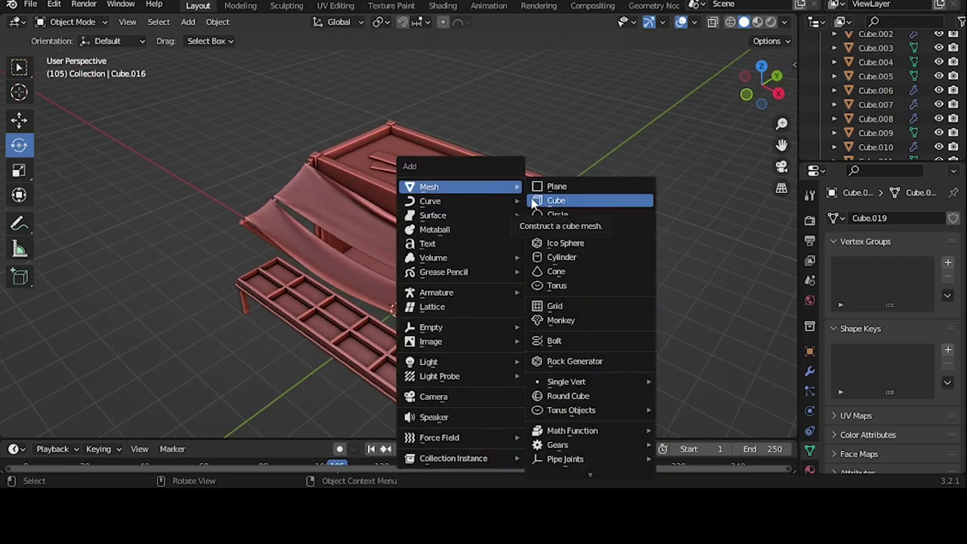
click(569, 261)
key(KP_Divide)
middle_drag(551, 184, 466, 196)
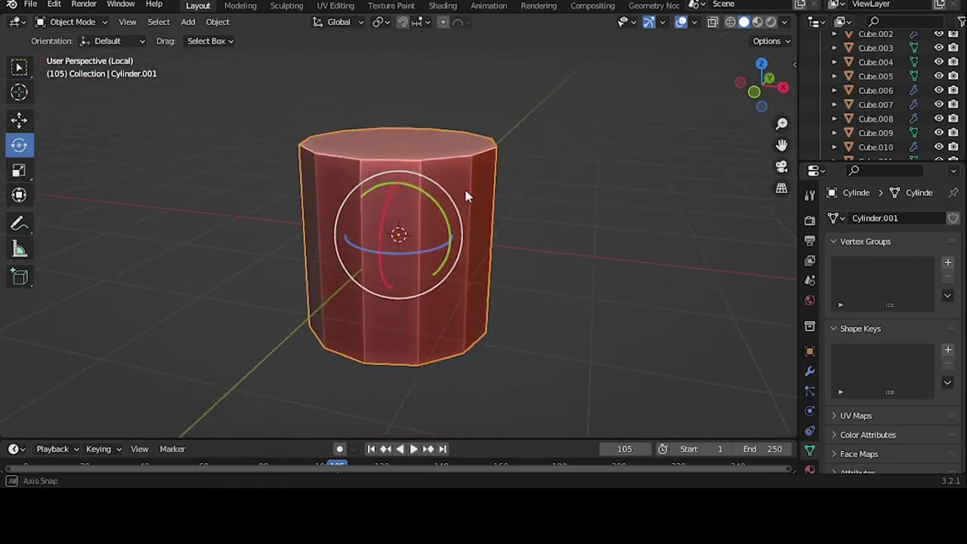
key(4)
middle_drag(362, 237, 432, 162)
- Cut a loop around the cylinder's middle and scale it outward into a bulge
key(Tab)
key(ctrl+r)
click(381, 199)
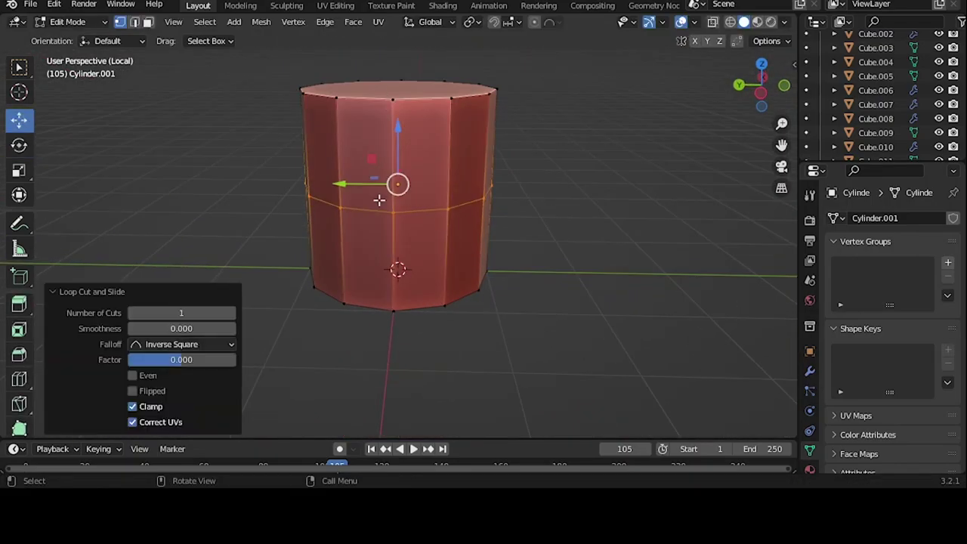
mouse_move(380, 199)
middle_down()
mouse_move(414, 248)
mouse_move(572, 257)
middle_up()
key(s)
key(Escape)
key(s)
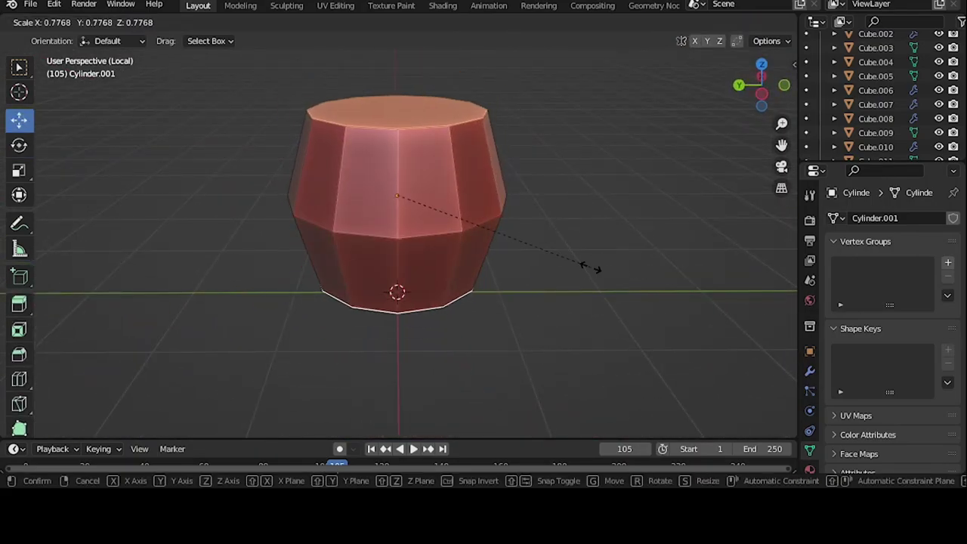
key(z)
click(602, 267)
key(s)
click(561, 264)
- Stretch the barrel to 1.136 along Z
key(s)
key(z)
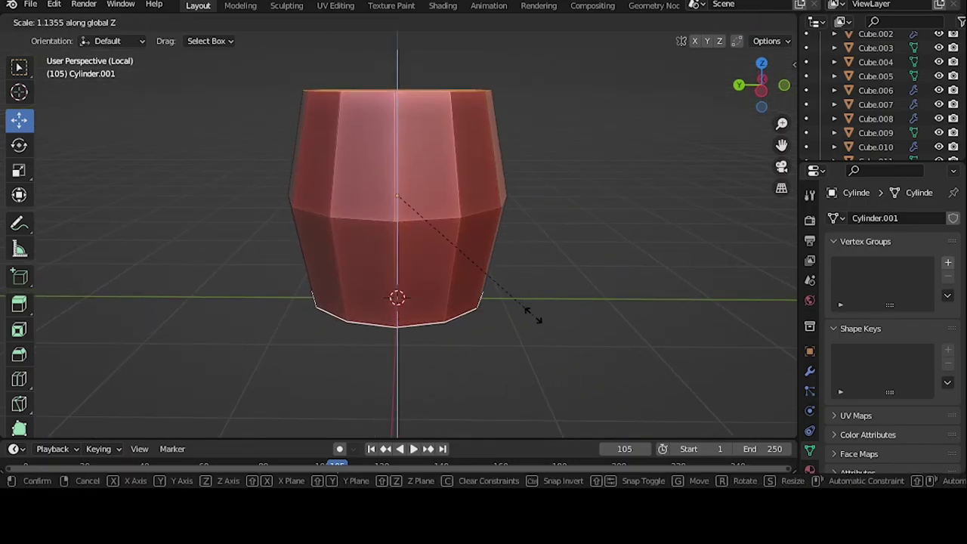
click(530, 315)
middle_drag(529, 315, 666, 263)
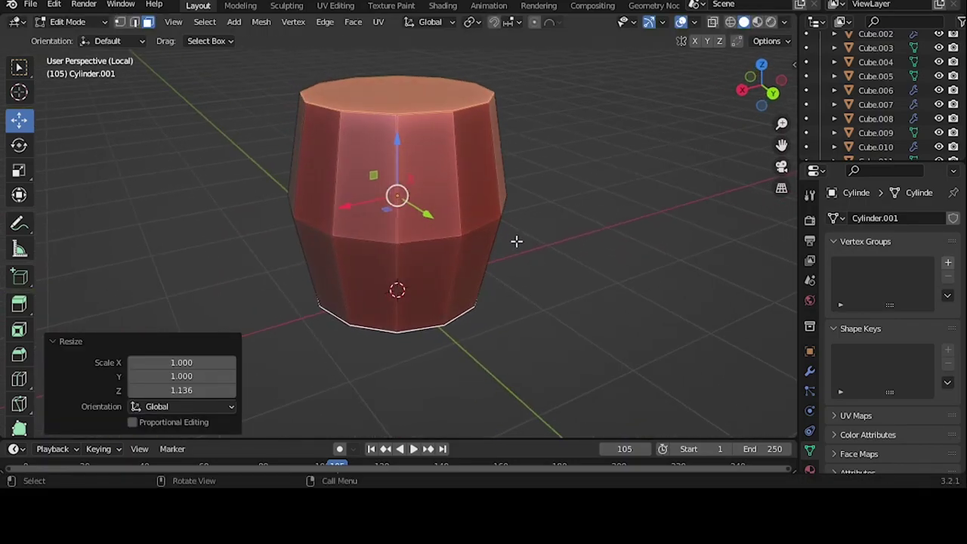
click(529, 299)
- Raise the barrel 0.34 along Z so it rests on the ground
key(Tab)
key(1)
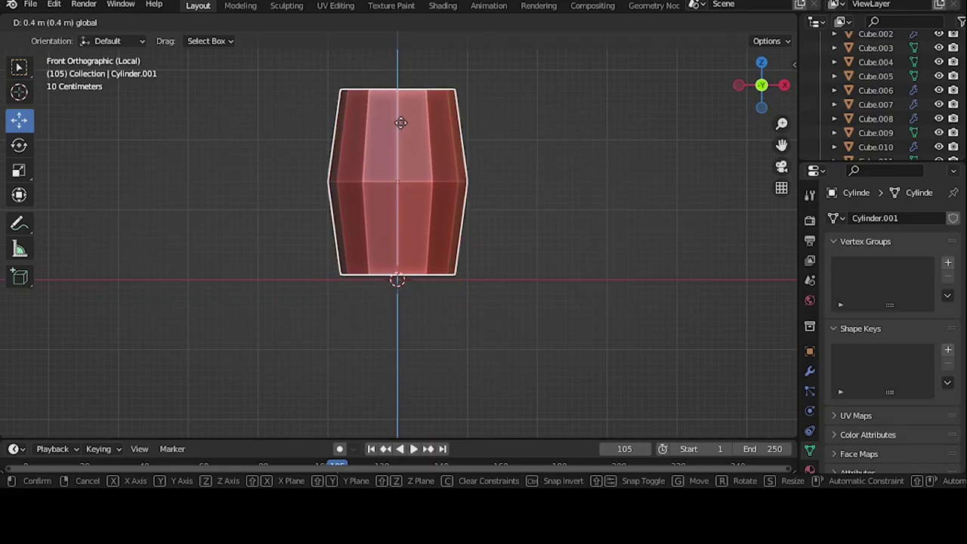
click(400, 125)
mouse_move(401, 124)
middle_down()
mouse_move(441, 204)
mouse_move(393, 235)
middle_up()
- Bevel the middle loop into a band around the barrel
key(Tab)
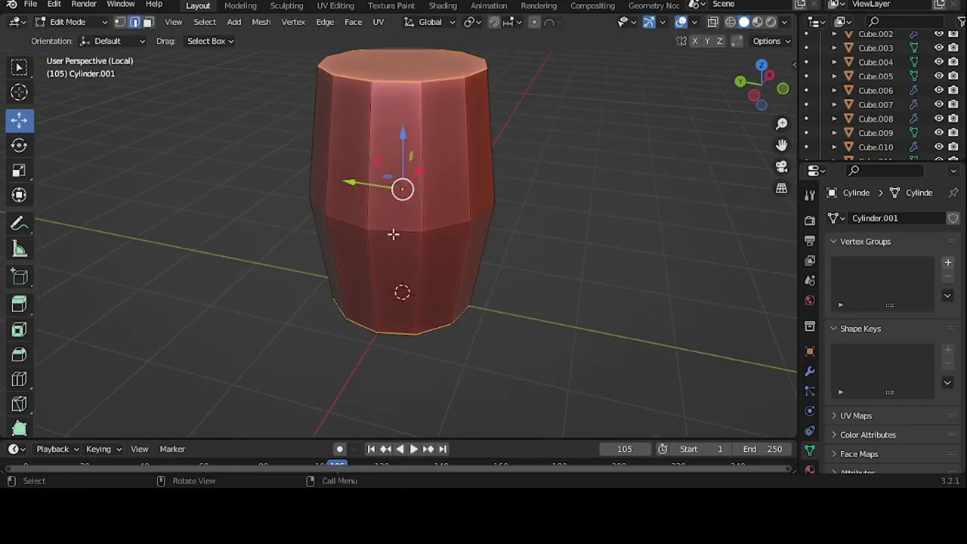
key(ctrl+b)
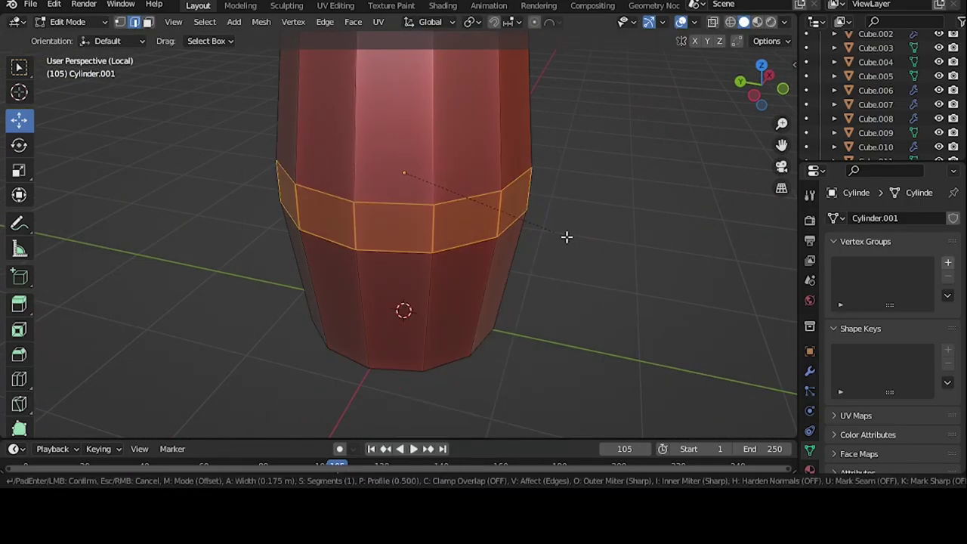
click(567, 237)
key(Tab)
mouse_move(566, 237)
middle_down()
mouse_move(404, 177)
mouse_move(430, 94)
middle_up()
key(Tab)
- Bevel the barrel's vertical edges into narrow strips between staves
mouse_move(467, 177)
middle_down()
mouse_move(549, 190)
mouse_move(354, 184)
middle_up()
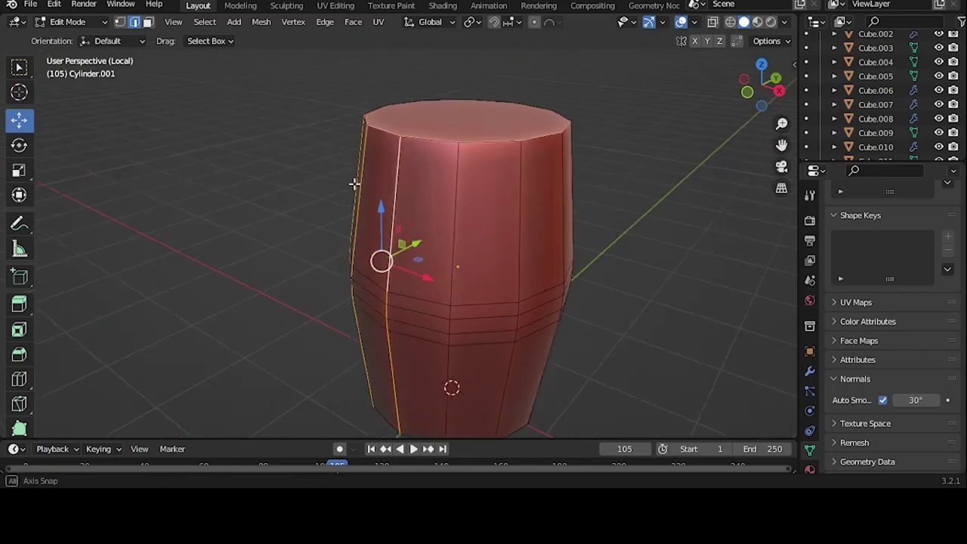
middle_drag(453, 230, 410, 151)
key(ctrl+b)
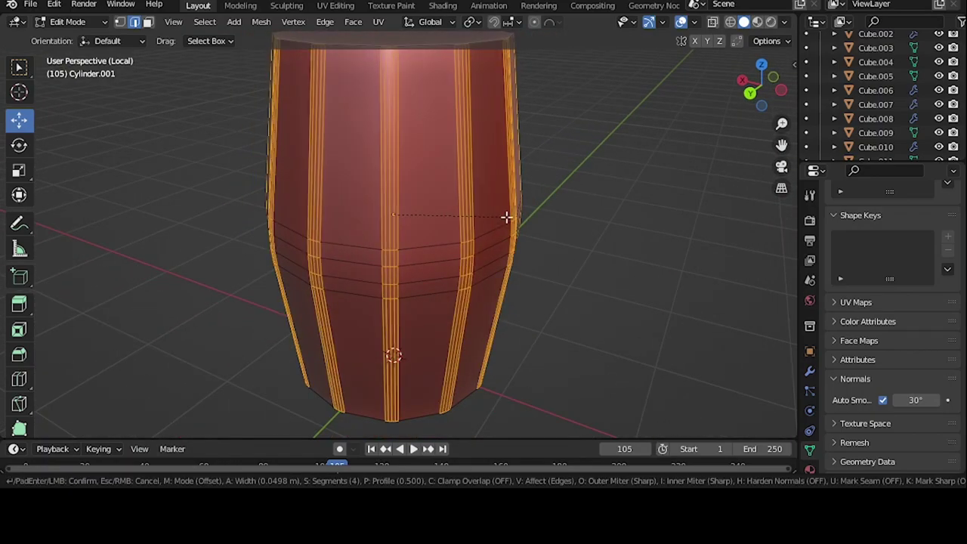
click(503, 217)
key(Tab)
scroll(570, 230, down, 5)
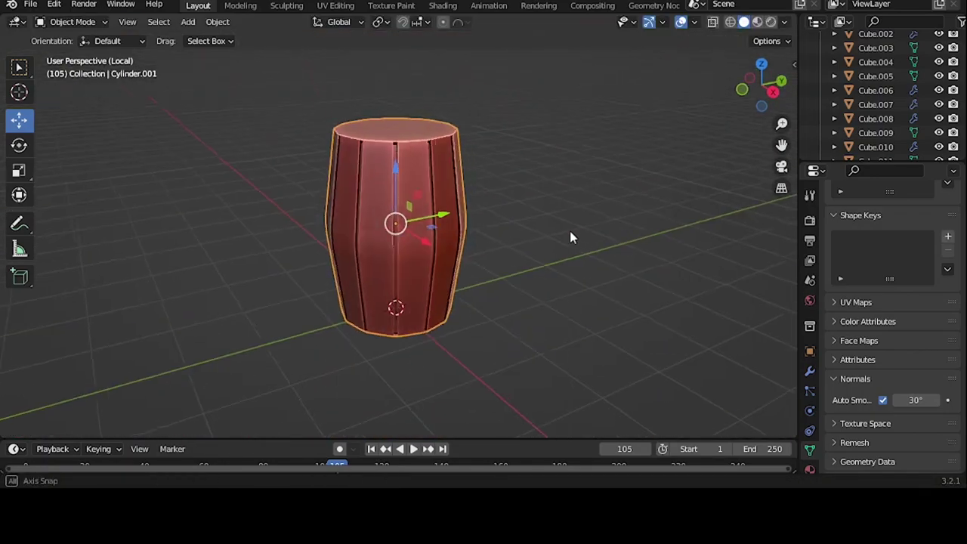
scroll(505, 223, up, 5)
key(Tab)
mouse_move(505, 223)
middle_down()
mouse_move(429, 229)
mouse_move(440, 251)
mouse_move(429, 228)
middle_up()
- Scale the selected bevelled strips
key(s)
click(471, 236)
key(Tab)
scroll(470, 235, down, 3)
key(Tab)
- Delete the strip faces and top face, leaving separate staves and an open top
key(alt+a)
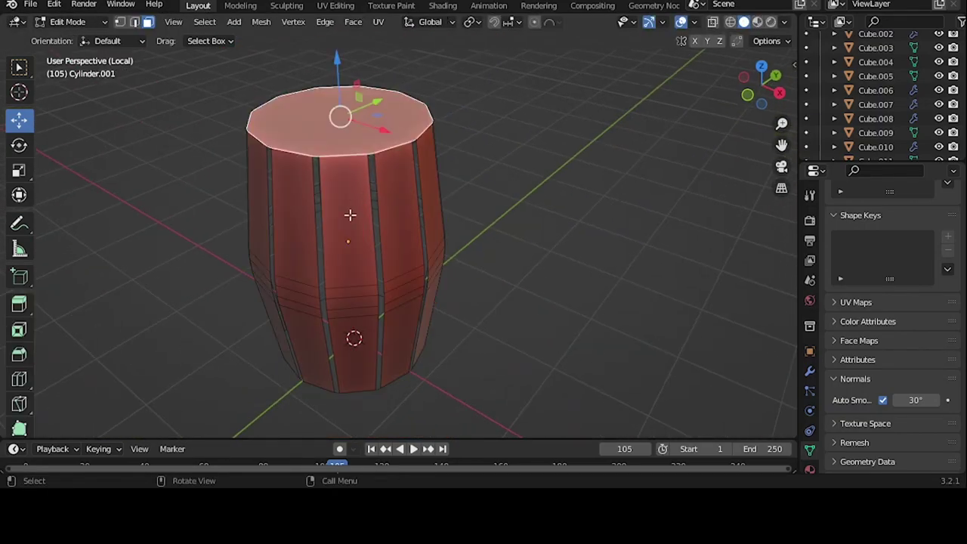
scroll(350, 216, up, 5)
middle_drag(350, 215, 380, 195)
key(x)
key(f)
key(Tab)
scroll(380, 195, down, 5)
- Add a Solidify modifier giving the staves 0.01 m thickness
click(808, 368)
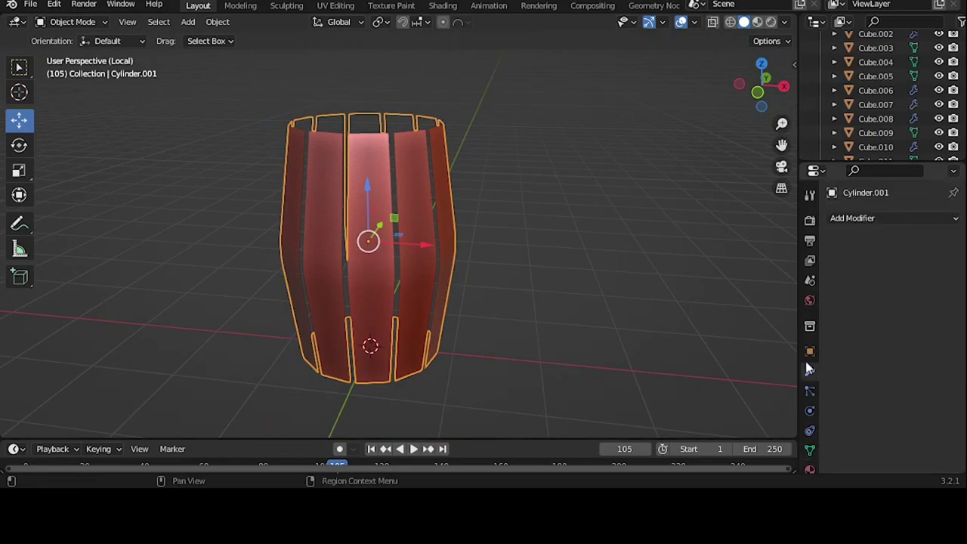
click(853, 218)
click(680, 458)
scroll(348, 168, up, 4)
middle_drag(345, 166, 442, 230)
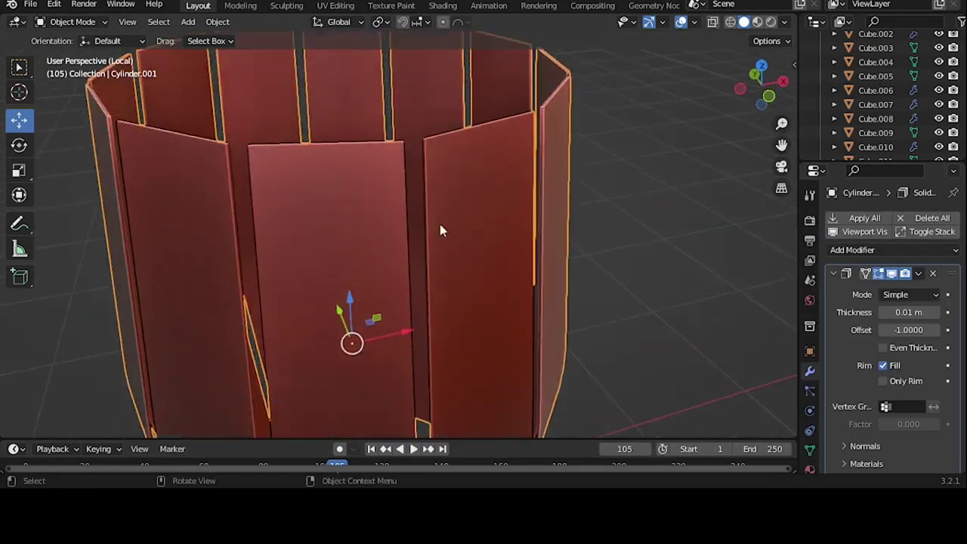
key(Tab)
scroll(406, 199, down, 4)
key(Tab)
middle_drag(531, 282, 546, 192)
key(Tab)
key(ctrl+r)
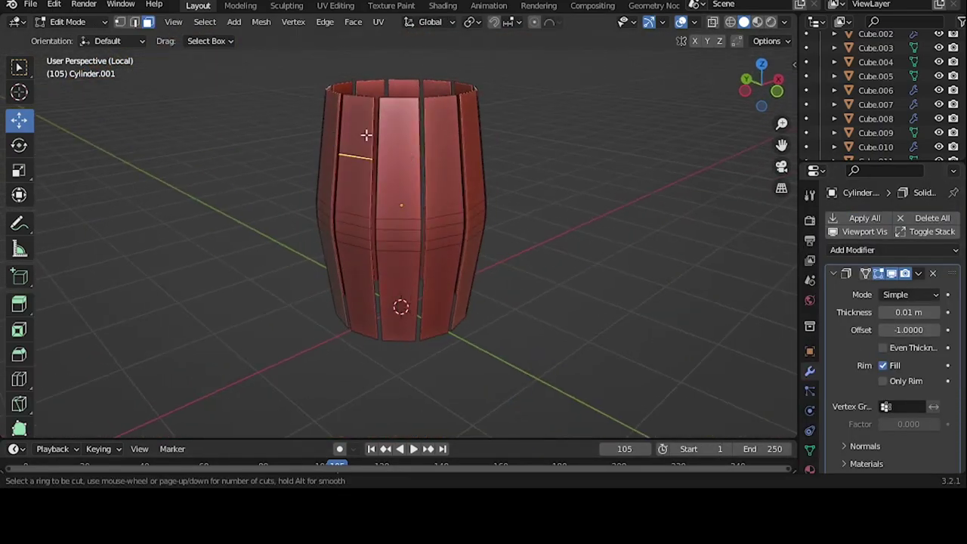
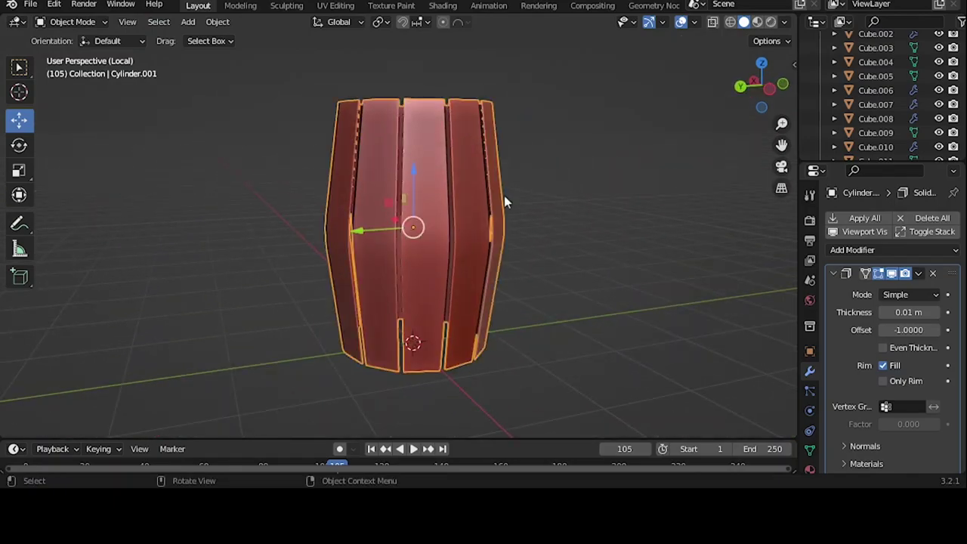
- Add a new cube near the stall's side shelves
mouse_move(504, 196)
middle_down()
mouse_move(471, 222)
mouse_move(492, 169)
mouse_move(544, 168)
middle_up()
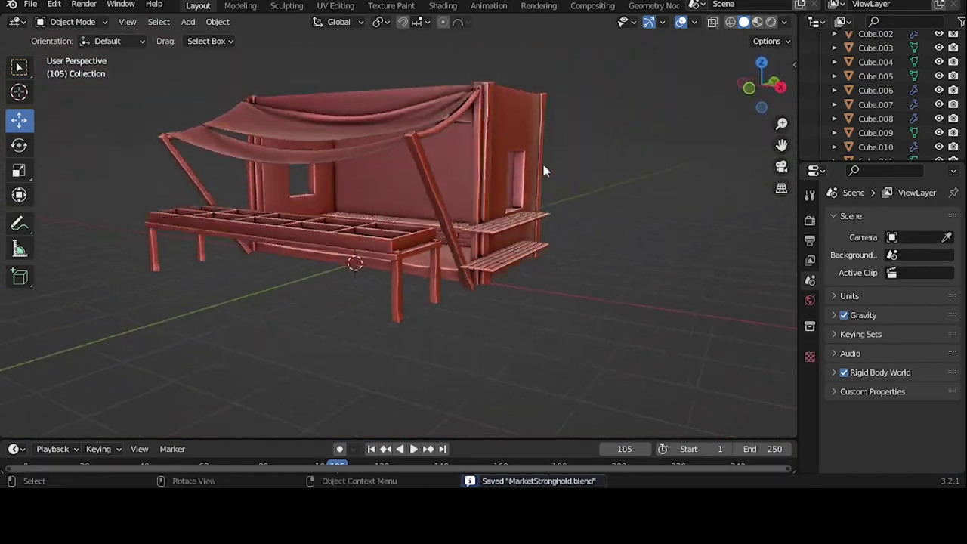
scroll(454, 151, up, 4)
middle_drag(439, 142, 378, 136)
key(shift+a)
click(507, 173)
scroll(418, 244, up, 3)
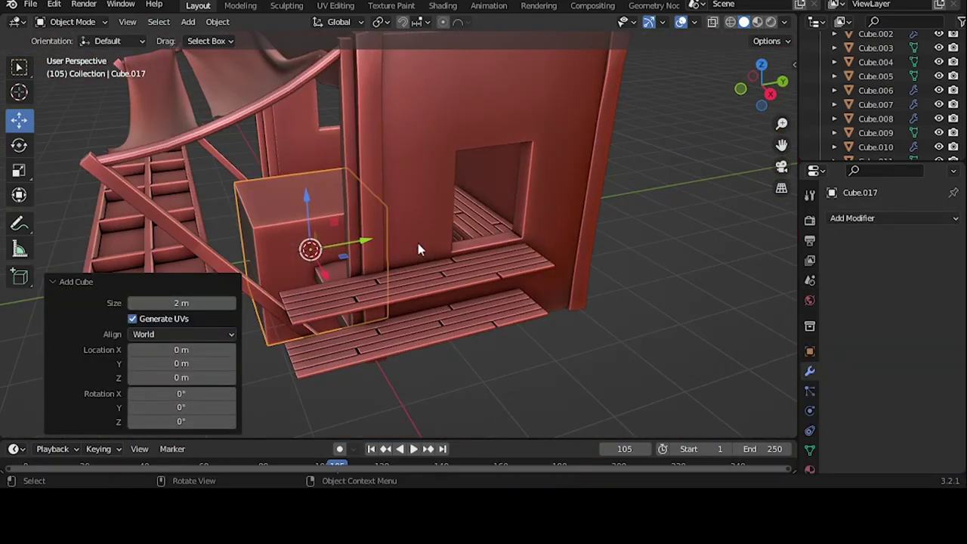
key(g)
click(426, 370)
- Shrink the cube to a small block of about 0.147 and slide it under the shelves
key(s)
click(435, 235)
key(s)
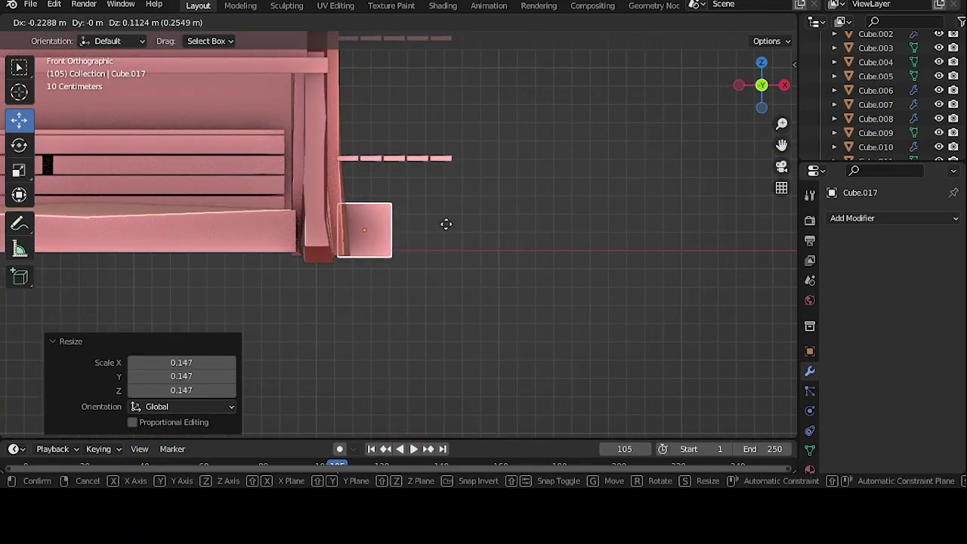
click(443, 220)
mouse_move(443, 220)
middle_down()
mouse_move(279, 254)
mouse_move(425, 233)
middle_up()
drag(426, 233, 407, 232)
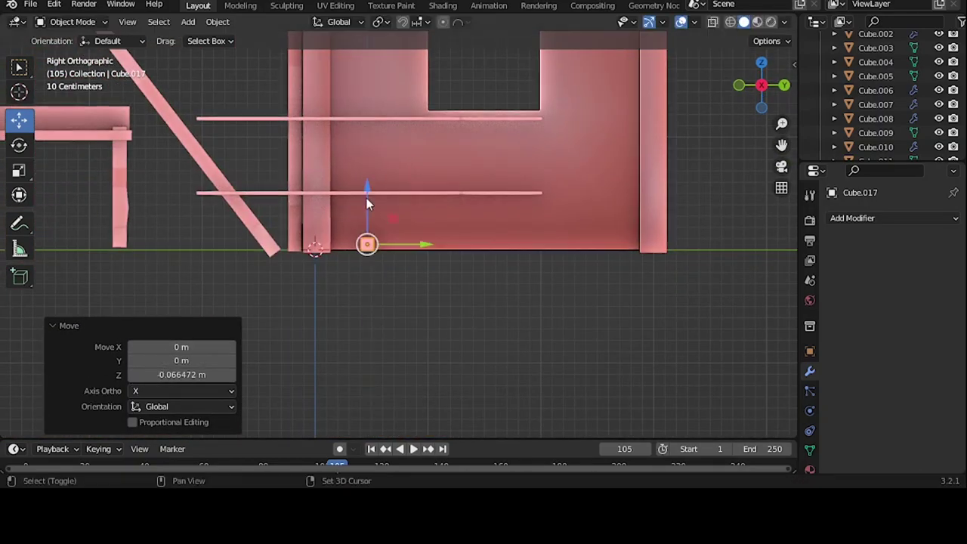
- In Edit Mode, lower the block to the ground and raise its top into a tall post
key(Tab)
middle_drag(366, 200, 362, 227)
drag(363, 189, 363, 53)
key(Tab)
- Shift the post along the Y axis into position beneath the shelves
mouse_move(378, 143)
middle_down()
mouse_move(349, 149)
mouse_move(401, 281)
middle_up()
key(ctrl+a)
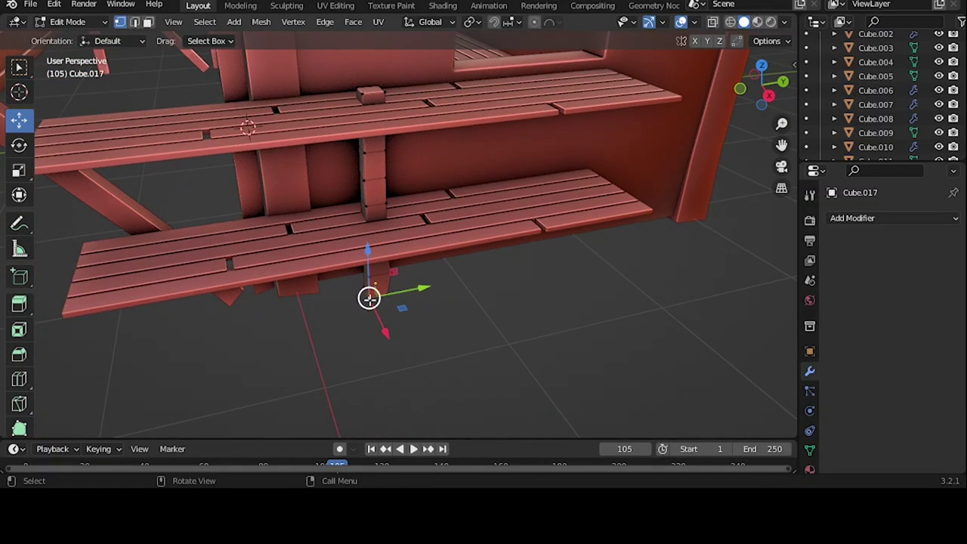
drag(401, 280, 398, 287)
mouse_move(398, 287)
middle_down()
mouse_move(362, 201)
mouse_move(360, 93)
middle_up()
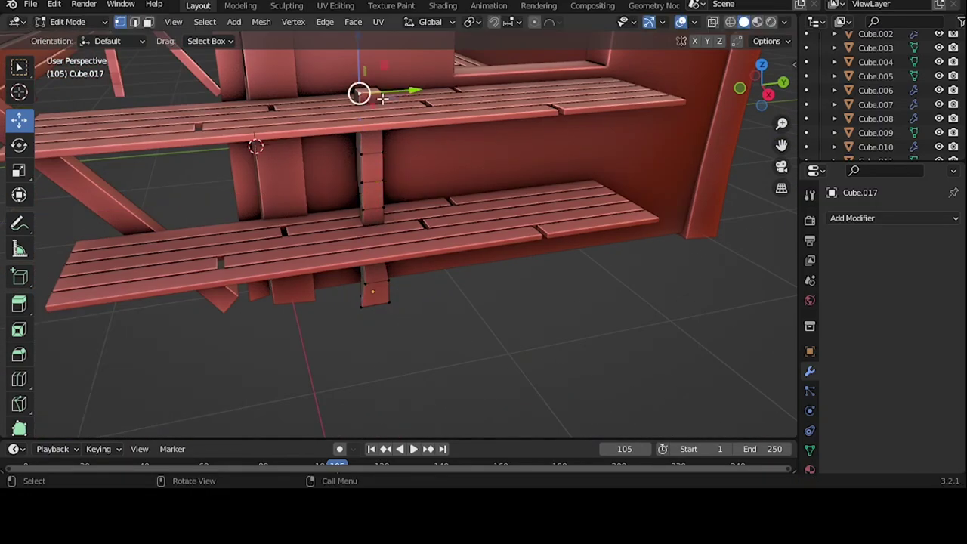
key(g)
key(y)
click(426, 191)
key(Tab)
- Save MarketStronghold.blend and switch to the UV Editing workspace
key(ctrl+s)
scroll(426, 194, down, 5)
middle_drag(410, 237, 302, 232)
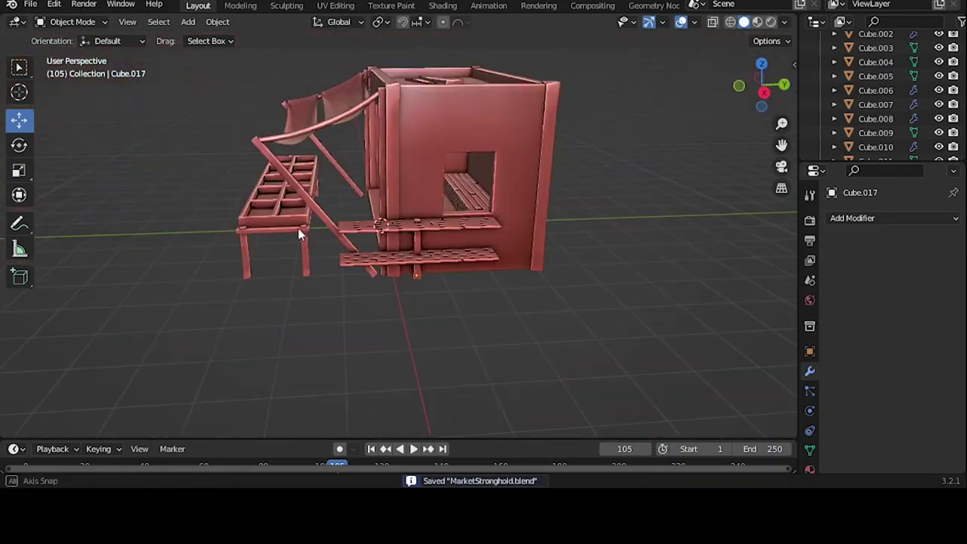
scroll(346, 244, up, 5)
click(335, 5)
- Apply all transforms to the post and Smart UV Project it
key(Tab)
key(ctrl+a)
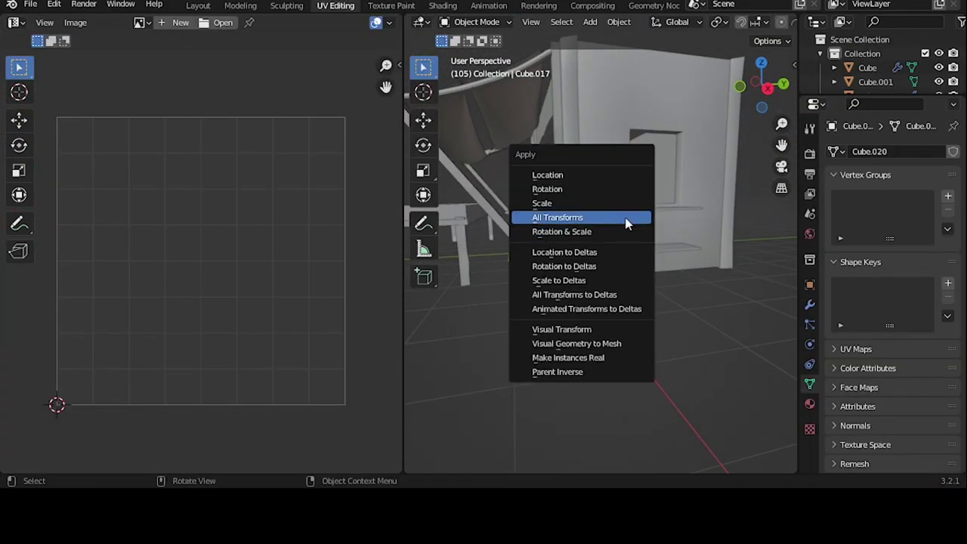
click(566, 216)
key(Tab)
key(u)
- Duplicate the post as an extra shelf support, undoing a misplaced copy
key(Tab)
middle_drag(669, 187, 672, 208)
key(shift+d)
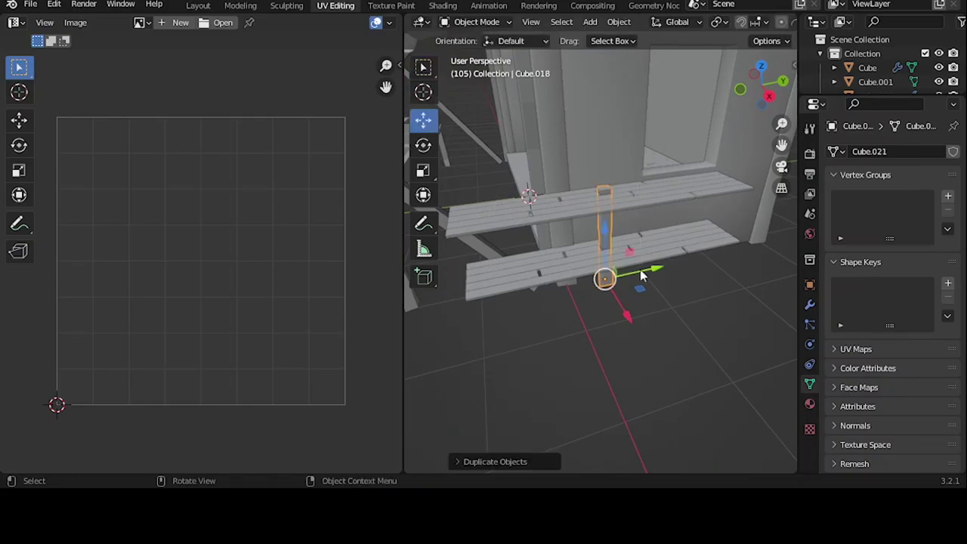
mouse_move(641, 277)
middle_down()
mouse_move(557, 219)
mouse_move(604, 257)
mouse_move(615, 287)
mouse_move(571, 228)
middle_up()
key(ctrl+z)
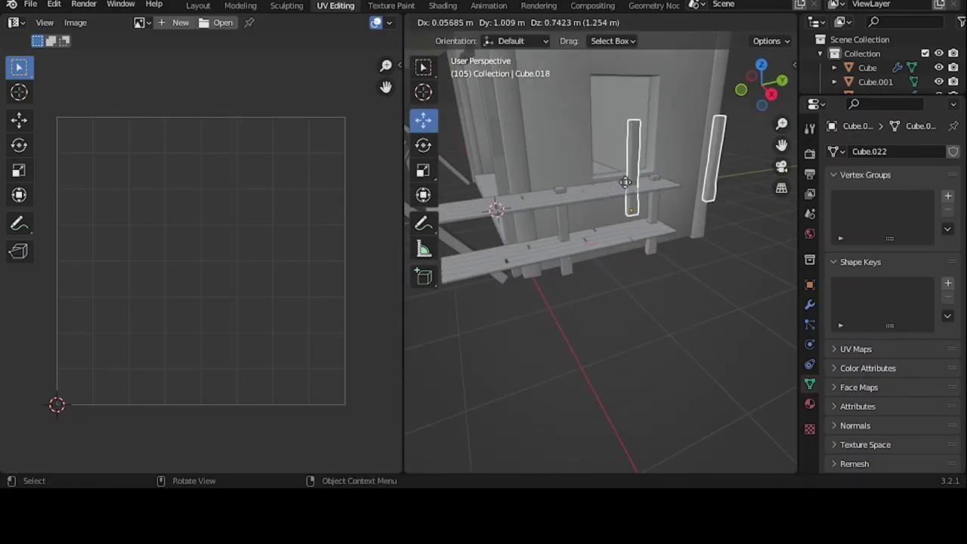
mouse_move(495, 285)
middle_down()
mouse_move(638, 237)
mouse_move(619, 232)
middle_up()
- Delete the extra connected faces from the copied post, move it under the shelf, and save
key(Tab)
click(689, 251)
key(l)
key(x)
click(683, 219)
key(Tab)
key(g)
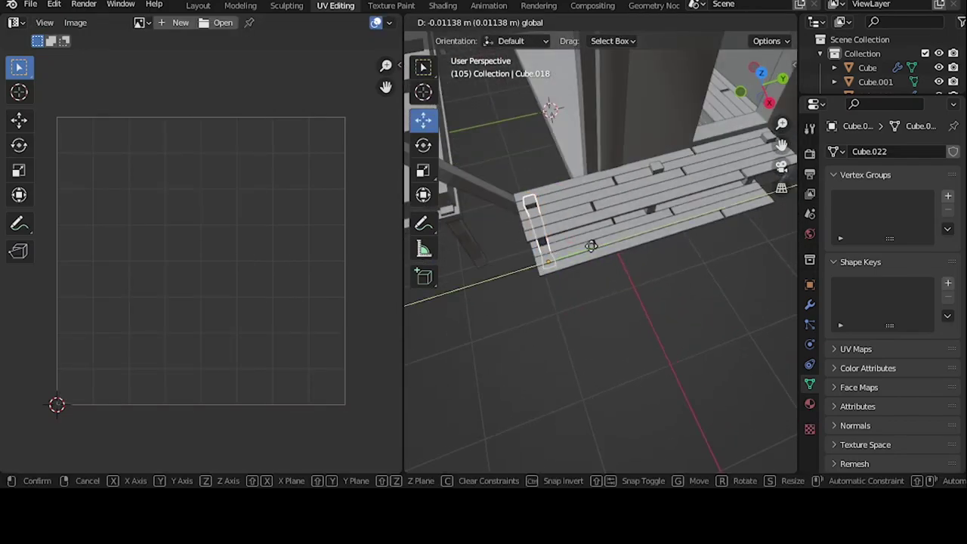
click(627, 202)
key(ctrl+s)
- Inspect the UV layouts of the front bench and the lower bench
key(Tab)
key(Tab)
click(620, 240)
mouse_move(620, 241)
middle_down()
mouse_move(600, 253)
mouse_move(611, 222)
middle_up()
key(Tab)
- Return to the modelling layout and select the bench legs, then the main Cube object
key(Tab)
click(605, 245)
key(Tab)
key(Tab)
key(ctrl+Page_Up)
mouse_move(547, 231)
middle_down()
mouse_move(401, 183)
mouse_move(399, 240)
mouse_move(390, 206)
middle_up()
click(390, 206)
click(868, 68)
mouse_move(555, 117)
middle_down()
mouse_move(516, 186)
mouse_move(548, 163)
middle_up()
key(Tab)
key(ctrl+Page_Down)
key(ctrl+Page_Down)
key(ctrl+Page_Down)
key(Tab)
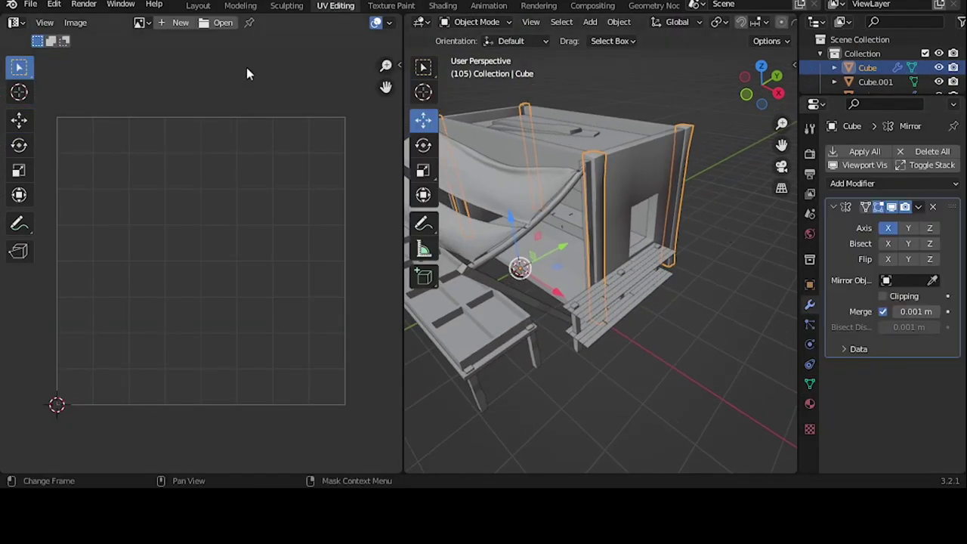
- Apply the Cube's Mirror modifier, Smart UV Project it, and save
click(869, 152)
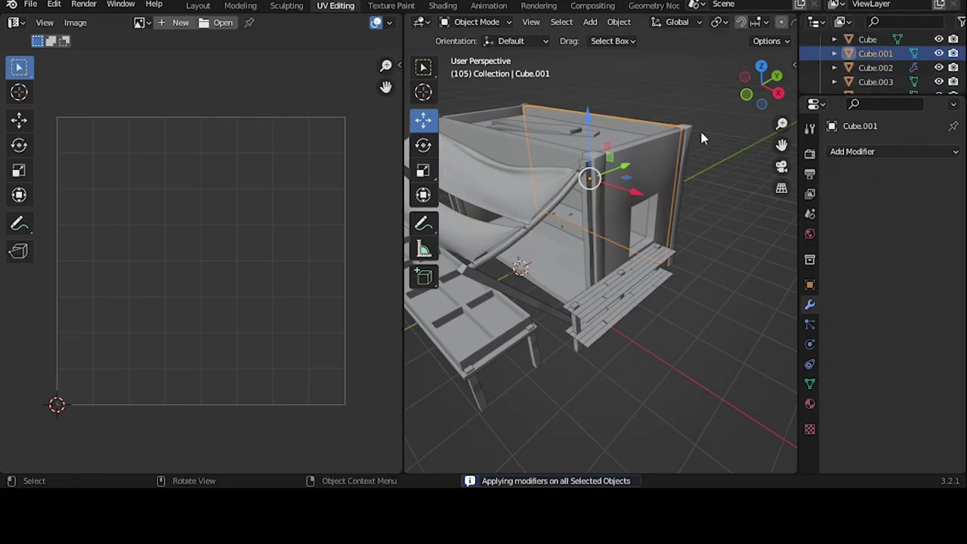
key(Tab)
key(u)
click(720, 171)
click(720, 170)
key(Tab)
key(Tab)
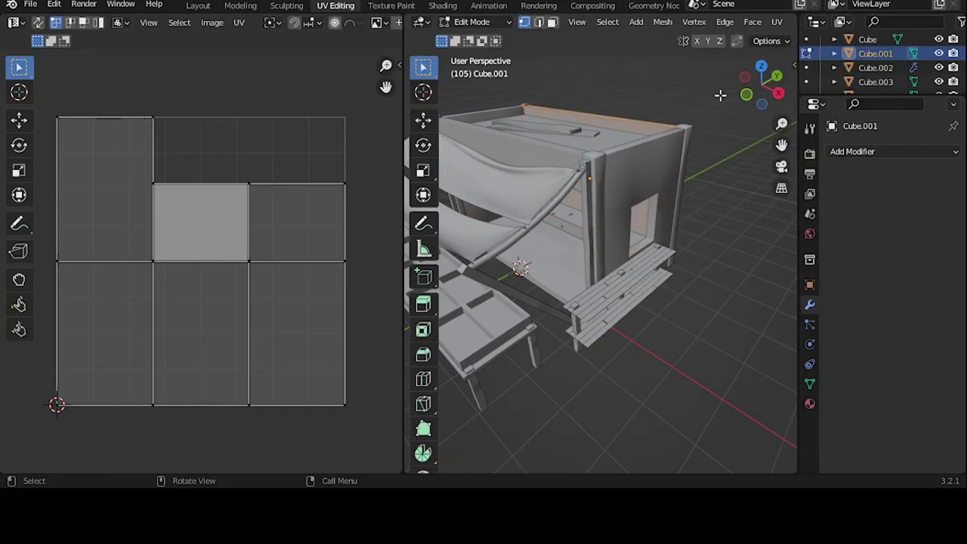
key(u)
click(761, 167)
click(761, 167)
- Apply Cube.002's Mirror modifier, unwrap it with Smart UV Project, and save
key(Tab)
key(ctrl+s)
click(876, 67)
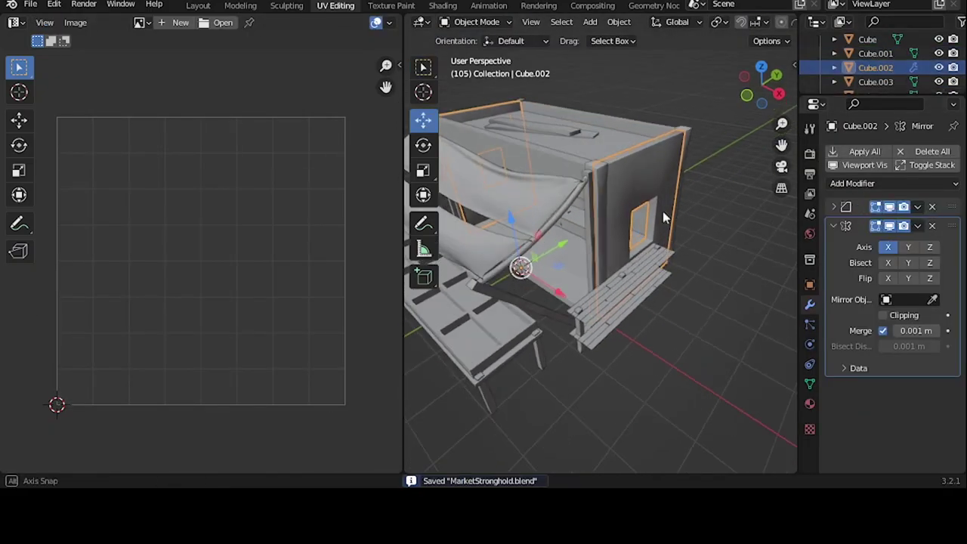
key(ctrl+a)
key(Tab)
key(a)
key(u)
click(719, 188)
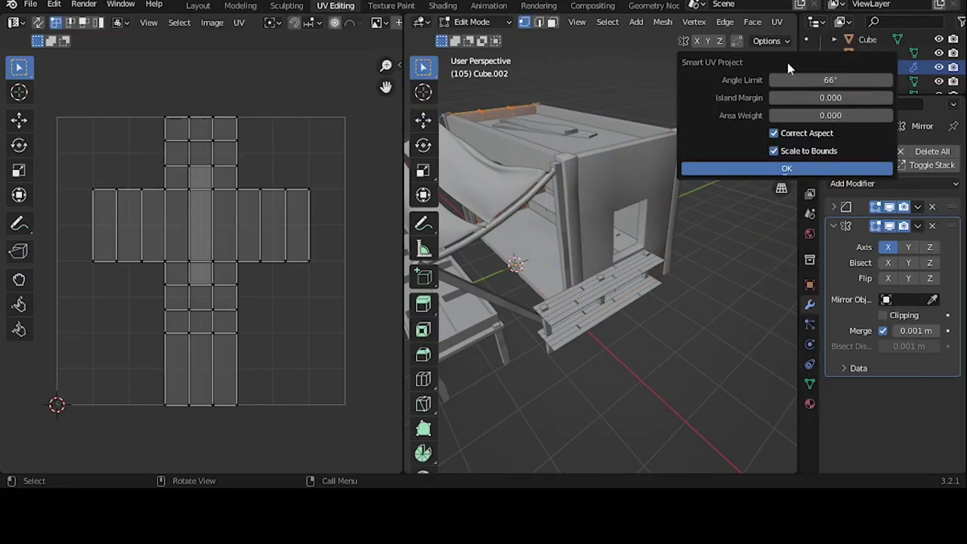
click(721, 171)
- Apply the remaining Mirror modifiers and run Smart UV Project again
key(Tab)
key(ctrl+s)
key(ctrl+a)
key(Tab)
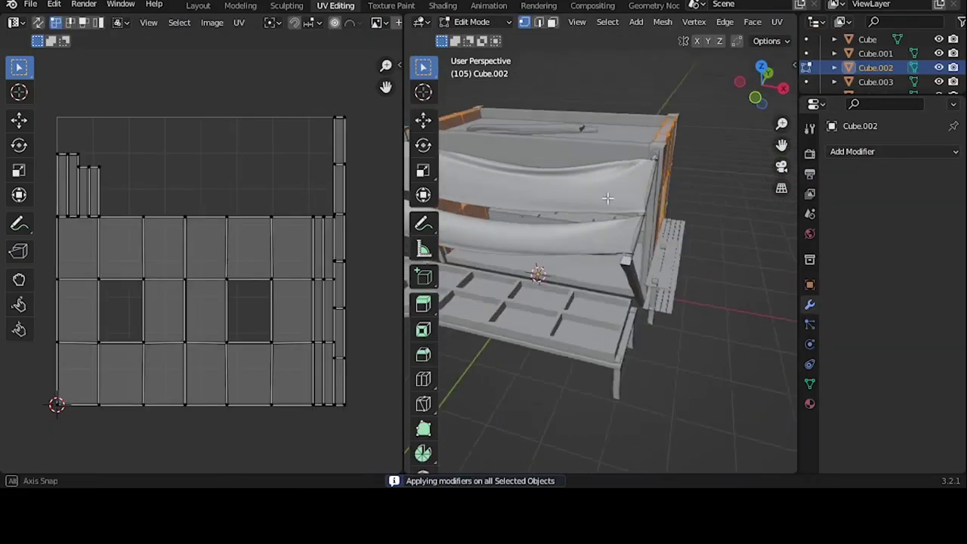
key(Tab)
middle_drag(563, 169, 568, 146)
- Apply rotation and scale on Cube.003 and re-run Smart UV Project
key(Tab)
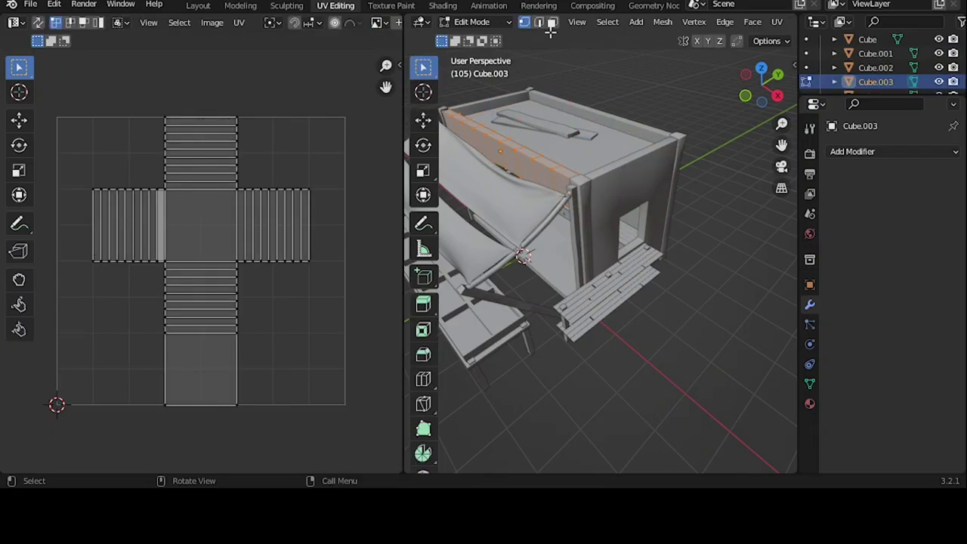
key(u)
key(Return)
key(Tab)
key(ctrl+a)
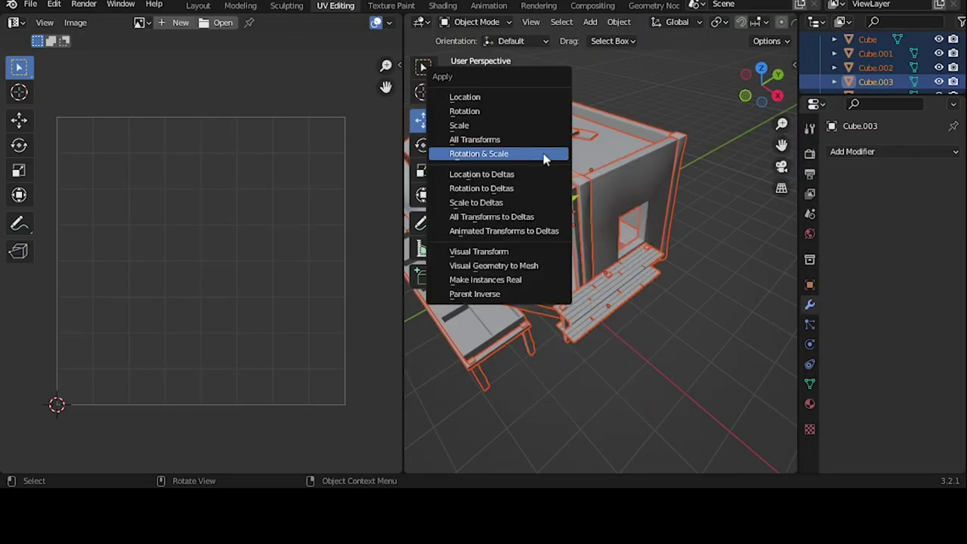
click(545, 156)
- Unwrap Cube.004 with Smart UV Project and select the table legs
key(Tab)
key(u)
key(Return)
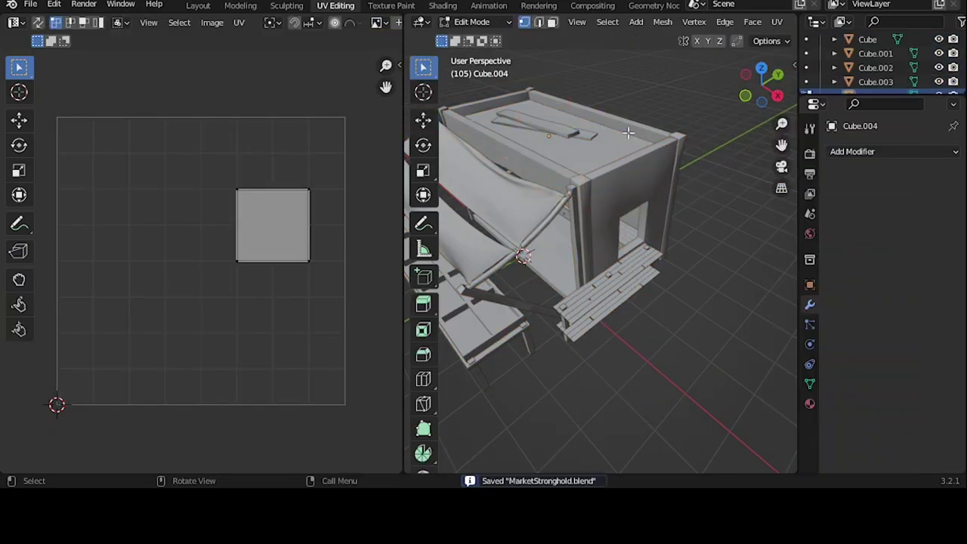
key(u)
key(Return)
key(Tab)
middle_drag(599, 208, 630, 234)
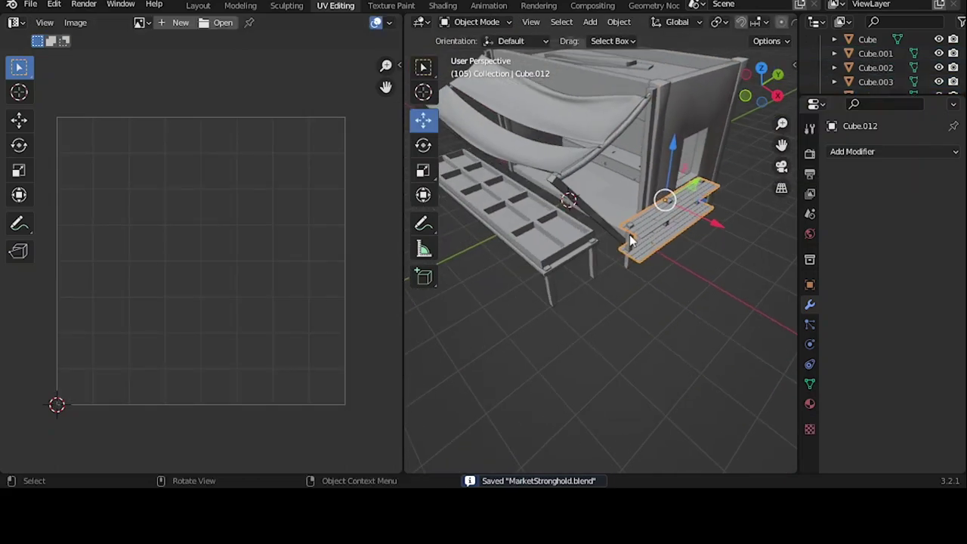
click(594, 259)
key(Tab)
- Apply the legs' Mirror modifier and Smart UV Project the table top Cube.010
key(Tab)
key(ctrl+a)
click(574, 255)
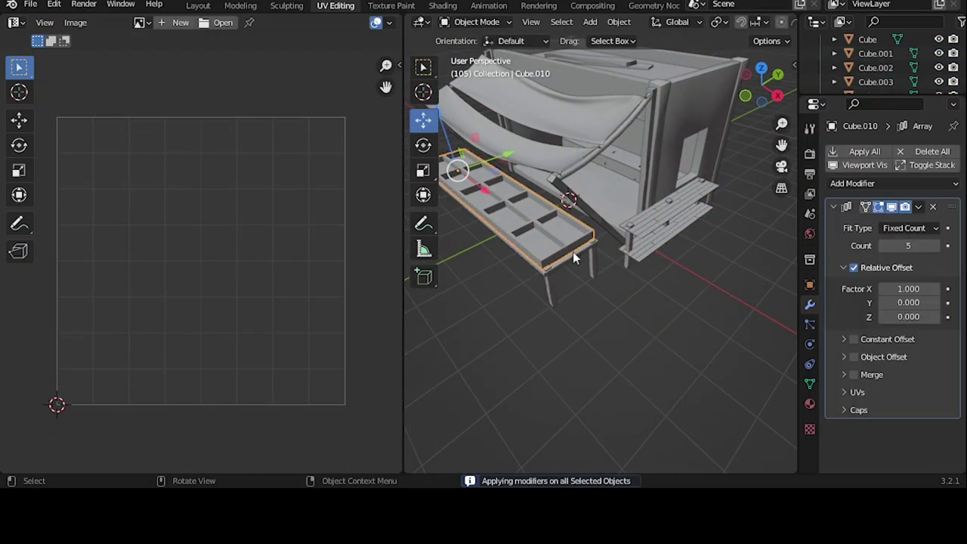
key(Tab)
key(u)
key(Return)
key(ctrl+s)
key(u)
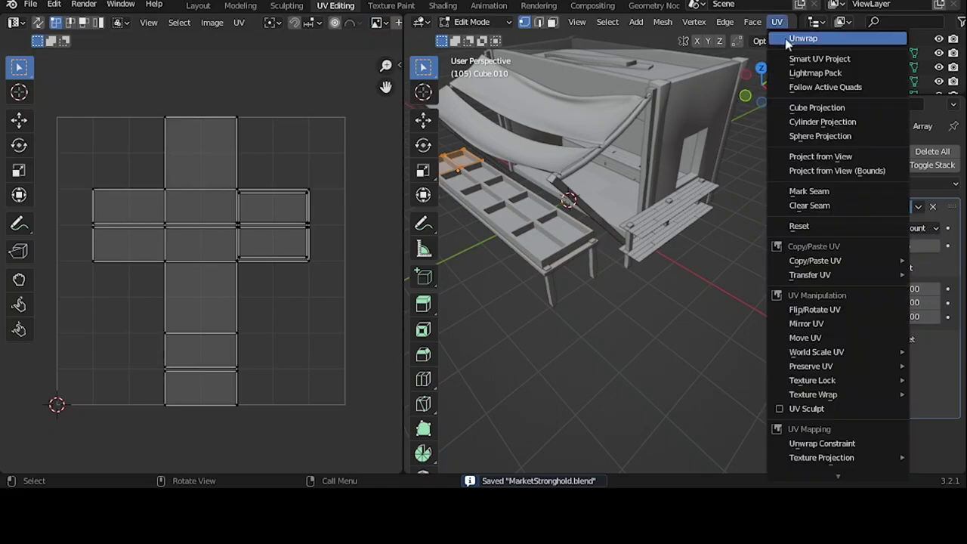
key(Return)
middle_drag(681, 254, 616, 219)
key(Tab)
- Apply the table's Array modifier, then Smart UV Project diagonal pole Cube.007 and apply its modifiers
key(ctrl+a)
click(615, 219)
key(Tab)
key(u)
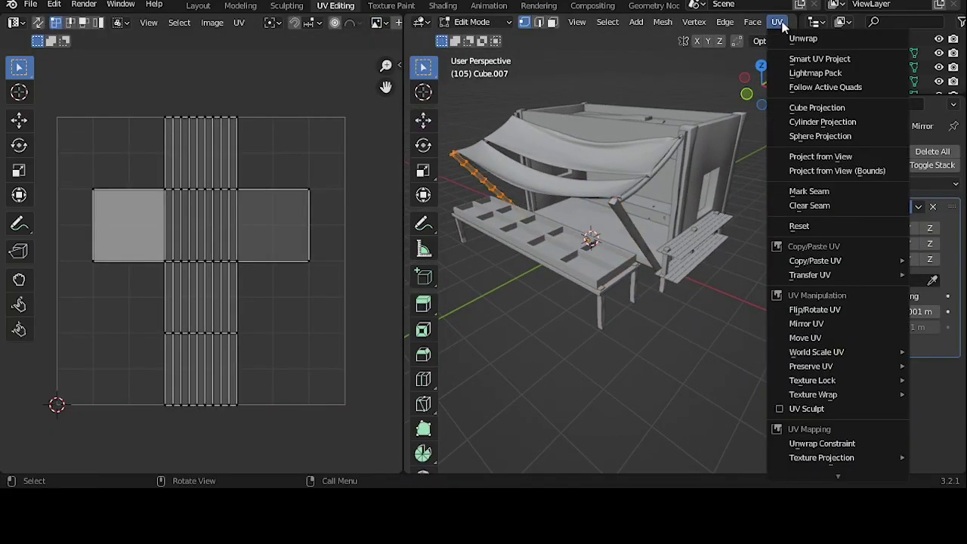
key(Return)
key(Tab)
key(ctrl+s)
click(865, 151)
- Smart UV Project Cube.006, save, and apply its Mirror modifier
click(675, 200)
key(Tab)
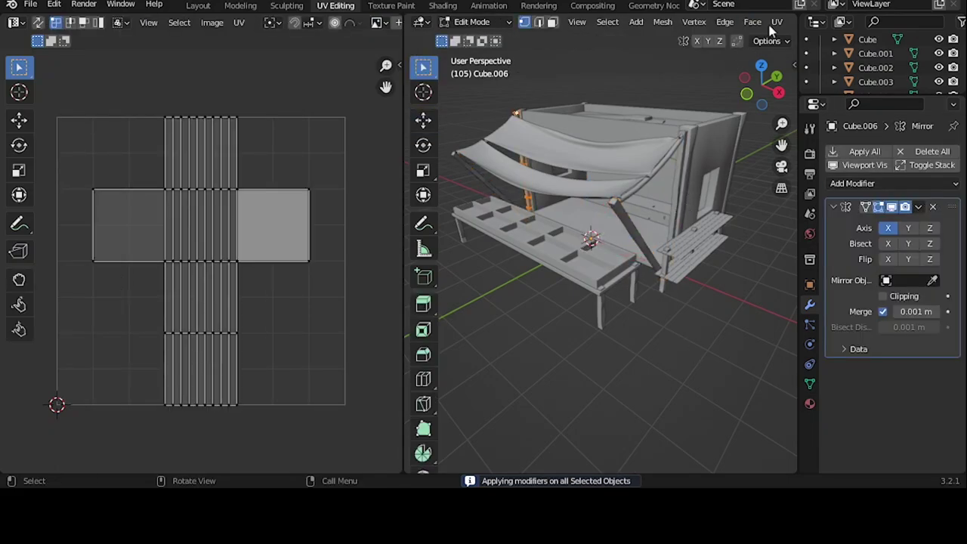
key(u)
key(Return)
key(Tab)
key(ctrl+s)
click(865, 152)
- Check the UVs of bench slat Cube.013 and save the file
middle_drag(610, 144, 625, 218)
click(624, 217)
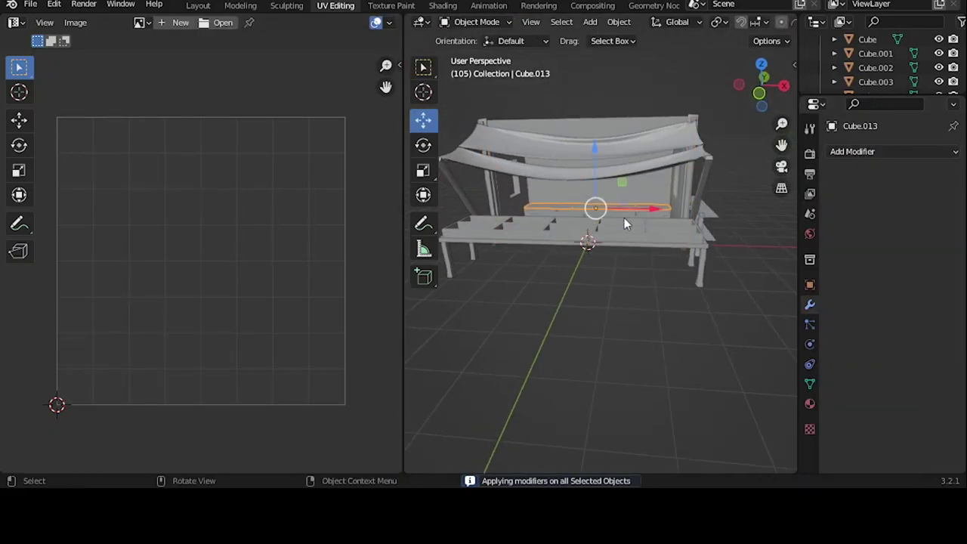
key(Tab)
scroll(627, 211, up, 3)
key(Tab)
key(ctrl+s)
- Smart UV Project Cube.005, then go back to the Layout workspace
key(Tab)
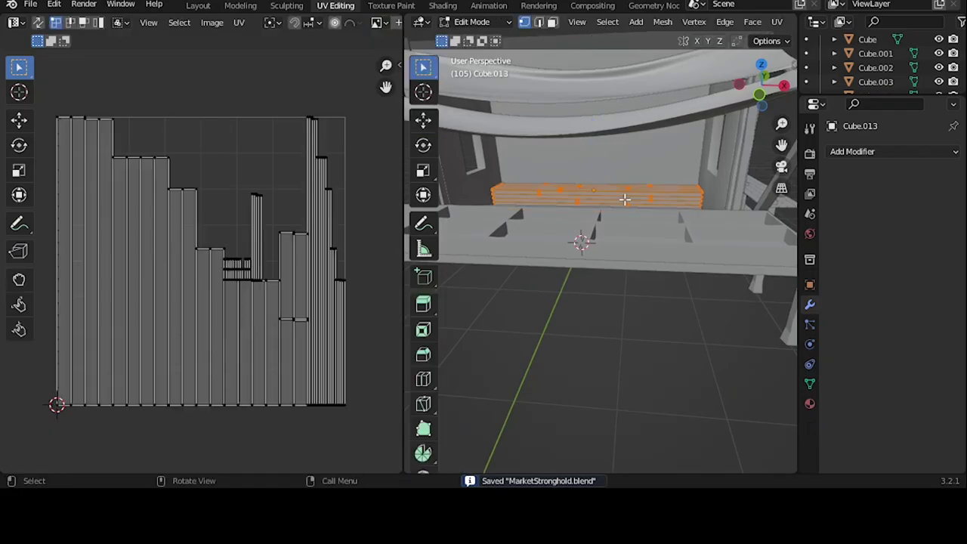
key(Tab)
scroll(620, 219, down, 5)
click(609, 236)
key(Tab)
click(777, 21)
click(801, 55)
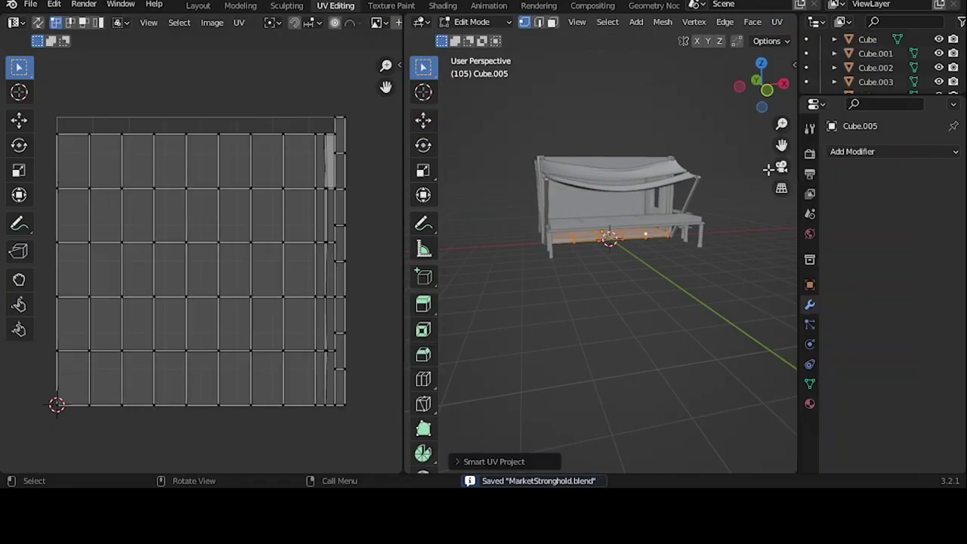
click(198, 5)
- Select the top roof plank Cube.016
middle_drag(529, 227, 496, 148)
click(496, 148)
scroll(470, 184, up, 5)
- Recalculate wall piece Cube.003's normals to face outside
scroll(469, 184, down, 3)
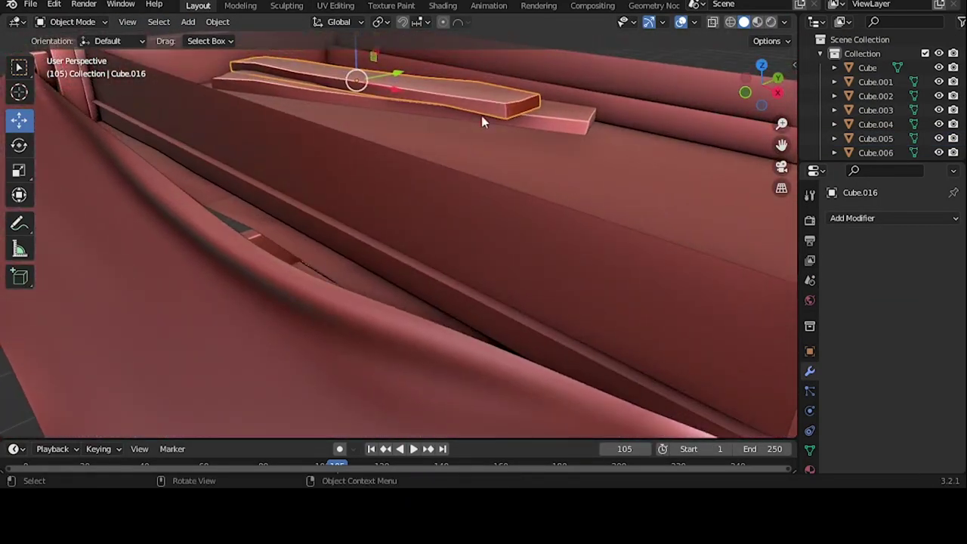
click(481, 116)
mouse_move(482, 116)
middle_down()
mouse_move(488, 159)
mouse_move(450, 180)
mouse_move(395, 169)
middle_up()
scroll(489, 154, down, 3)
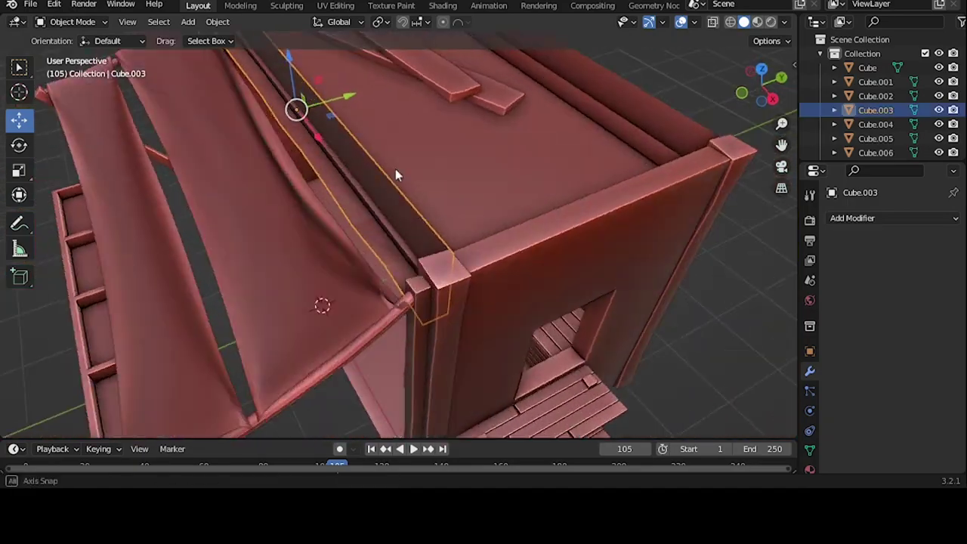
click(396, 168)
key(Tab)
click(261, 21)
click(458, 78)
- Recalculate top frame Cube.004's normals outside and save the file
middle_drag(458, 78, 431, 169)
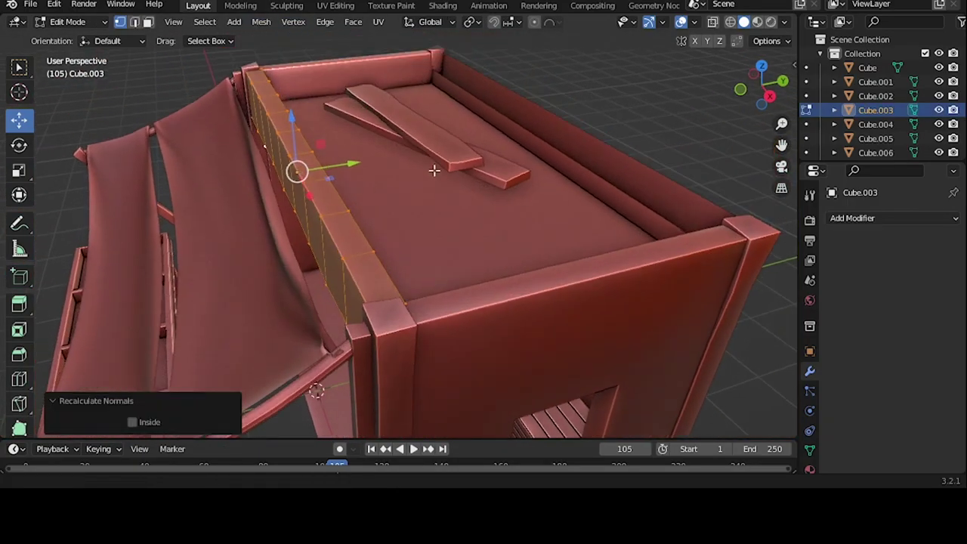
scroll(432, 168, up, 2)
key(Tab)
click(518, 242)
key(ctrl+s)
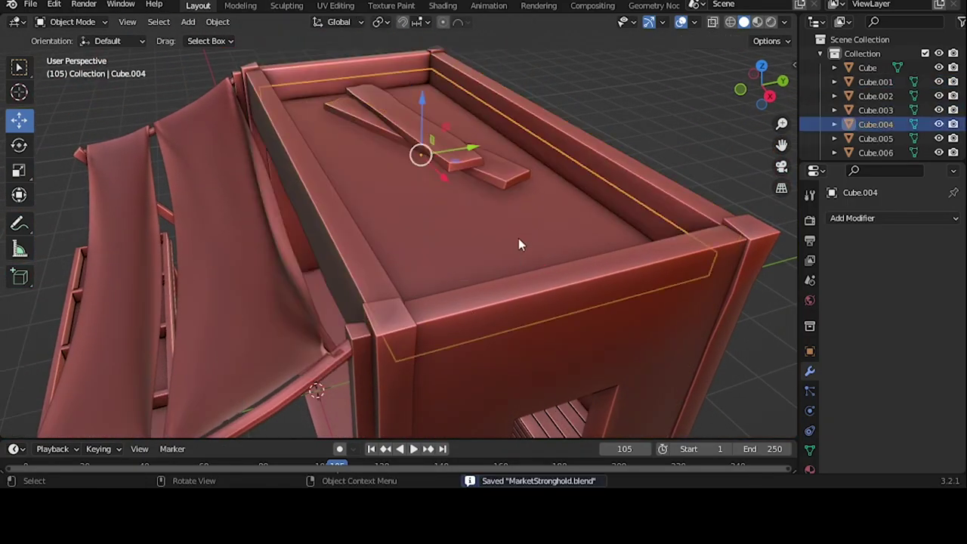
key(Tab)
click(378, 21)
click(425, 71)
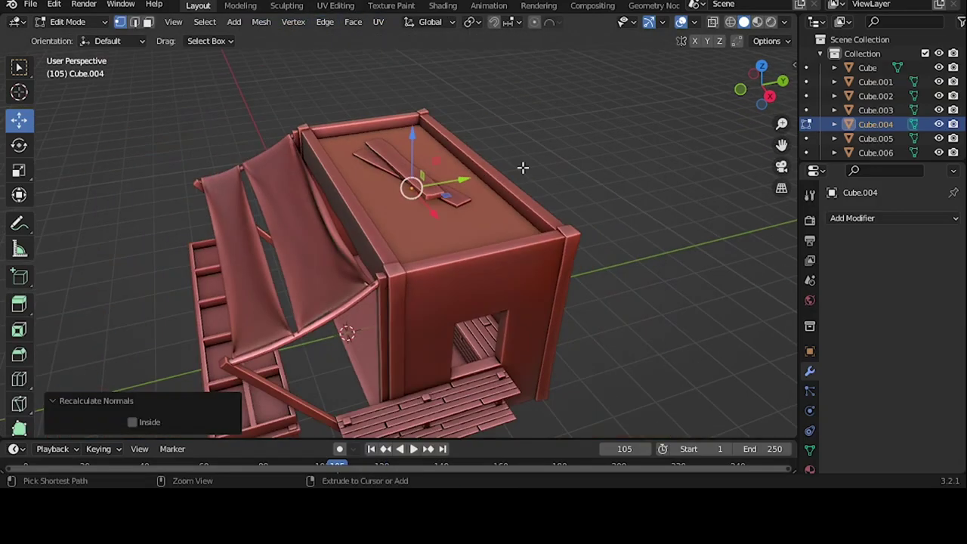
key(ctrl+s)
key(Tab)
- Recalculate counter piece Cube.005's normals outside
click(477, 298)
key(Tab)
click(260, 21)
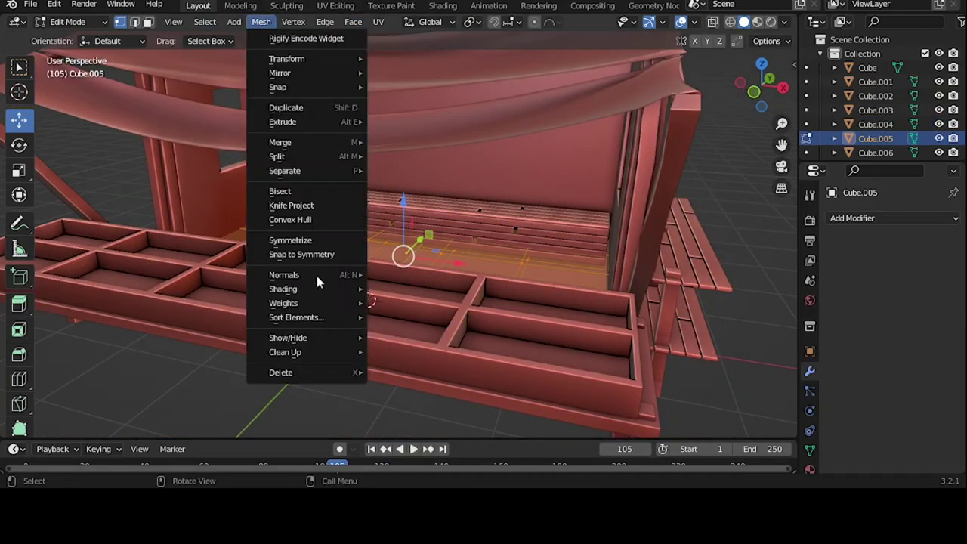
click(378, 274)
key(Tab)
- Select the shelf Cube.012 and save the file
middle_drag(480, 158, 423, 226)
click(559, 302)
key(ctrl+s)
mouse_move(682, 278)
middle_down()
mouse_move(498, 230)
mouse_move(529, 227)
middle_up()
scroll(879, 91, down, 4)
scroll(879, 91, down, 2)
- Smart UV Project the Cylinder in the UV Editing workspace and save
click(874, 119)
key(Tab)
click(443, 5)
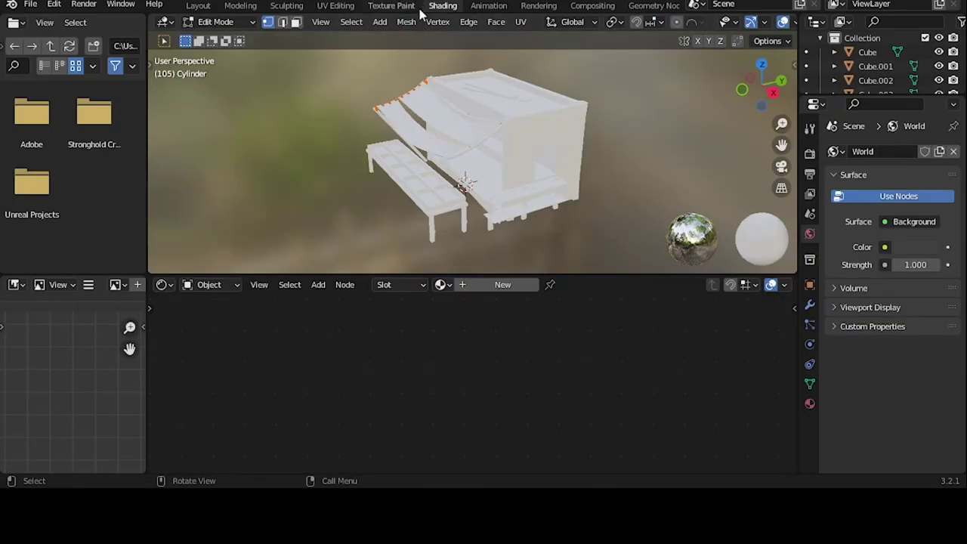
click(335, 5)
scroll(685, 202, up, 5)
key(u)
click(684, 203)
scroll(684, 202, down, 3)
key(ctrl+s)
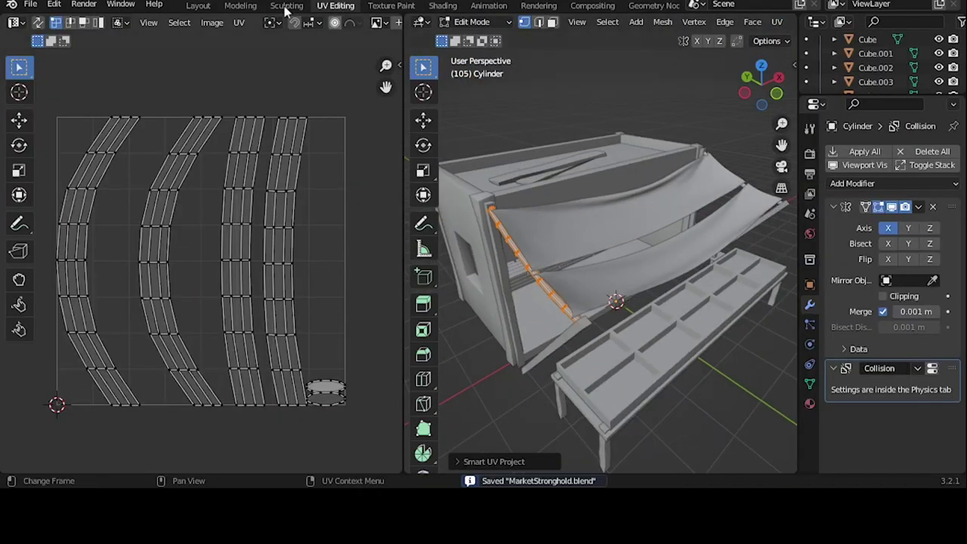
- Back in Layout, apply the Cylinder's modifiers and select shelf Cube.012
click(198, 5)
click(864, 216)
middle_drag(431, 275, 489, 253)
click(488, 253)
- Switch to the UV Editing workspace and enter Edit Mode on the leg object Cube.008
click(335, 5)
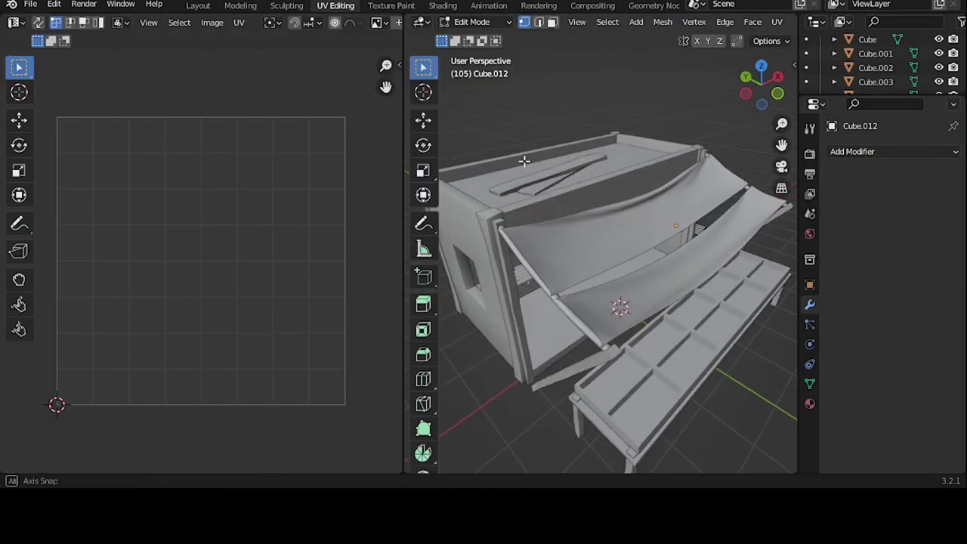
scroll(601, 250, down, 3)
mouse_move(600, 250)
middle_down()
mouse_move(574, 250)
mouse_move(617, 269)
middle_up()
key(Tab)
click(616, 275)
key(Tab)
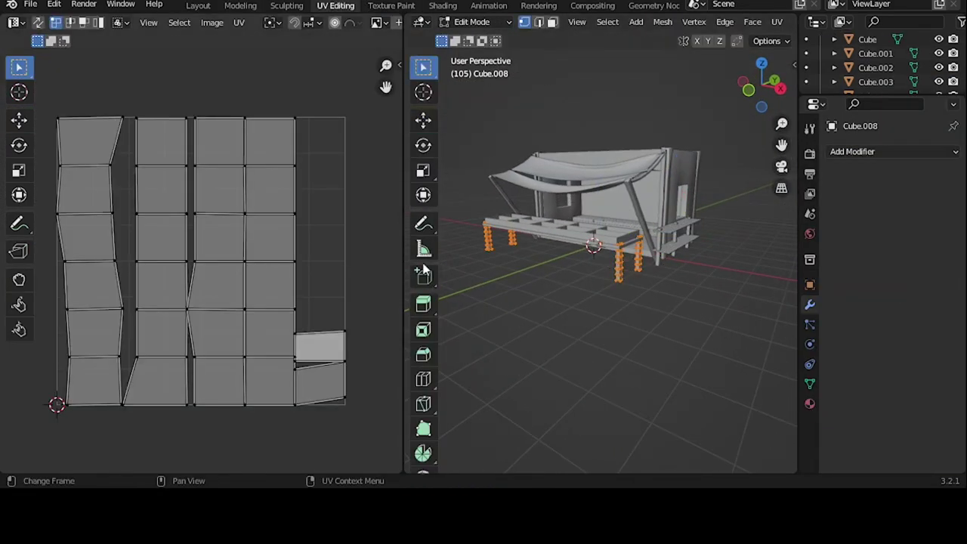
- Move and scale down all of the legs' UV islands, then save
key(a)
key(g)
click(369, 226)
key(s)
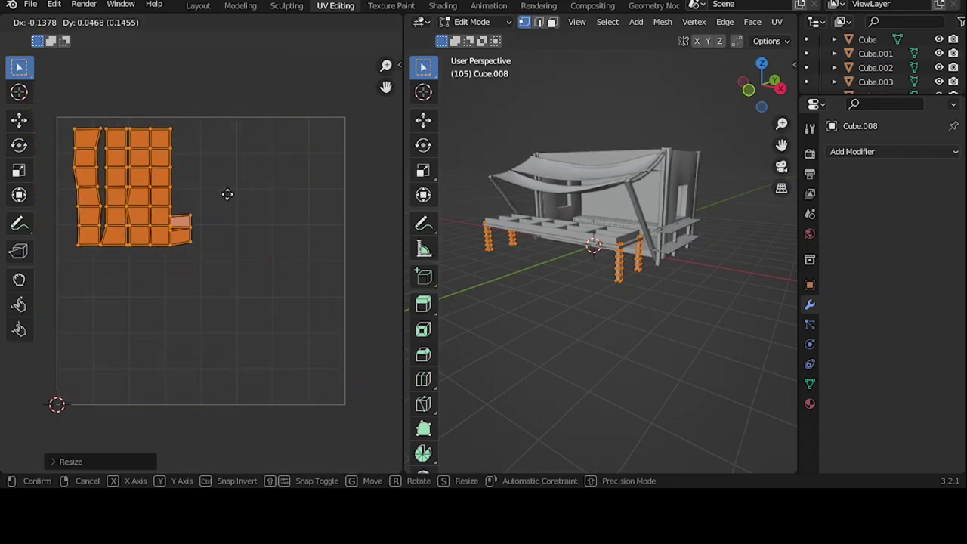
click(238, 201)
key(s)
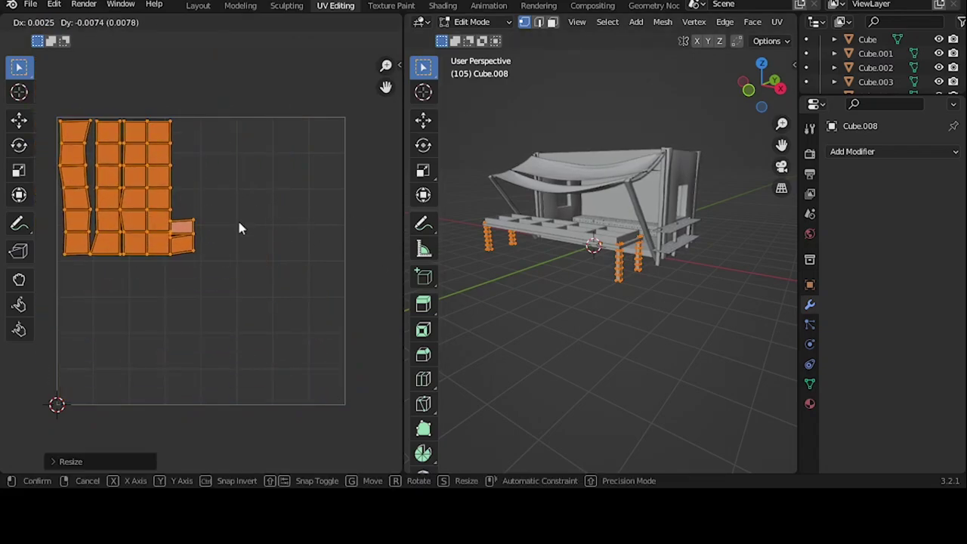
click(239, 228)
scroll(281, 236, up, 3)
key(ctrl+s)
- Shrink the side bench Cube.017's UV islands, shift them upper right, enlarge slightly, and save
key(Tab)
click(719, 251)
key(Tab)
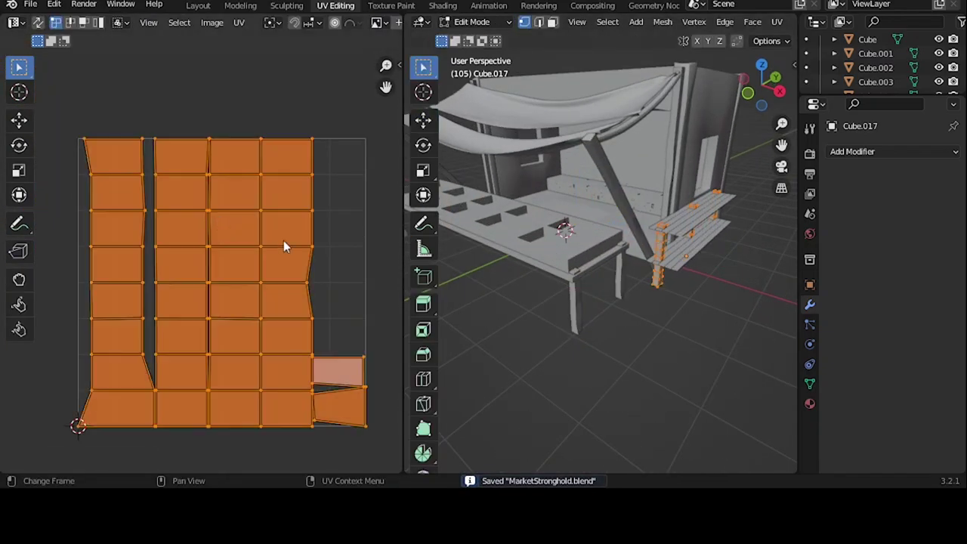
key(s)
click(290, 282)
key(g)
click(384, 195)
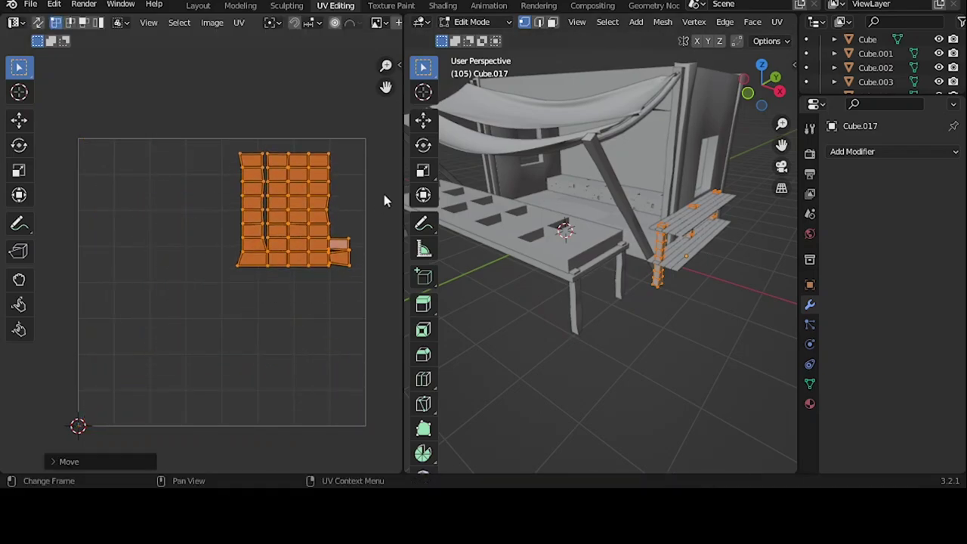
key(s)
click(404, 209)
key(ctrl+s)
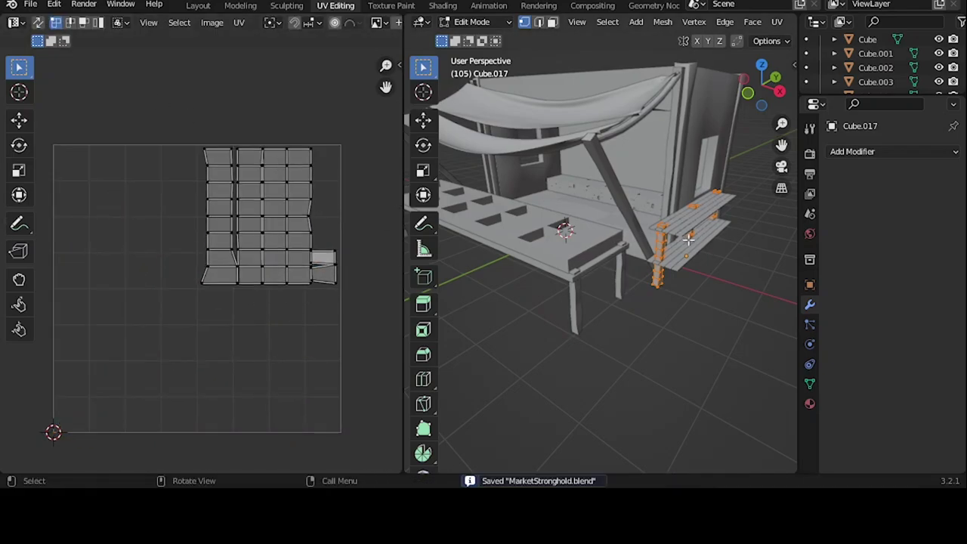
- Look over the shelf Cube.012 and diagonal post, then edit the table top Cube.009
key(Tab)
click(684, 250)
key(Tab)
key(Tab)
mouse_move(680, 224)
middle_down()
mouse_move(605, 170)
mouse_move(612, 257)
middle_up()
click(602, 166)
key(Tab)
key(Tab)
click(612, 261)
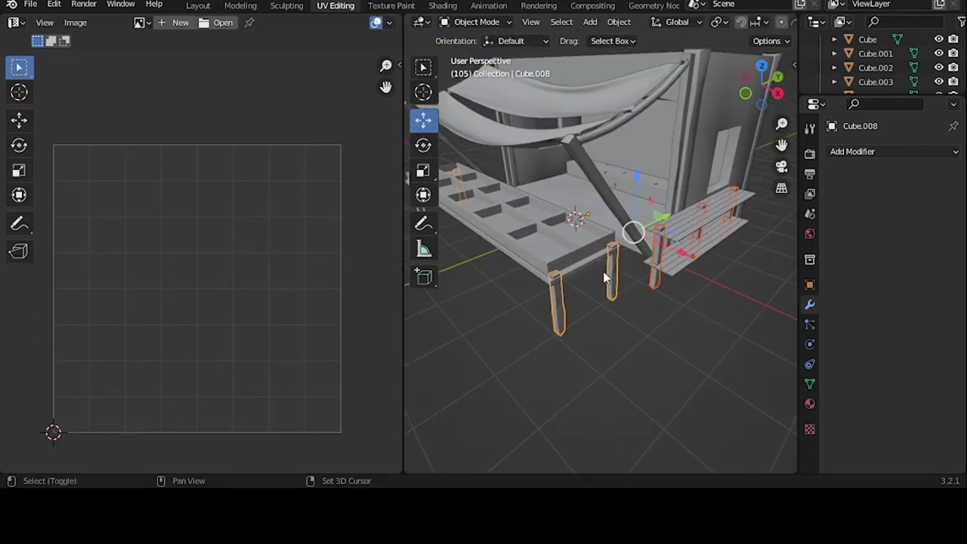
click(602, 257)
- Shrink the table top Cube.009's UV islands, move them into place, and save
key(Tab)
key(Tab)
key(Tab)
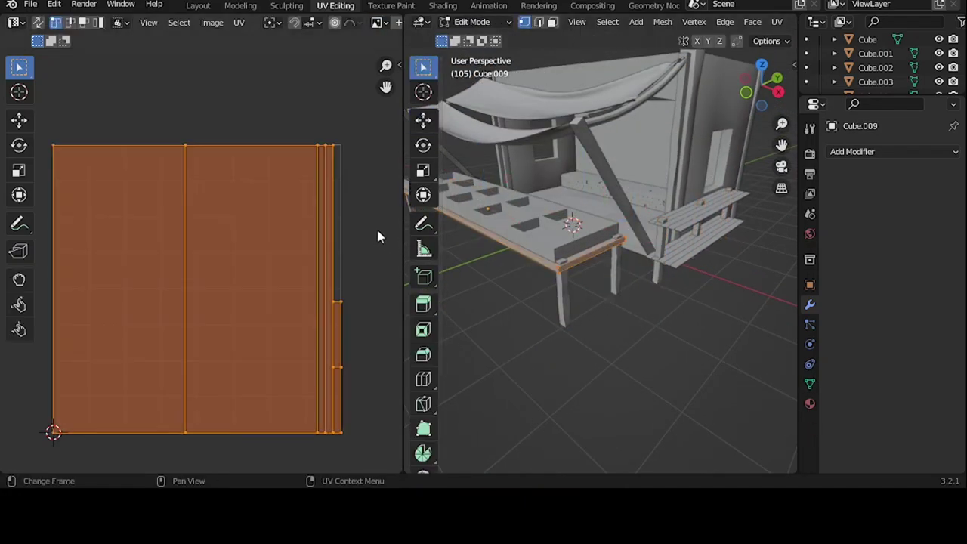
key(s)
click(261, 254)
key(g)
click(233, 337)
- Check the UV layouts of the legs, table top Cube.010, a roof plank and top frame Cube.004, then save
key(Tab)
key(ctrl+s)
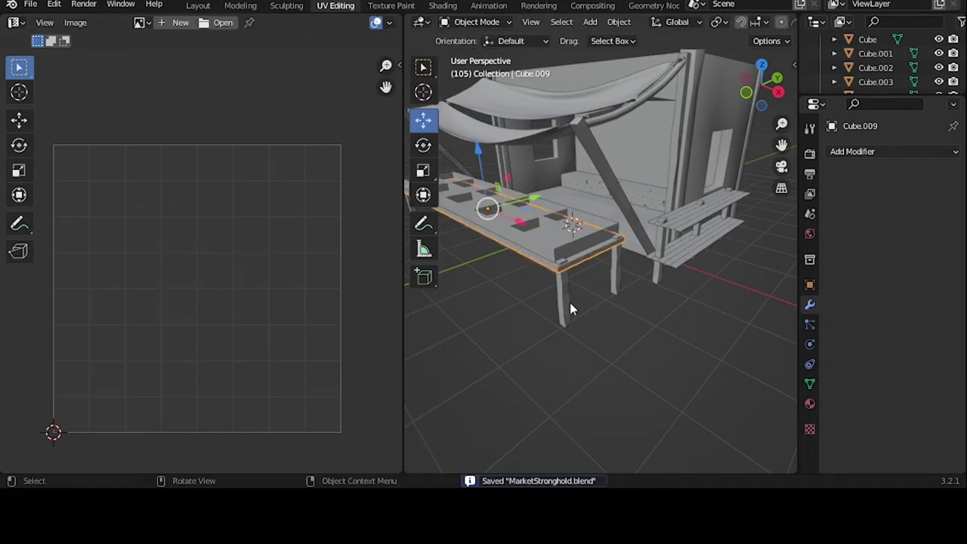
key(Tab)
click(652, 325)
key(Tab)
click(579, 244)
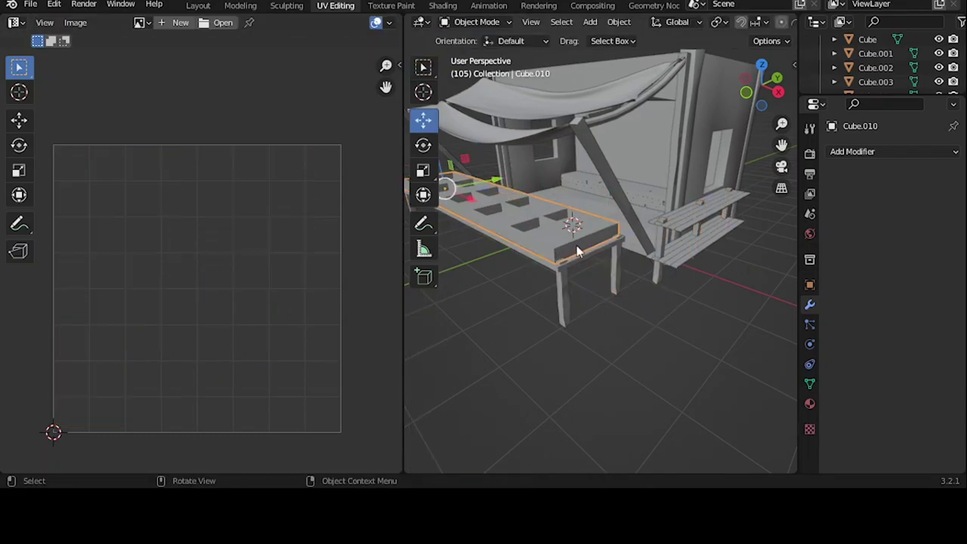
mouse_move(579, 244)
middle_down()
mouse_move(599, 193)
mouse_move(631, 199)
middle_up()
scroll(632, 199, up, 3)
key(Tab)
key(Tab)
click(641, 150)
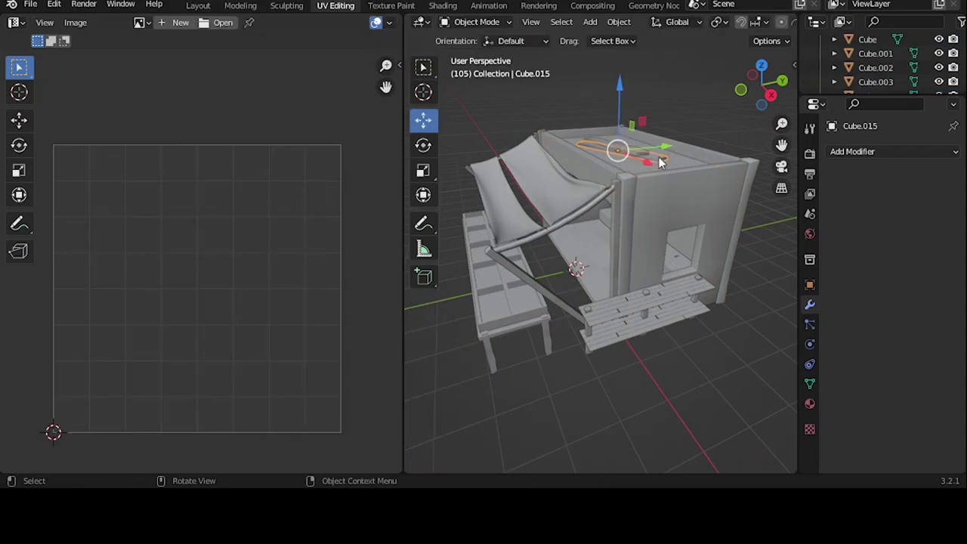
key(Tab)
- Select both corner poles and edit them with all their UVs selected
key(Tab)
click(644, 182)
key(ctrl+s)
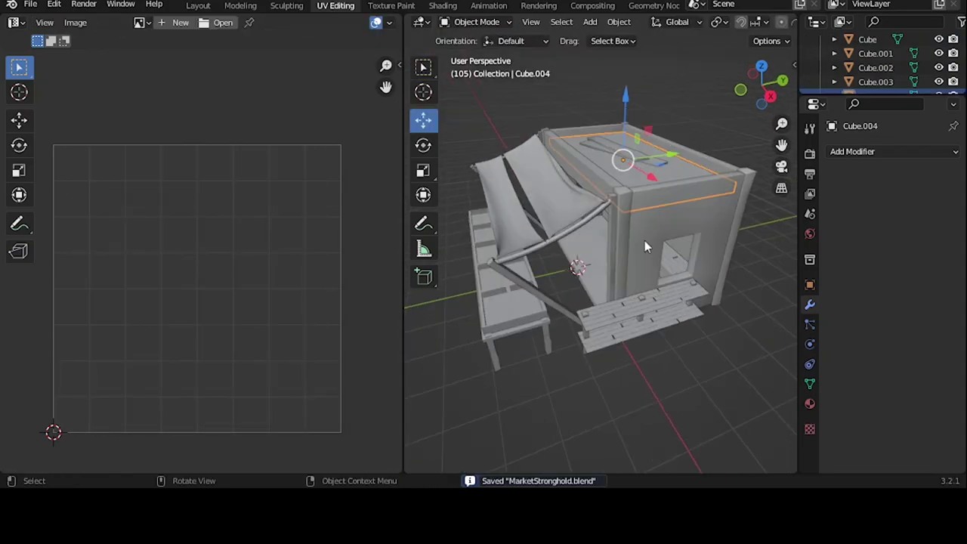
click(546, 309)
mouse_move(645, 241)
middle_down()
mouse_move(546, 309)
mouse_move(641, 233)
middle_up()
click(641, 234)
shift+click(639, 227)
key(Tab)
key(a)
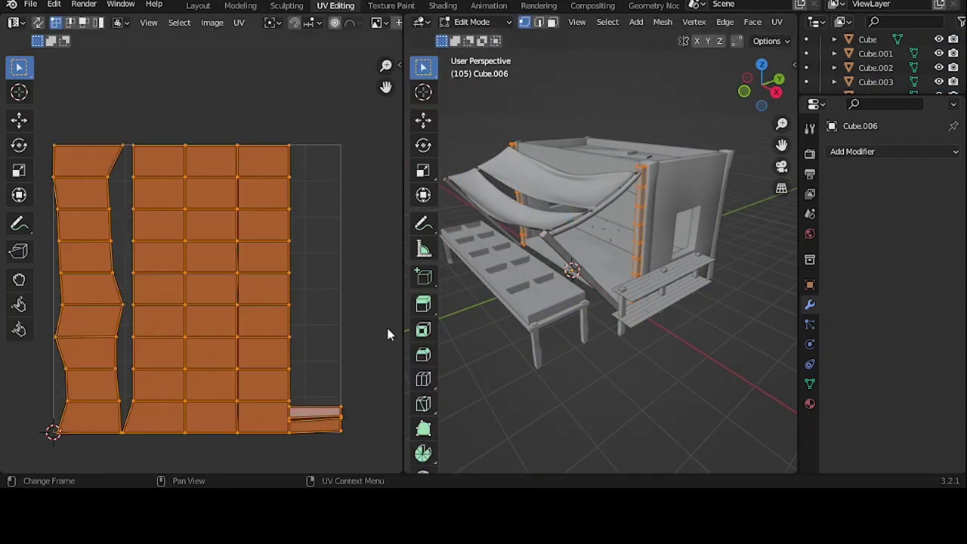
- Shrink the corner poles' UV islands and position them left, up, then slightly lower
key(s)
key(g)
click(267, 281)
key(s)
key(y)
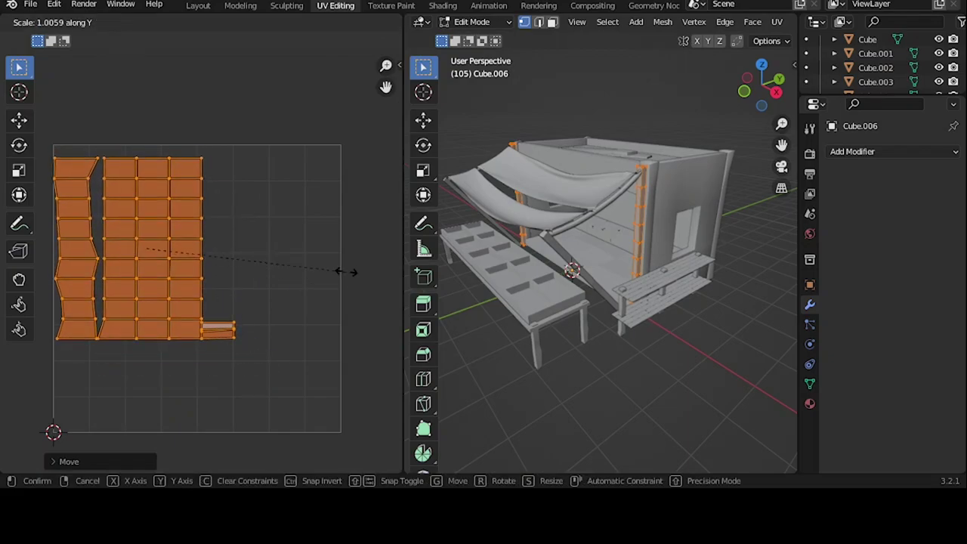
click(63, 266)
key(ctrl+z)
key(g)
click(283, 298)
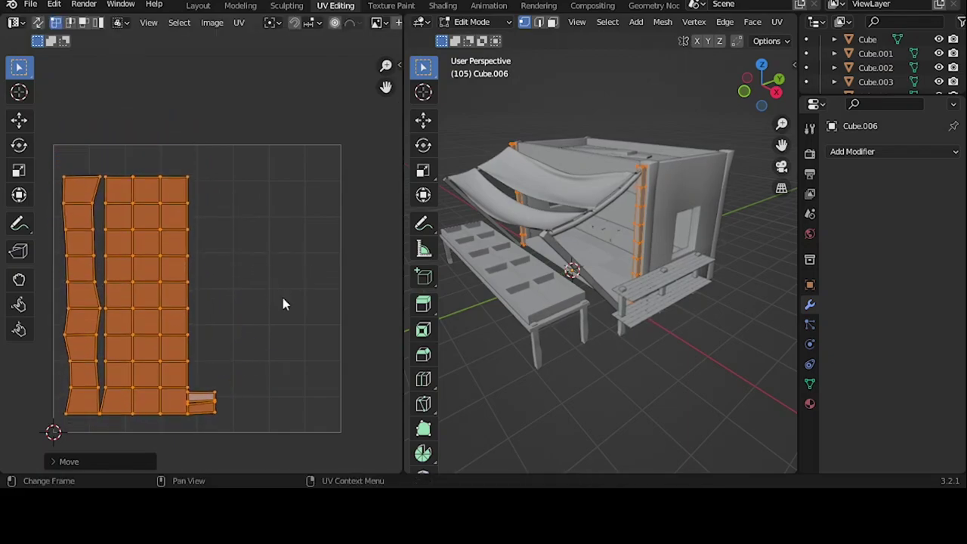
- Narrow the corner poles' UV islands horizontally and save the file
key(s)
key(x)
key(Tab)
key(ctrl+s)
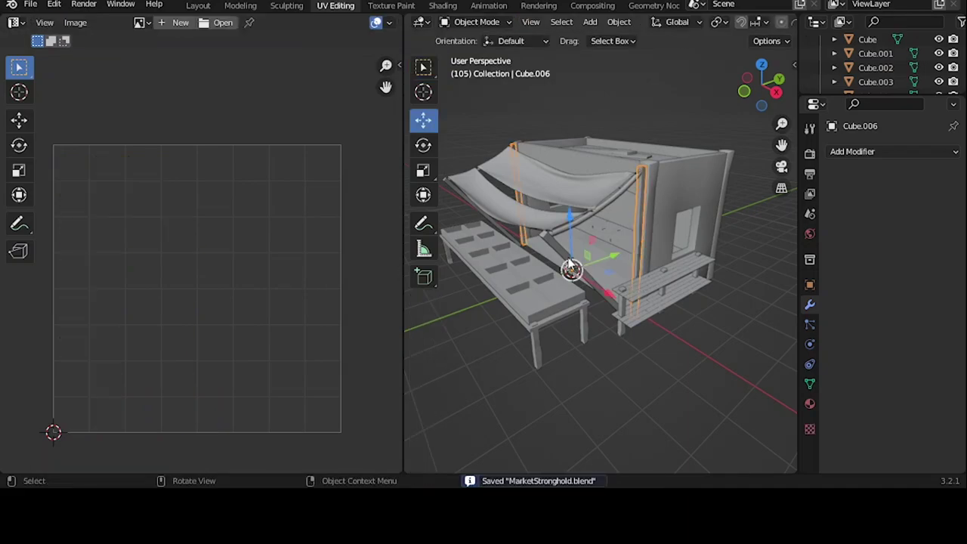
- Shrink Cube.007's UV islands, then enlarge them slightly and move them lower in the square
key(s)
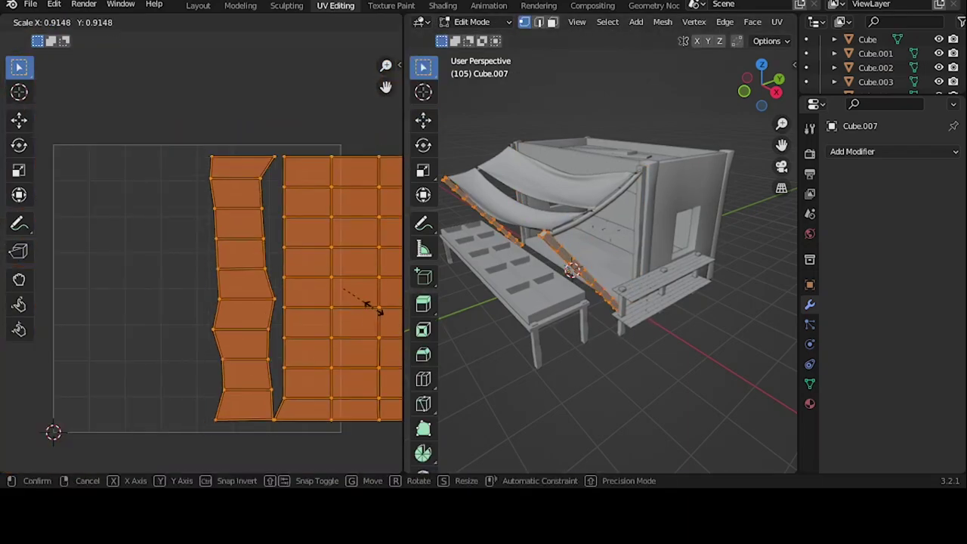
click(353, 296)
key(g)
key(s)
key(g)
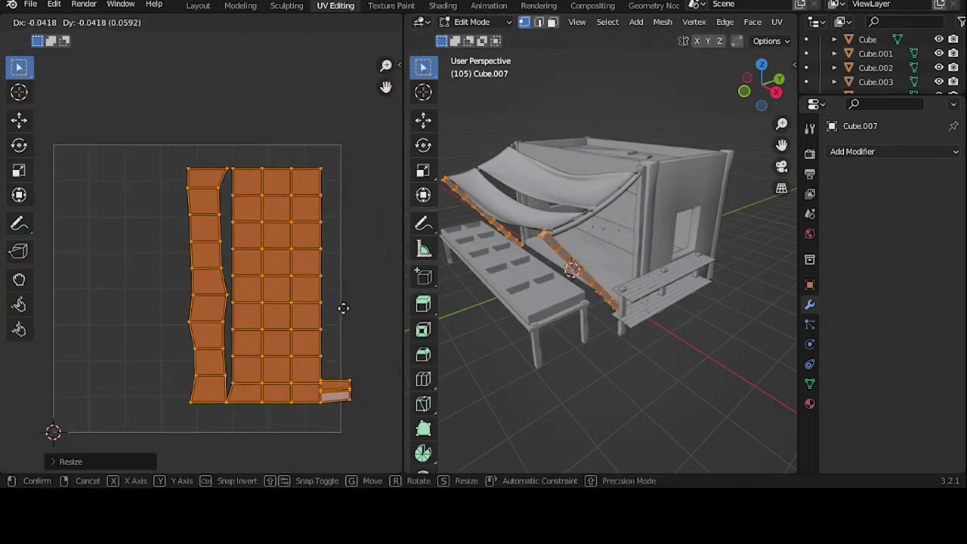
click(344, 324)
- Select the support posts and move their small leftover island and all islands into place
alt+click(640, 252)
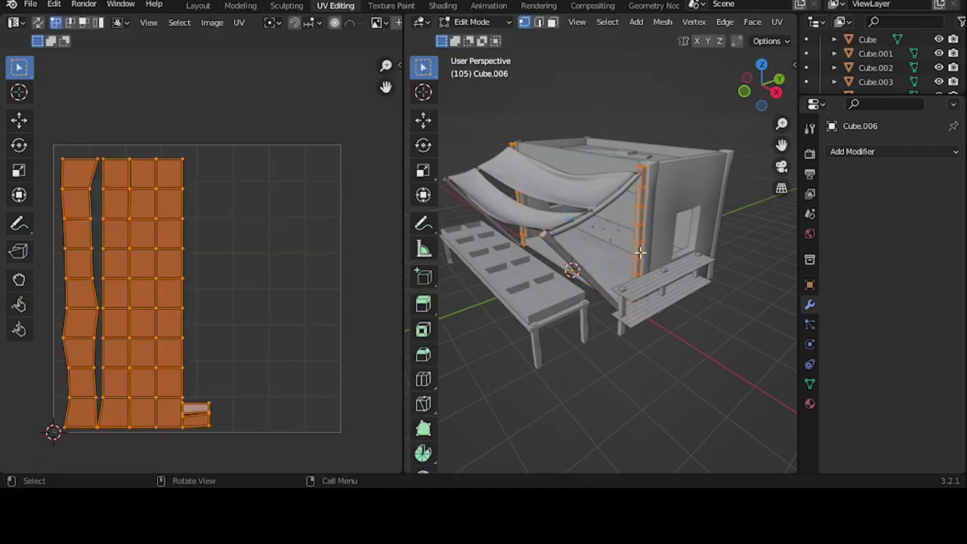
drag(228, 369, 191, 437)
key(g)
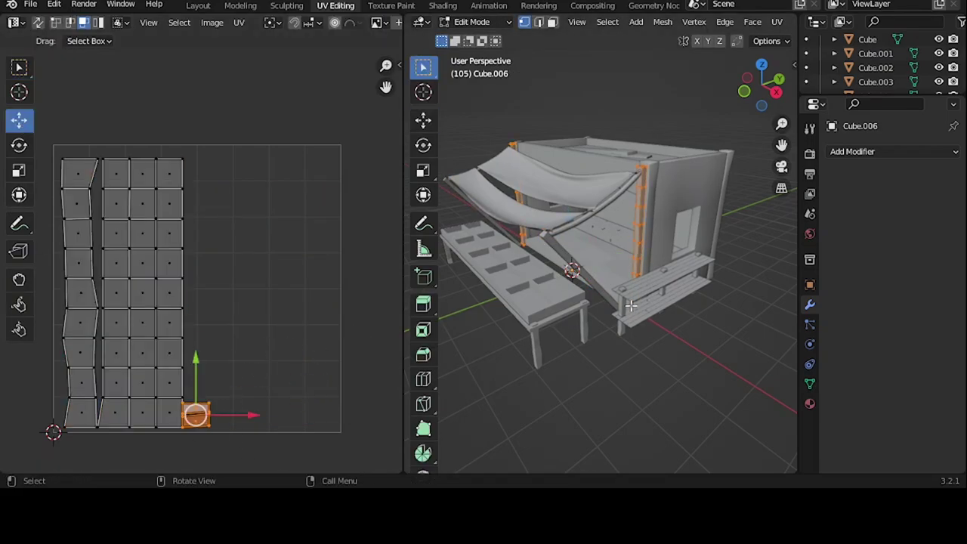
scroll(276, 327, down, 1)
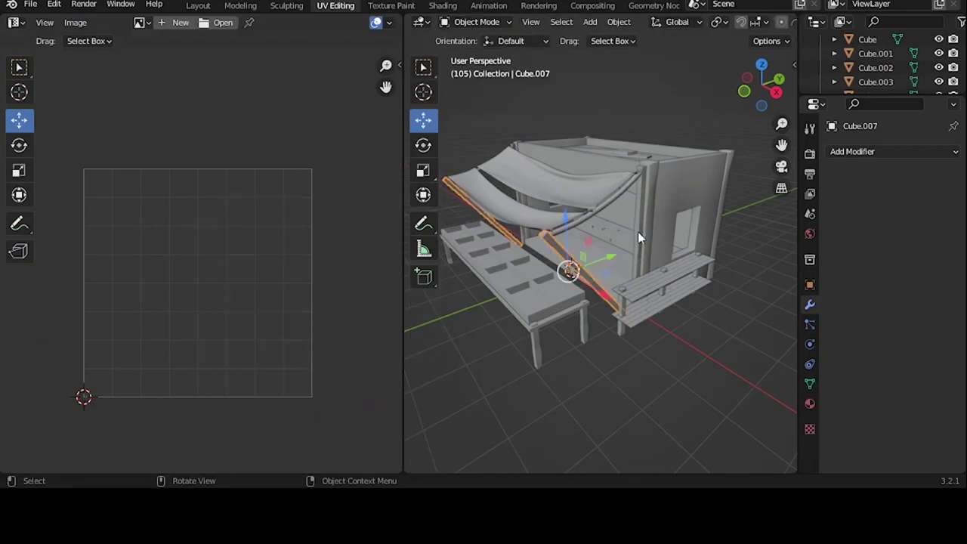
key(a)
key(g)
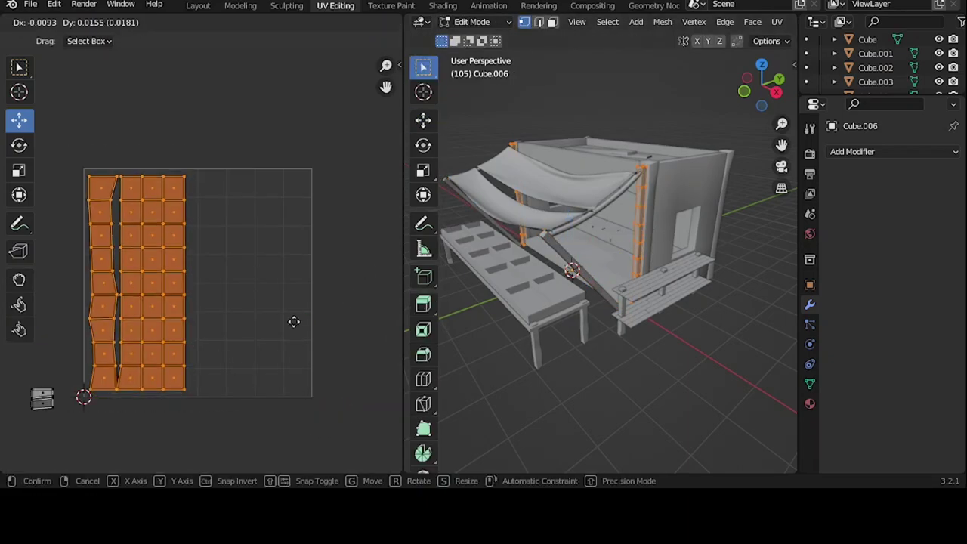
- Squeeze the bench beams' UV islands horizontally, pick the small bottom island, and save
drag(151, 161, 312, 398)
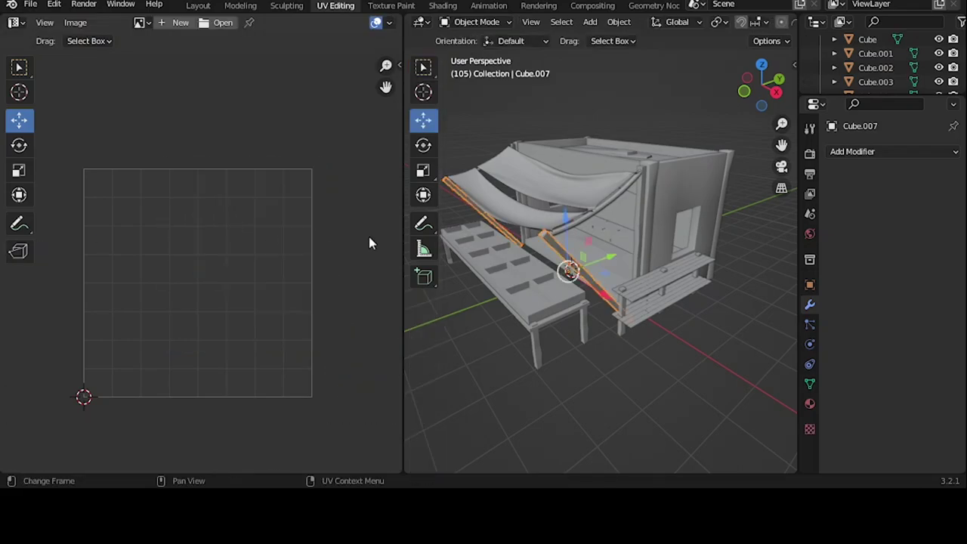
key(a)
key(s)
key(x)
click(354, 254)
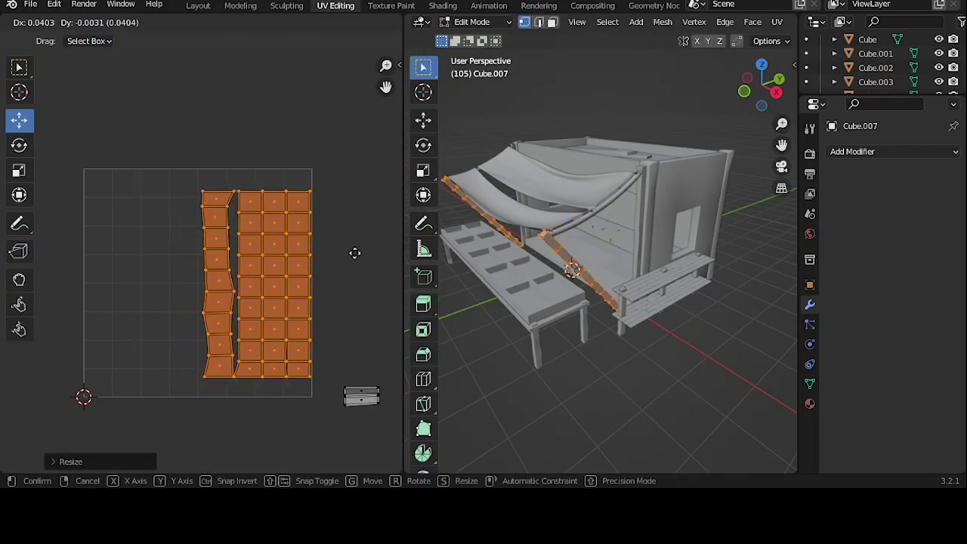
key(g)
click(362, 397)
key(ctrl+s)
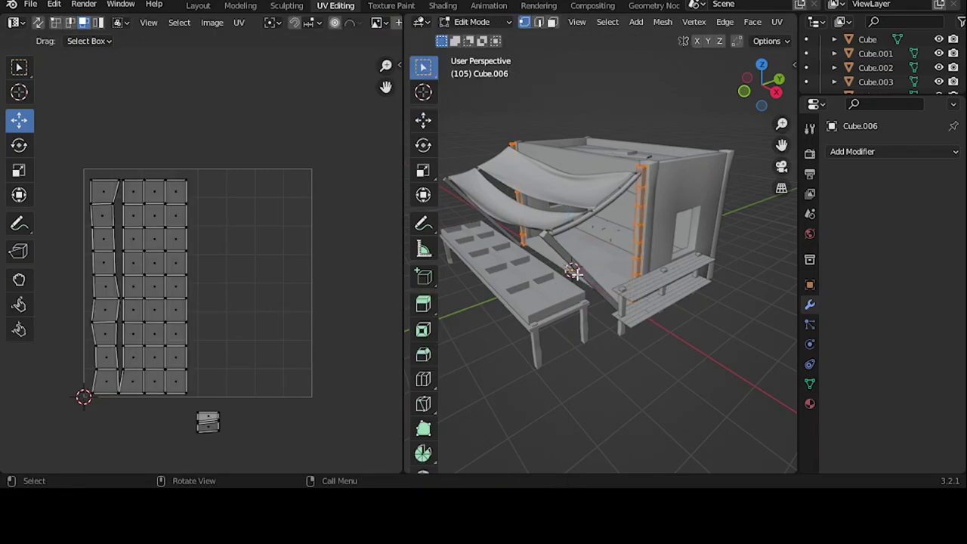
shift+click(574, 272)
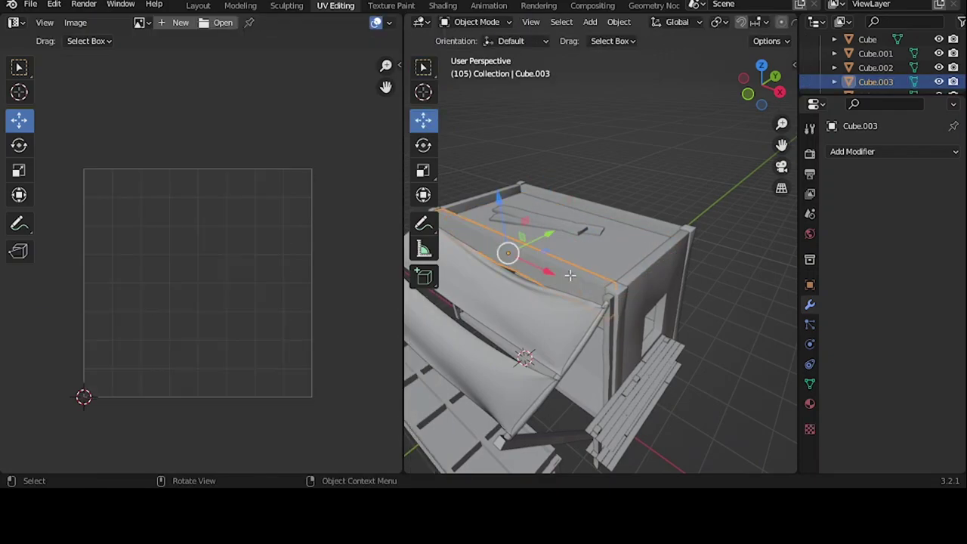
- Move the front beam's UV islands up-left and shrink them
key(g)
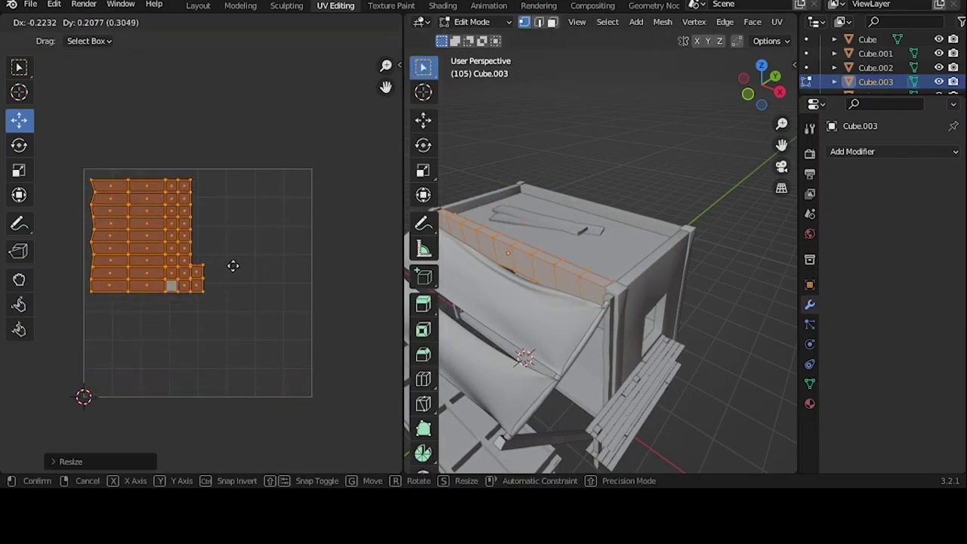
click(231, 268)
key(s)
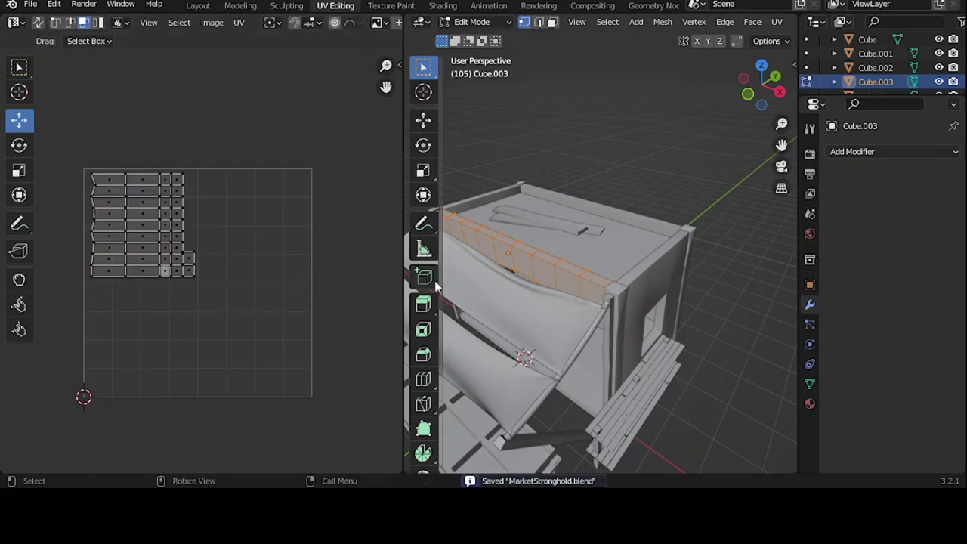
key(s)
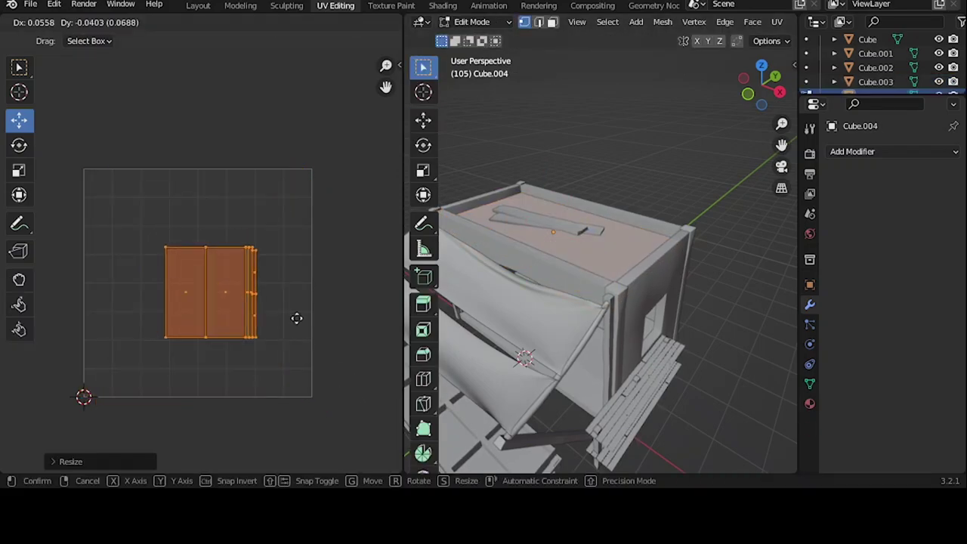
- Shift the lid's whole UV block toward the upper right
key(a)
key(g)
click(363, 279)
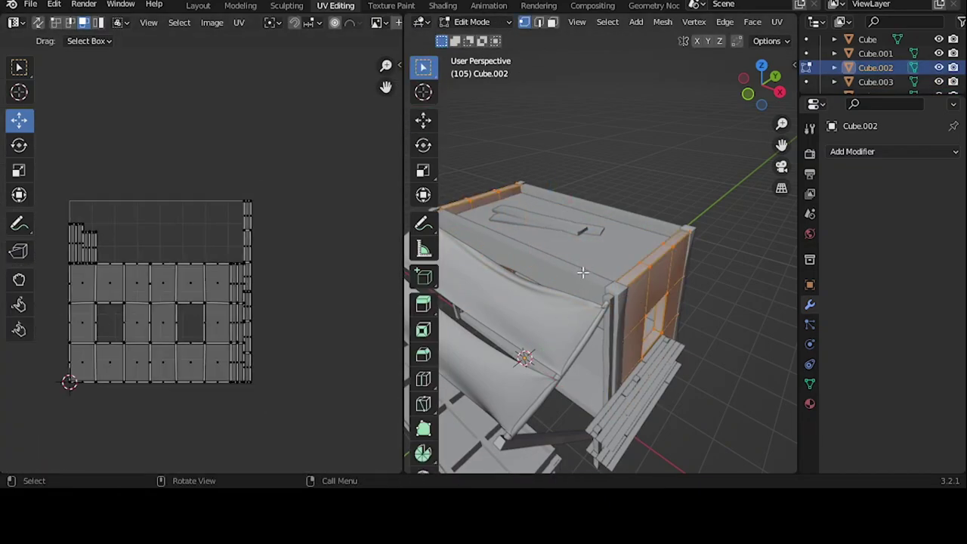
- Shrink the side wall's UV islands and stretch them horizontally inside the square
scroll(189, 287, up, 2)
scroll(227, 302, down, 2)
key(a)
key(s)
click(352, 329)
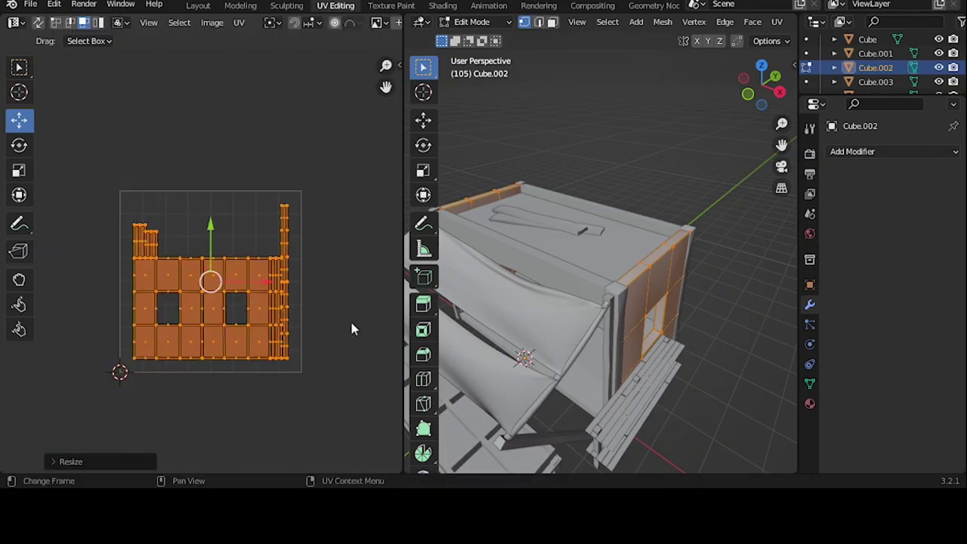
scroll(351, 328, up, 2)
key(s)
key(x)
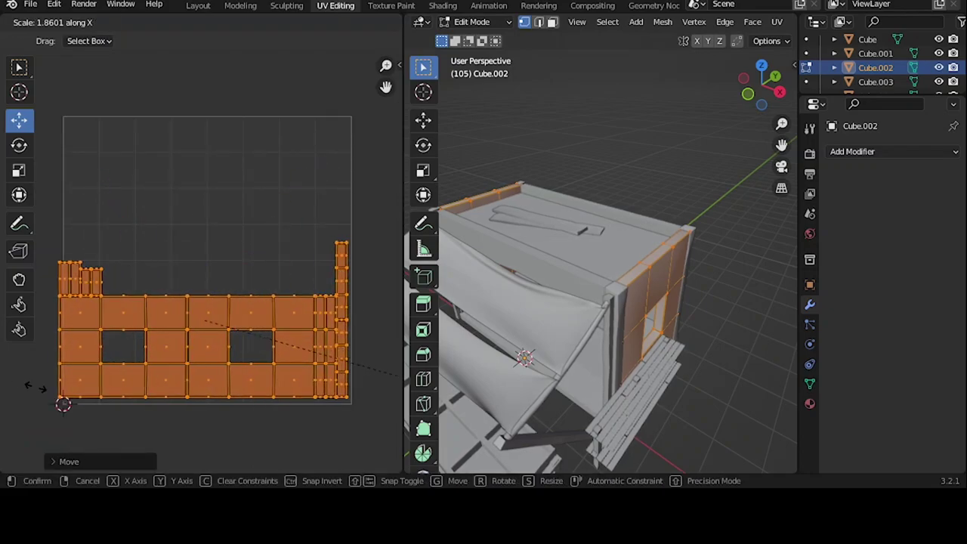
click(34, 388)
key(g)
key(Escape)
- Select the connected upright UV strip and begin rotating it
click(343, 261)
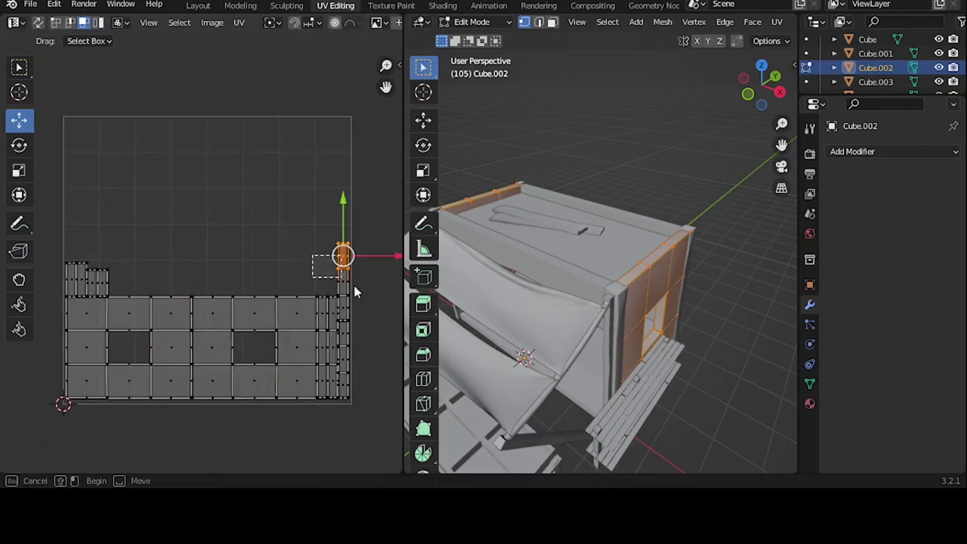
key(l)
scroll(355, 292, up, 2)
key(r)
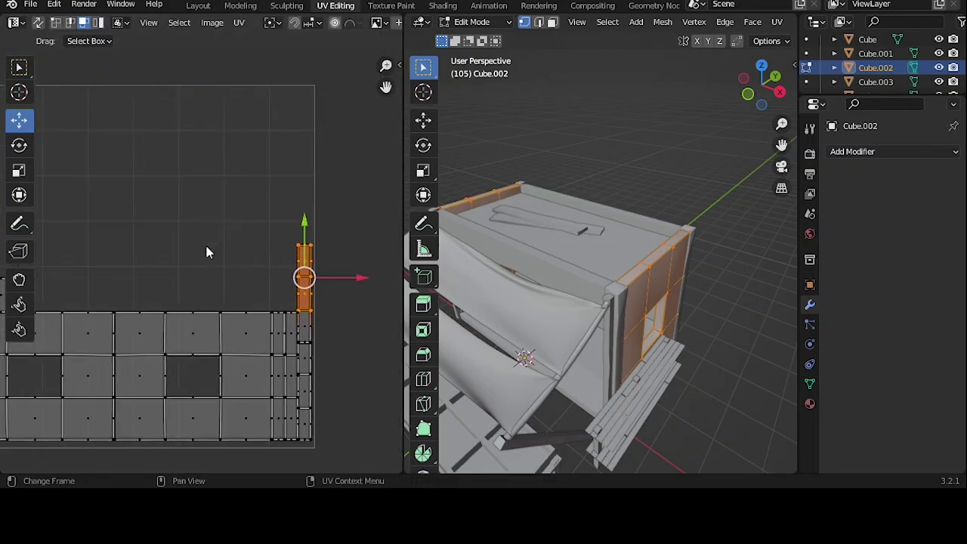
key(Tab)
- Edit lid and wall together, rotate the vertical strip 90° and place it below the lid island, then save
shift+click(567, 275)
key(Tab)
scroll(307, 200, up, 2)
key(l)
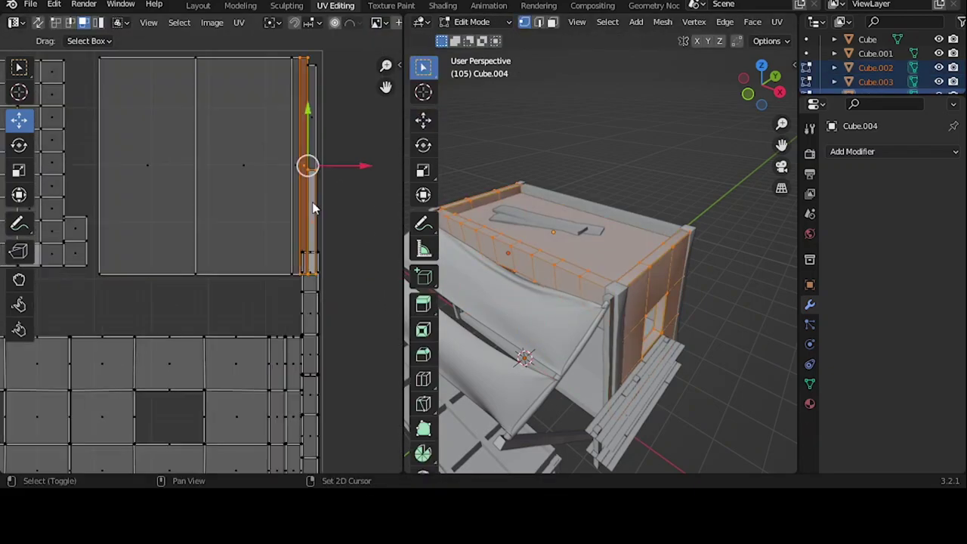
key(g)
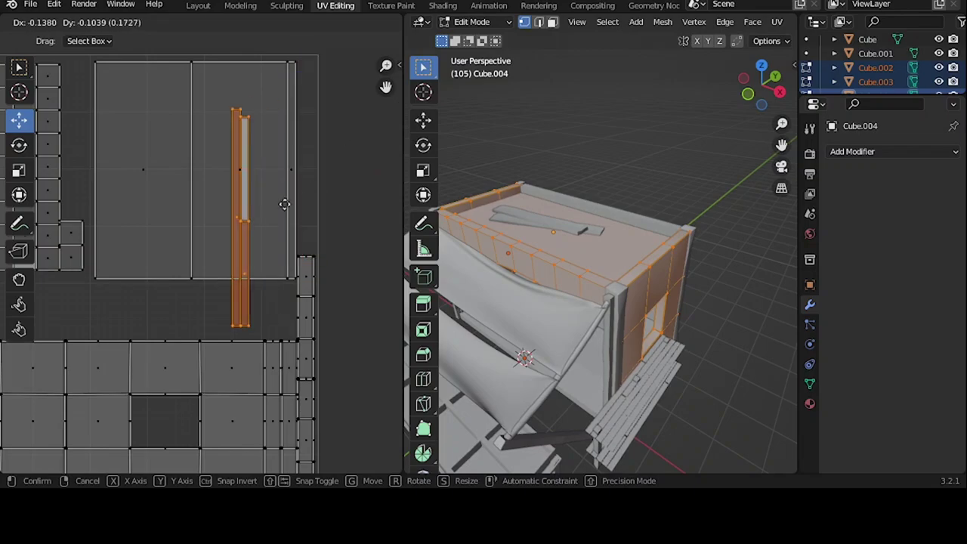
click(256, 214)
click(334, 217)
key(g)
click(330, 269)
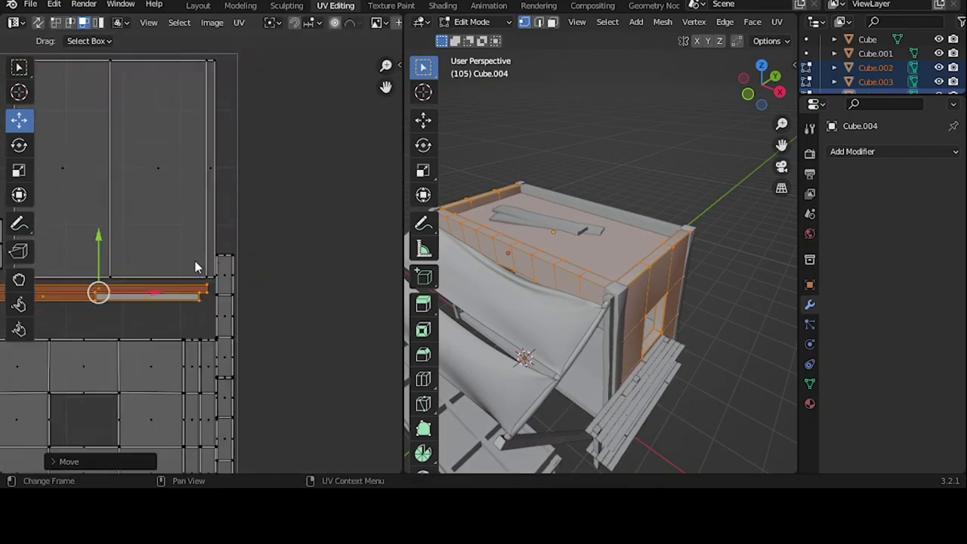
scroll(270, 234, down, 3)
key(g)
key(ctrl+s)
- Return to Object Mode, save again, and select the back wall object
key(Tab)
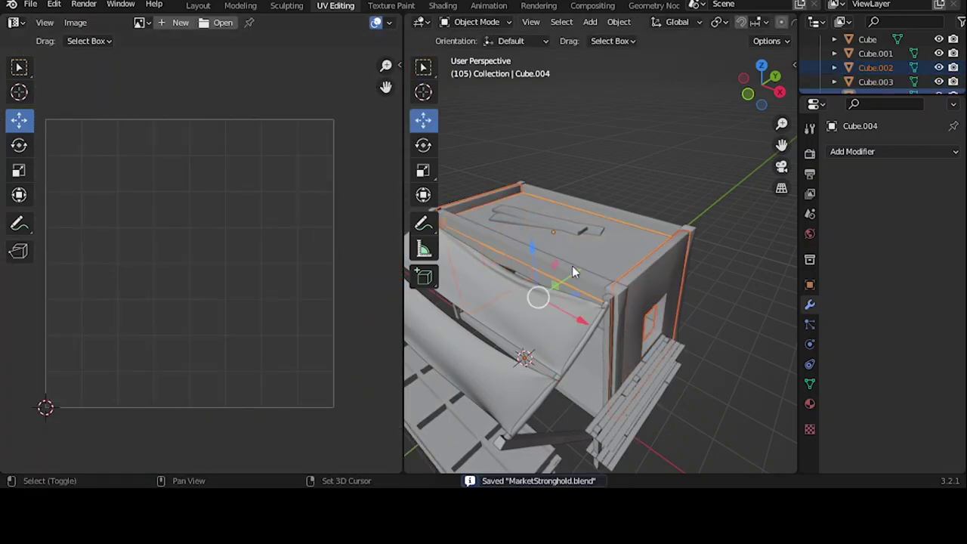
key(ctrl+j)
key(ctrl+s)
click(648, 227)
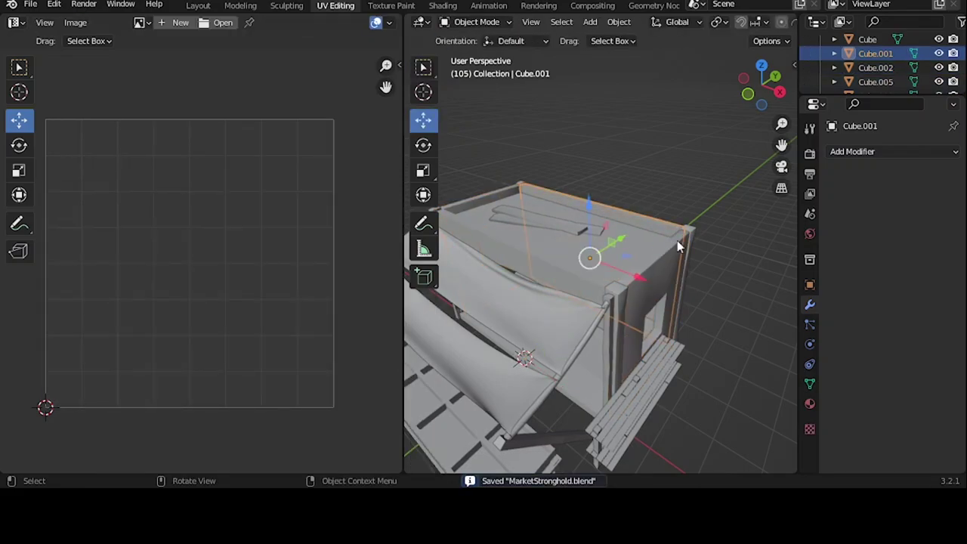
scroll(678, 240, down, 3)
scroll(868, 68, down, 2)
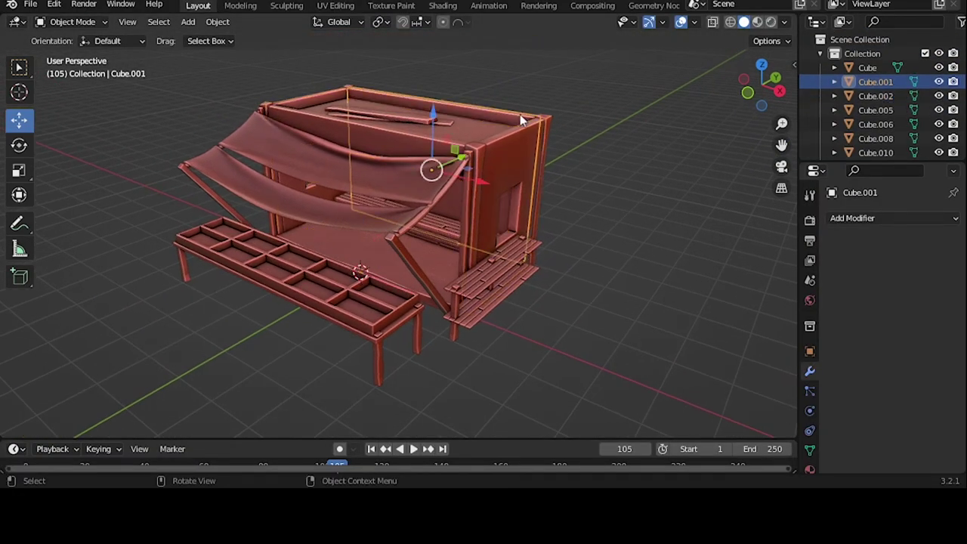
- Identify the stall's generic posts, bench and awning parts, and rename the first Cube object
click(466, 218)
click(458, 313)
click(401, 313)
scroll(402, 313, down, 3)
scroll(869, 98, down, 3)
click(873, 119)
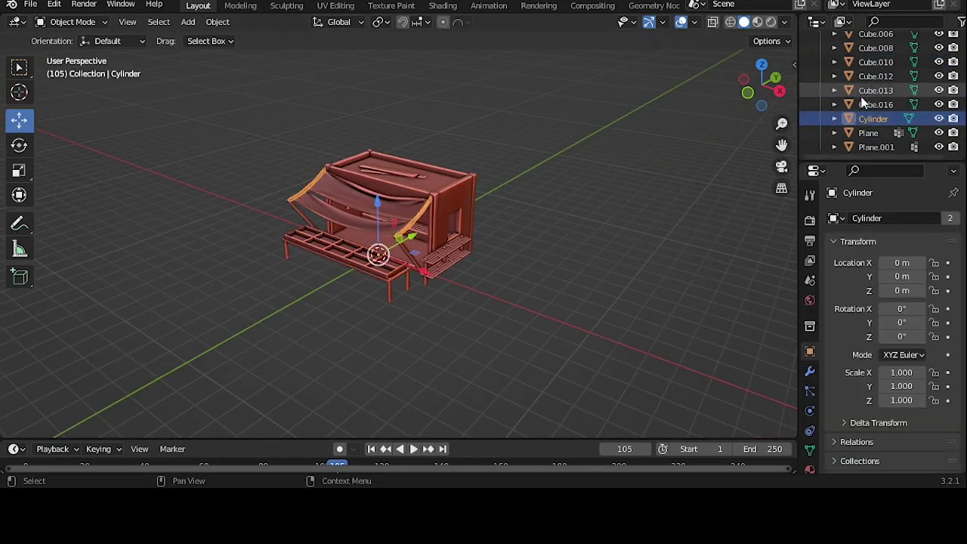
click(873, 119)
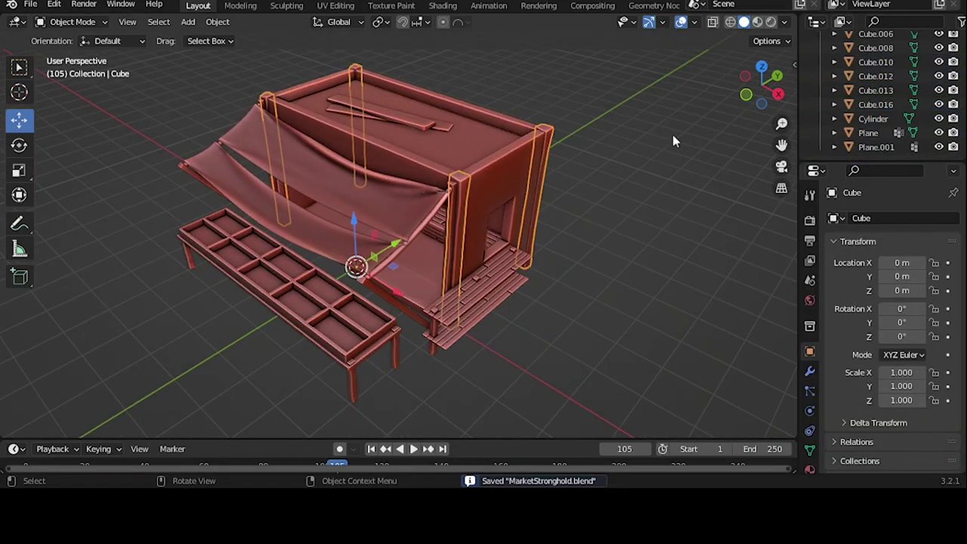
scroll(869, 98, up, 5)
double_click(867, 67)
key(Return)
click(873, 69)
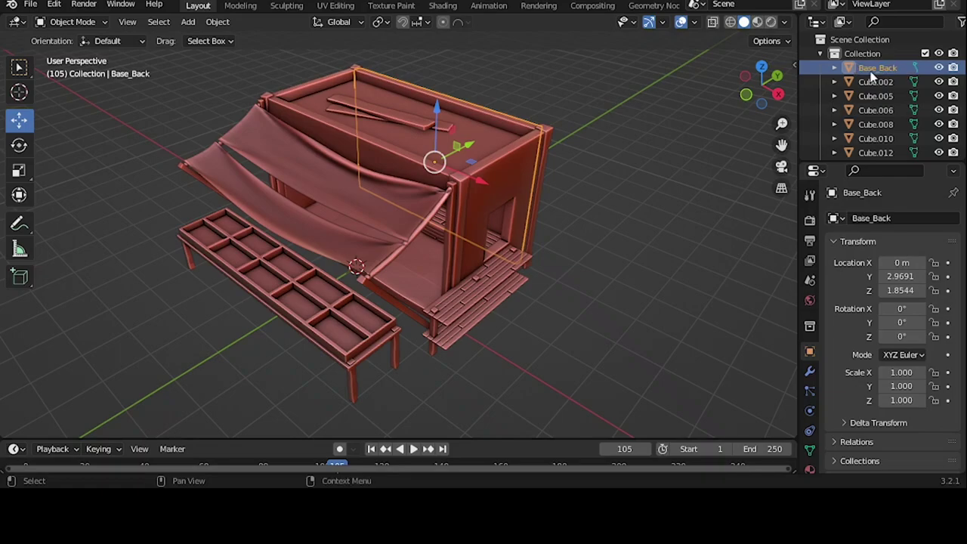
- Rename Cube.002 through Cube.012, including the Log_Flag part, and save the file
double_click(875, 82)
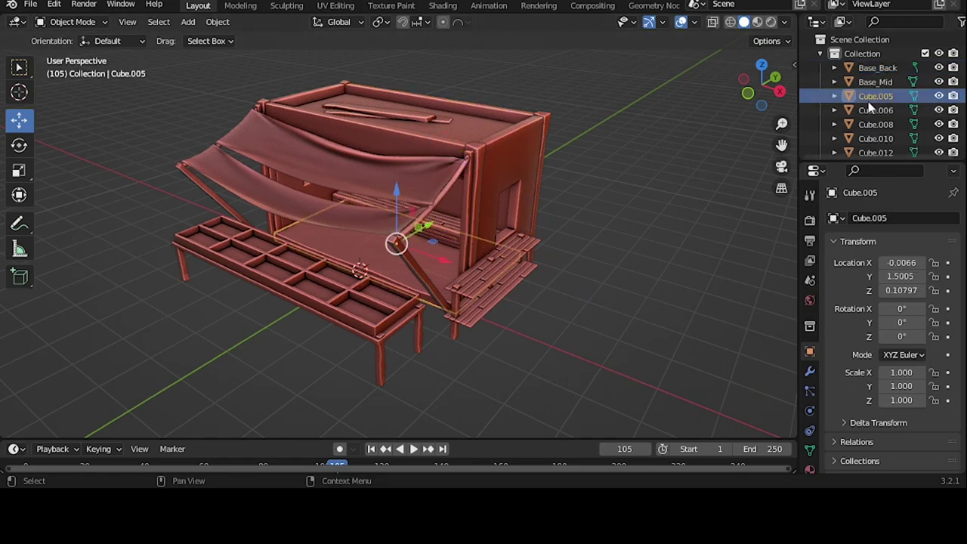
double_click(873, 110)
scroll(877, 113, down, 1)
text(Log_Front)
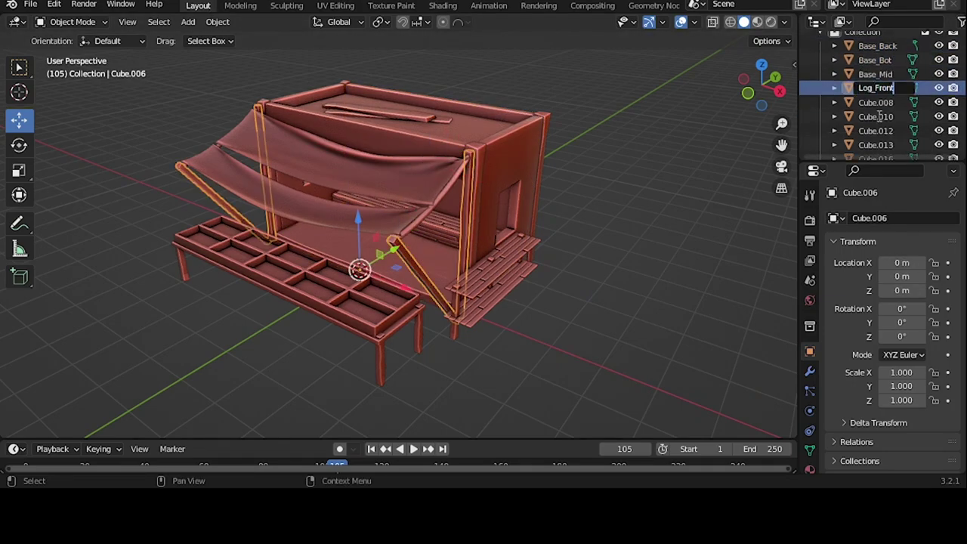
double_click(878, 87)
text(Pla)
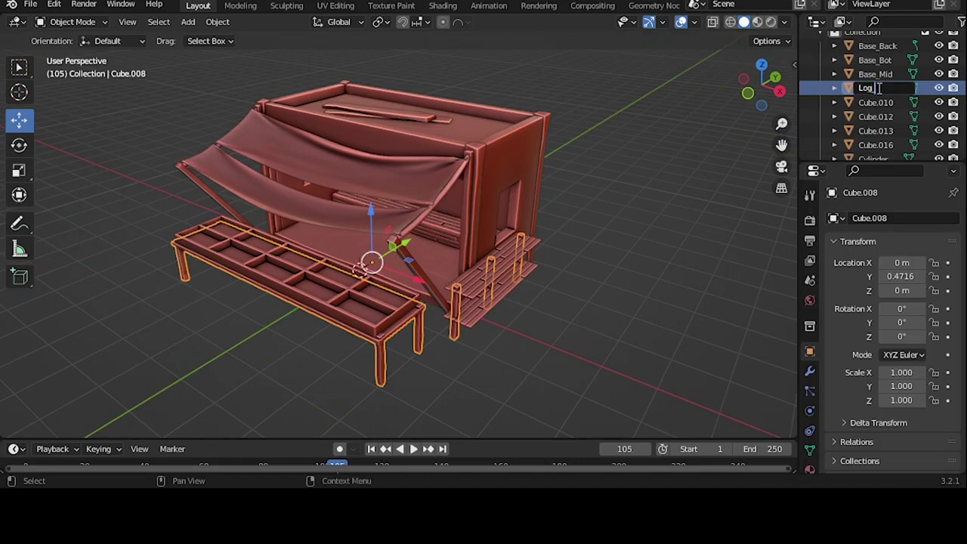
double_click(879, 87)
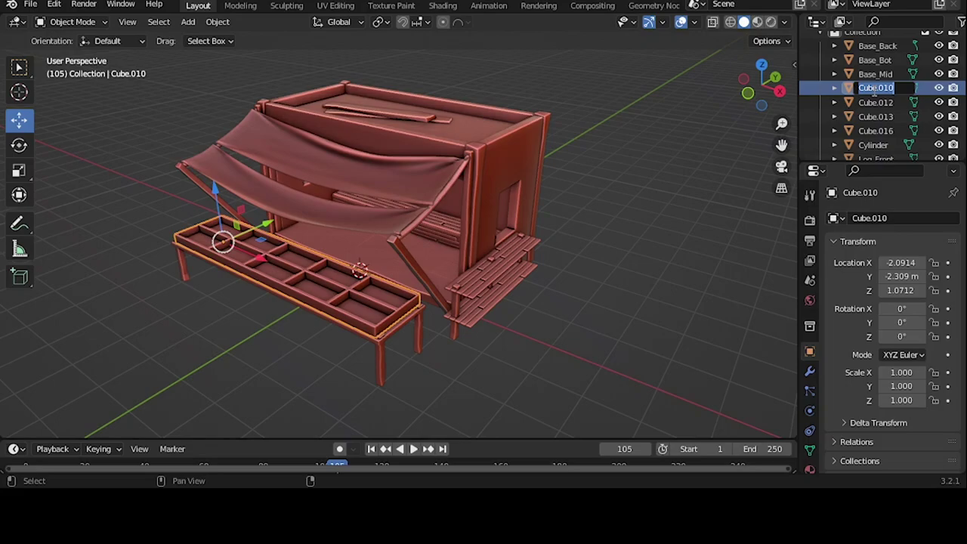
click(884, 102)
text(Log_Flag)
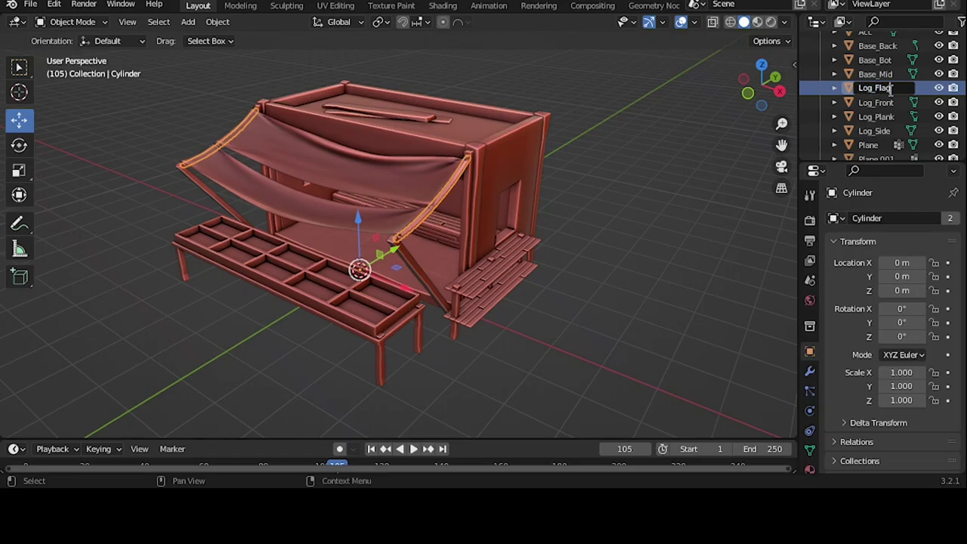
key(Return)
key(ctrl+s)
- Rename the Plane and Plane.001 objects, save, and show the Acc1 awning in UV Editing
scroll(884, 91, down, 2)
double_click(871, 90)
text(Acc)
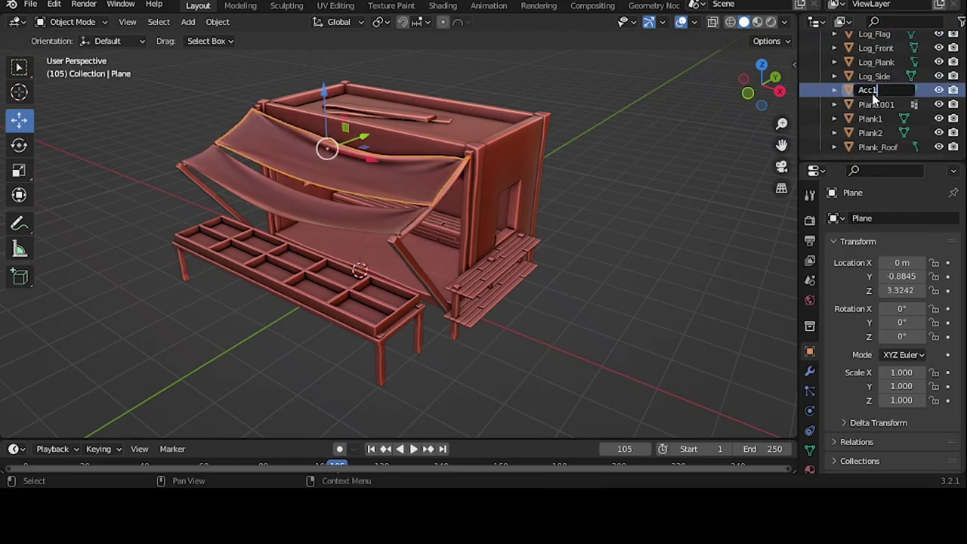
key(Return)
double_click(873, 102)
text(A)
key(ctrl+s)
scroll(869, 91, up, 3)
click(869, 82)
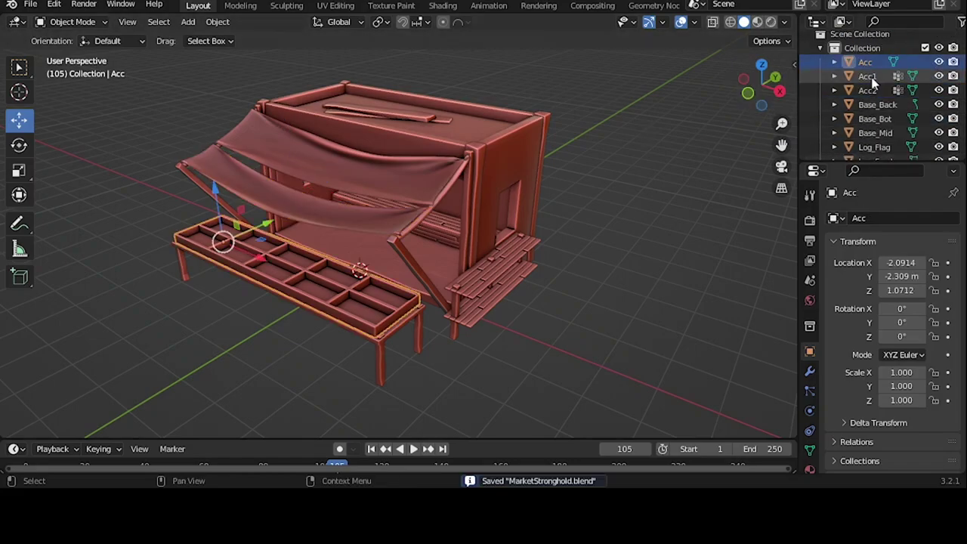
click(336, 6)
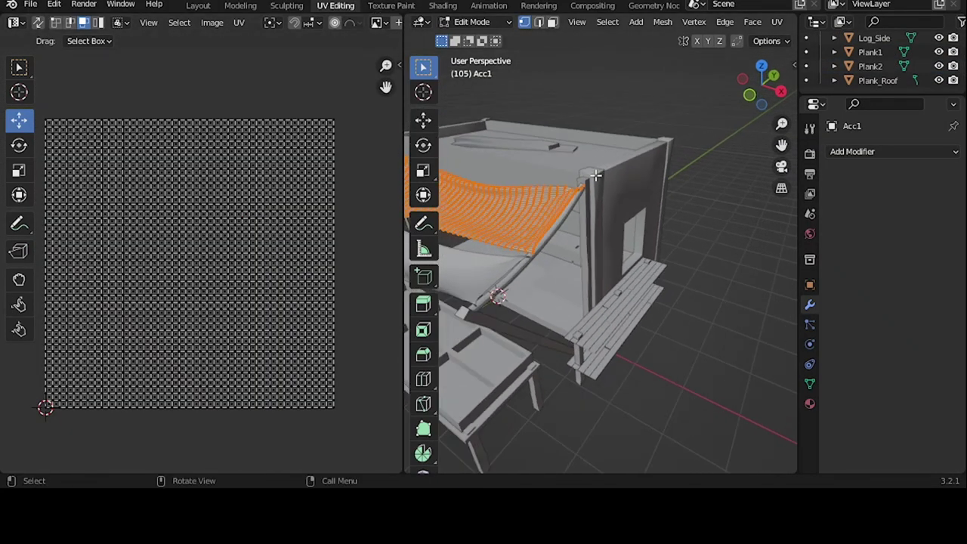
- Put the Plank2 object into edit mode in UV Editing to display its islands
click(198, 5)
click(336, 6)
mouse_move(570, 253)
middle_down()
mouse_move(592, 271)
mouse_move(637, 233)
mouse_move(623, 231)
middle_up()
click(492, 314)
key(Tab)
key(Tab)
click(576, 247)
key(Tab)
scroll(352, 280, up, 2)
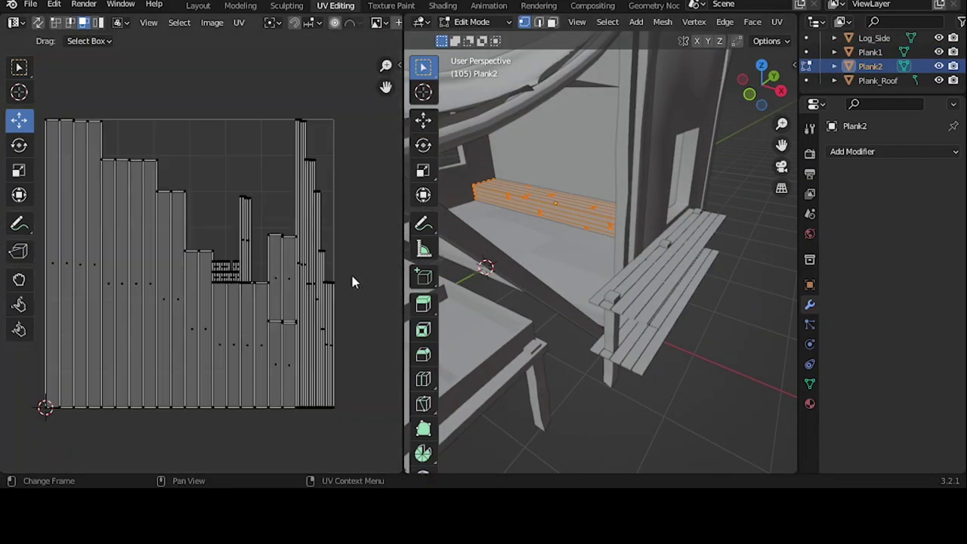
scroll(352, 281, up, 3)
scroll(353, 280, up, 2)
click(656, 284)
key(Tab)
key(Home)
click(548, 204)
key(Tab)
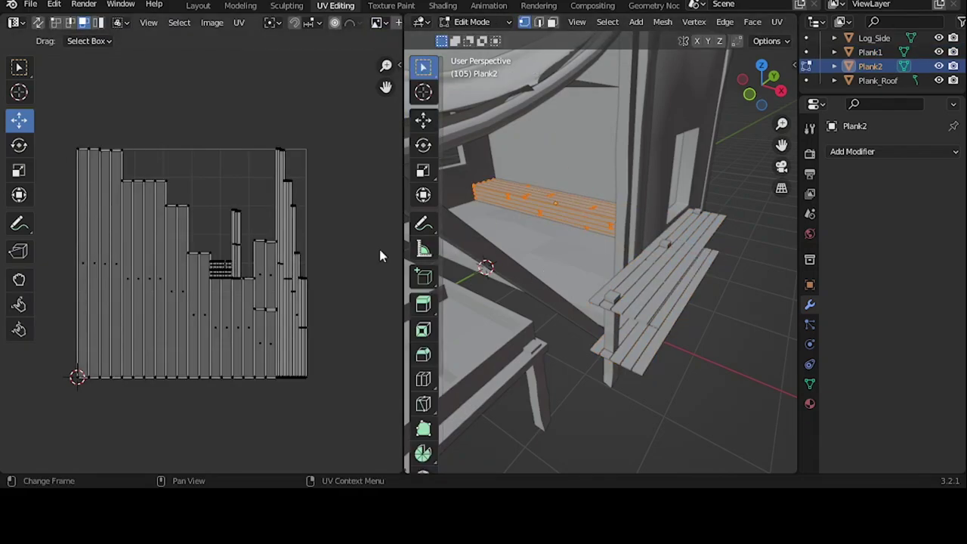
- Squash all of Plank2's UV islands vertically and move them to the bottom of the UV square
key(a)
key(s)
key(y)
click(308, 254)
key(g)
click(370, 236)
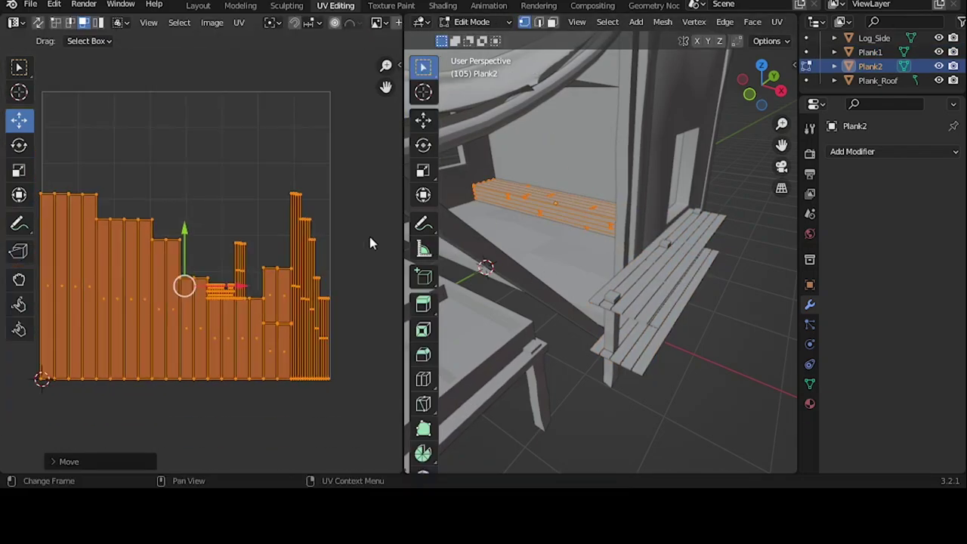
key(s)
key(y)
click(334, 233)
key(g)
click(340, 284)
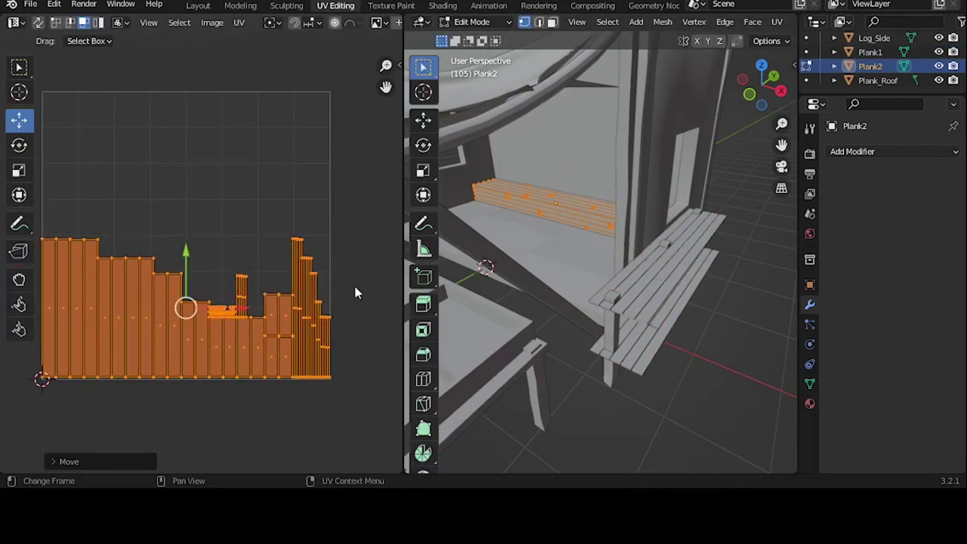
key(s)
key(y)
click(344, 273)
key(Tab)
- Squash Plank1's UV islands and move them to the top of the UV square
click(738, 285)
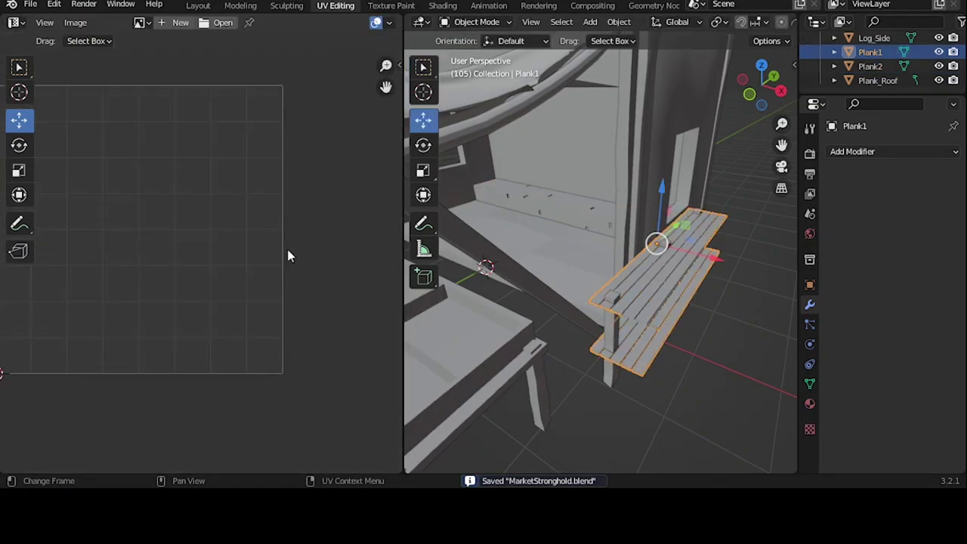
key(Tab)
key(s)
click(340, 272)
key(g)
key(y)
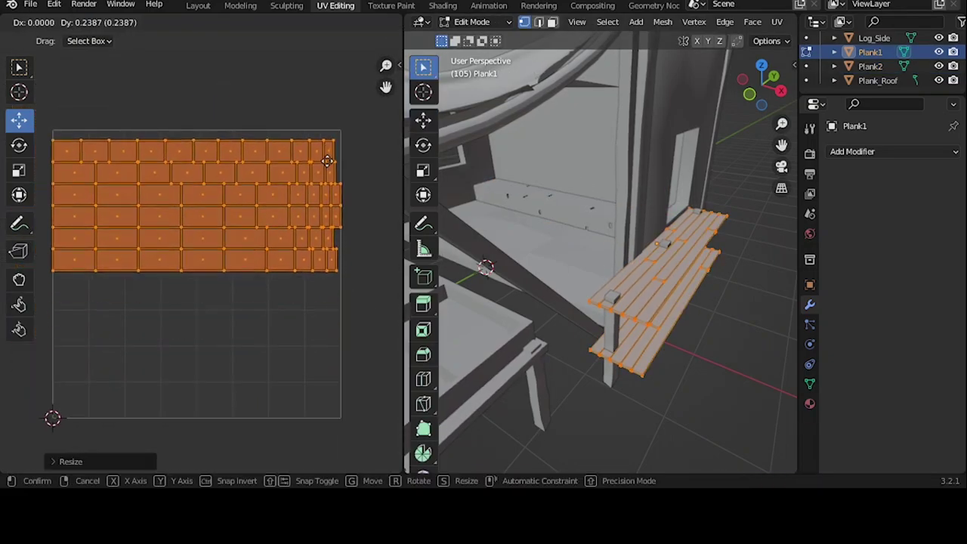
click(371, 183)
click(371, 182)
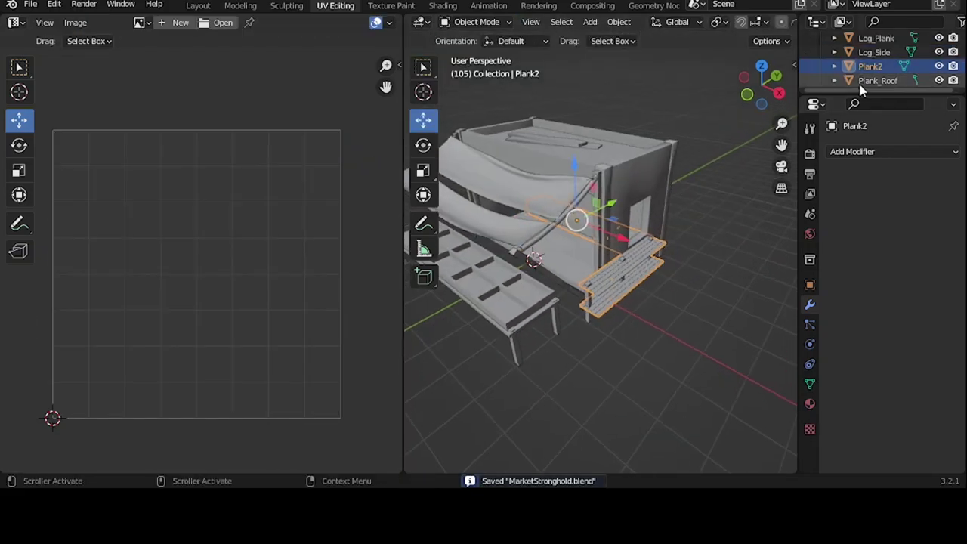
- Return to the Layout workspace with the Log_Front object selected
click(626, 247)
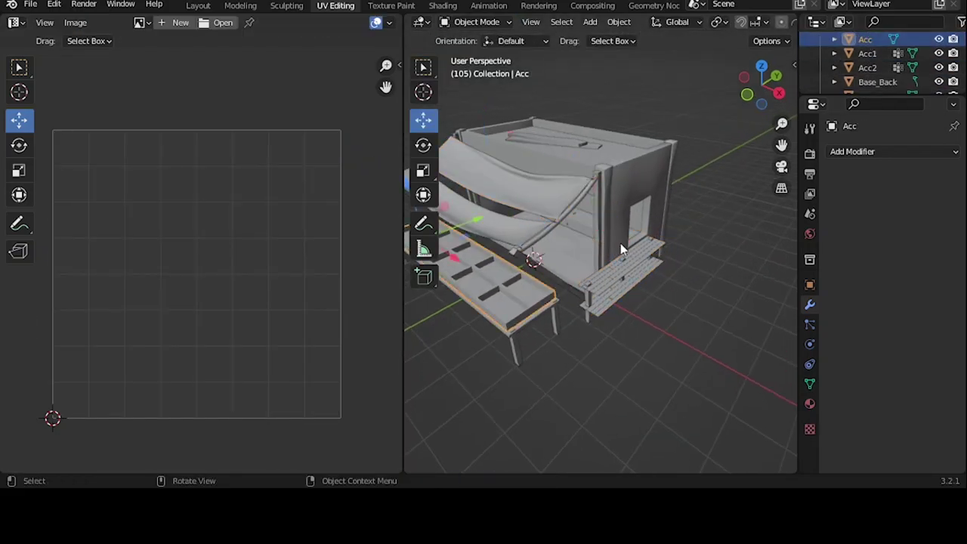
click(198, 6)
click(874, 90)
- Save the file and rename the Acc object's material to Acc
middle_drag(425, 179, 451, 189)
key(ctrl+s)
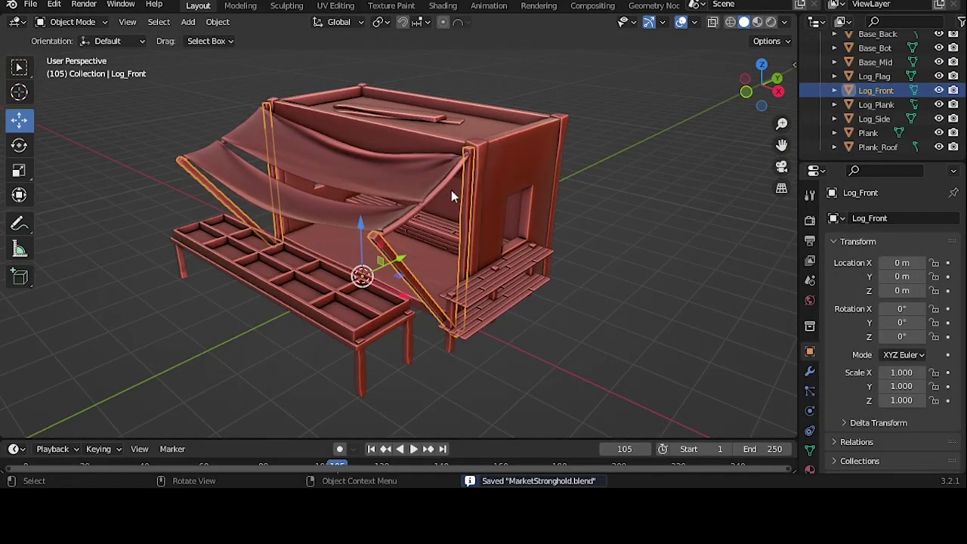
click(810, 371)
click(810, 469)
scroll(877, 101, up, 3)
click(865, 67)
click(910, 278)
double_click(900, 221)
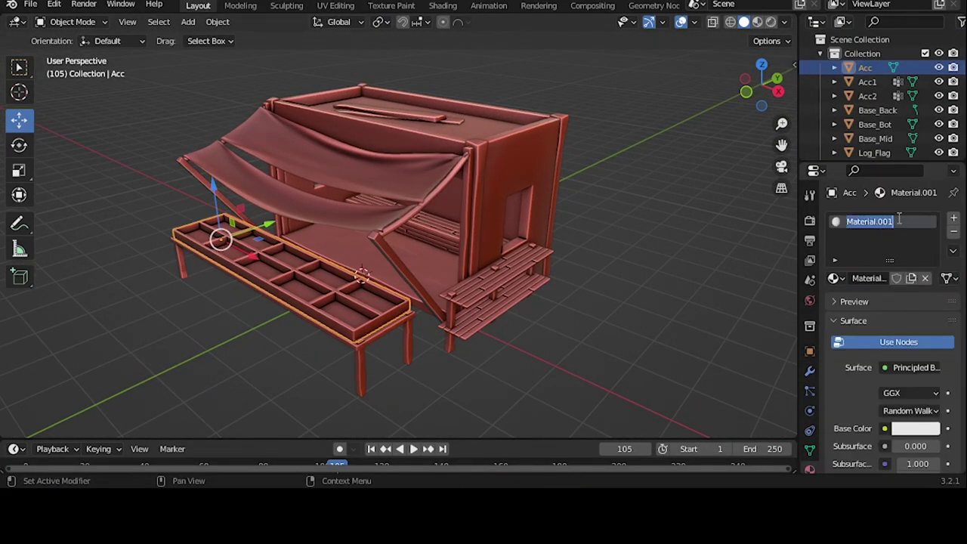
- Name the Acc1, Acc2 and Base_Back materials after their objects
click(868, 81)
double_click(884, 221)
click(868, 96)
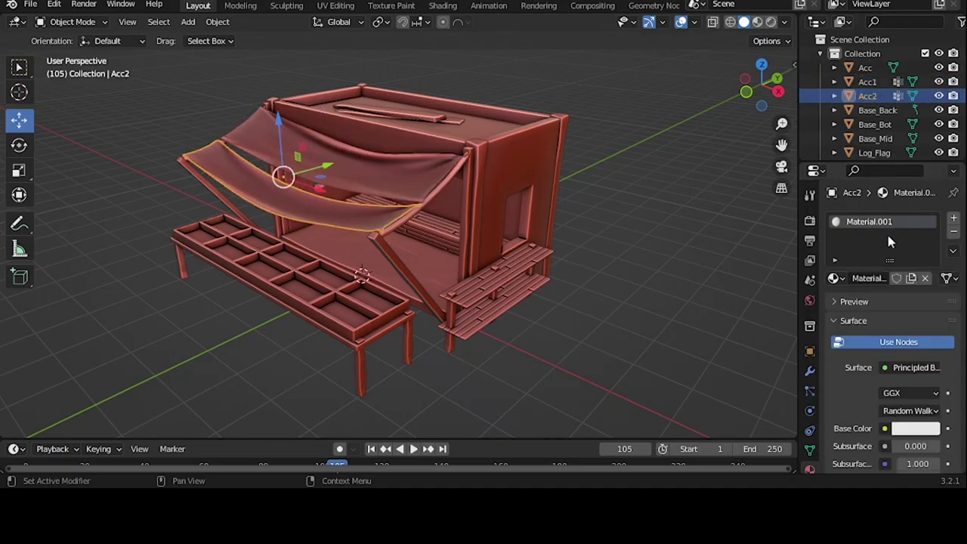
text(Acc2)
click(879, 110)
double_click(884, 221)
text(Base_Ba)
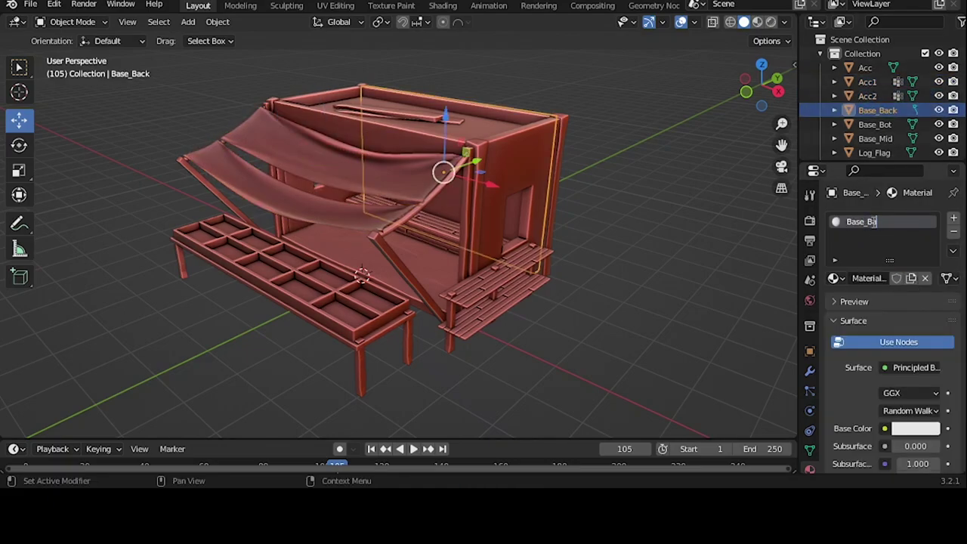
text(ck)
key(Return)
- Name the Base_Bot, Base_Mid and Log_Flag materials after their objects, saving along the way
scroll(875, 109, down, 3)
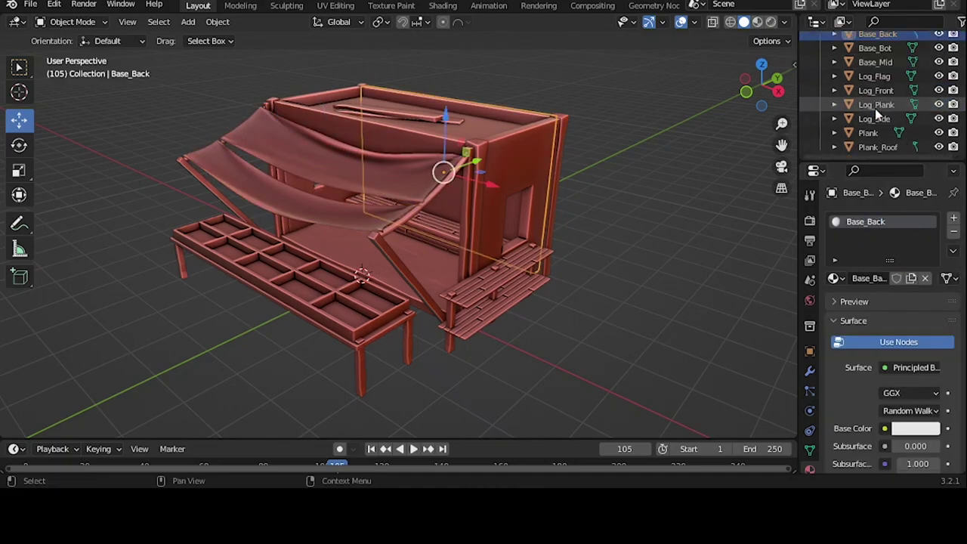
click(875, 48)
double_click(867, 278)
key(ctrl+s)
click(875, 62)
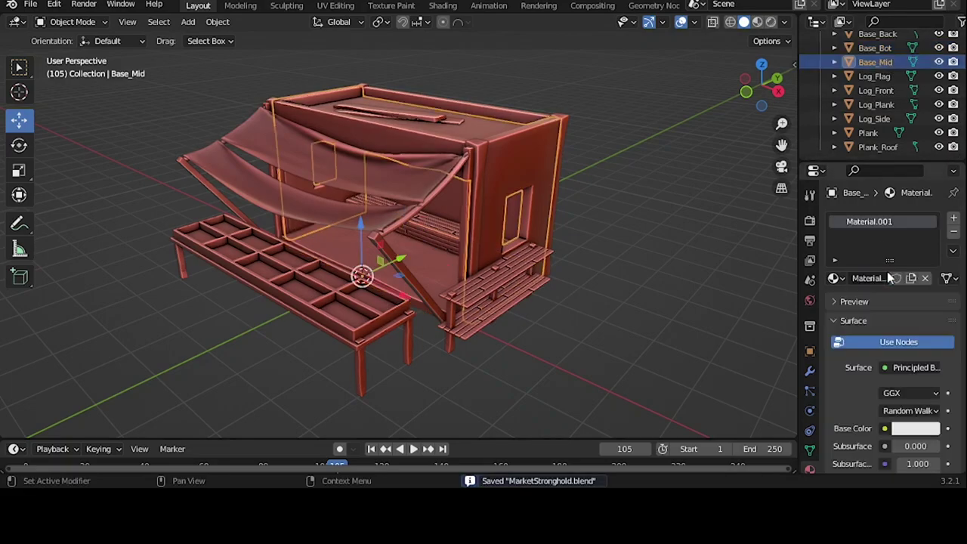
key(Return)
key(ctrl+s)
click(874, 77)
double_click(886, 220)
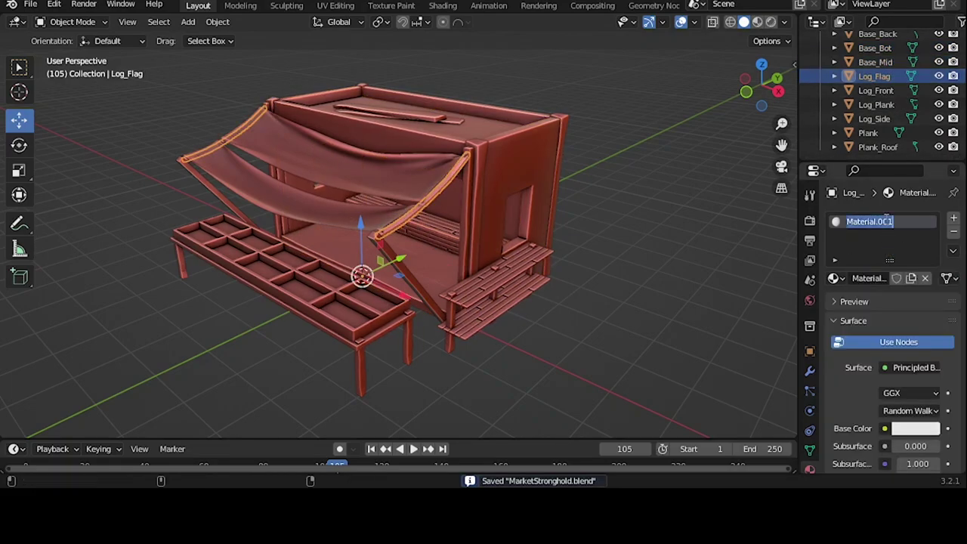
text(Log_Flag)
- Paste the object names into the Log_Front, Log_Plank and Log_Side materials
click(877, 90)
double_click(888, 91)
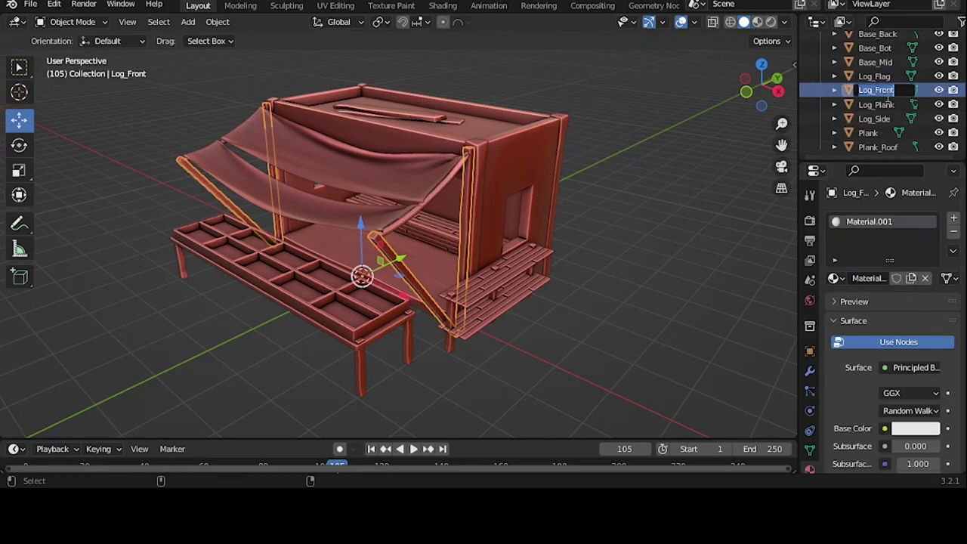
double_click(877, 105)
text(Log_Plank)
key(Return)
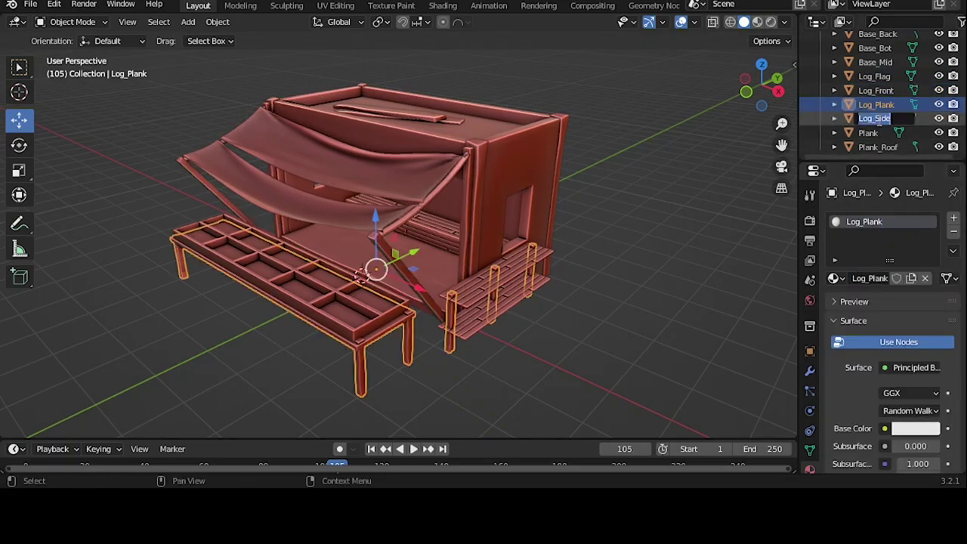
click(874, 118)
click(887, 280)
- Rename the Plank_Roof object's material to Plank_Roof and save MarketStronghold.blend
click(869, 133)
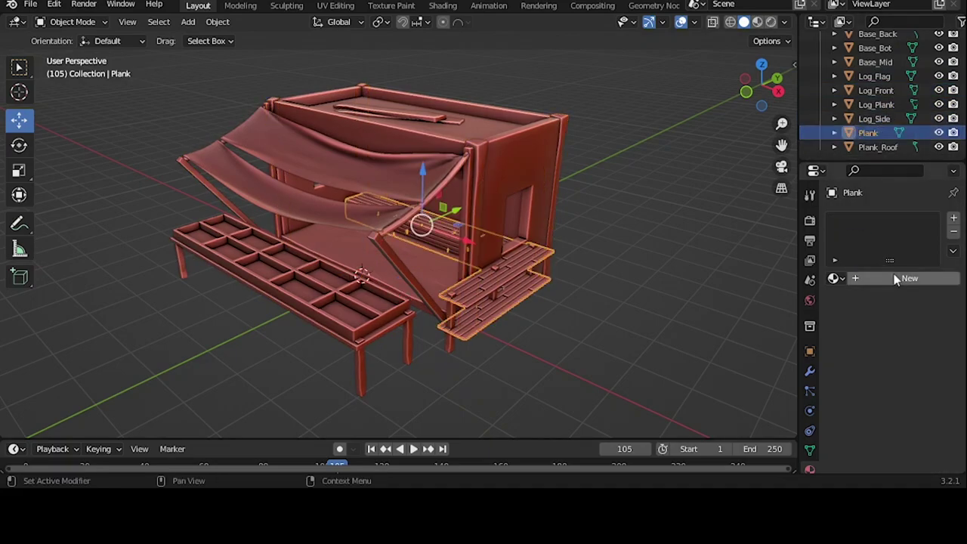
click(910, 225)
text(Plank)
click(878, 147)
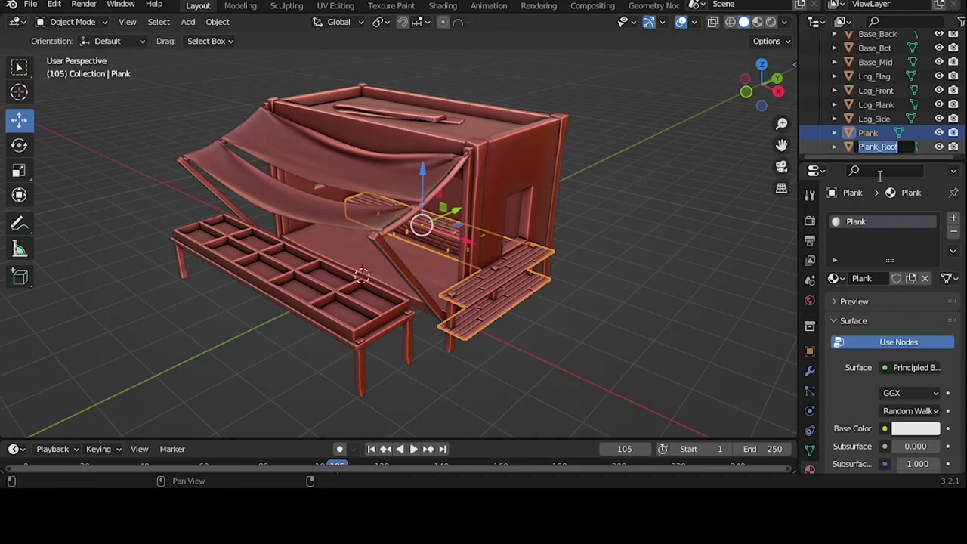
click(810, 469)
double_click(869, 222)
text(Plank_Roof)
key(Return)
scroll(666, 228, down, 2)
key(ctrl+s)
click(866, 68)
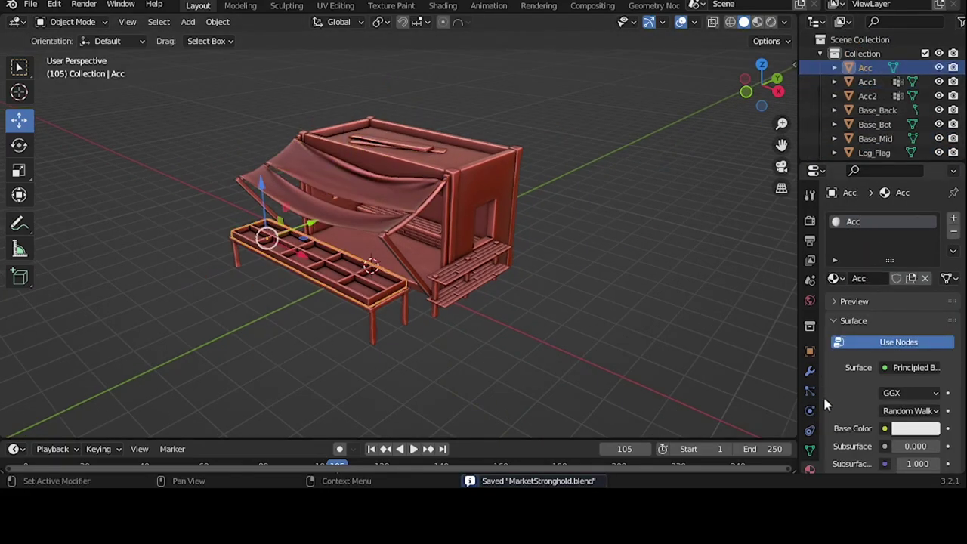
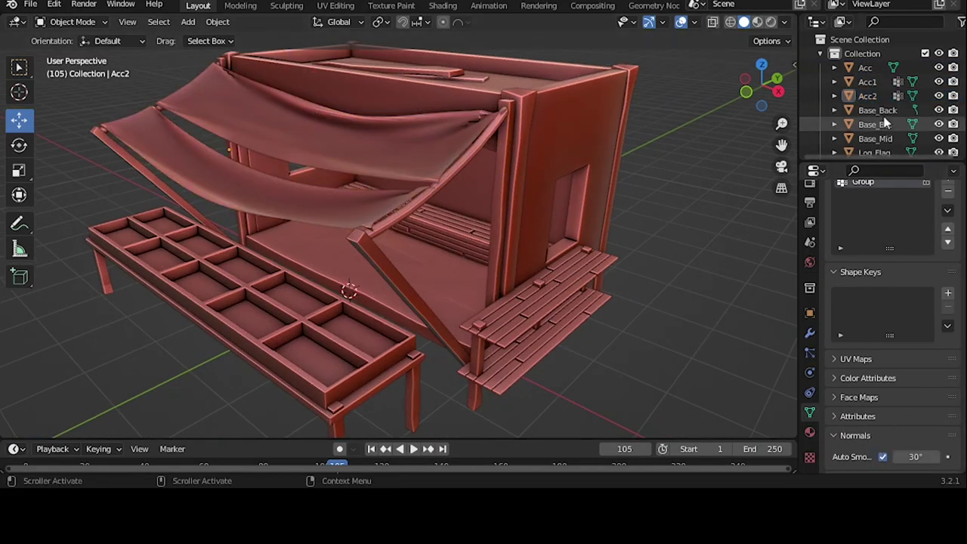
- Select the Base parts and shade Base_Mid smooth
middle_drag(345, 287, 731, 250)
click(522, 253)
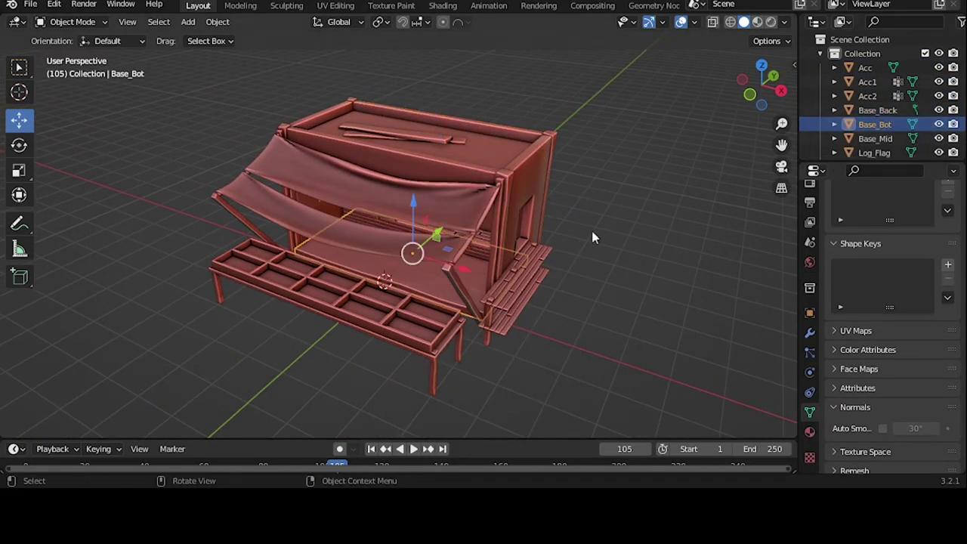
click(875, 138)
click(874, 152)
right_click(538, 239)
click(537, 239)
click(875, 138)
right_click(559, 167)
click(559, 168)
- Shade Log_Front smooth, then select the Log_Plank, Log_Side, Plank and Plank_Roof parts
click(876, 152)
right_click(579, 188)
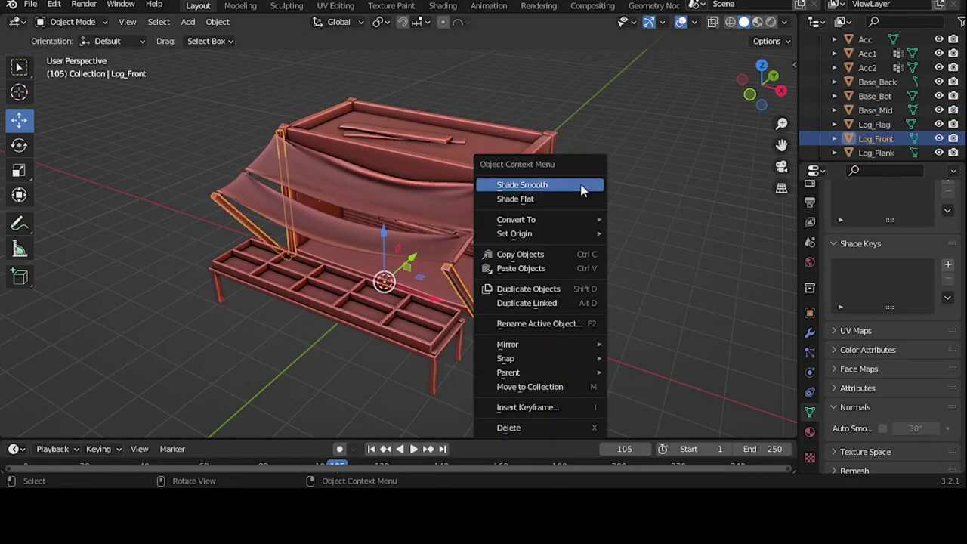
click(579, 188)
click(876, 153)
scroll(877, 114, down, 3)
click(874, 119)
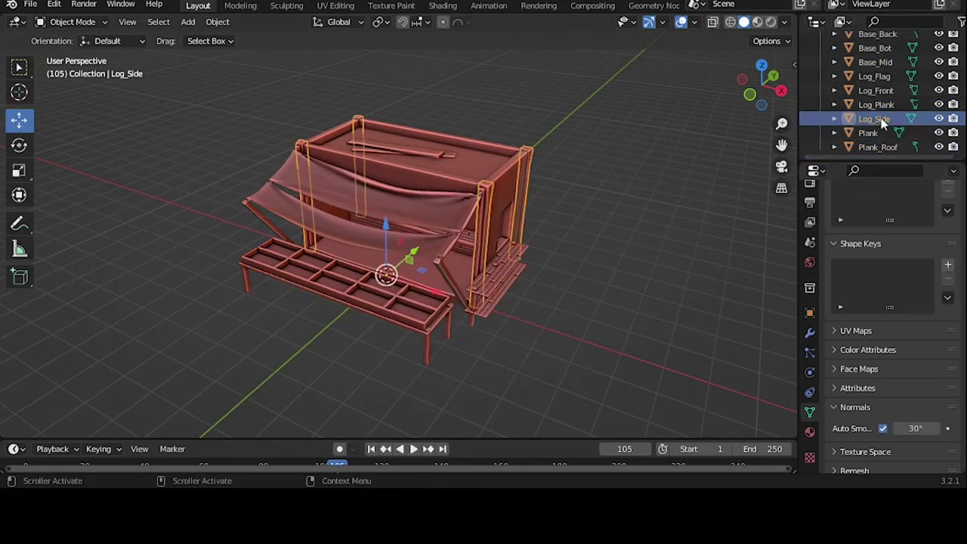
click(869, 133)
click(878, 146)
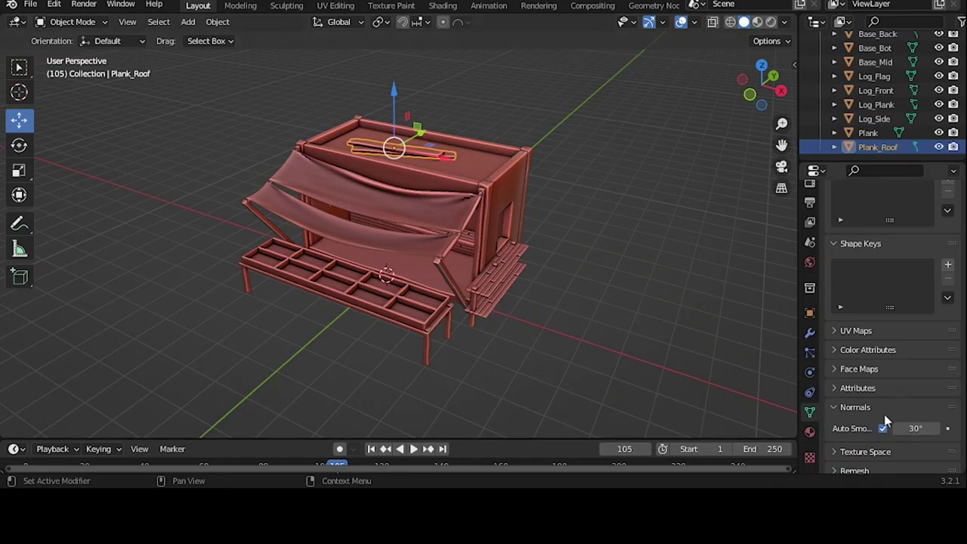
click(874, 118)
middle_drag(529, 212, 624, 181)
- Select the whole stall, apply all transforms and save MarketStronghold.blend
key(a)
key(ctrl+s)
key(ctrl+a)
click(559, 168)
mouse_move(559, 192)
middle_down()
mouse_move(694, 176)
mouse_move(546, 229)
mouse_move(546, 250)
mouse_move(378, 232)
middle_up()
- Reselect every stall part and switch to the UV Editing workspace
key(alt+a)
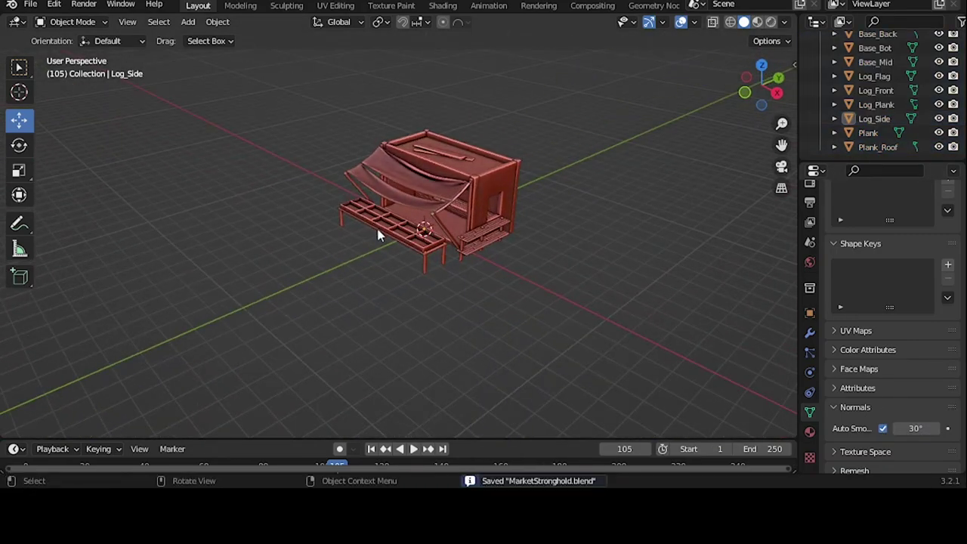
scroll(393, 242, up, 1)
key(a)
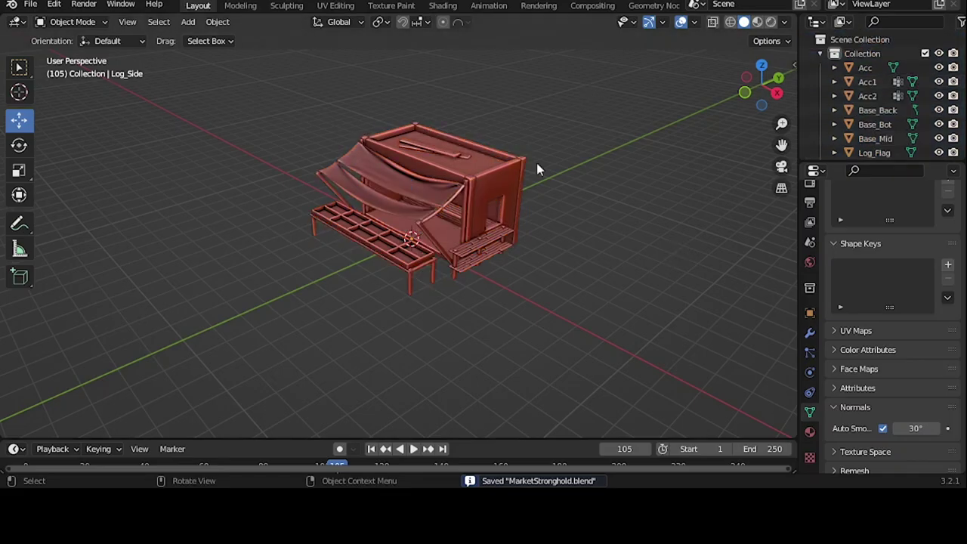
middle_drag(537, 162, 504, 173)
key(ctrl+Page_Down)
key(ctrl+Page_Down)
key(ctrl+Page_Down)
- Select the full mesh, save MarketStronghold.blend and return to the Layout view
key(a)
key(ctrl+s)
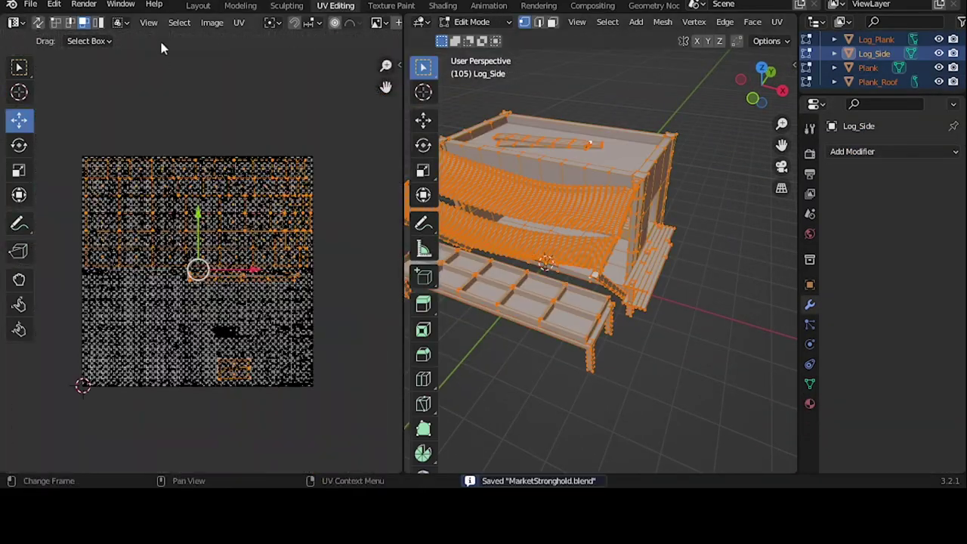
click(198, 5)
mouse_move(504, 173)
middle_down()
mouse_move(510, 197)
mouse_move(513, 184)
mouse_move(458, 213)
middle_up()
key(ctrl+s)
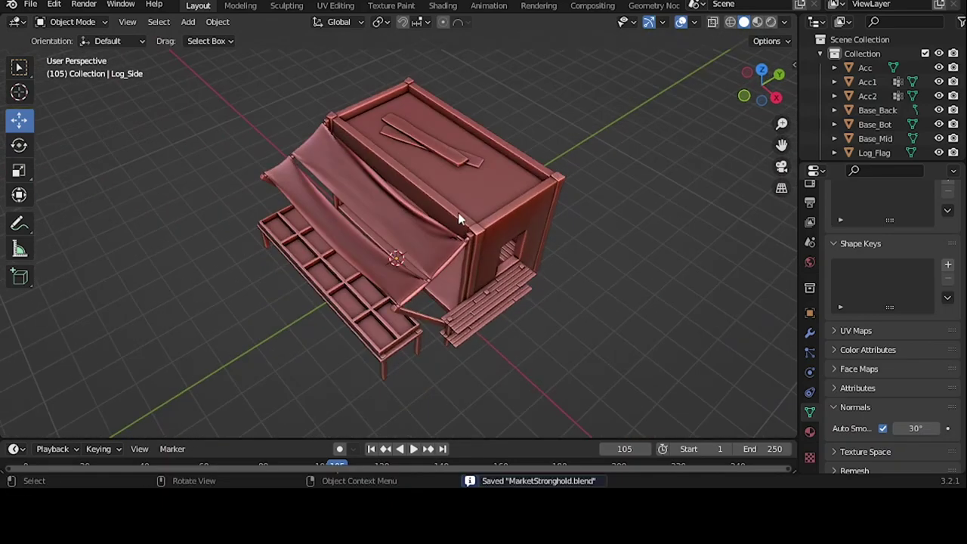
- Export the stall model through File > Export
click(31, 5)
click(247, 318)
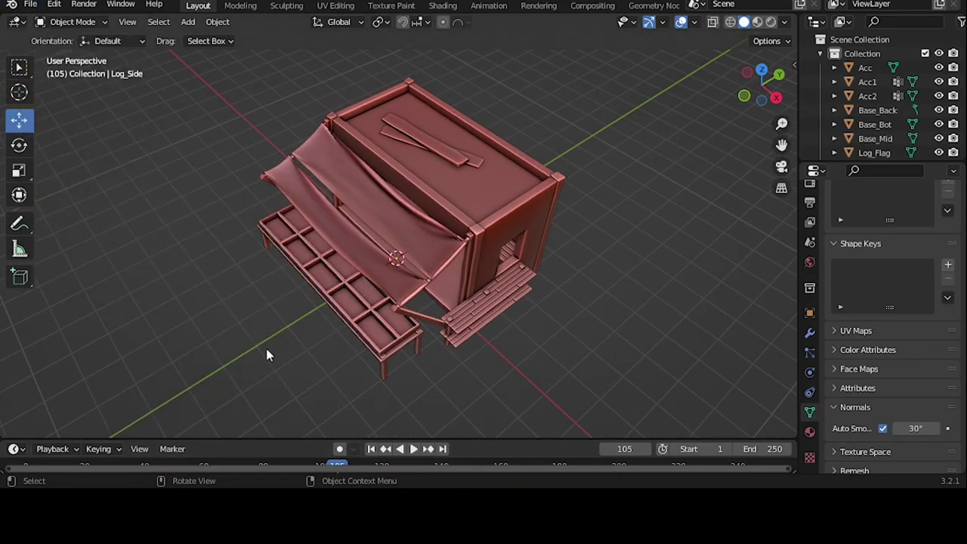
scroll(829, 59, down, 5)
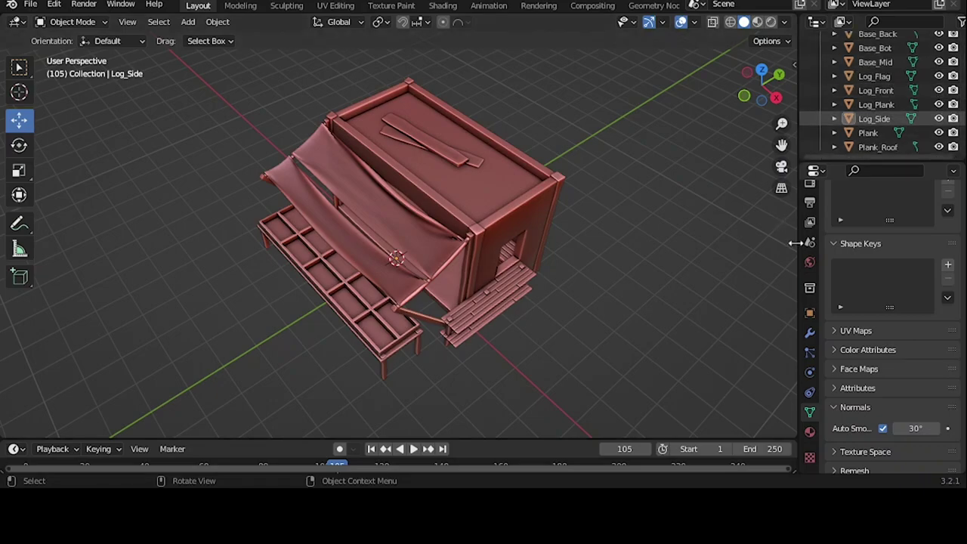
mouse_move(723, 425)
middle_down()
mouse_move(538, 235)
mouse_move(495, 121)
middle_up()
- Load the stall as a new project, turn it, and show Texture Set Settings
click(31, 5)
click(34, 95)
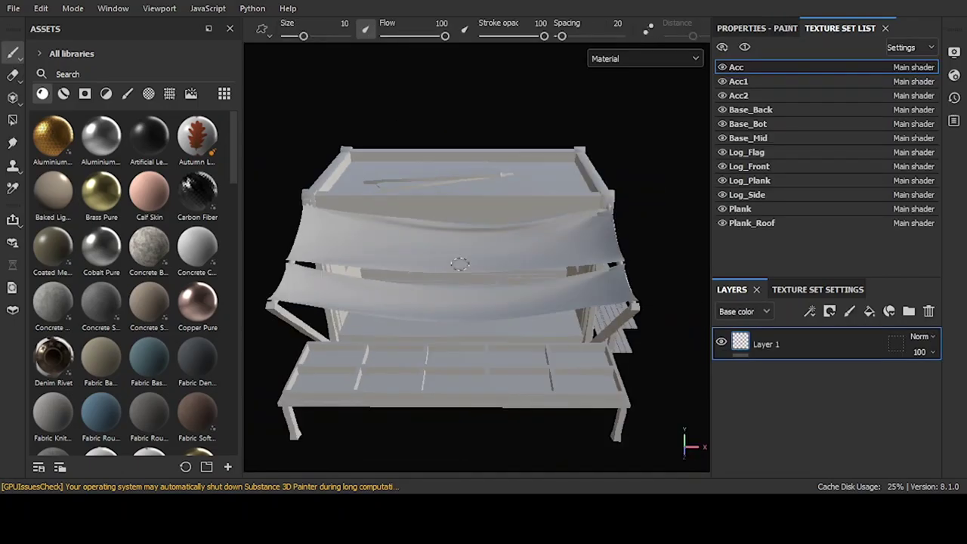
alt+drag(450, 266, 529, 263)
click(817, 290)
scroll(855, 372, up, 2)
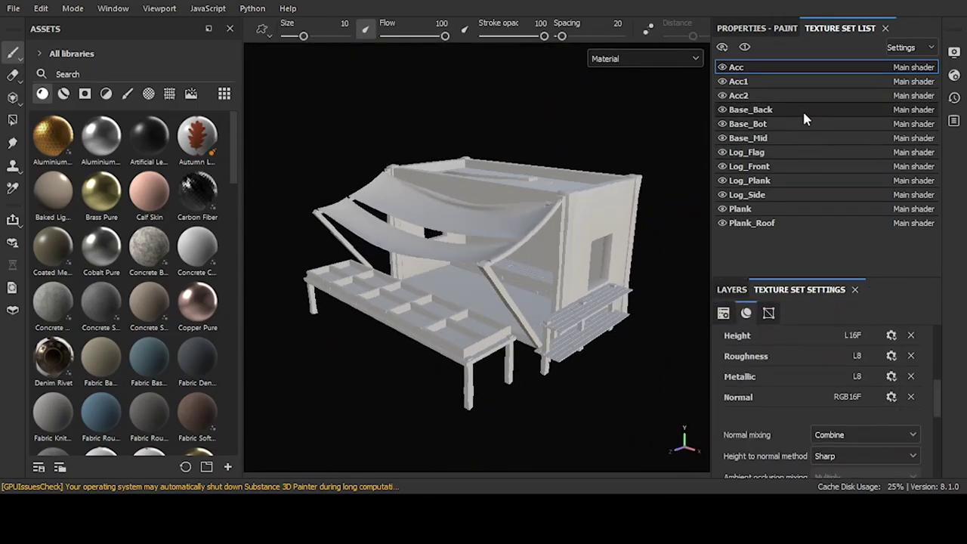
- Select the Base_Mid texture set and cycle through AO, curvature, thickness, normal and ID map previews
click(794, 138)
scroll(864, 397, down, 3)
scroll(877, 404, down, 3)
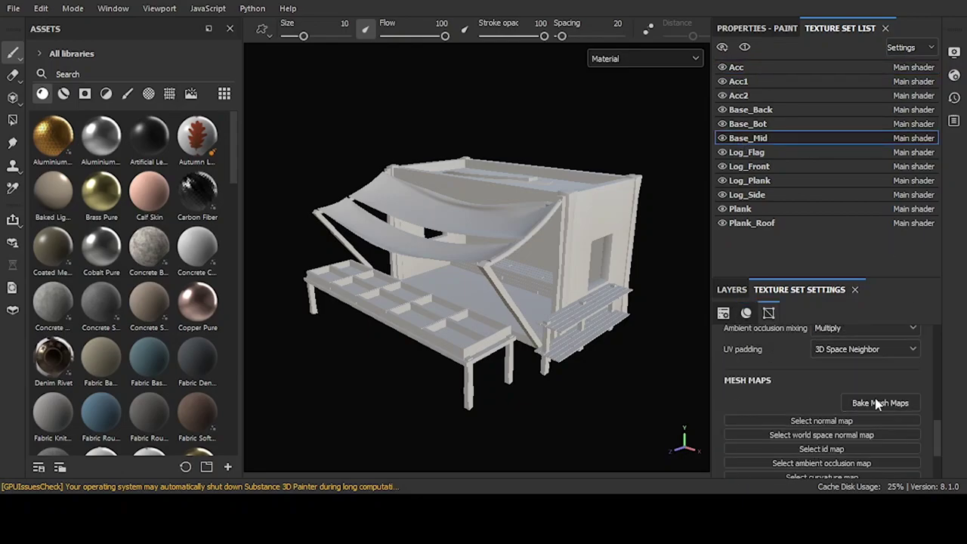
key(b)
key(b)
key(b)
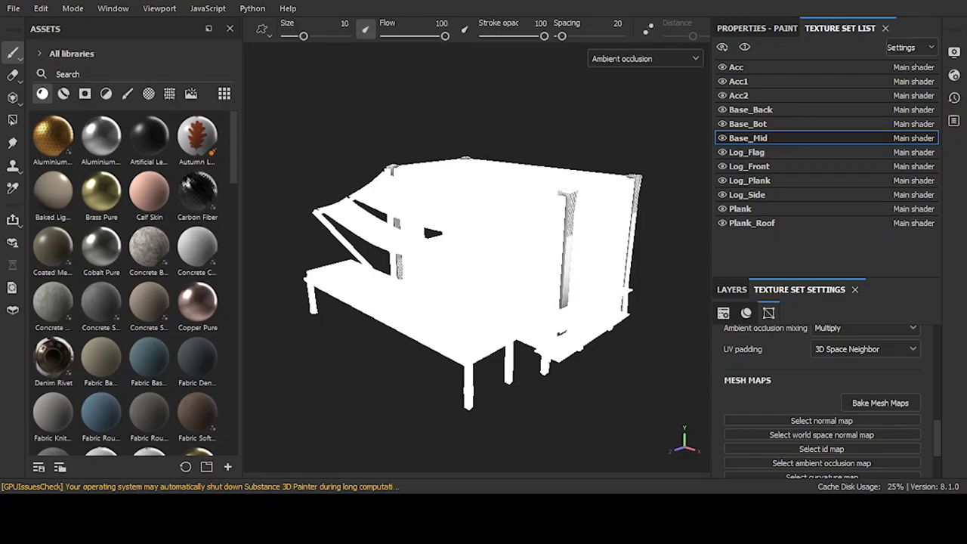
key(b)
key(b)
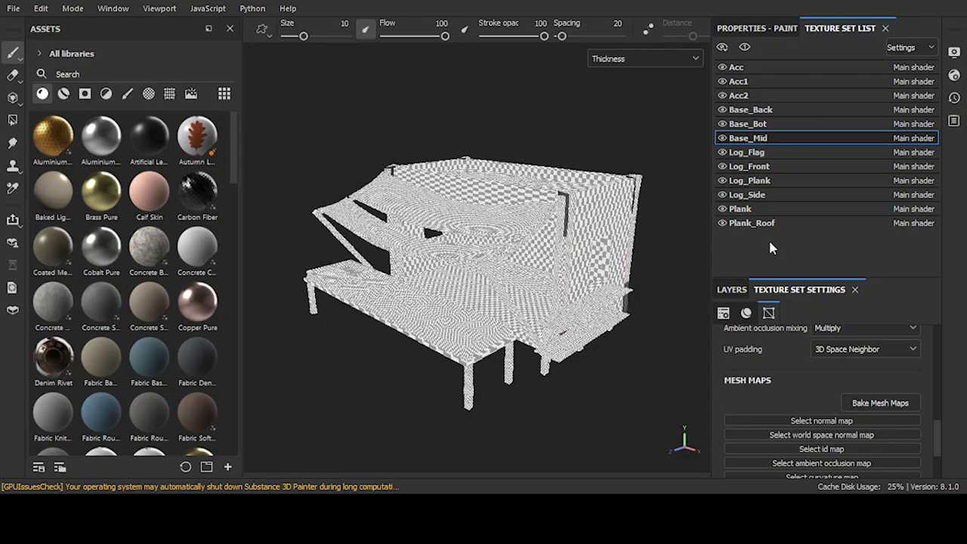
key(b)
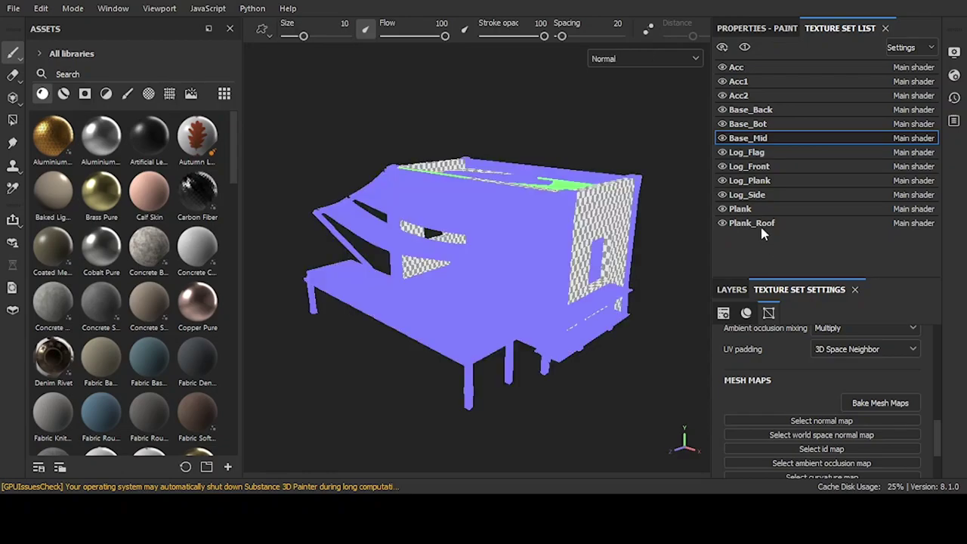
key(b)
key(b)
key(b)
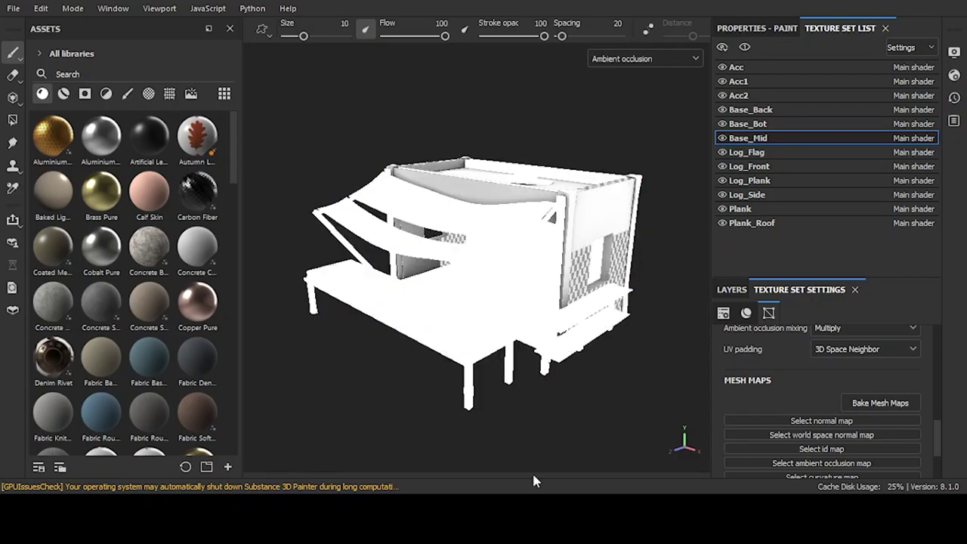
key(b)
key(b)
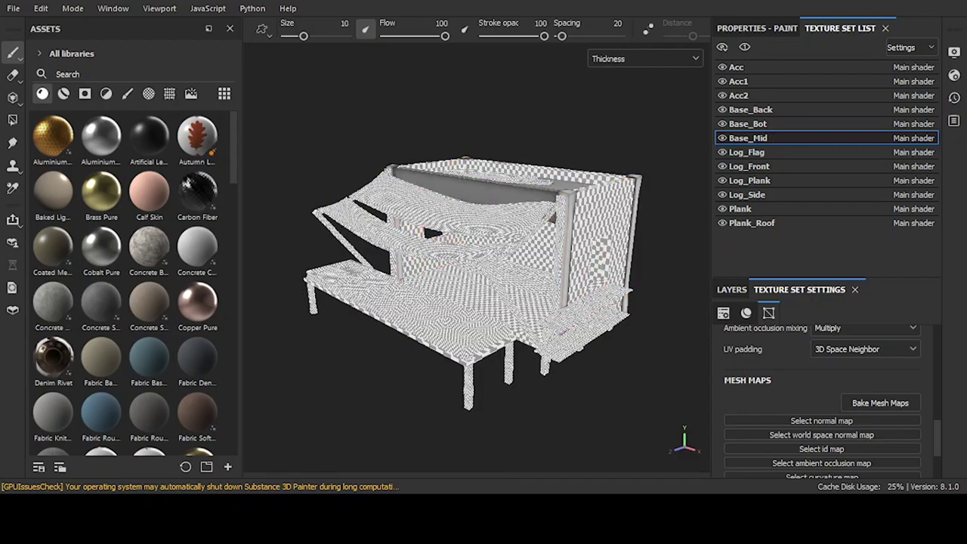
key(b)
key(b)
key(b)
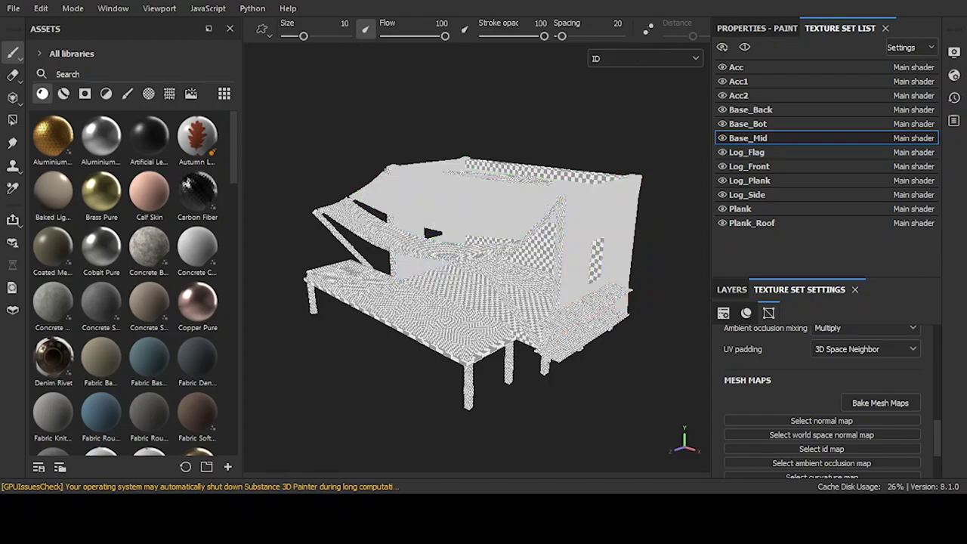
key(b)
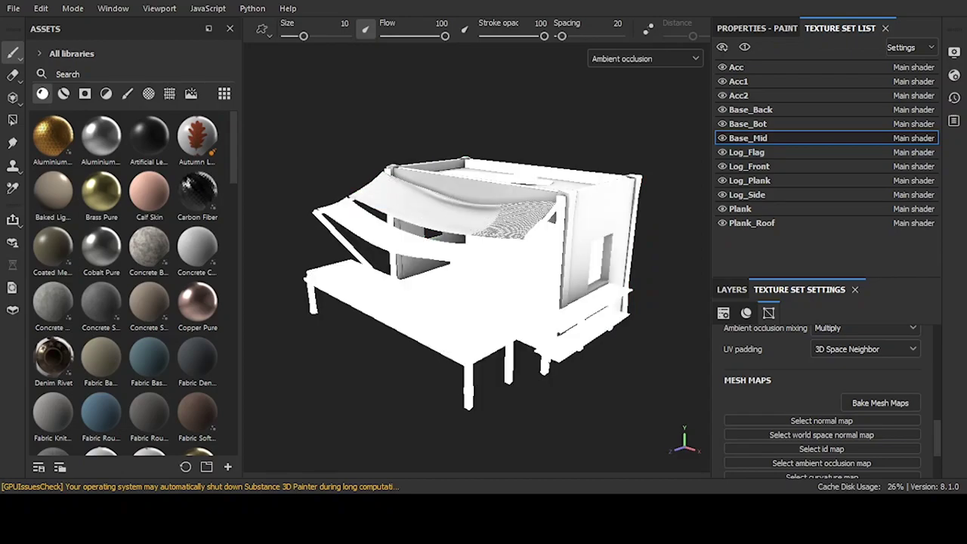
key(b)
key(b)
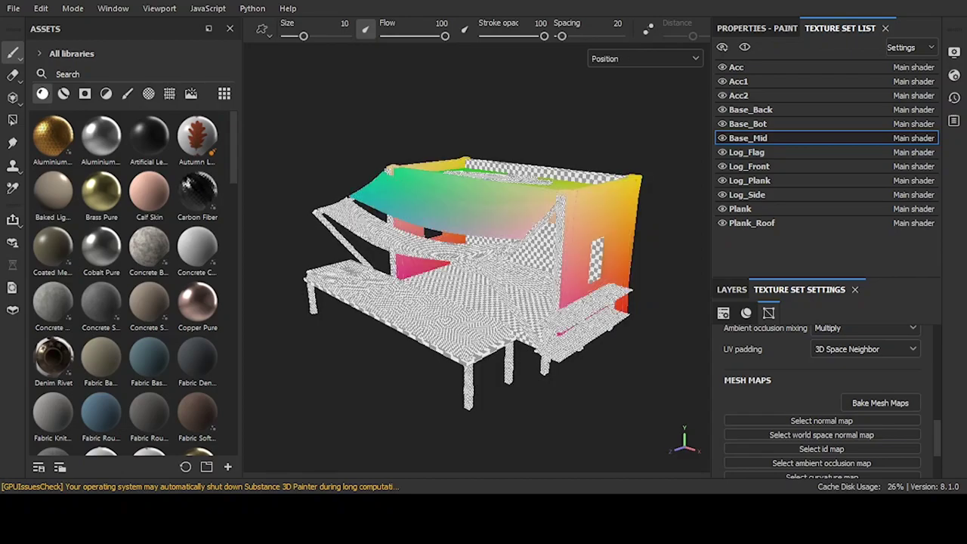
key(b)
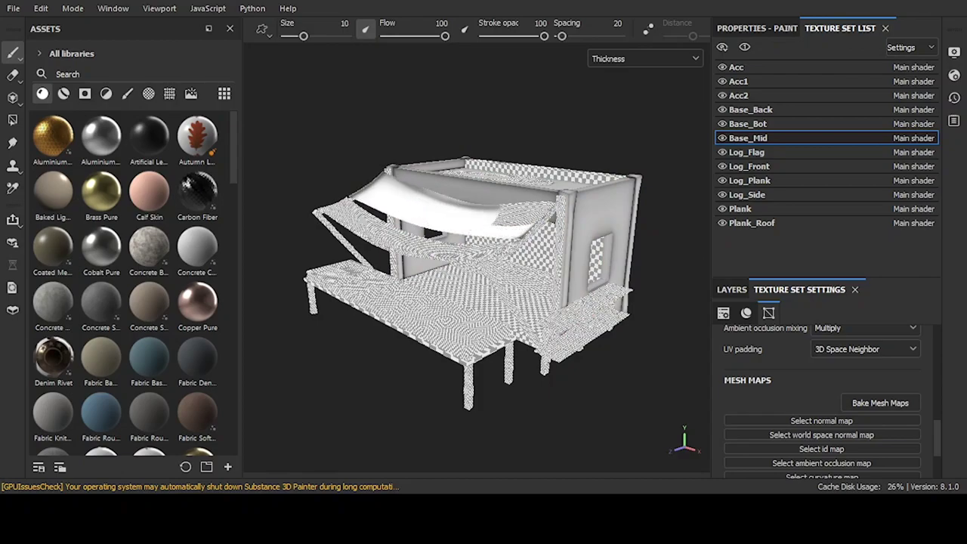
key(b)
key(b)
key(b)
key(b)
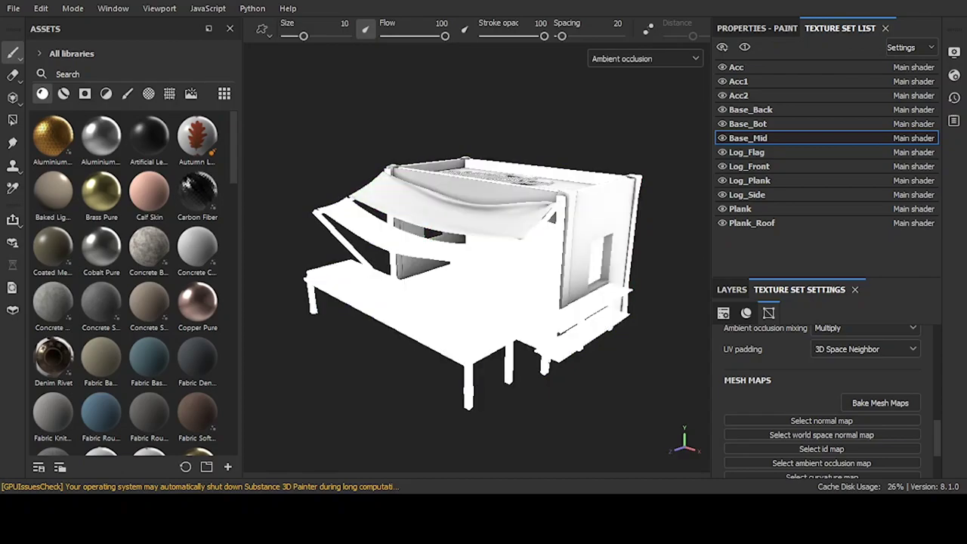
key(b)
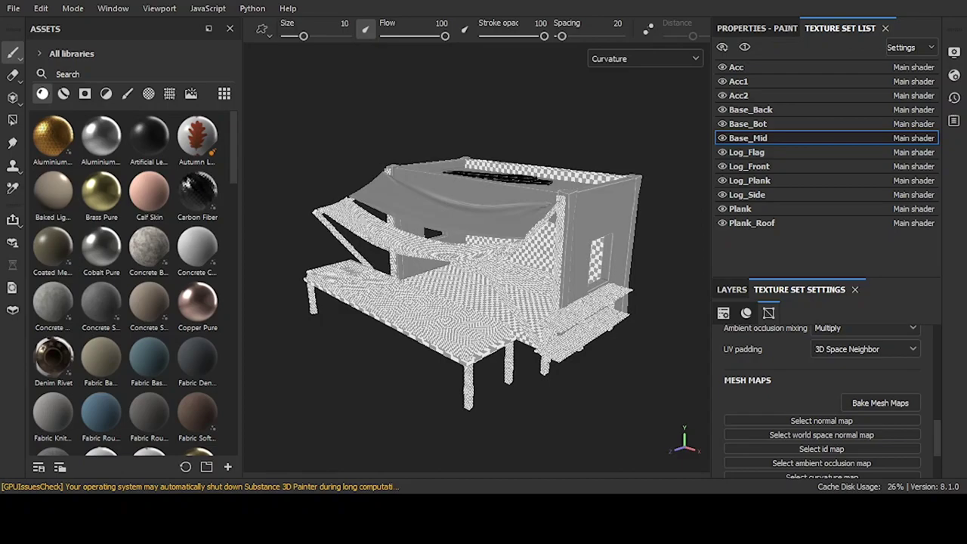
key(b)
key(b)
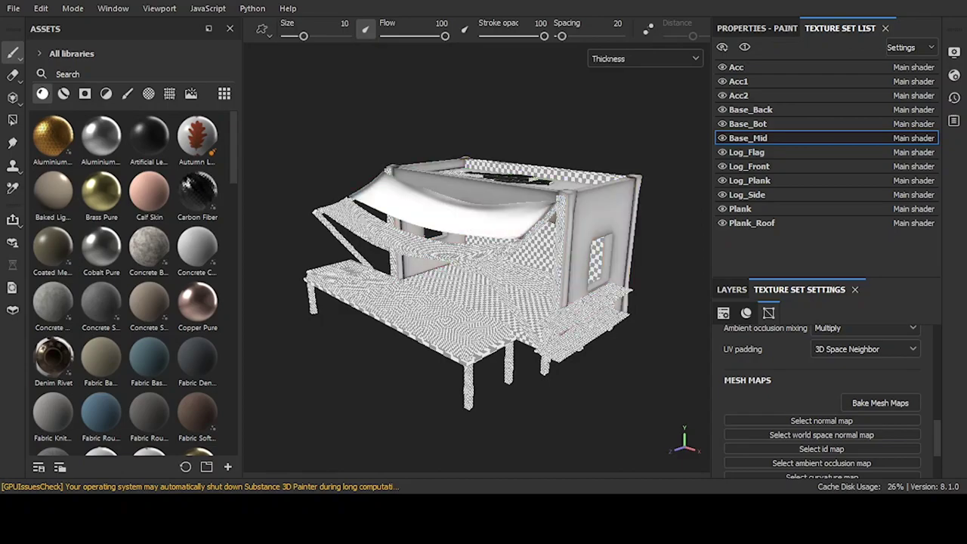
key(b)
key(b)
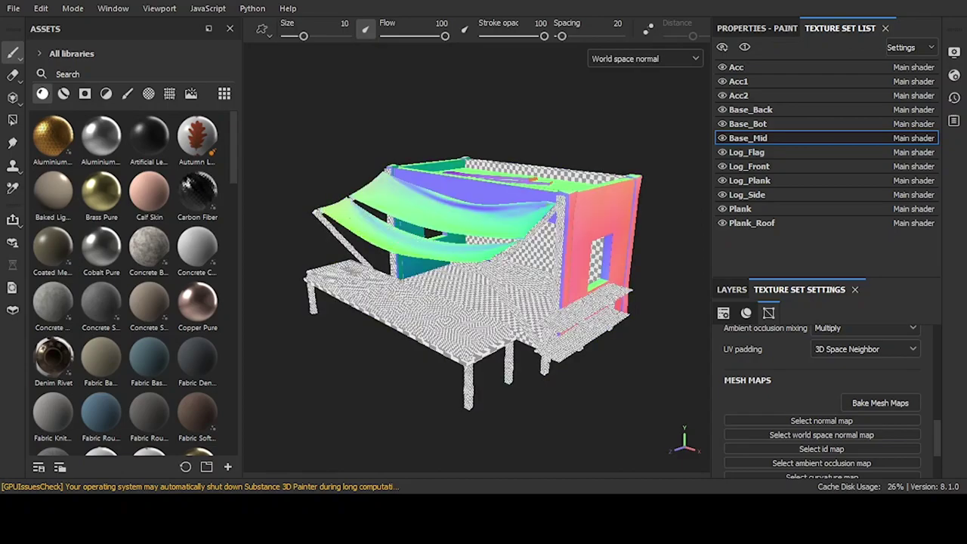
key(b)
key(b)
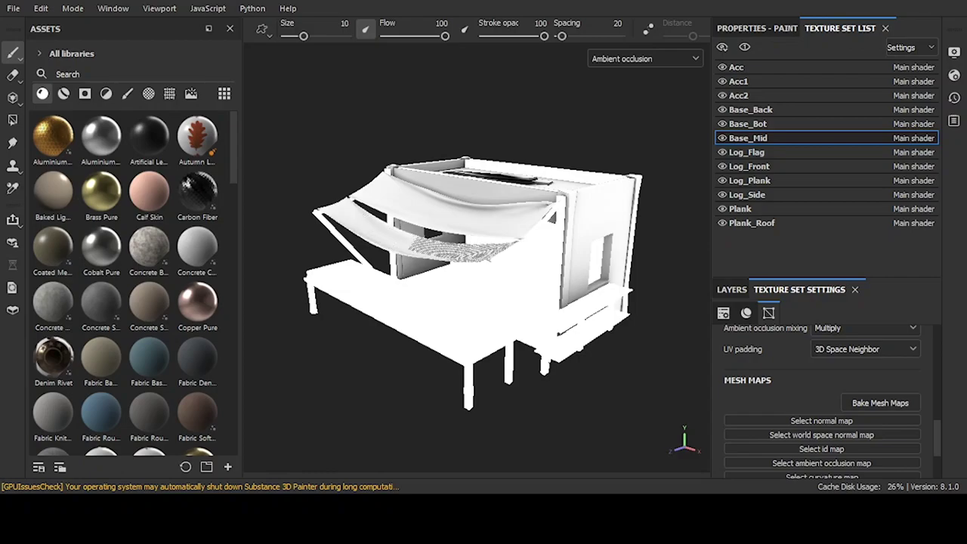
key(b)
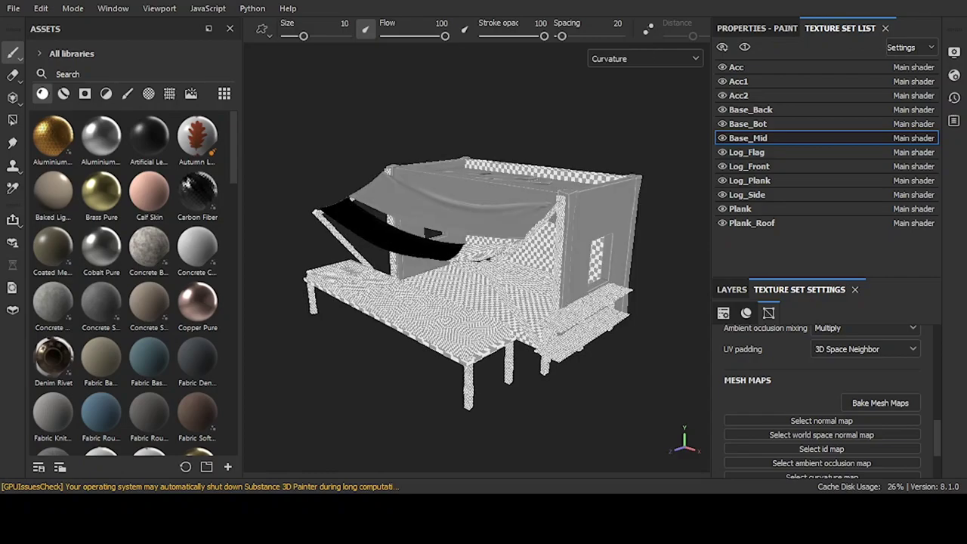
key(b)
key(b)
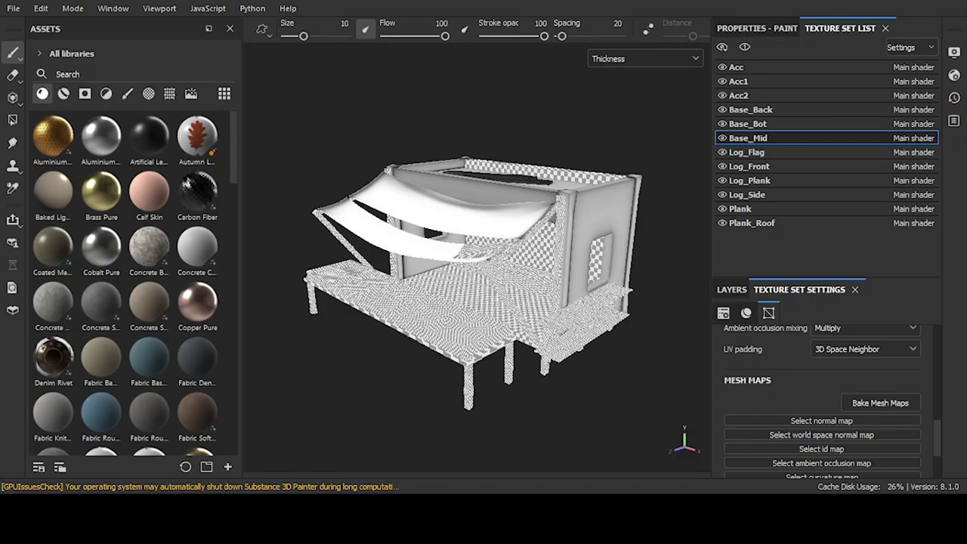
key(b)
key(b)
key(b)
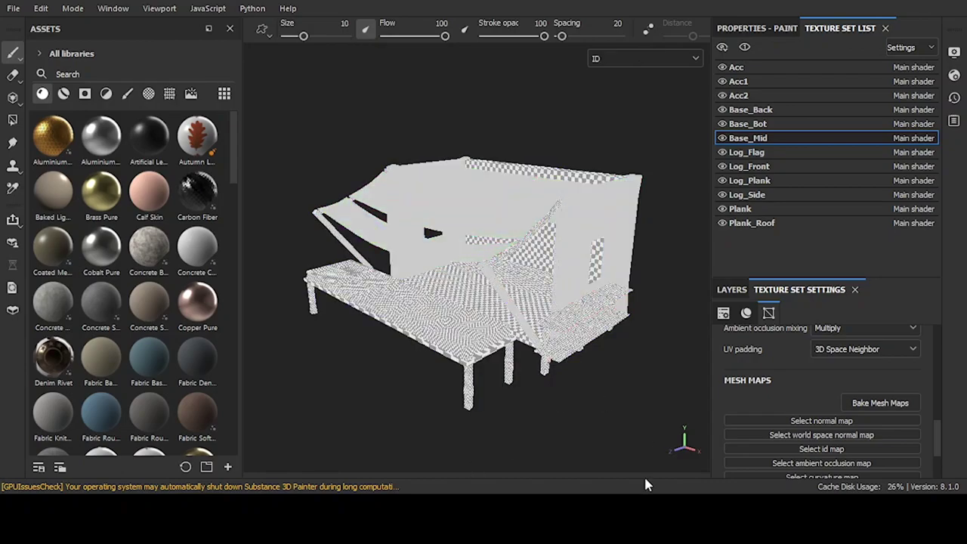
key(b)
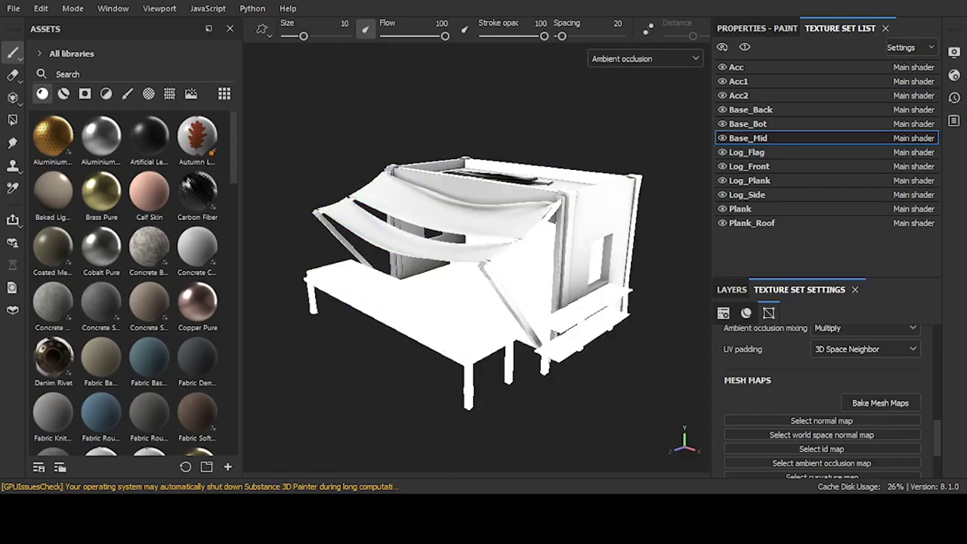
key(b)
key(b)
key(b)
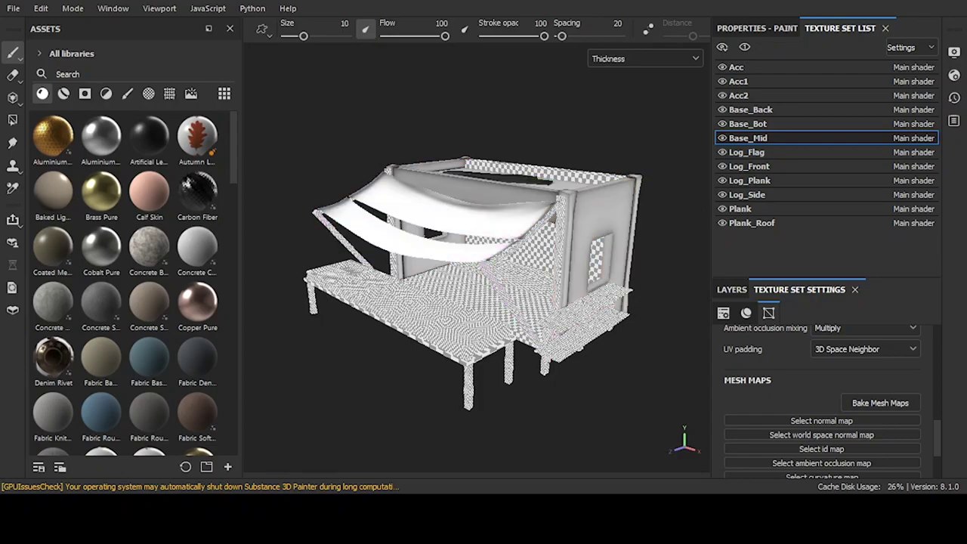
key(b)
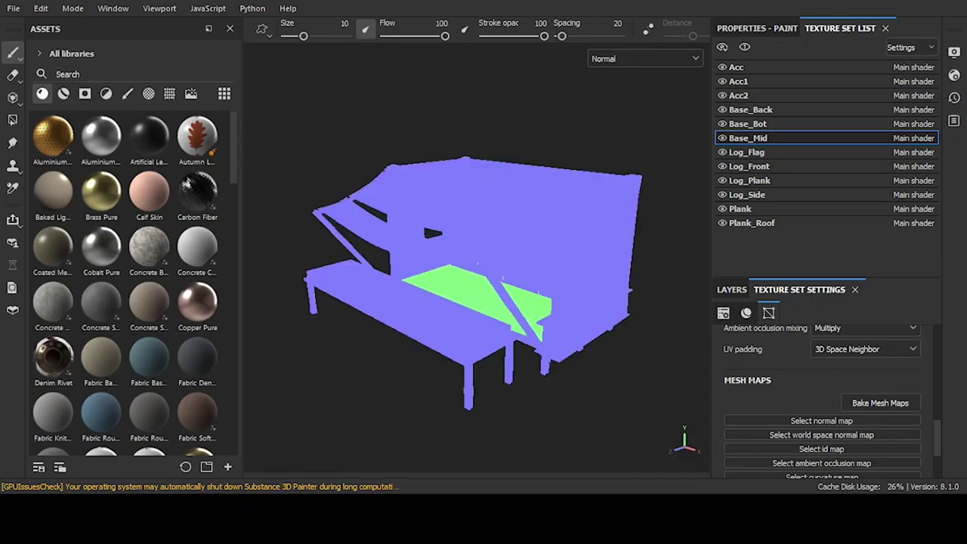
key(b)
key(b)
key(b)
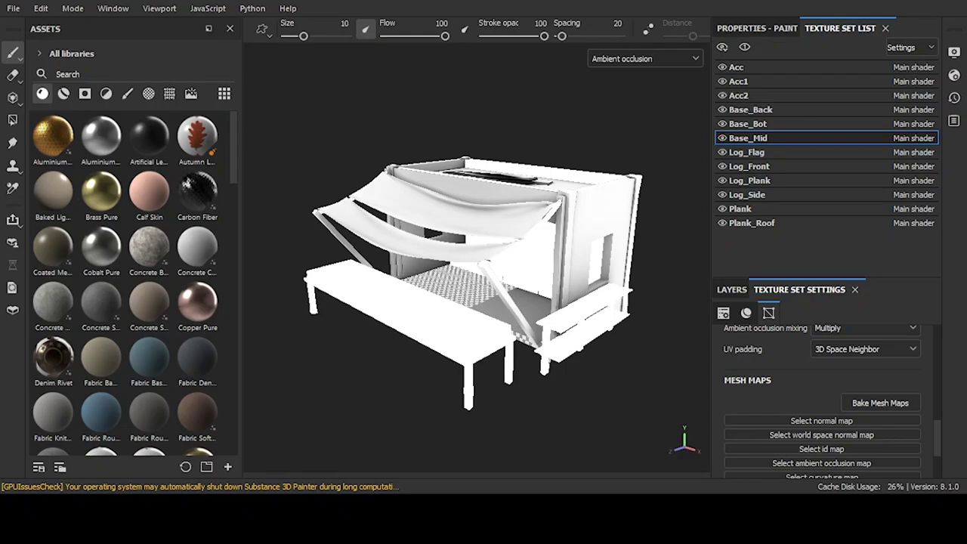
key(b)
key(b)
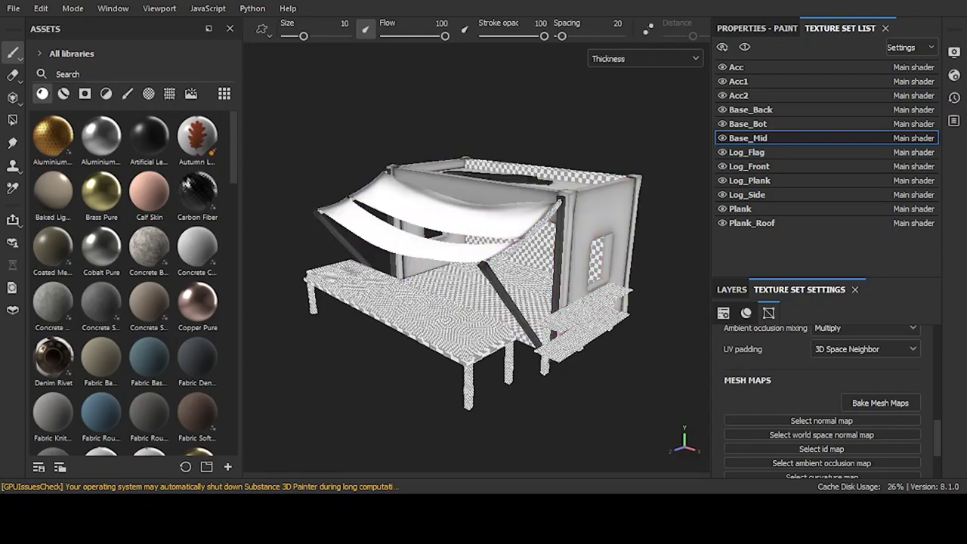
key(b)
key(b)
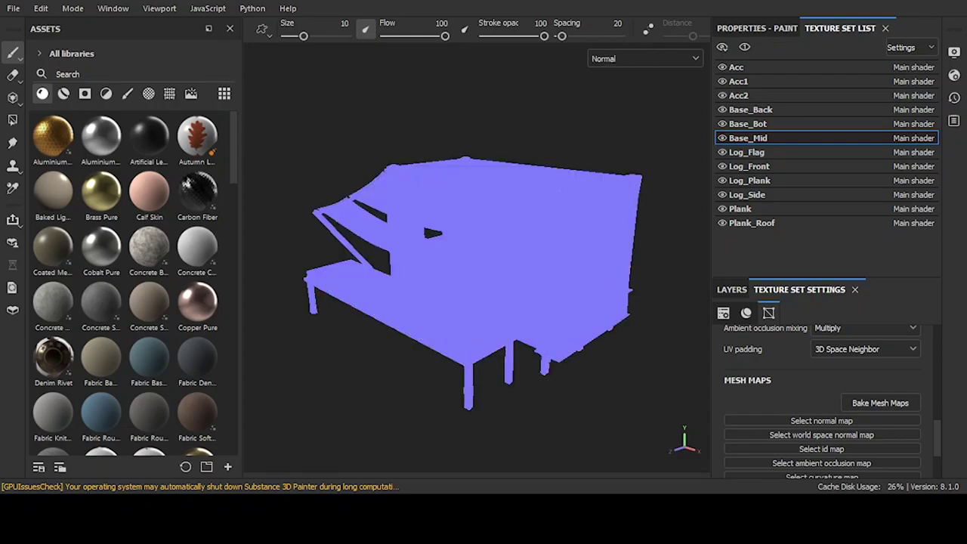
key(b)
key(b)
key(b)
key(b)
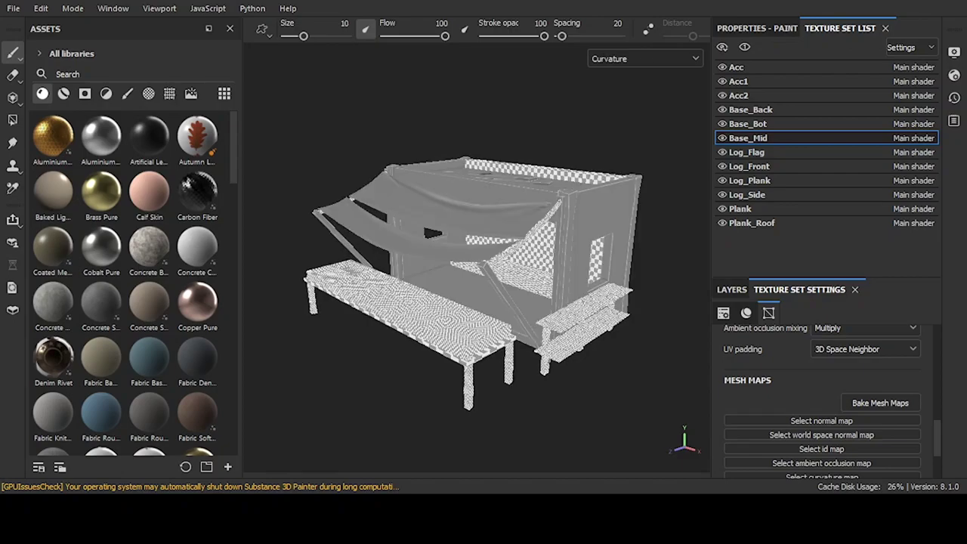
key(b)
key(b)
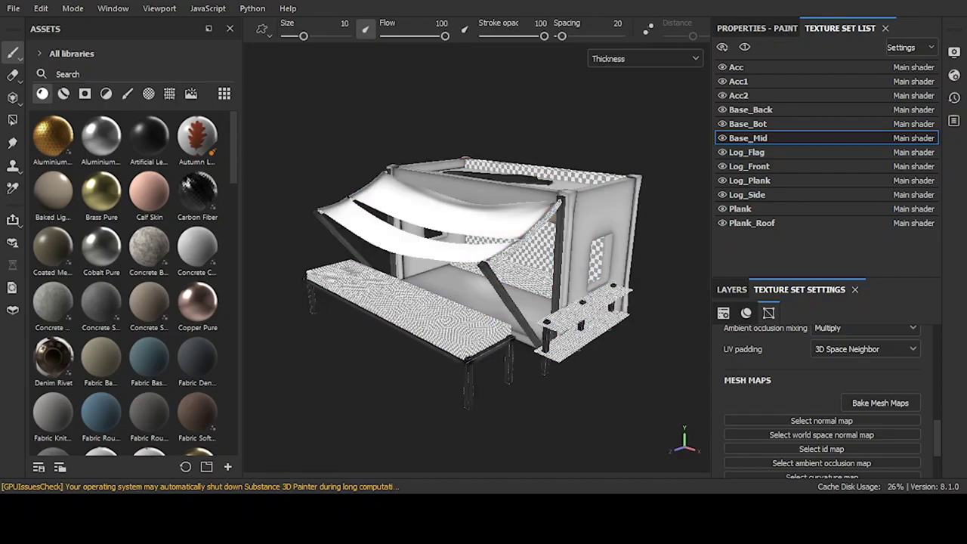
key(b)
key(b)
key(b)
key(b)
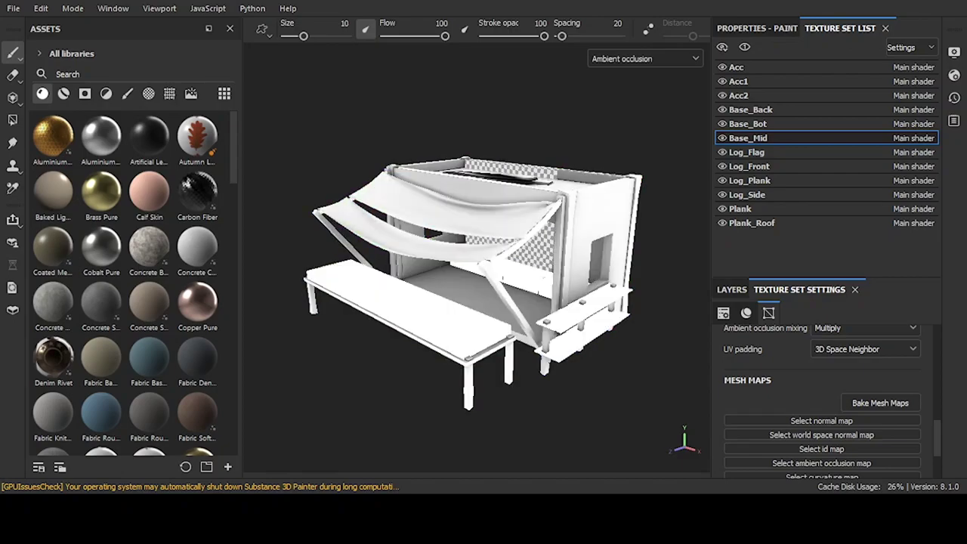
key(b)
key(b)
key(b)
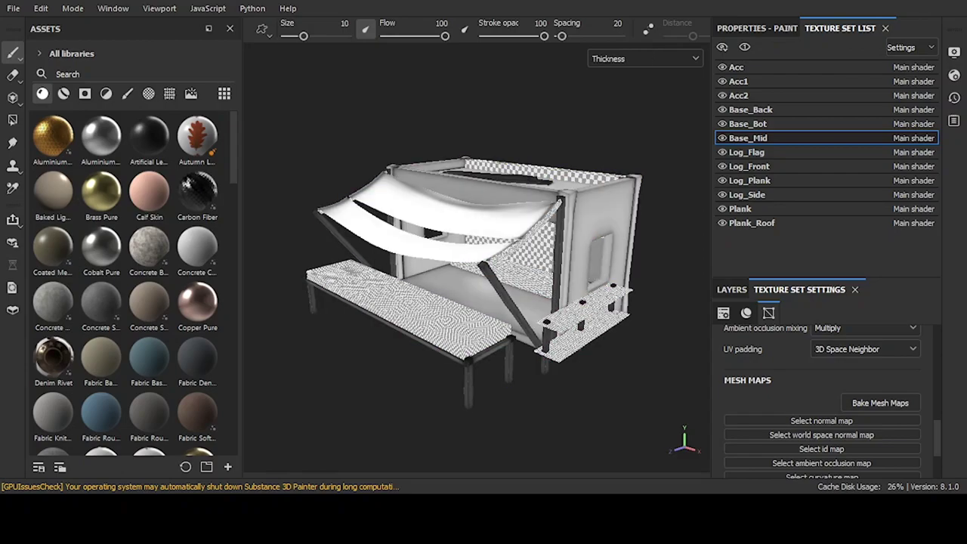
key(b)
key(b)
key(b)
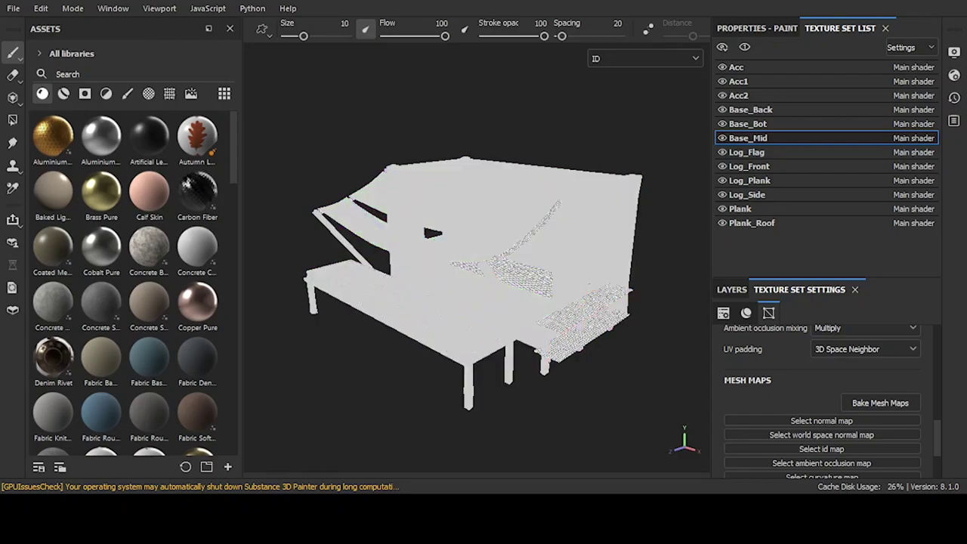
key(b)
key(b)
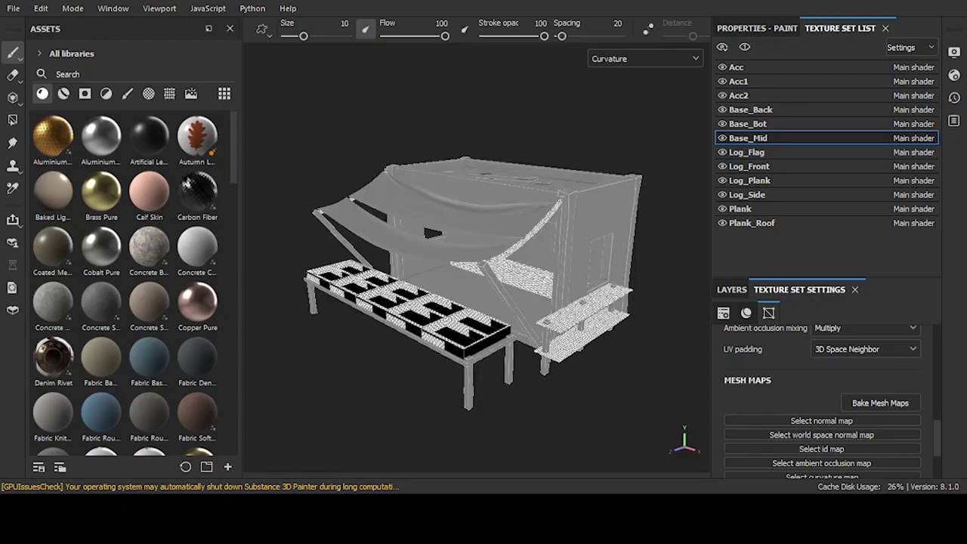
key(b)
key(b)
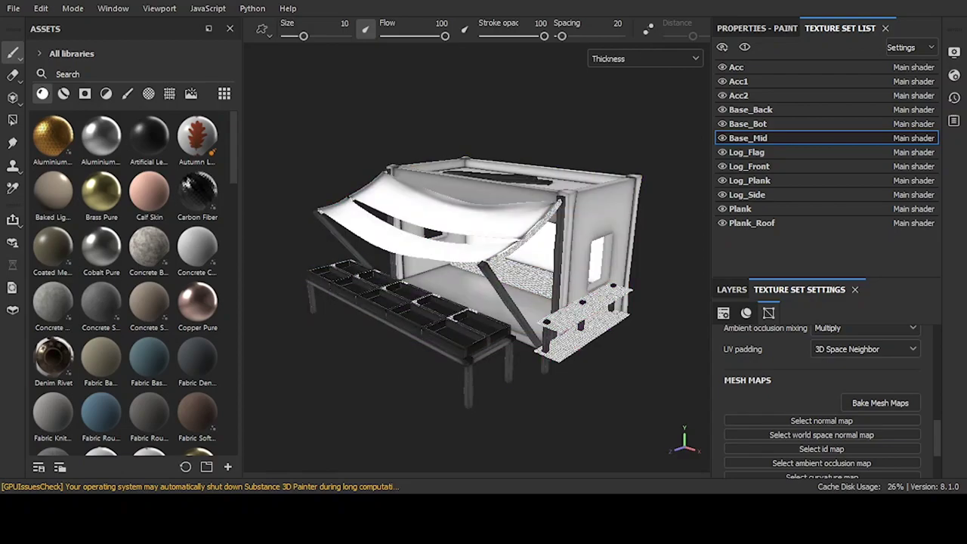
key(b)
key(b)
key(b)
key(b)
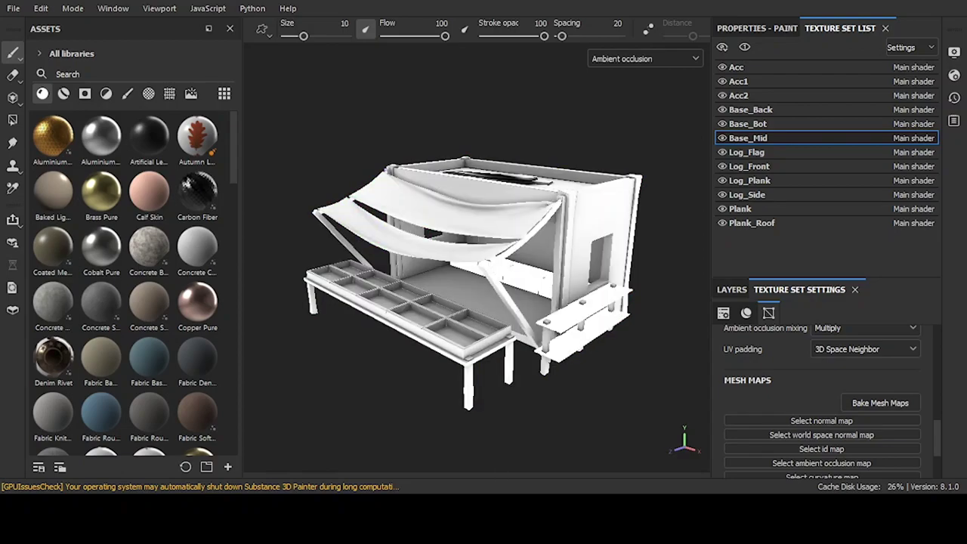
key(b)
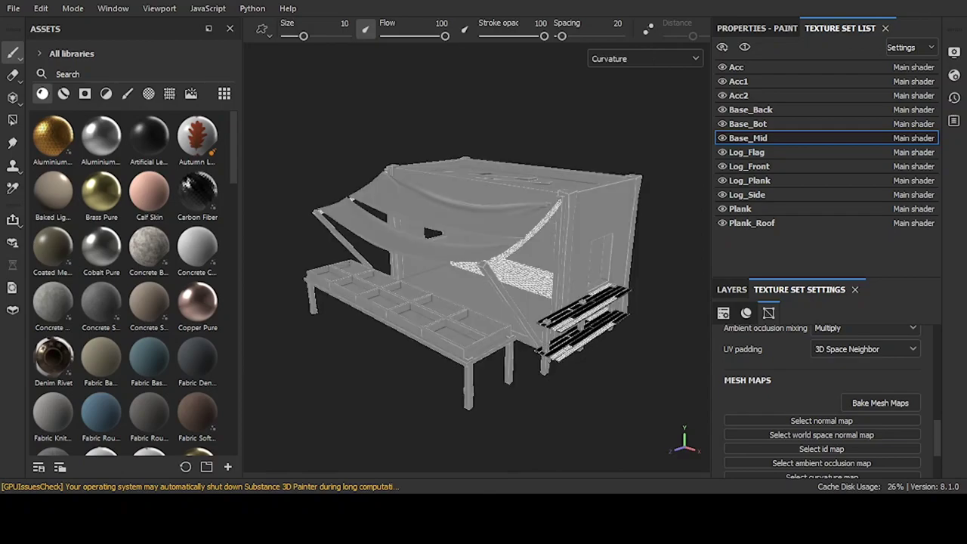
key(b)
key(b)
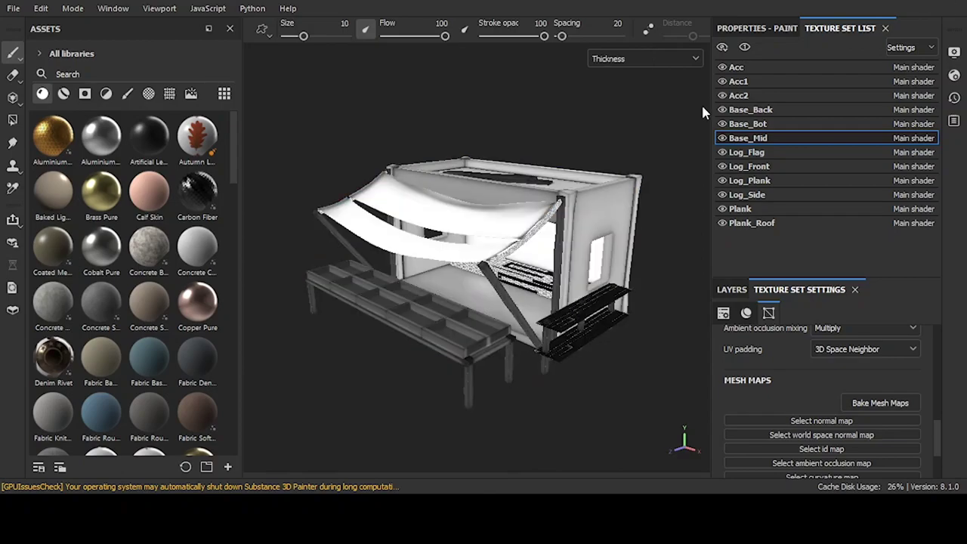
key(b)
key(b)
key(b)
key(b)
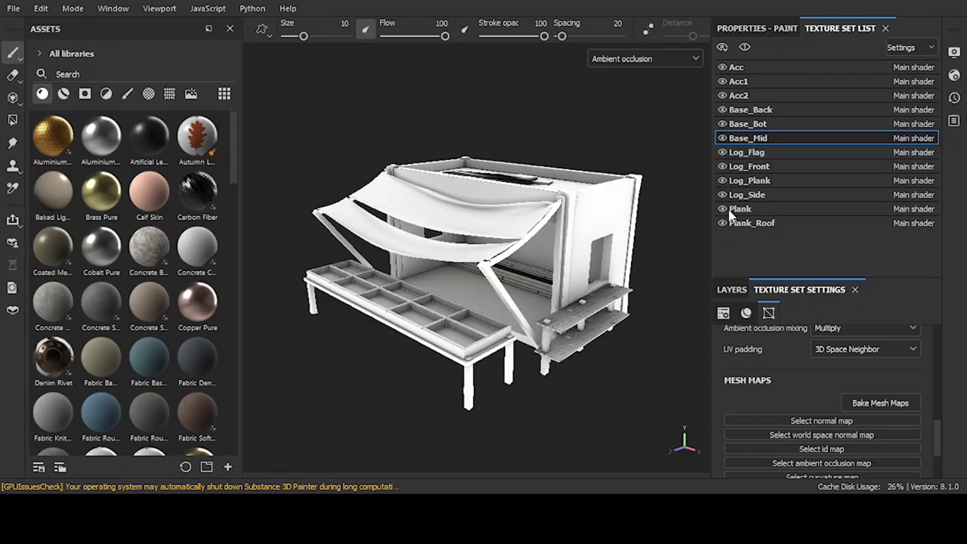
key(b)
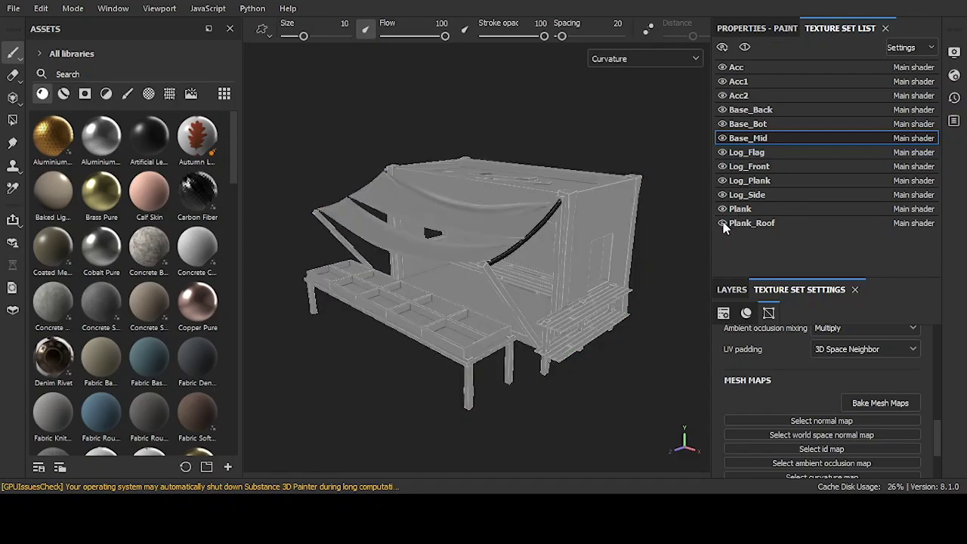
key(b)
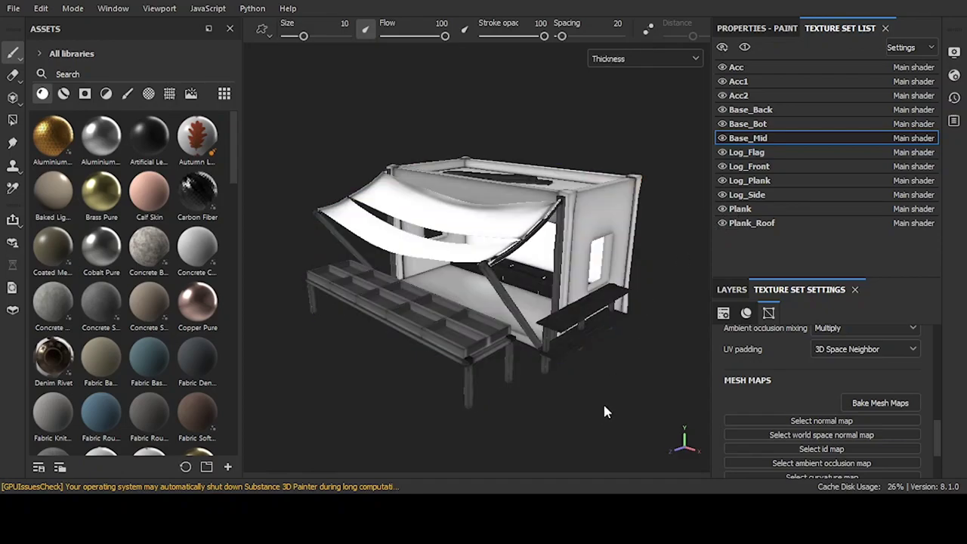
- Return to material shading and select the imported texture maps in Your assets
key(b)
click(756, 28)
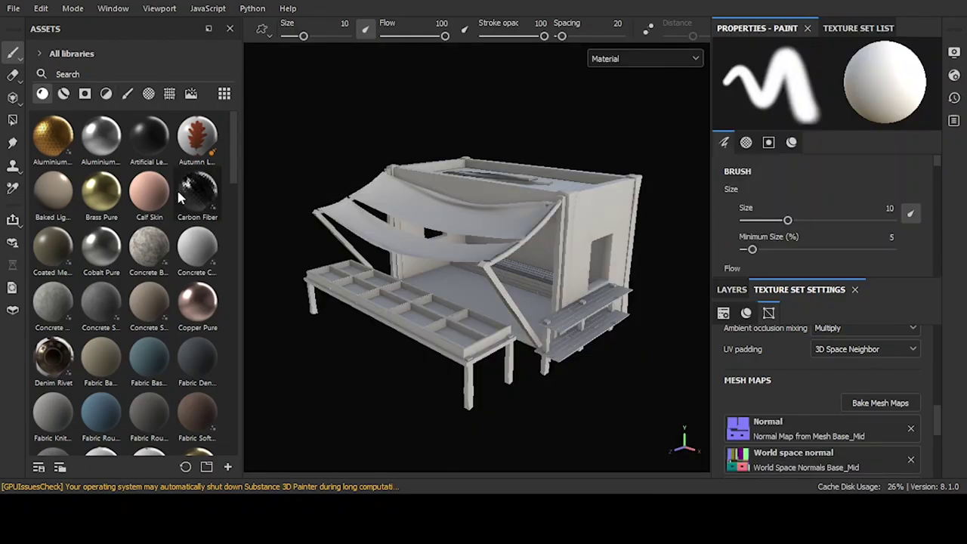
click(129, 338)
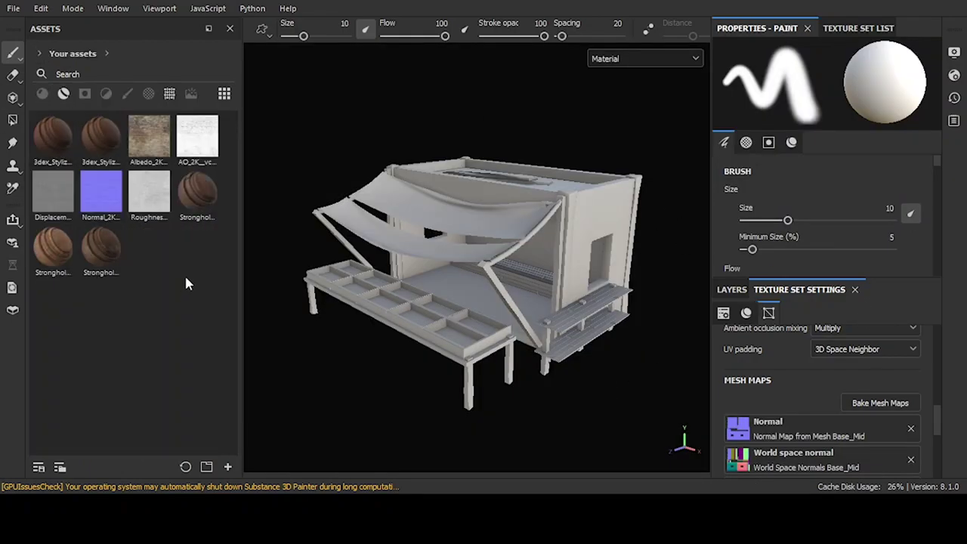
click(150, 195)
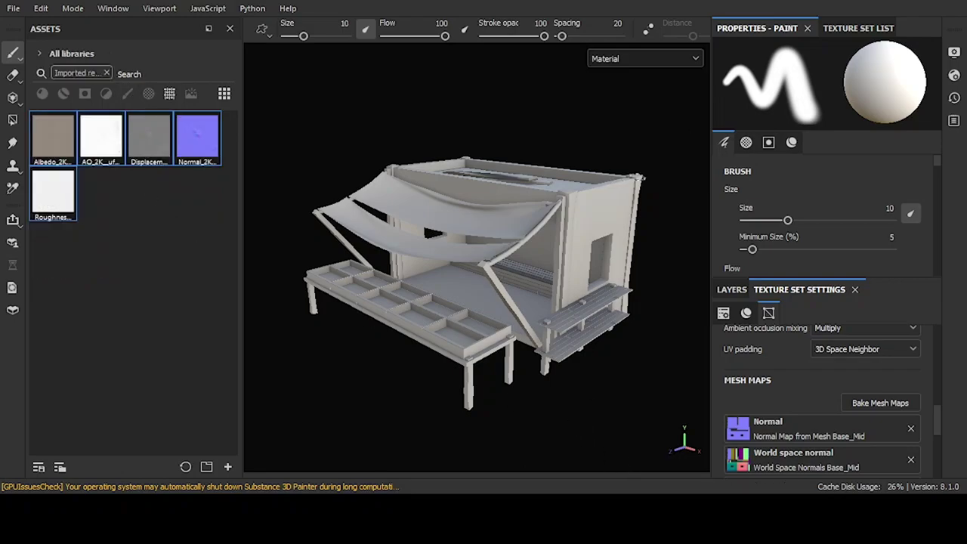
- Hide the Acc, log, plank and flag texture sets and select Base_Mid
click(858, 28)
click(723, 66)
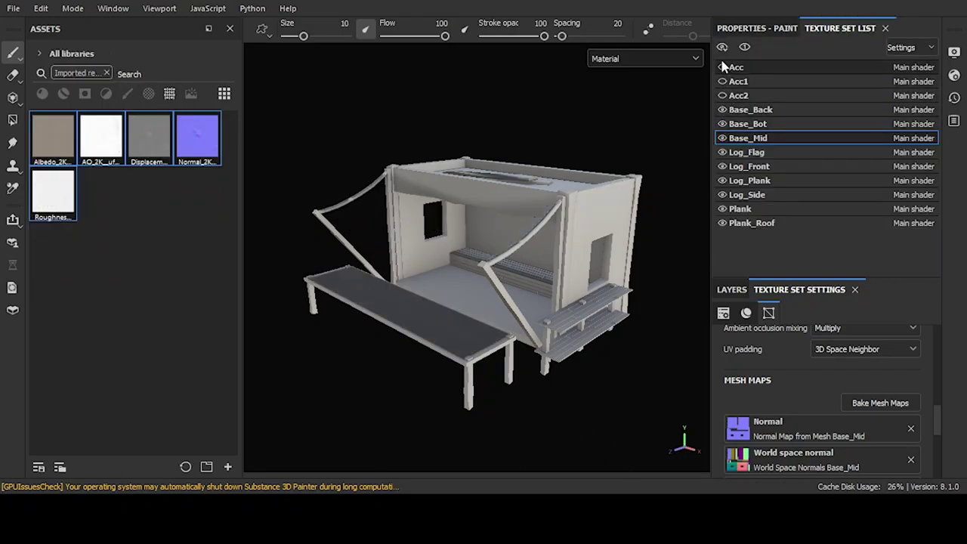
drag(723, 152, 725, 239)
alt+drag(567, 209, 503, 201)
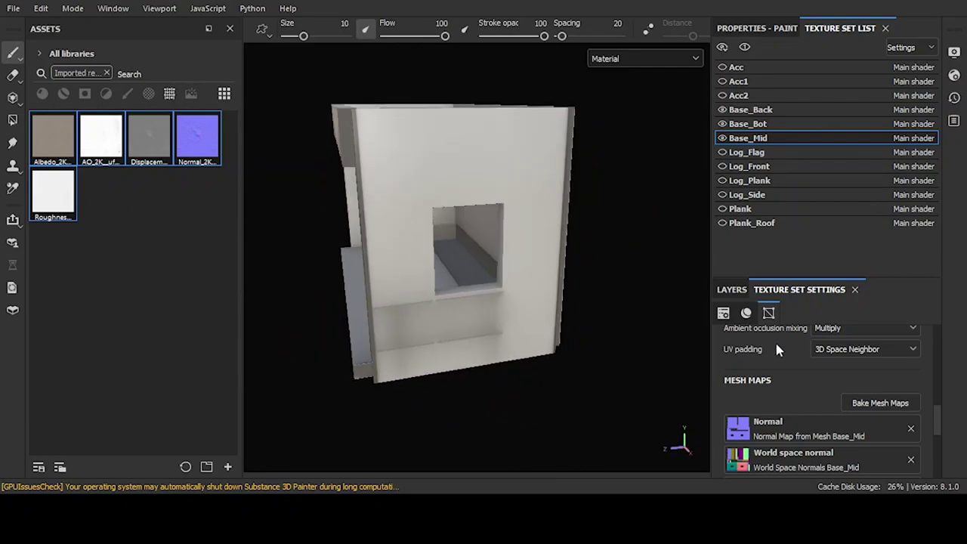
click(777, 112)
click(764, 139)
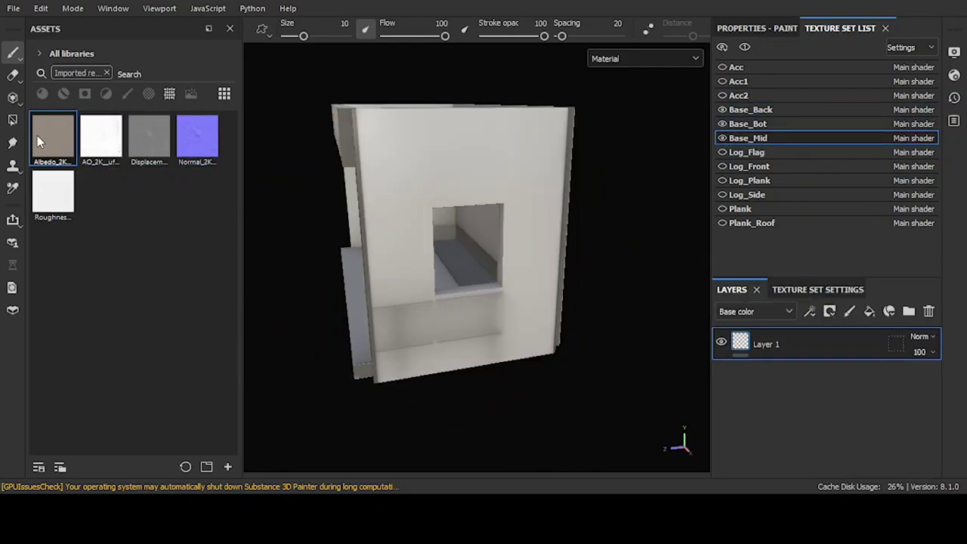
- Replace the default layer with a new fill layer and drag the first imported map in
click(928, 313)
click(870, 311)
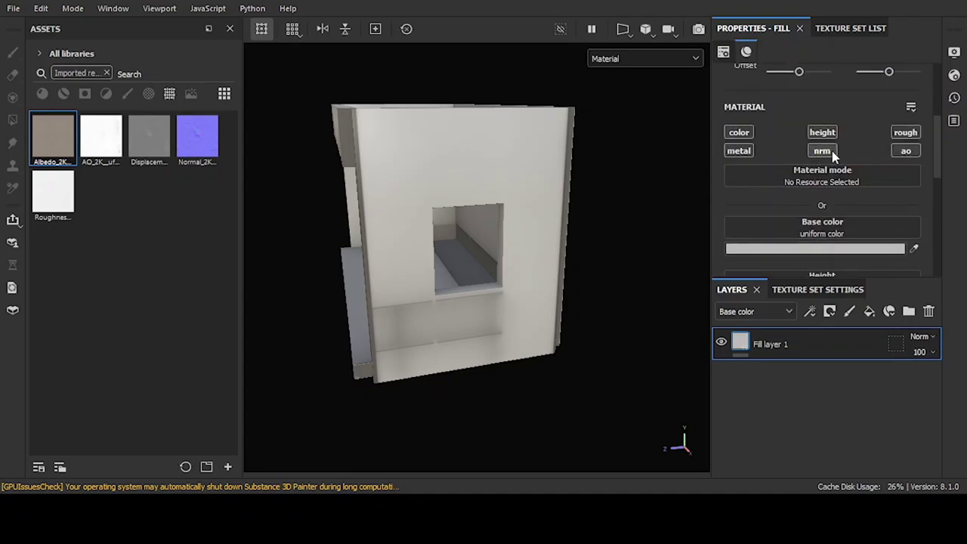
scroll(827, 189, down, 3)
scroll(827, 189, up, 3)
drag(53, 138, 815, 148)
scroll(565, 215, up, 3)
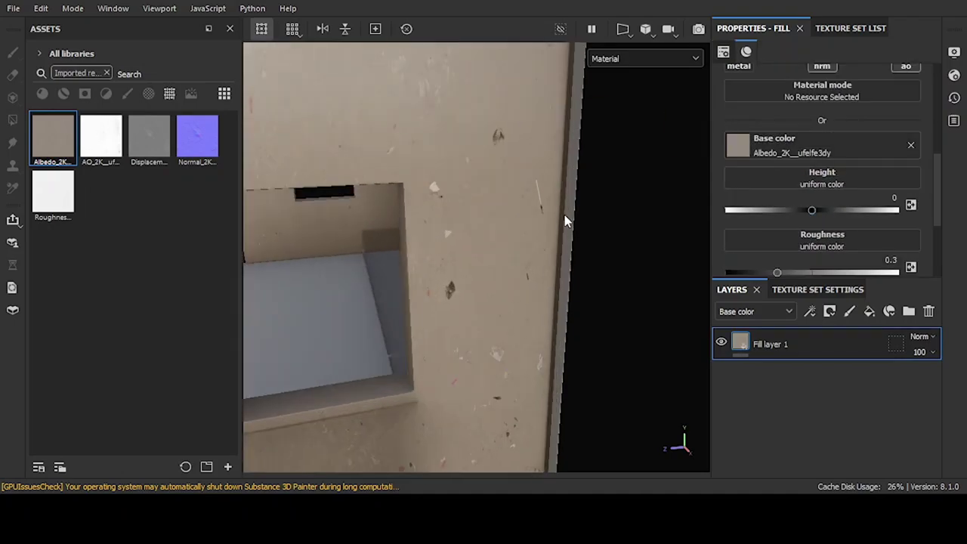
scroll(564, 215, down, 2)
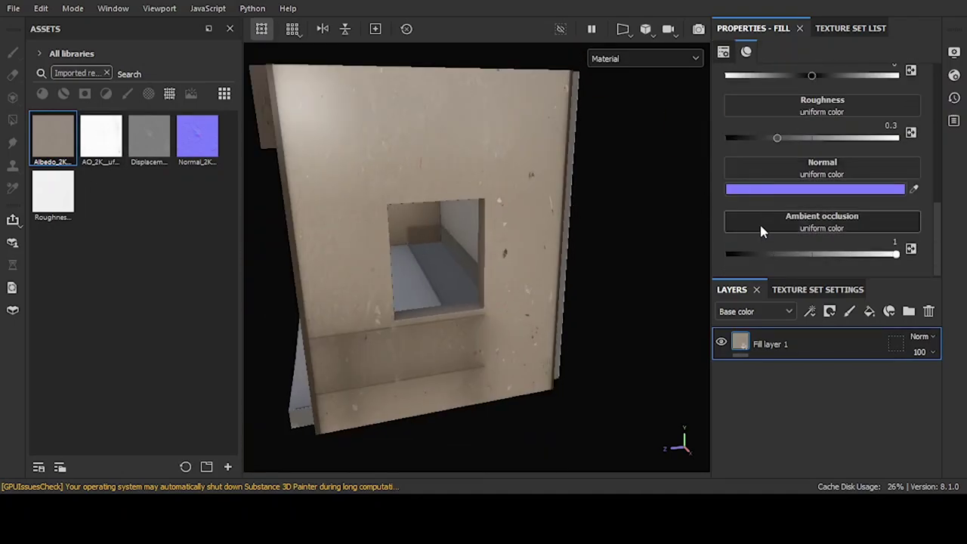
- Assign the normal, AO and displacement maps and name the layer Concrete Stronghold
drag(102, 149, 823, 226)
drag(200, 136, 823, 215)
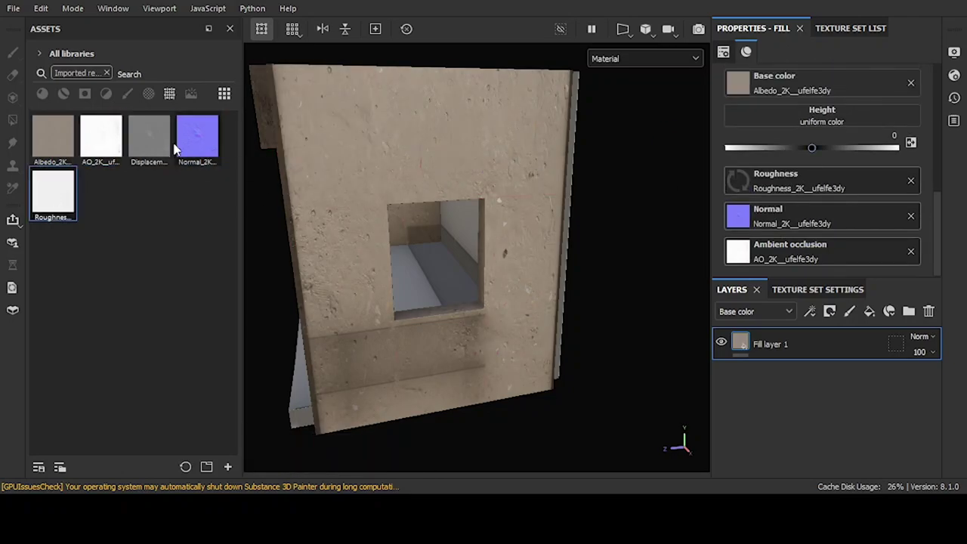
drag(149, 139, 825, 116)
scroll(821, 162, up, 5)
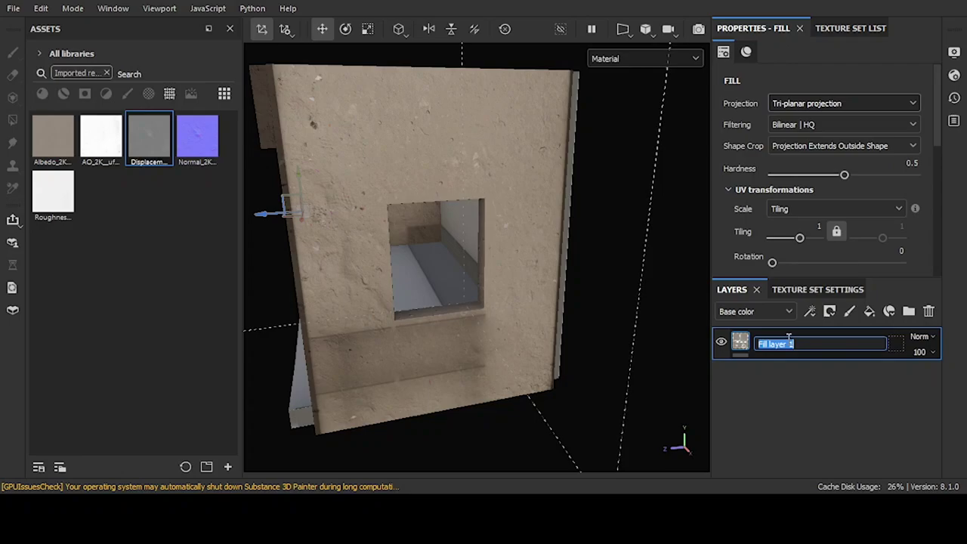
click(831, 348)
text(Concrete Stronghold)
key(Return)
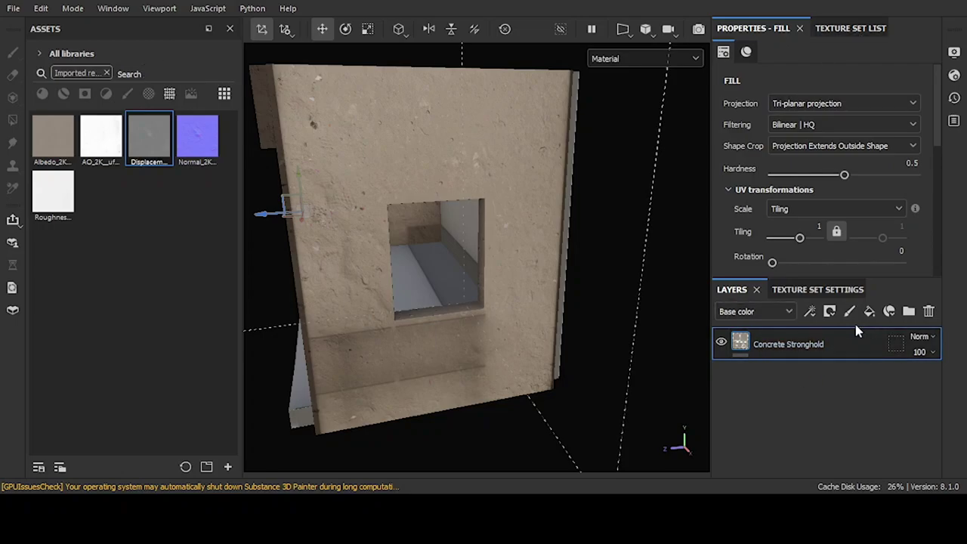
click(106, 73)
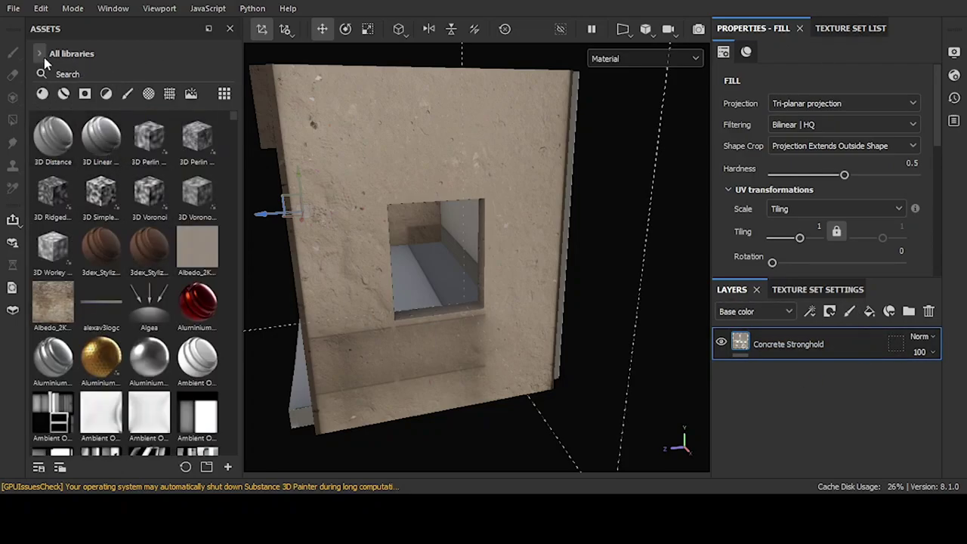
- Add the Concrete Simple material as a fill layer above Concrete Stronghold
click(43, 93)
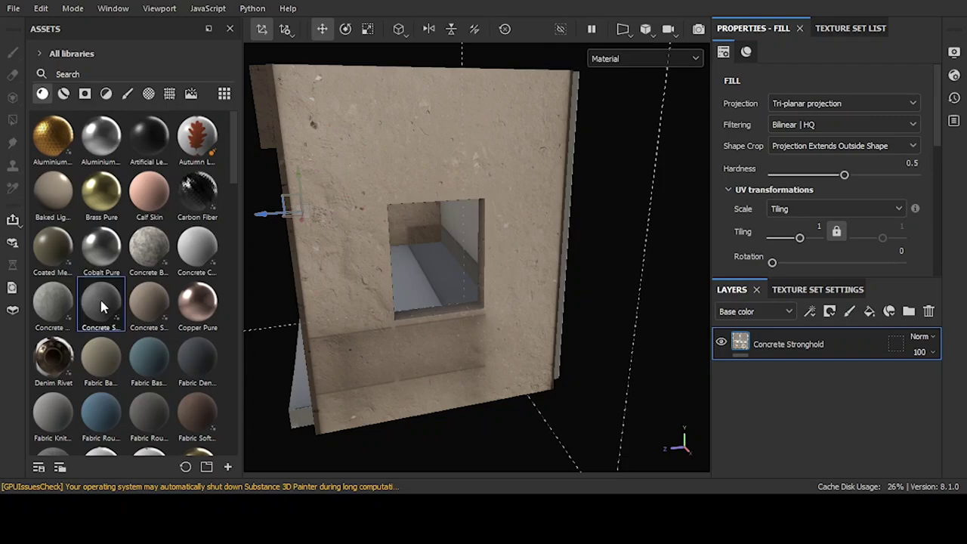
drag(100, 302, 824, 344)
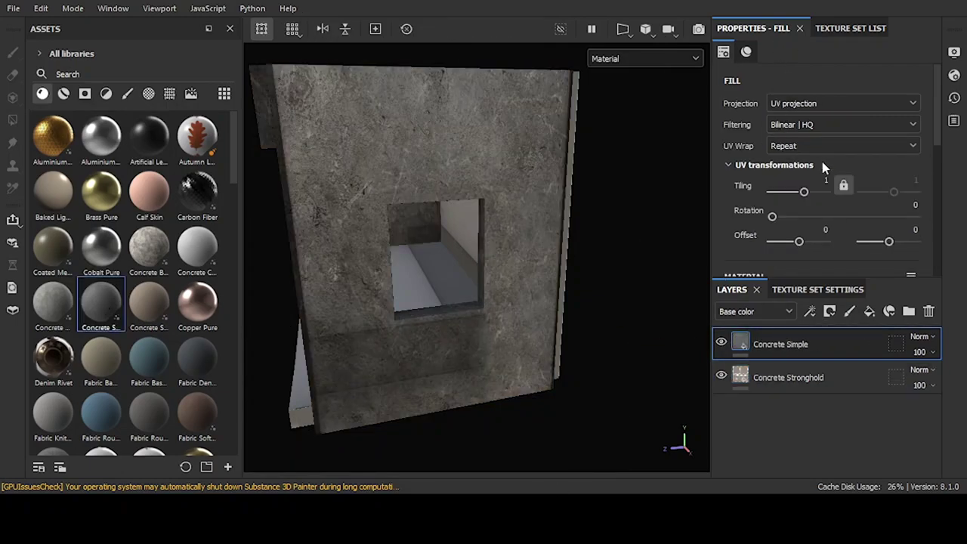
scroll(824, 168, down, 5)
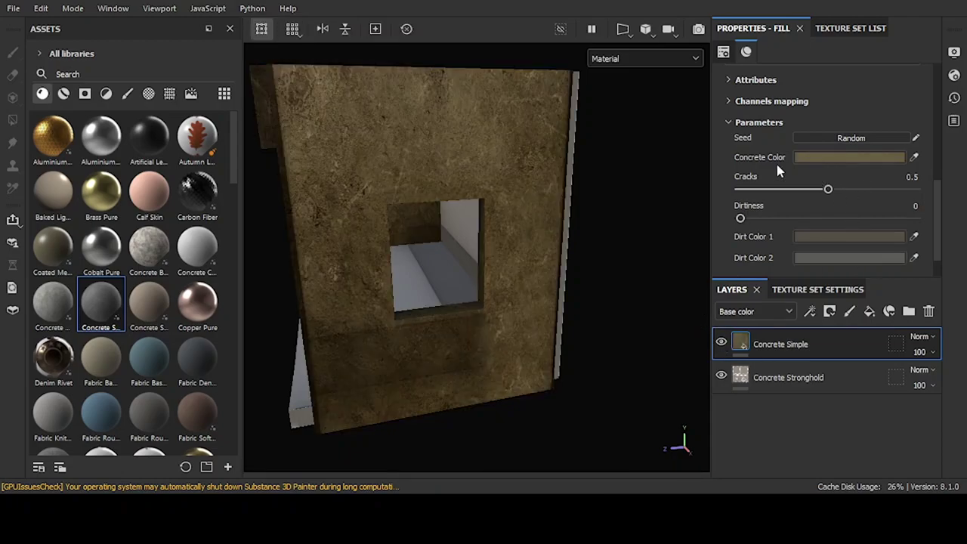
- Give Concrete Simple a black mask, try a Dirt generator at 0.75, then settle on Grayscale Conversion
click(790, 347)
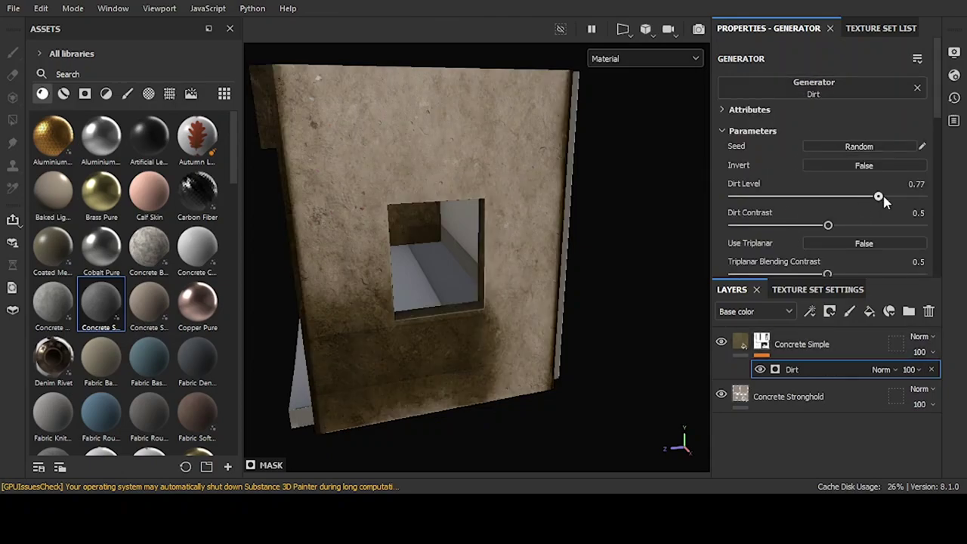
drag(879, 196, 873, 197)
mouse_move(539, 201)
alt+mouse_down()
mouse_move(460, 209)
mouse_move(546, 227)
mouse_move(389, 215)
mouse_move(438, 237)
alt+mouse_up()
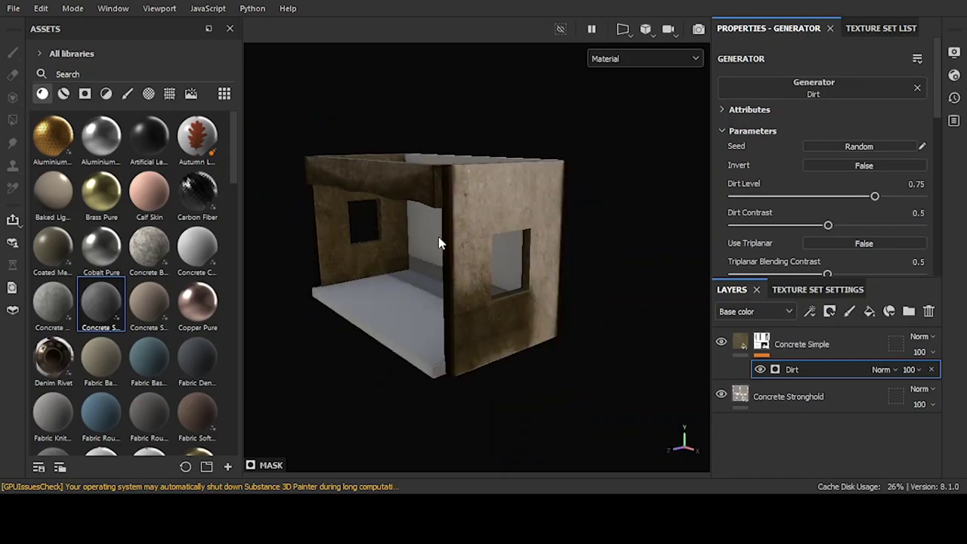
click(931, 369)
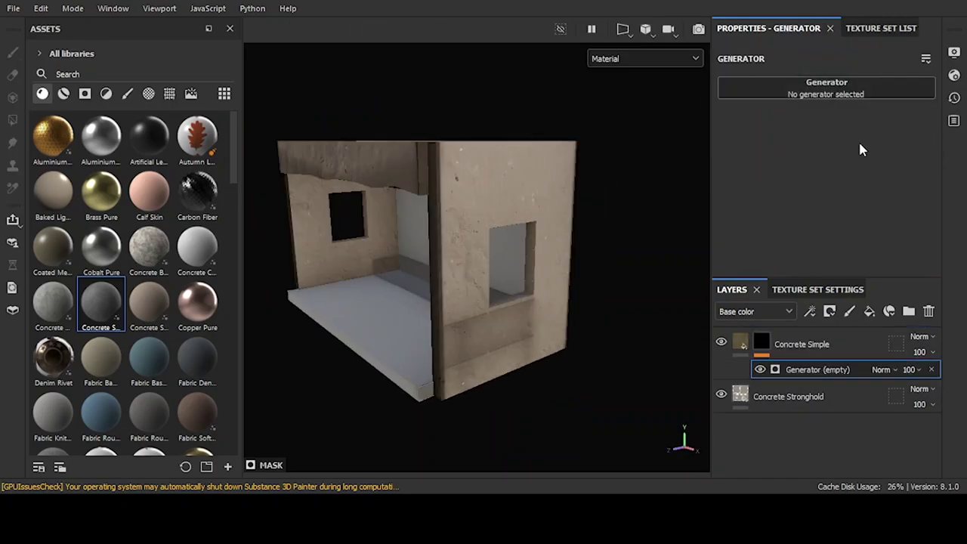
key(ctrl+z)
key(Delete)
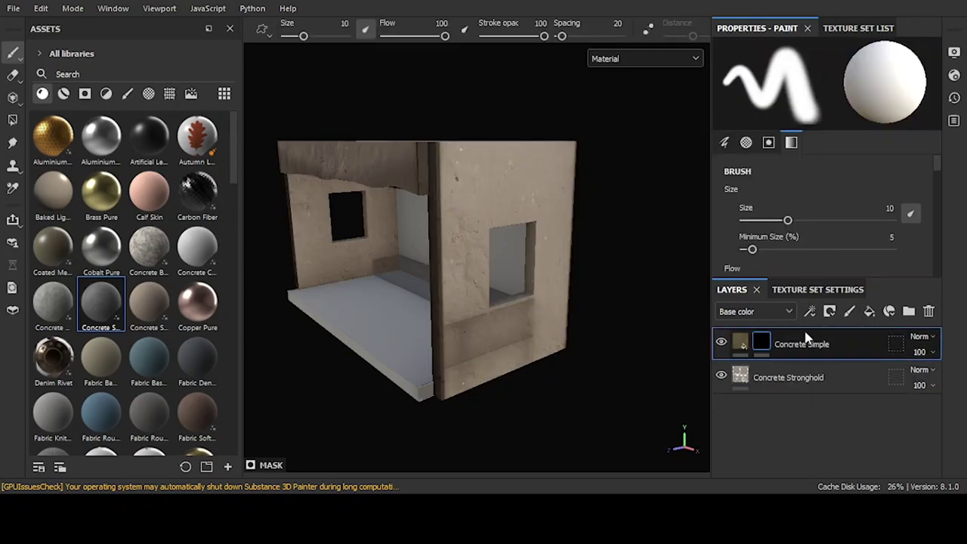
key(ctrl+z)
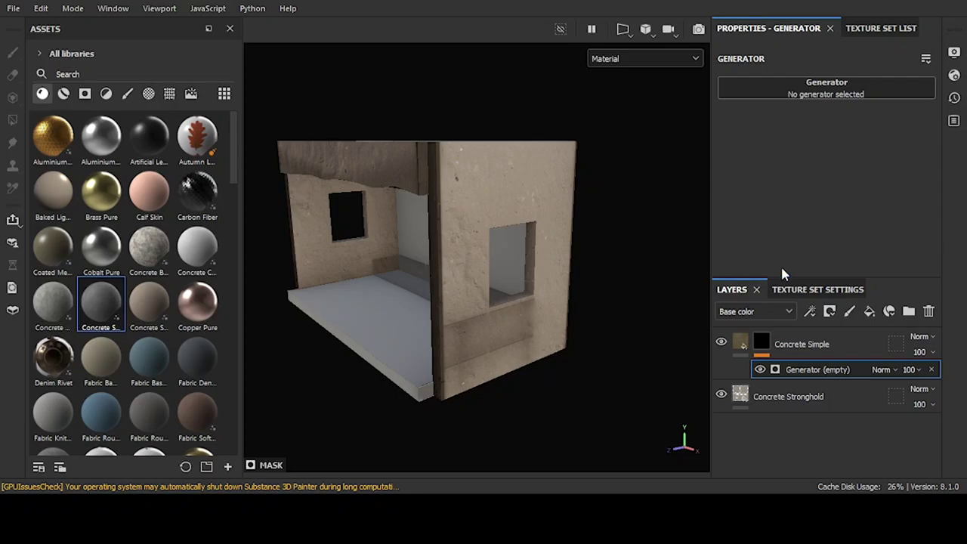
key(ctrl+z)
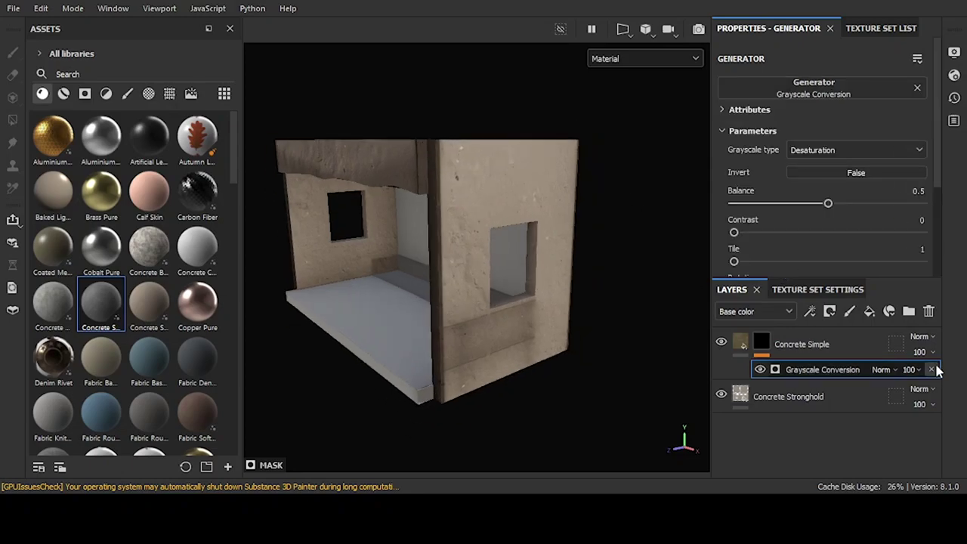
- Remove the Grayscale Conversion effect and review Concrete Simple's material and mask settings
click(931, 370)
scroll(808, 227, down, 1)
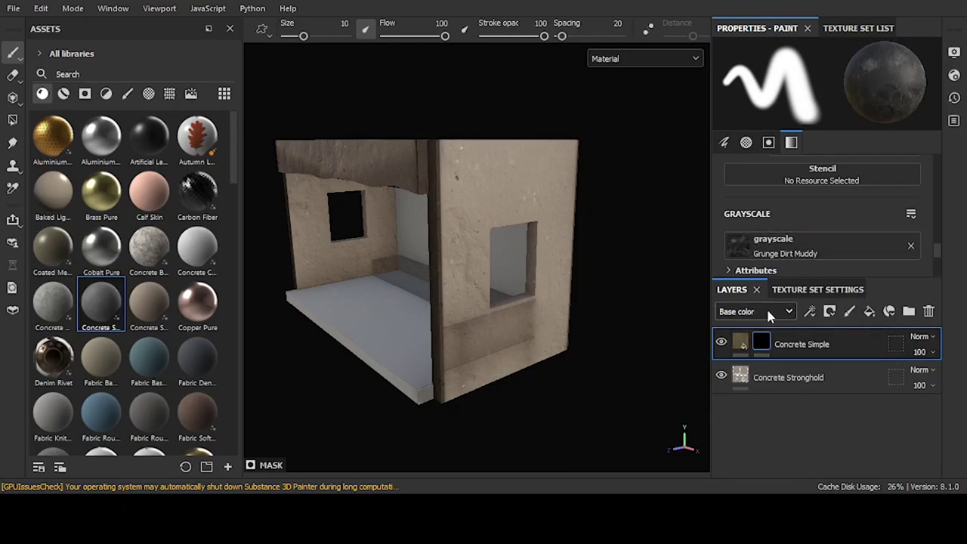
scroll(744, 253, down, 1)
click(779, 346)
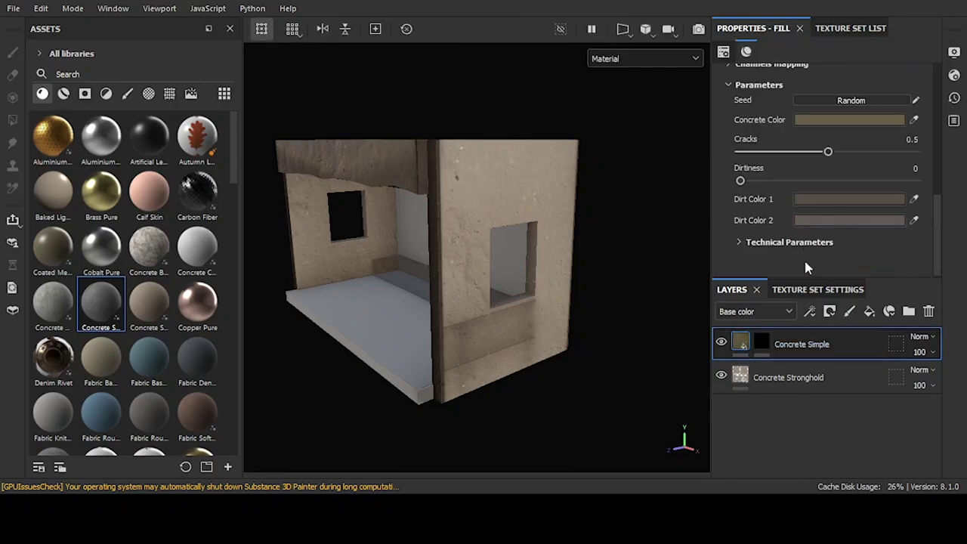
click(762, 344)
scroll(618, 250, up, 2)
scroll(618, 249, up, 1)
- Clear the grunge texture from the mask, then undo and redo the mask edits
click(911, 224)
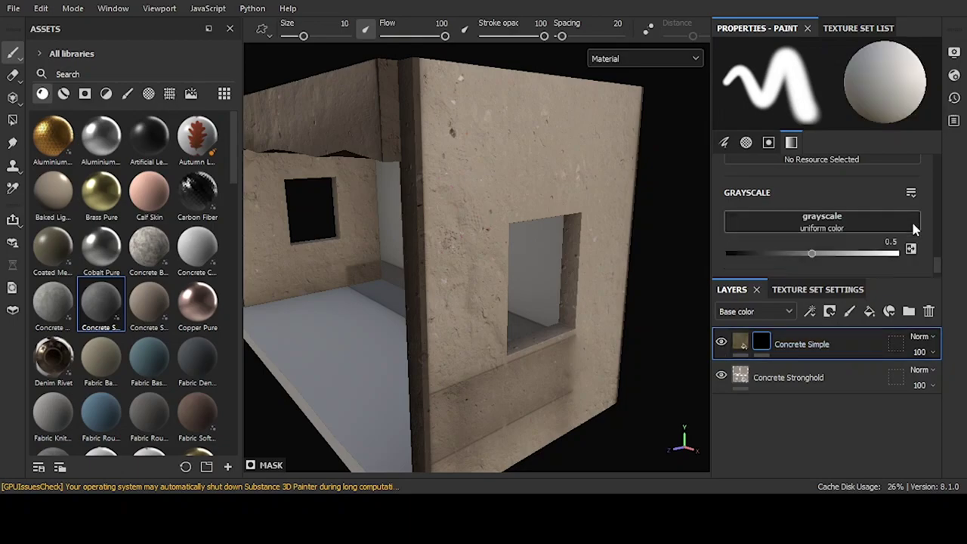
key(ctrl+z)
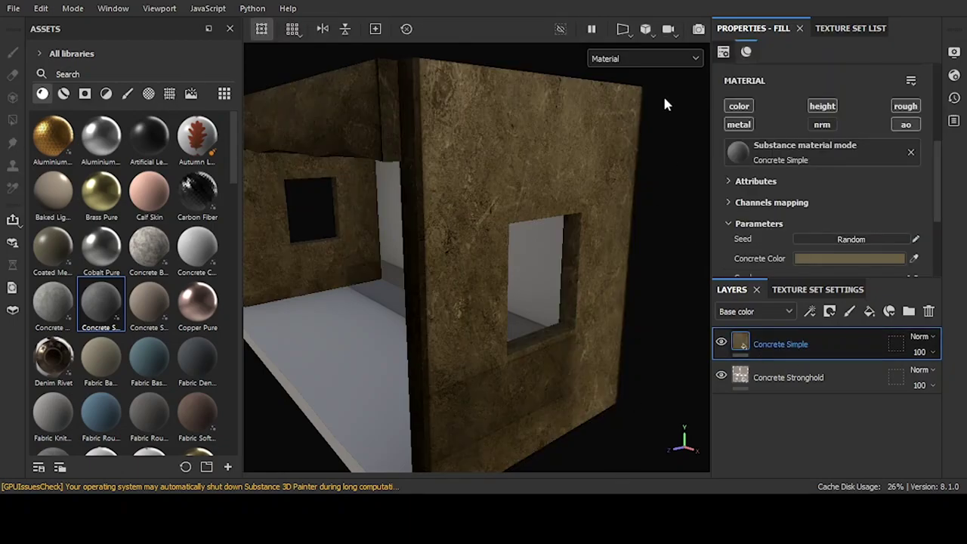
key(ctrl+y)
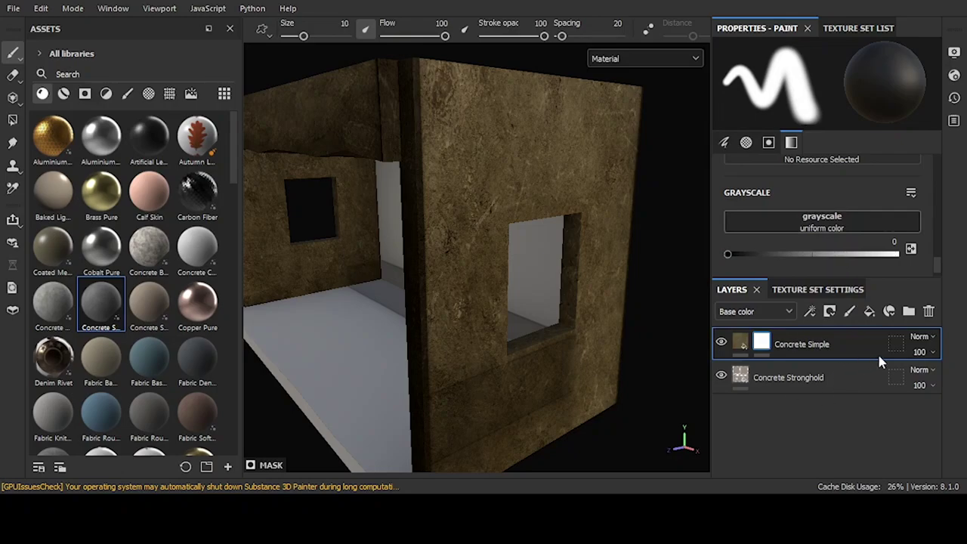
key(ctrl+y)
scroll(869, 226, down, 5)
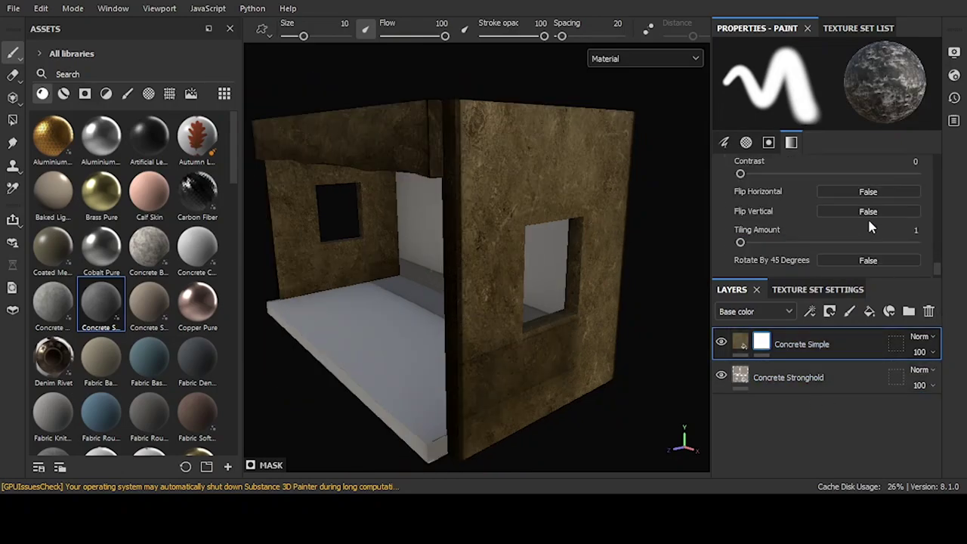
scroll(862, 219, up, 2)
key(ctrl+z)
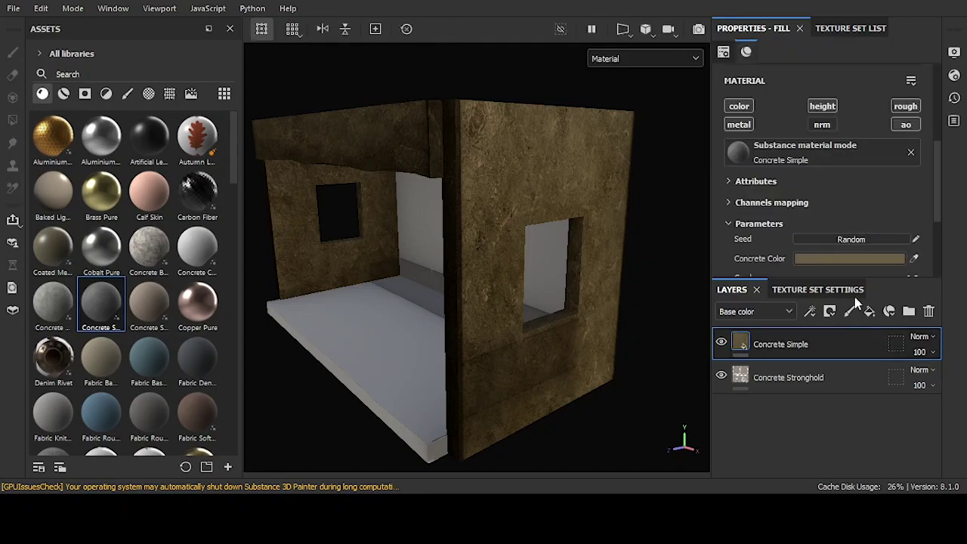
key(ctrl+y)
scroll(836, 217, up, 5)
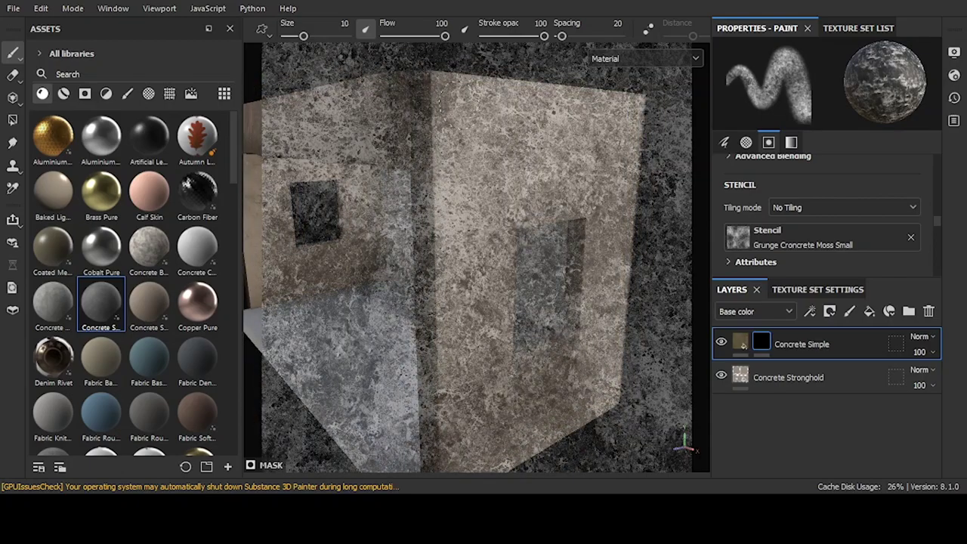
- Reposition the grunge stencil over the walls, then delete the Concrete Simple layer
alt+drag(477, 131, 529, 128)
click(127, 93)
click(100, 136)
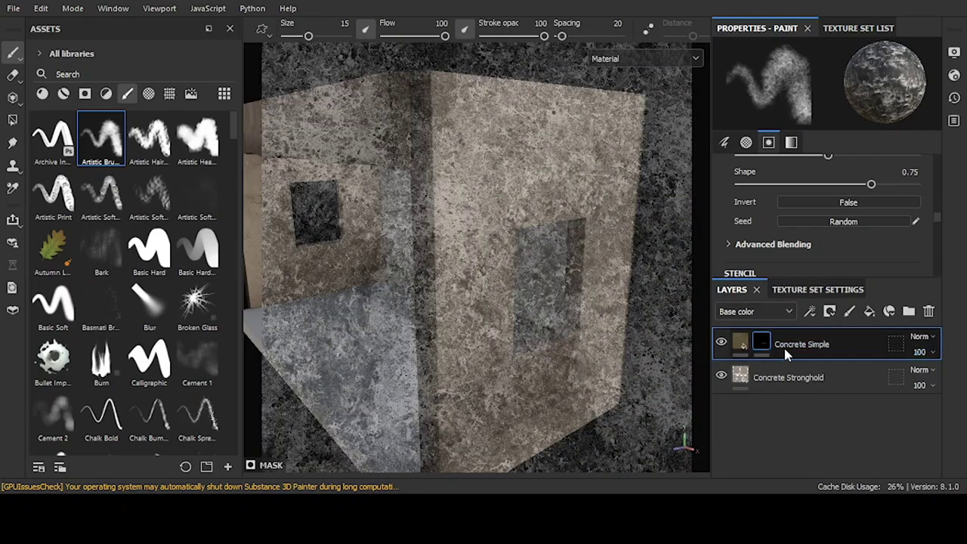
key(Delete)
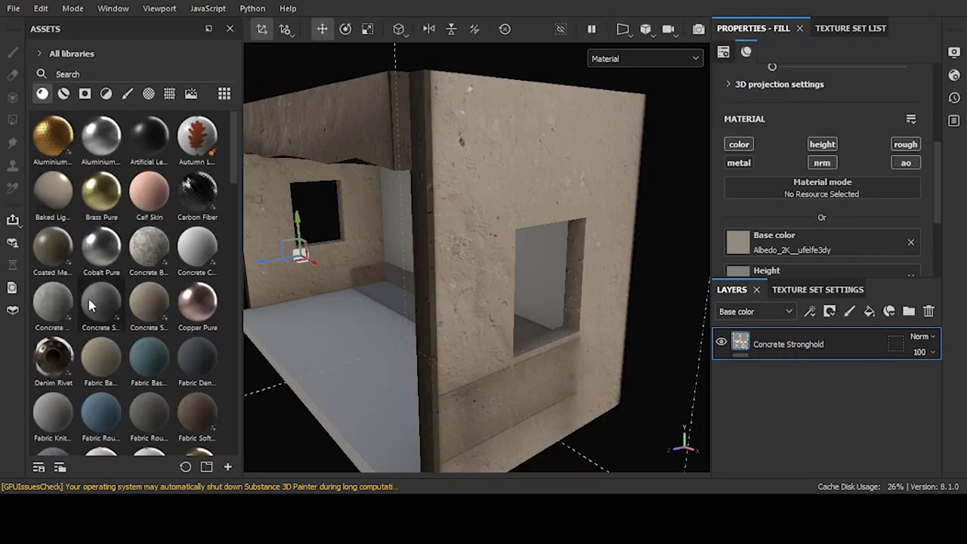
- Restore the Concrete Simple layer with its grunge mask and raise Dripping Rust spreading to 0.55
key(ctrl+z)
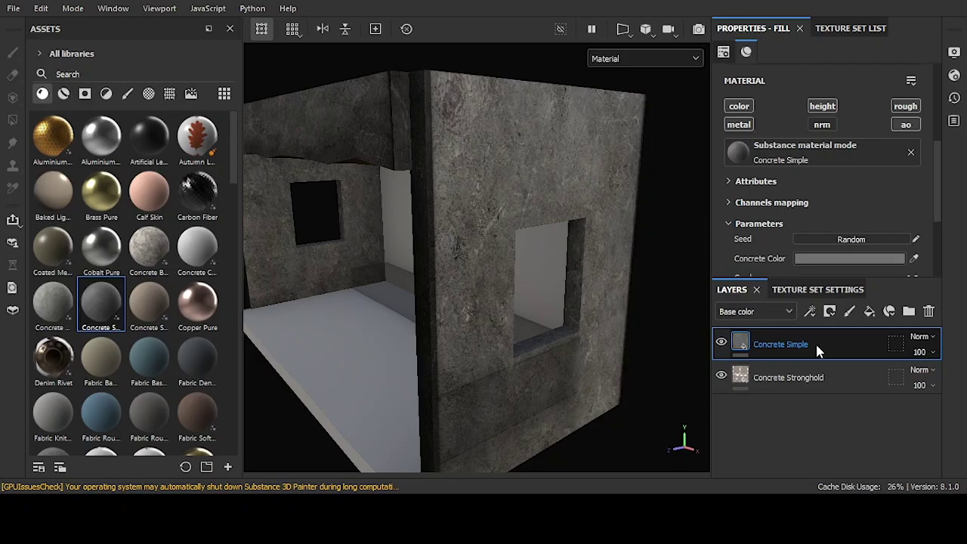
key(ctrl+z)
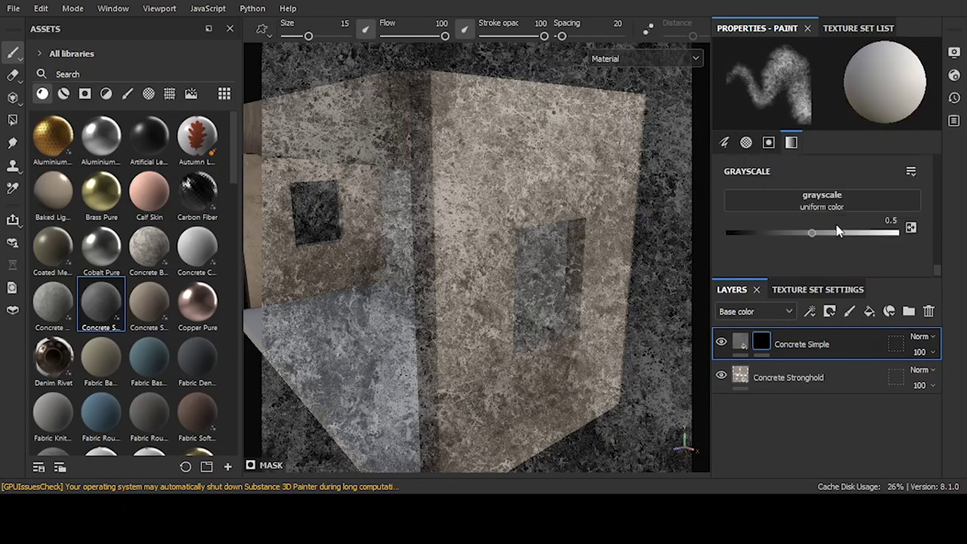
click(127, 94)
click(53, 137)
click(914, 177)
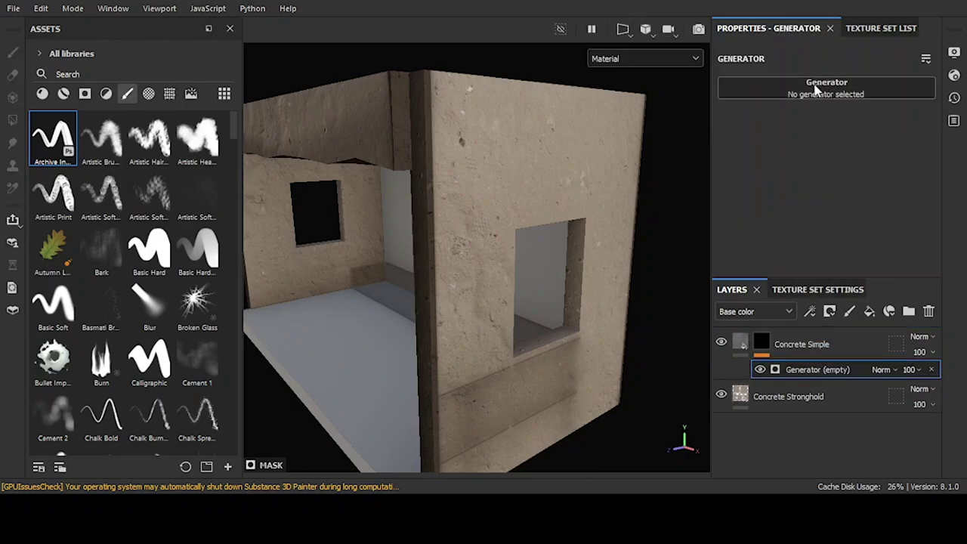
click(839, 346)
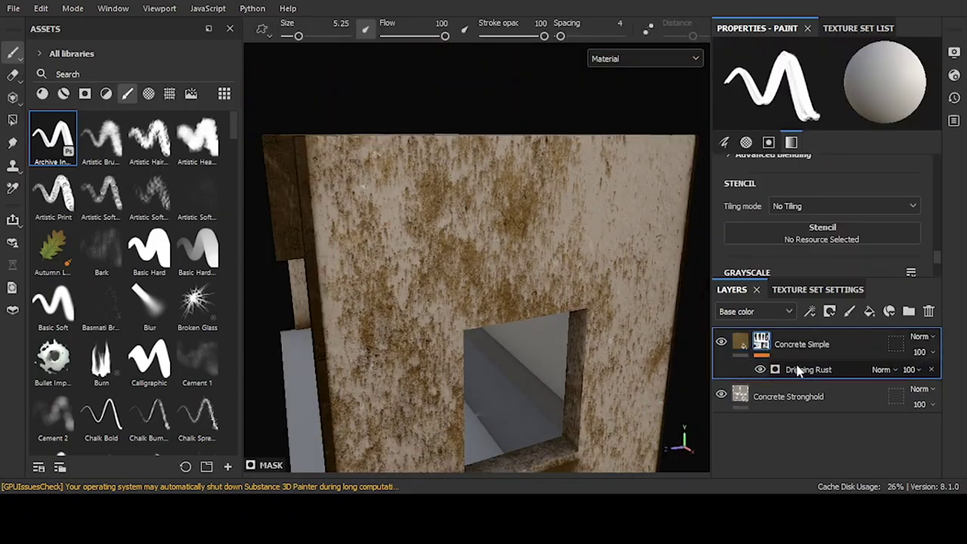
drag(828, 153, 838, 153)
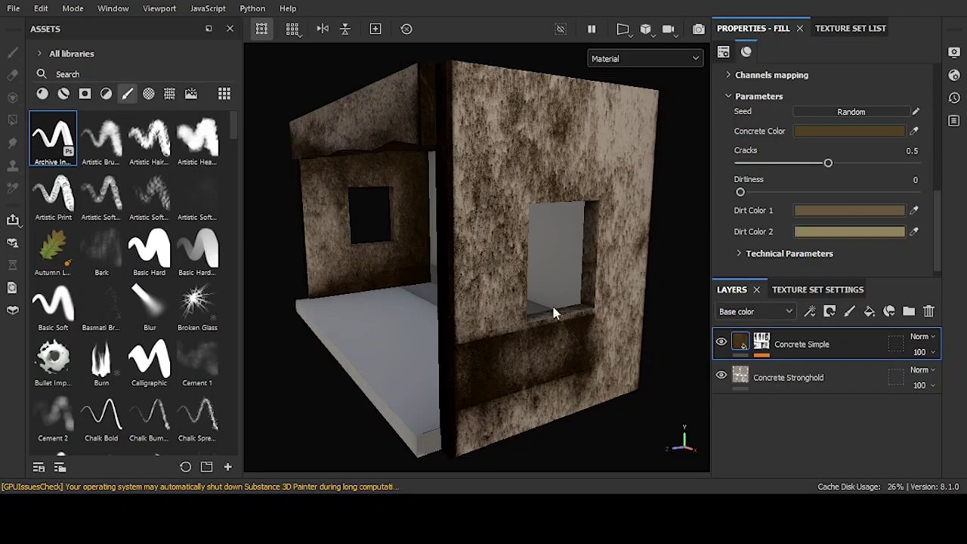
- Group the concrete layers into a new folder named Concrete Stronghold
alt+drag(554, 314, 602, 280)
scroll(527, 266, up, 5)
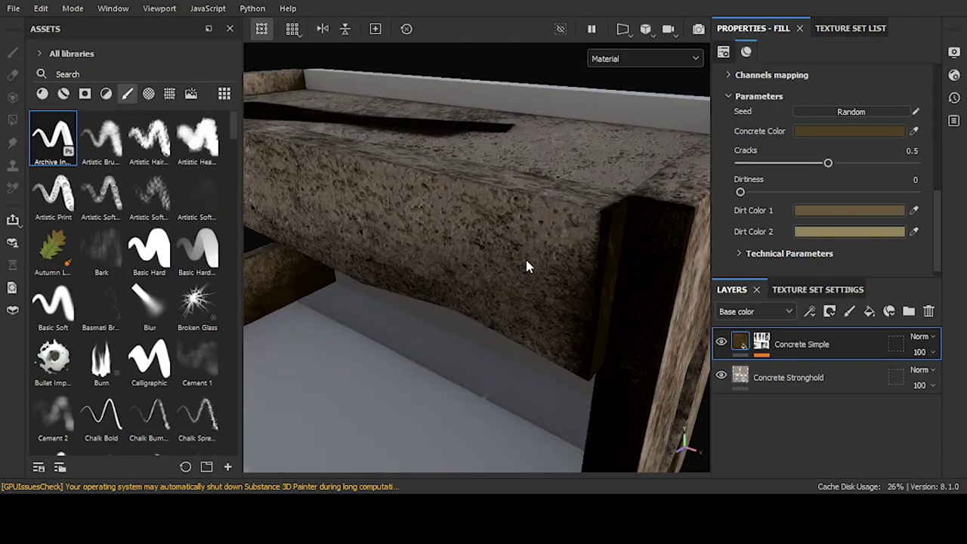
scroll(528, 266, down, 5)
alt+drag(527, 266, 484, 248)
click(816, 367)
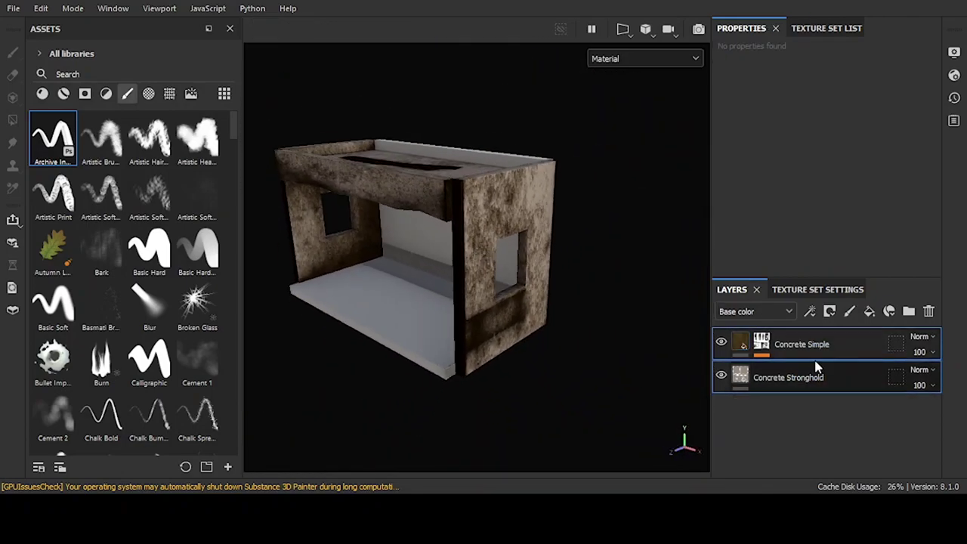
click(817, 349)
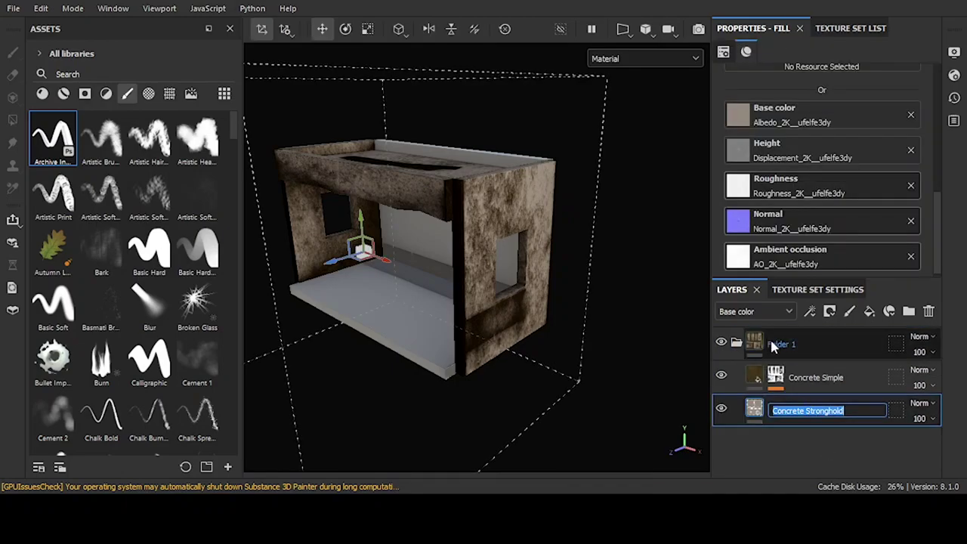
key(ctrl+c)
double_click(772, 345)
key(ctrl+v)
key(Return)
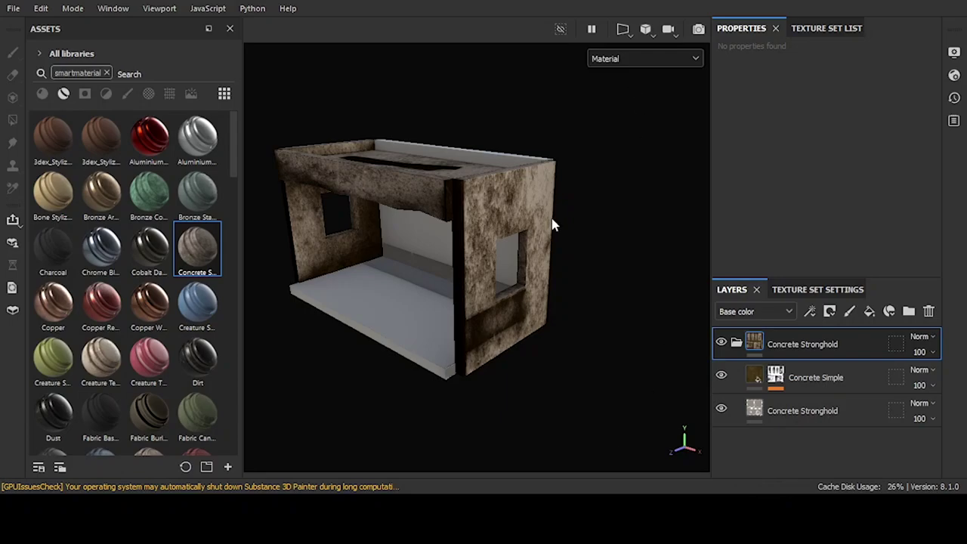
- Apply the Concrete Stronghold material to the Base_Bot and Base_Back texture sets
mouse_move(553, 224)
alt+mouse_down()
mouse_move(506, 188)
mouse_move(617, 203)
mouse_move(408, 162)
mouse_move(393, 211)
mouse_move(443, 194)
alt+mouse_up()
scroll(471, 168, down, 3)
click(808, 28)
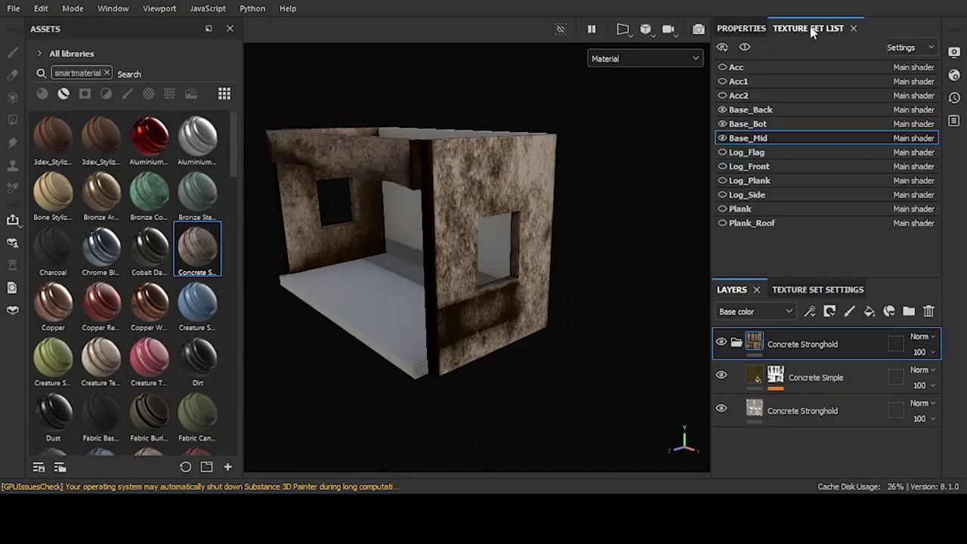
click(771, 123)
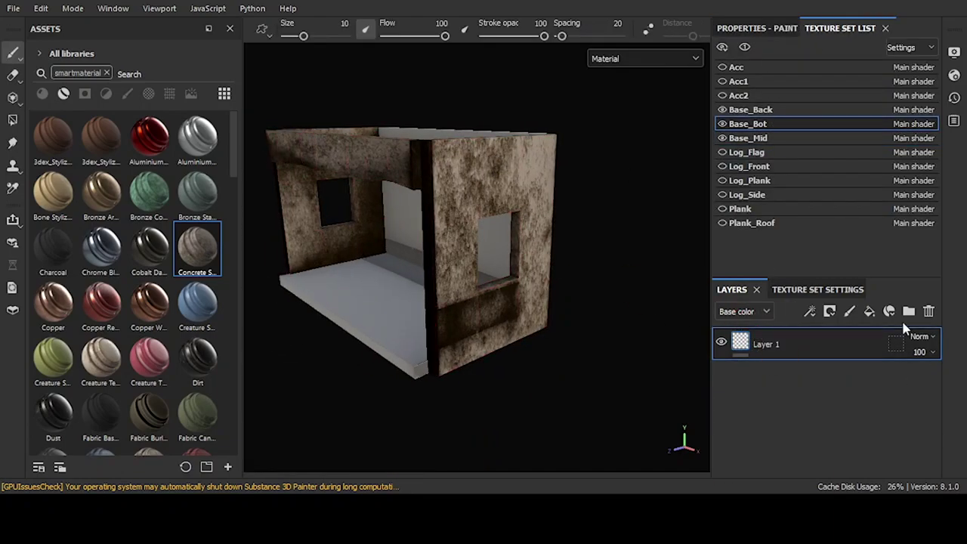
drag(905, 326, 862, 375)
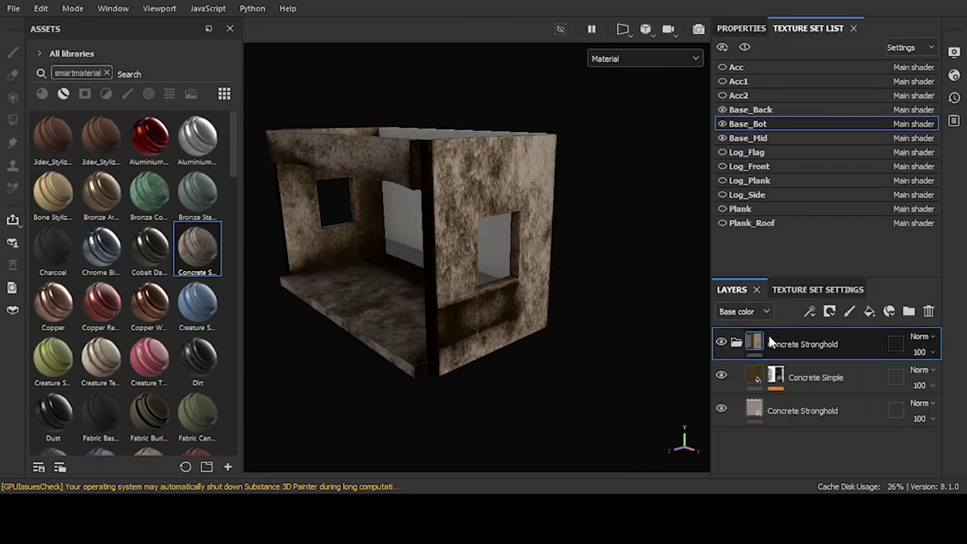
click(751, 109)
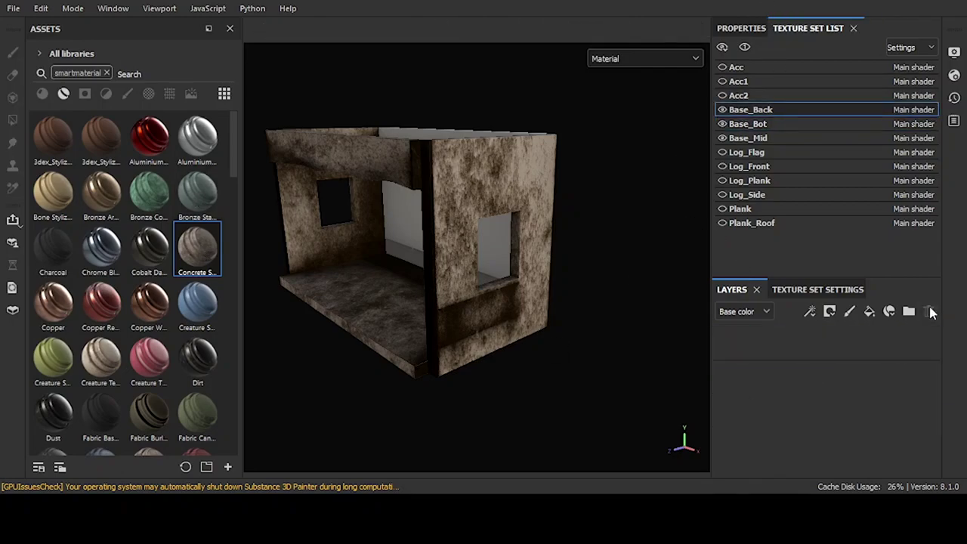
drag(198, 249, 816, 344)
- Reduce the Dripping Rust spreading on Base_Back's Concrete Simple layer
alt+drag(566, 204, 551, 190)
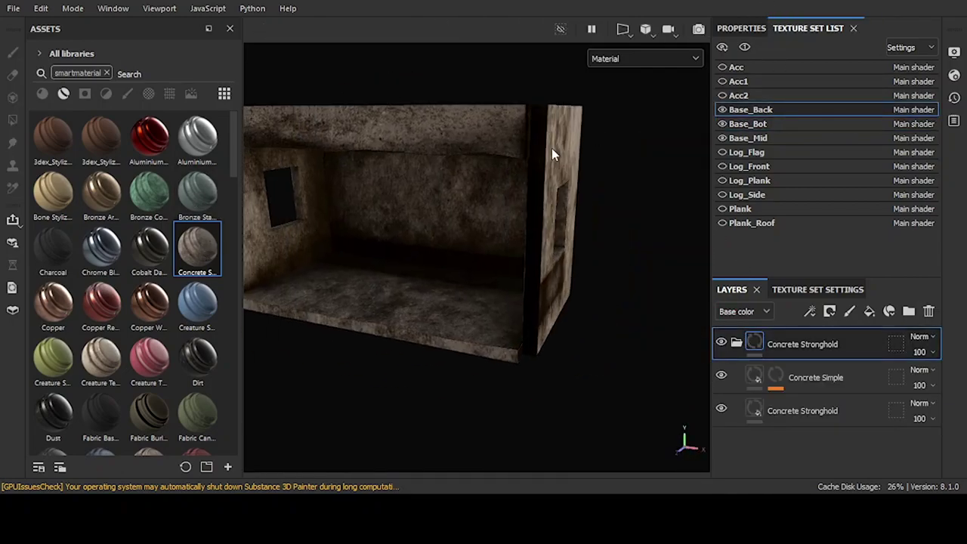
click(762, 380)
click(775, 376)
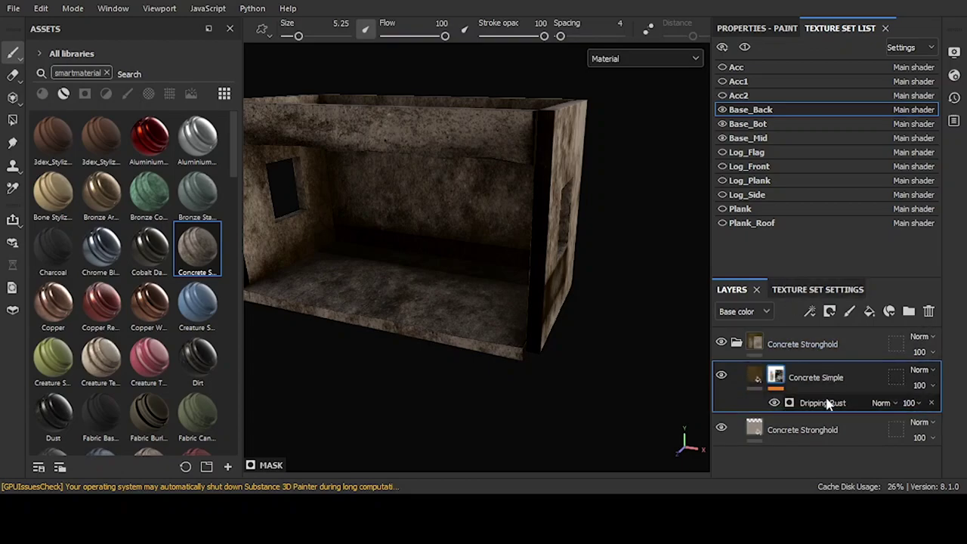
click(823, 403)
drag(839, 154, 810, 155)
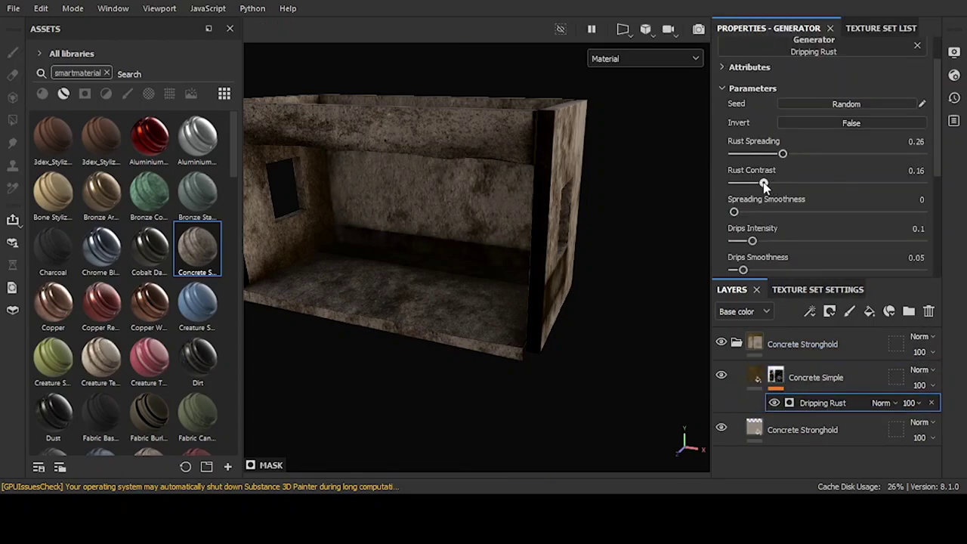
- Lower Base_Bot's Concrete Simple Dripping Rust spreading to 0.34
click(862, 28)
click(768, 123)
click(782, 378)
click(775, 377)
click(756, 28)
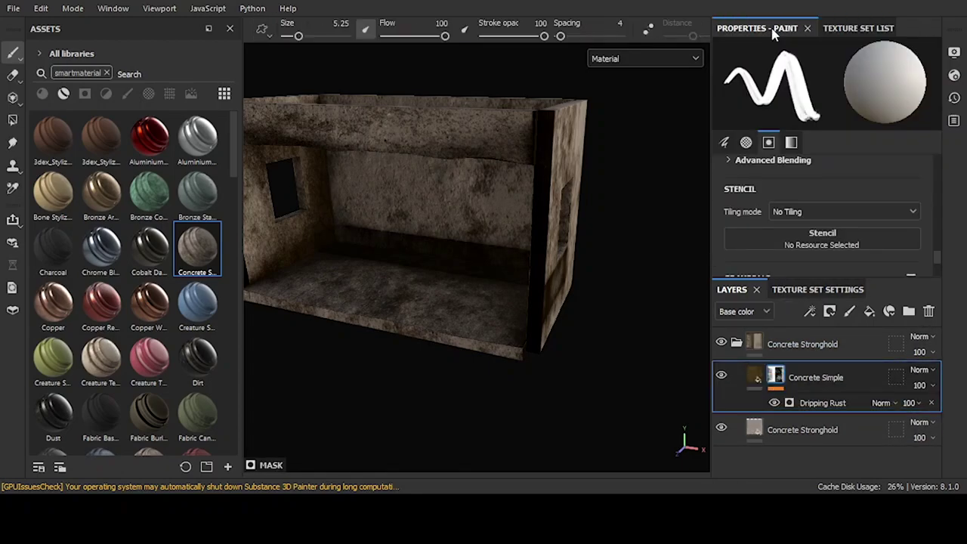
click(823, 403)
mouse_move(836, 154)
mouse_down()
mouse_move(799, 155)
mouse_move(812, 155)
mouse_up()
alt+drag(618, 189, 570, 174)
click(861, 28)
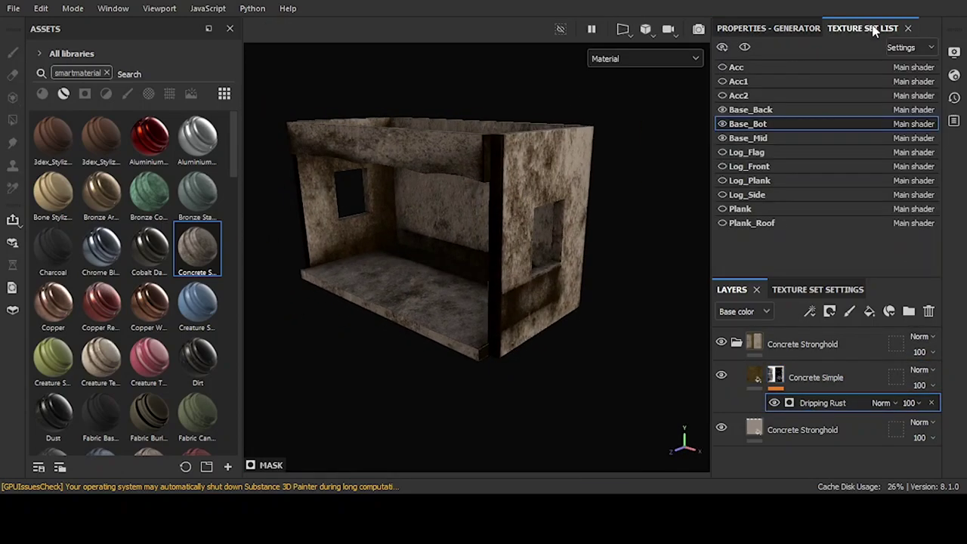
- Make the Log_Plank, Plank and Plank_Roof parts visible and frame the whole model
click(723, 181)
click(723, 209)
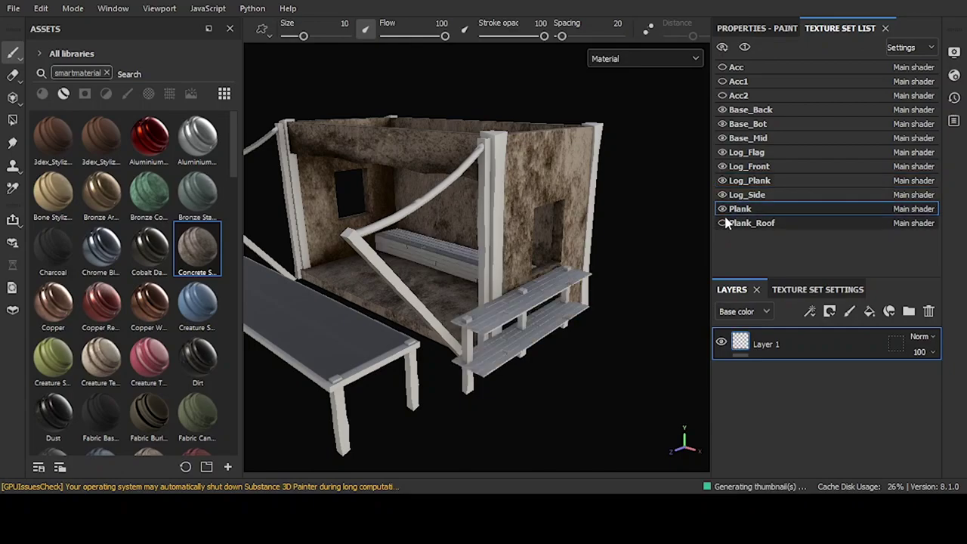
click(723, 223)
scroll(550, 293, up, 5)
key(f)
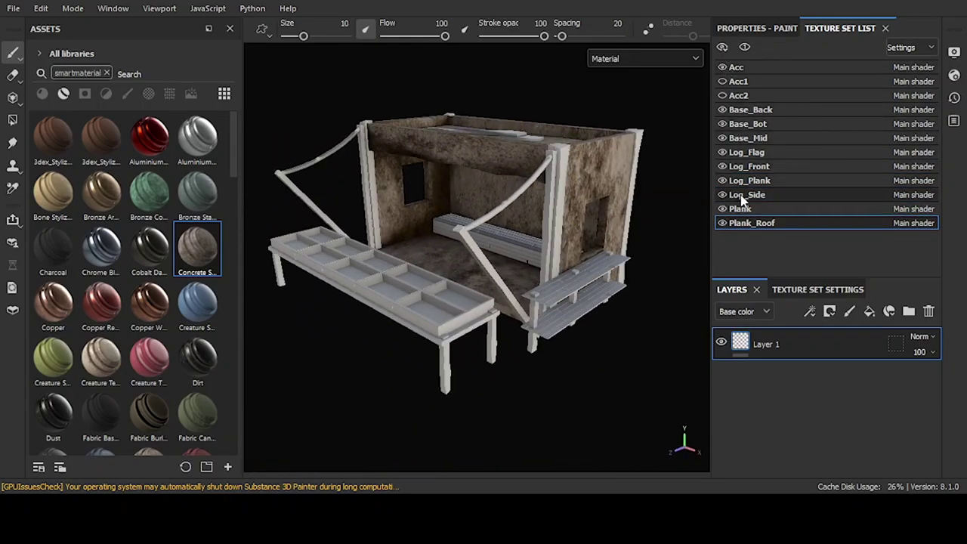
- On Log_Side, delete the empty default layer and apply the Stronghold Log material
click(744, 195)
click(107, 72)
click(38, 53)
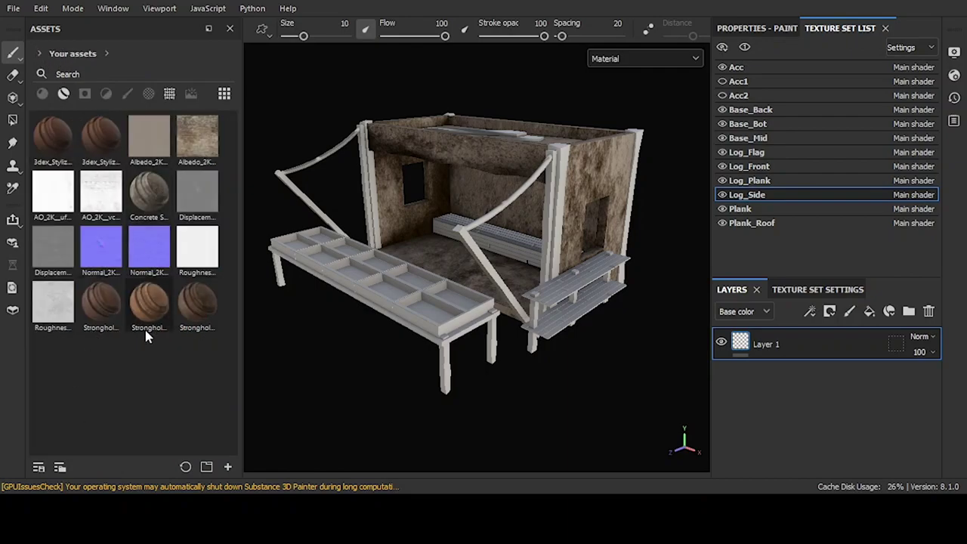
click(779, 340)
key(Delete)
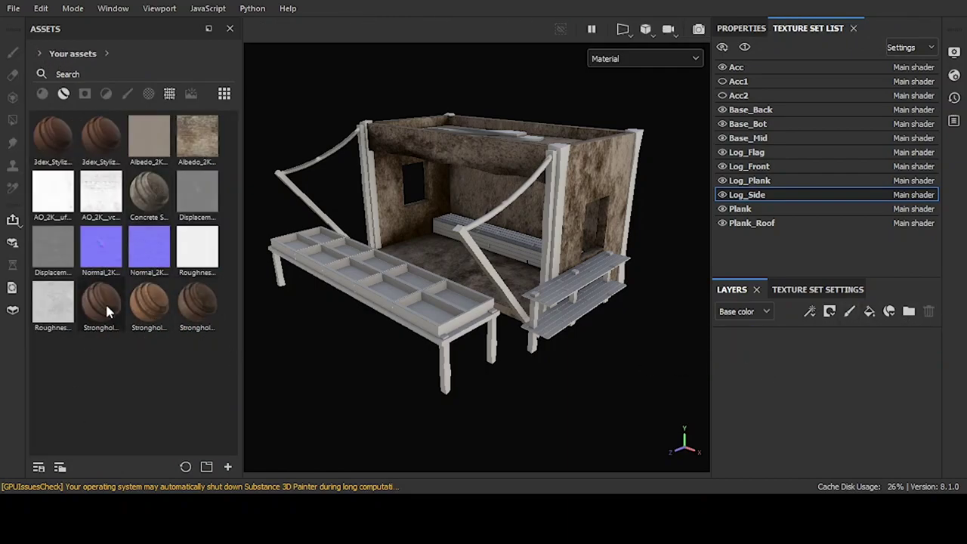
drag(105, 302, 739, 333)
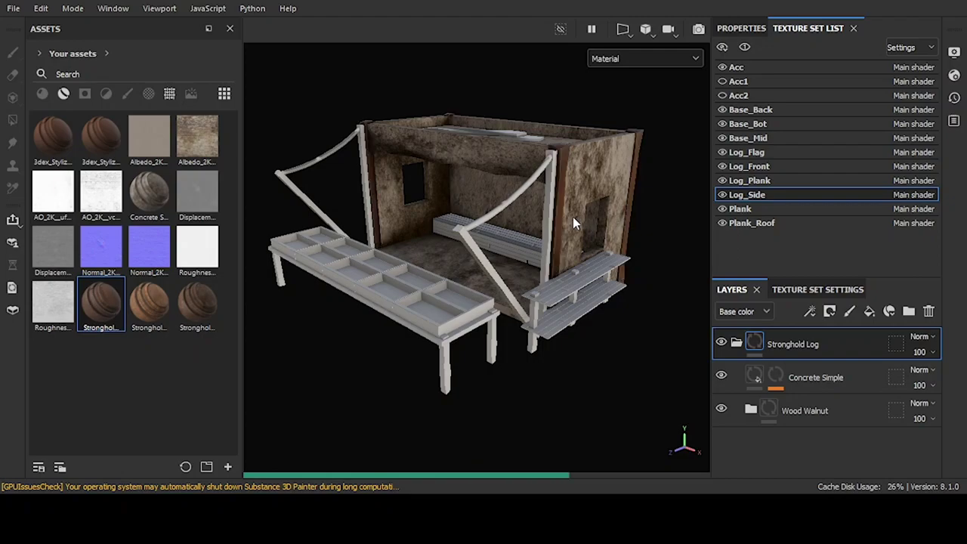
scroll(563, 216, up, 5)
scroll(563, 215, down, 4)
scroll(563, 216, down, 2)
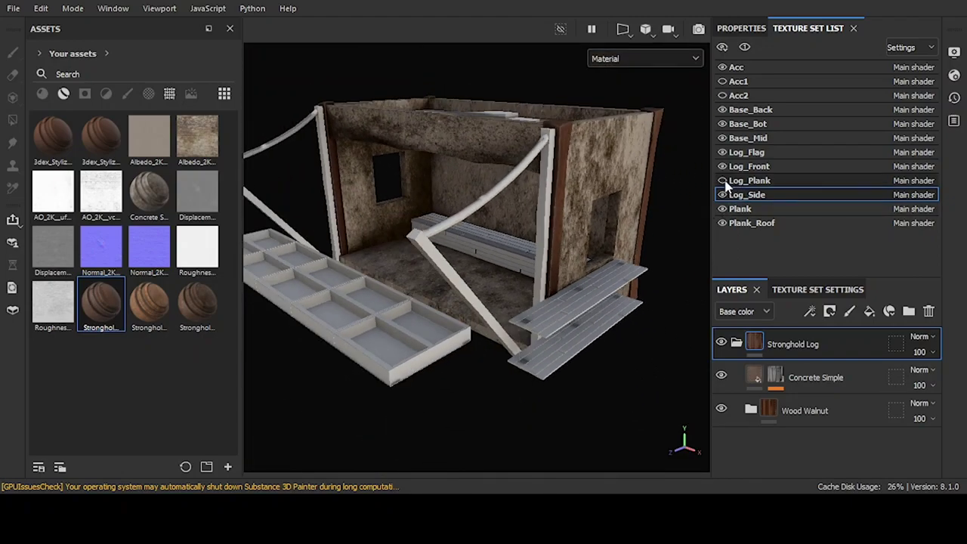
- Apply the Stronghold Plank v2 material to the Log_Plank texture set
click(724, 185)
click(205, 301)
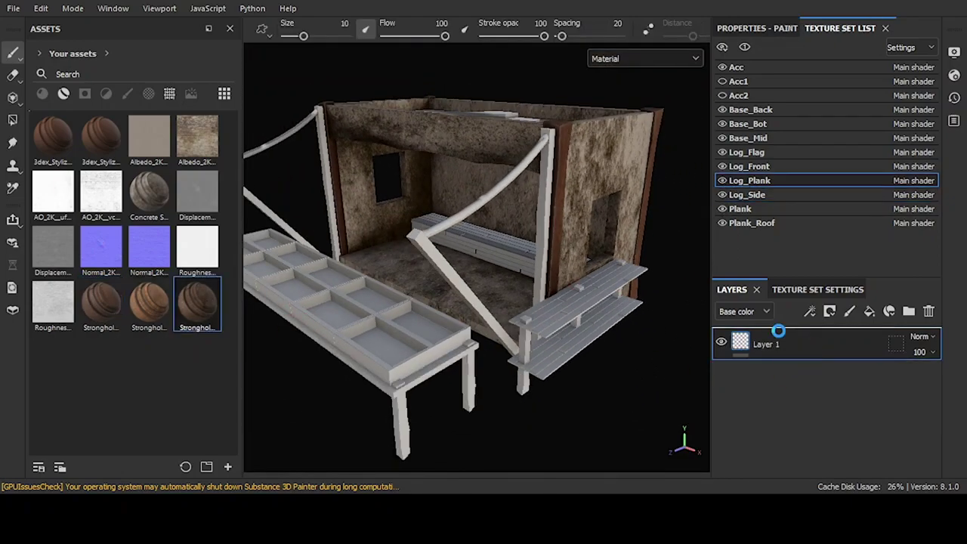
drag(779, 331, 777, 338)
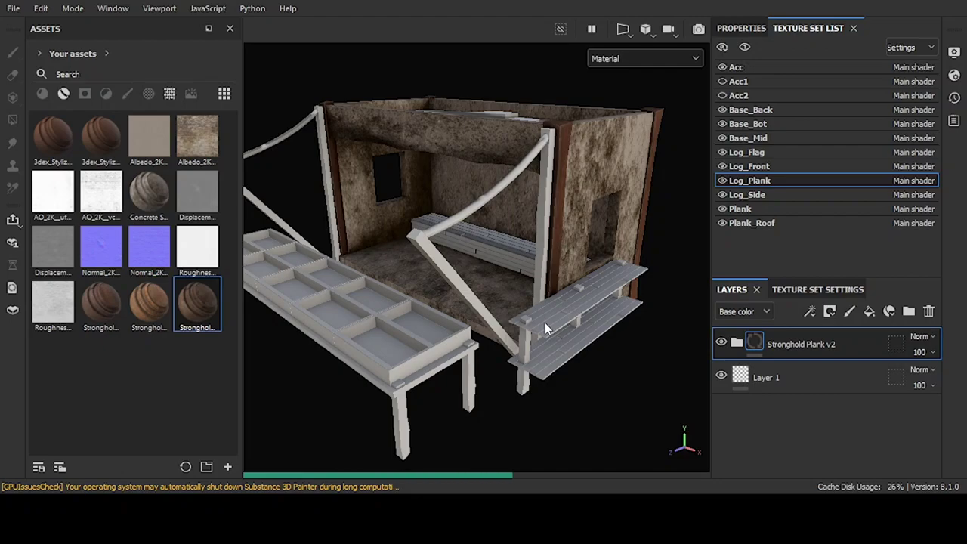
click(722, 195)
click(723, 195)
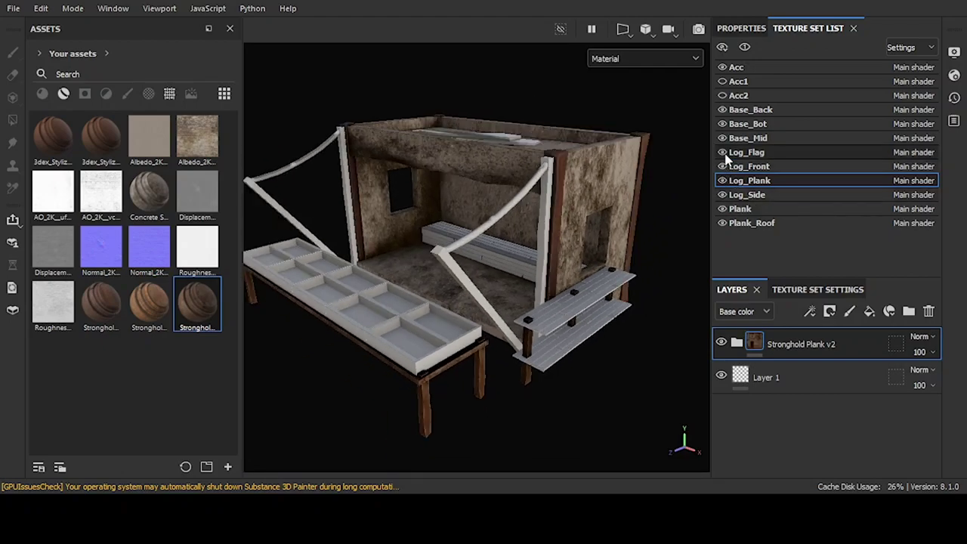
click(729, 209)
- Apply the Stronghold Plank material to the Plank and Log_Flag texture sets
drag(171, 306, 790, 338)
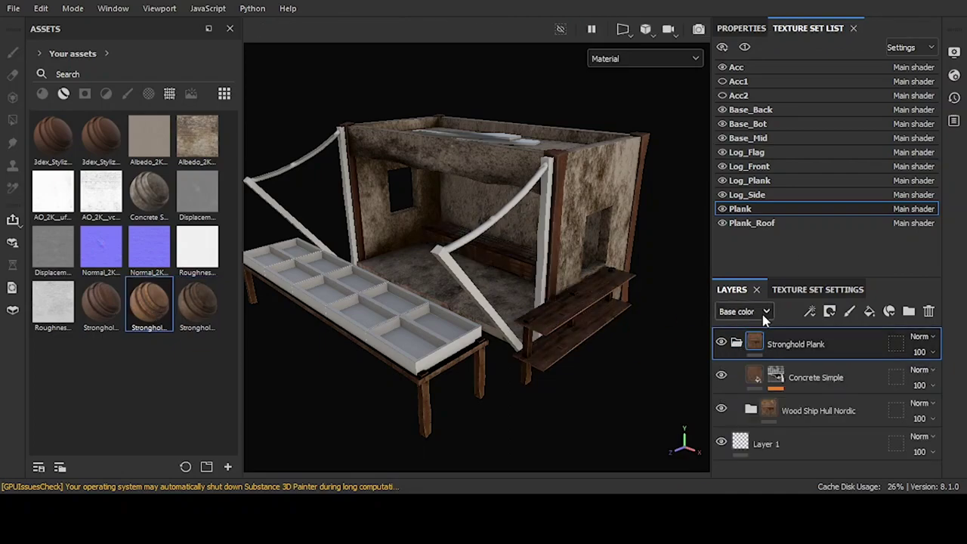
click(745, 222)
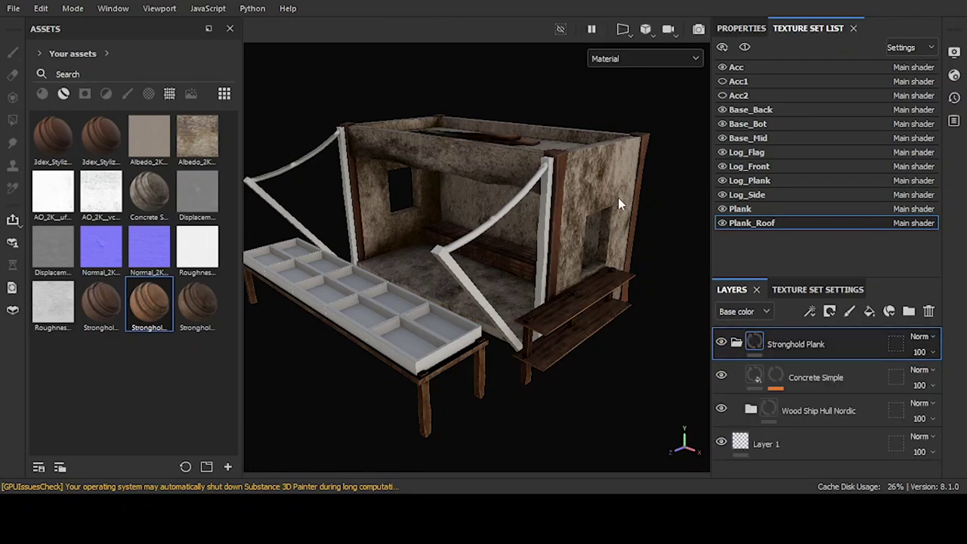
alt+drag(618, 197, 697, 218)
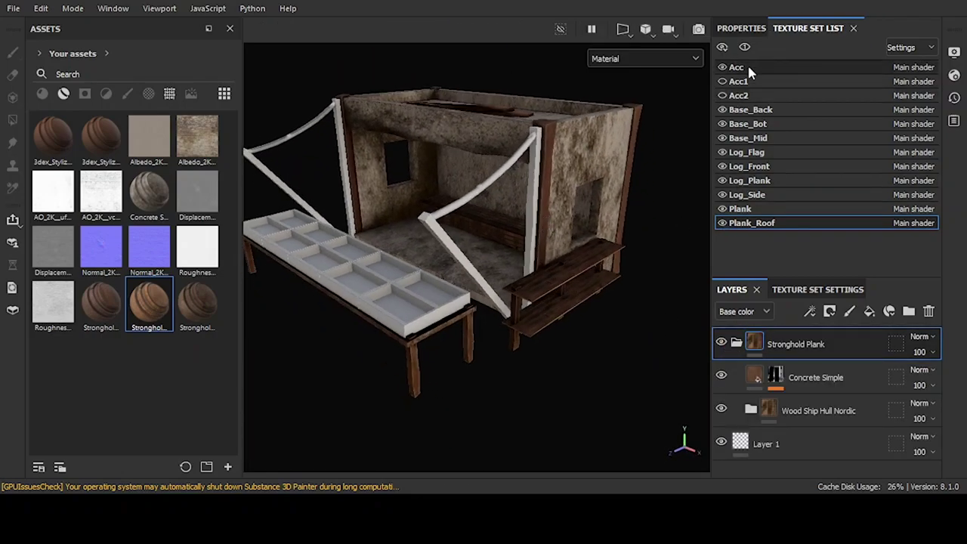
click(746, 67)
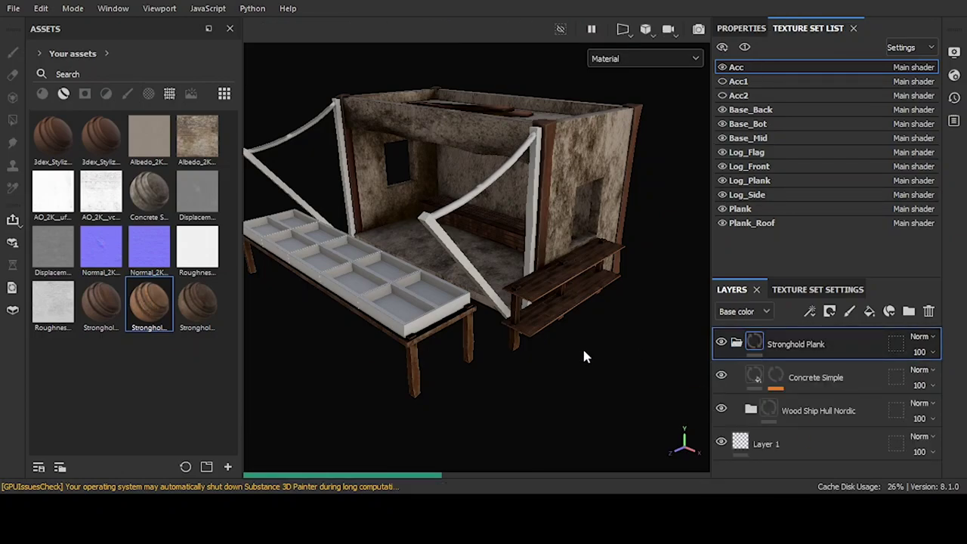
click(742, 153)
drag(770, 331, 772, 343)
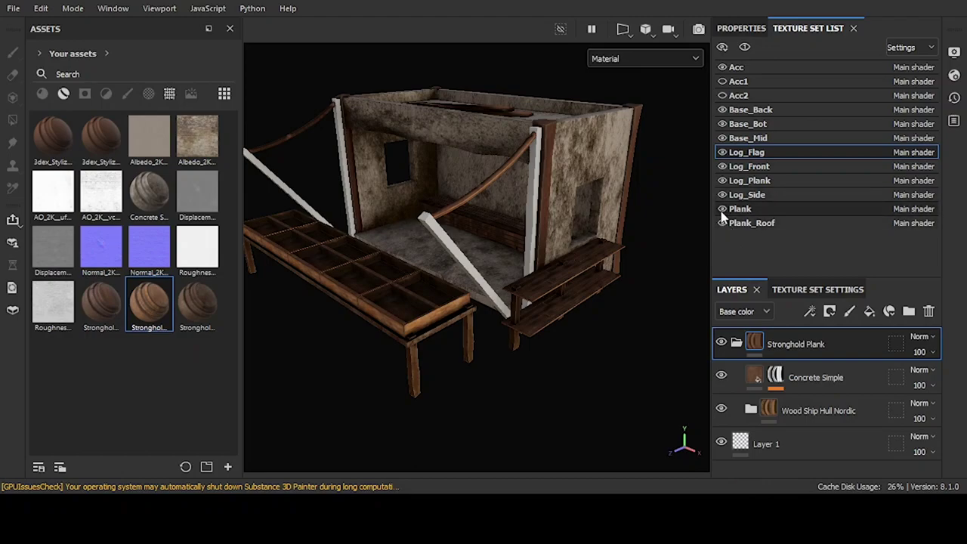
- Apply Stronghold Log to Log_Front and inspect the roof's white cloth awning
click(749, 167)
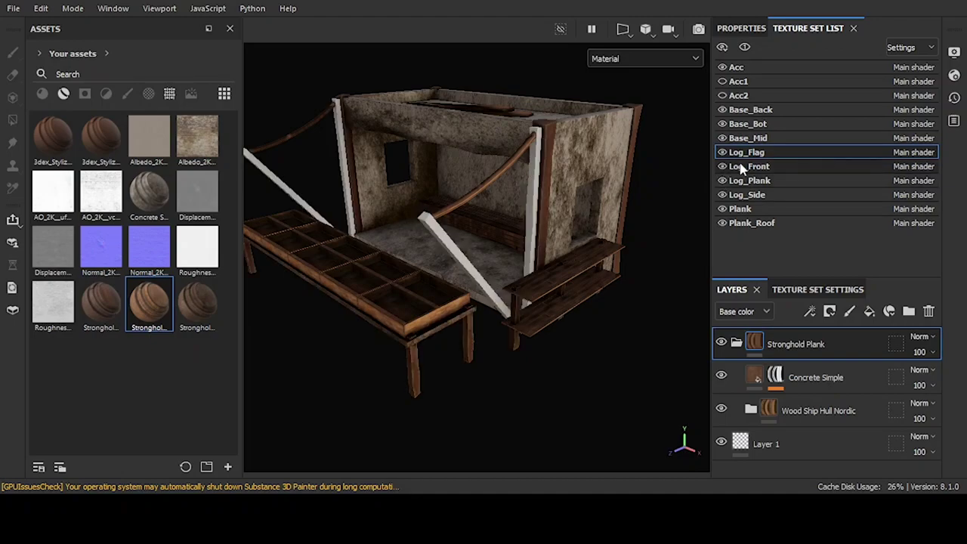
drag(101, 302, 746, 338)
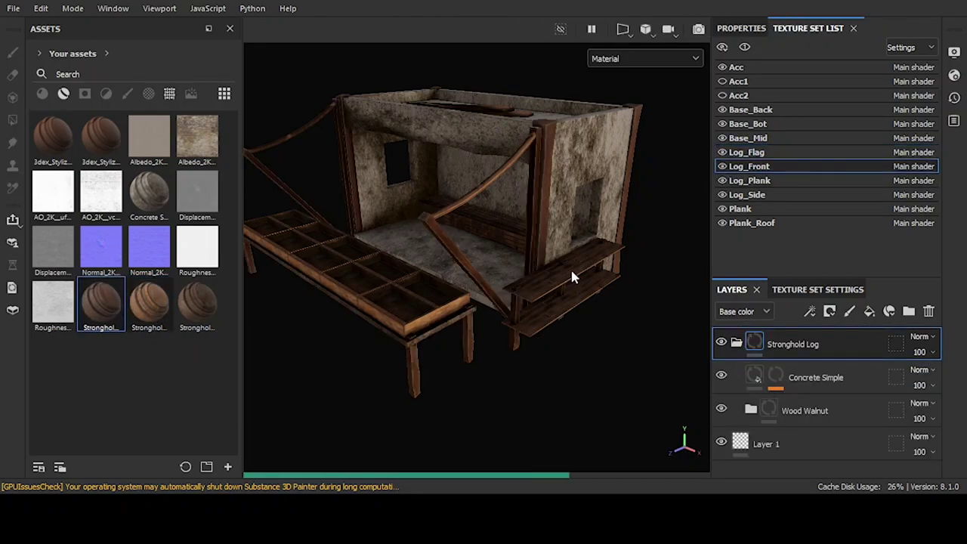
alt+drag(558, 237, 361, 235)
scroll(361, 236, up, 2)
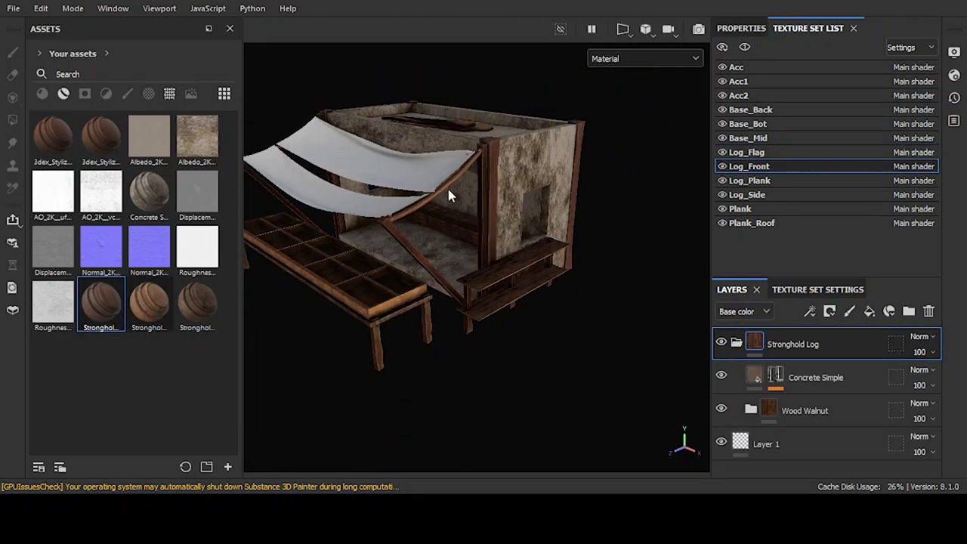
scroll(449, 195, up, 2)
click(742, 28)
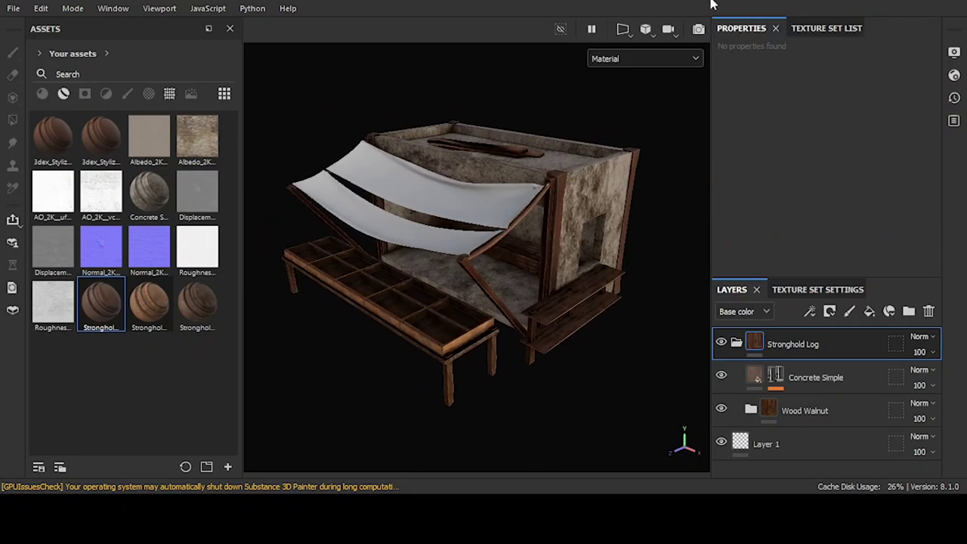
click(827, 28)
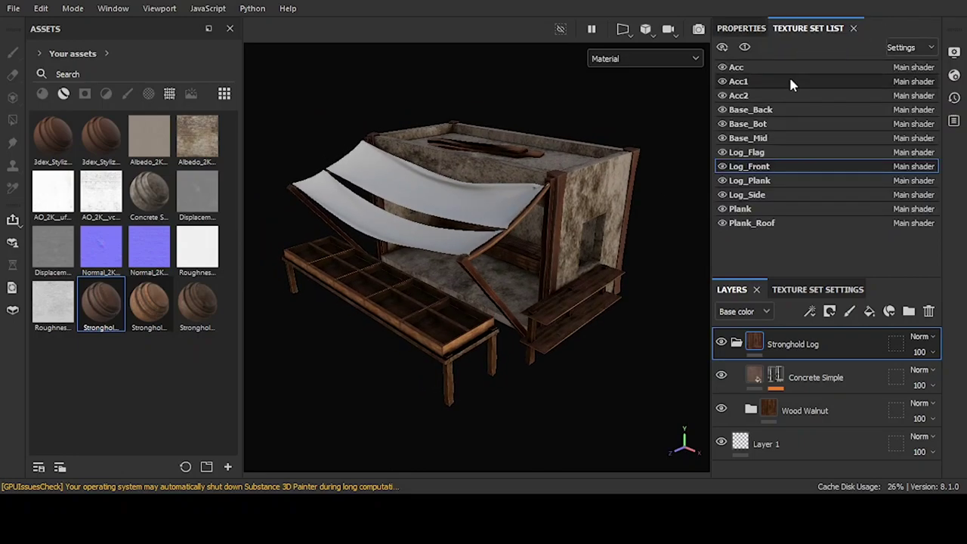
click(756, 80)
- Apply the Leather Seat Old and Dirty material to the Acc1 texture set
click(39, 53)
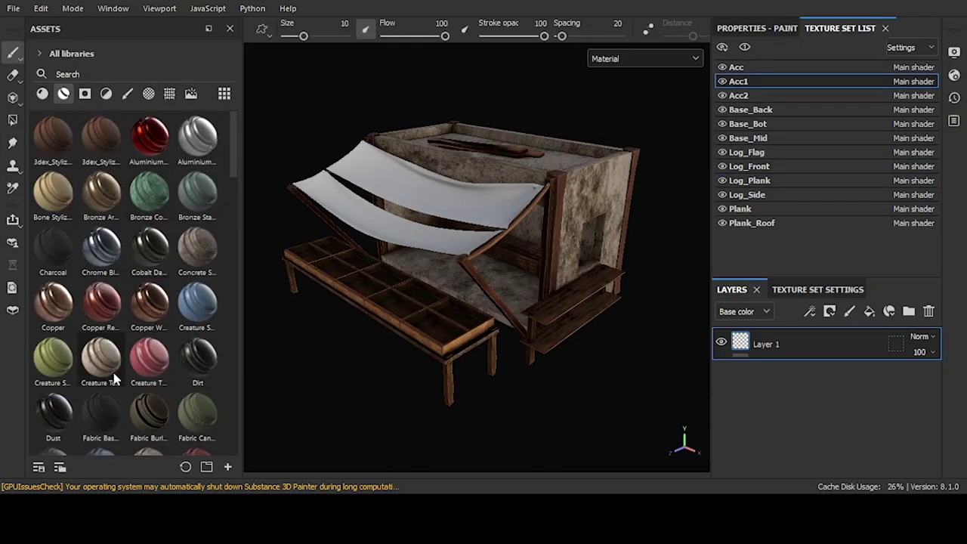
scroll(157, 287, down, 5)
scroll(162, 257, down, 3)
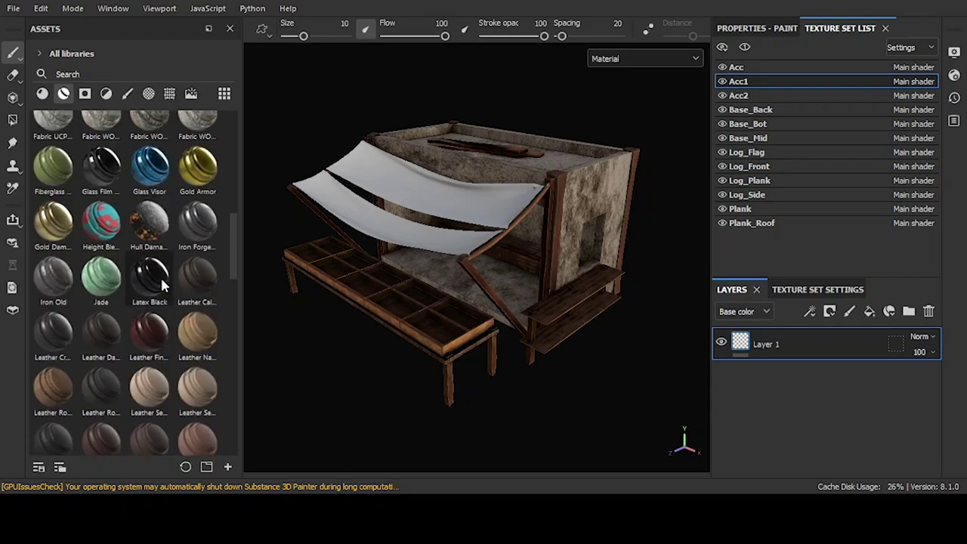
drag(197, 387, 756, 340)
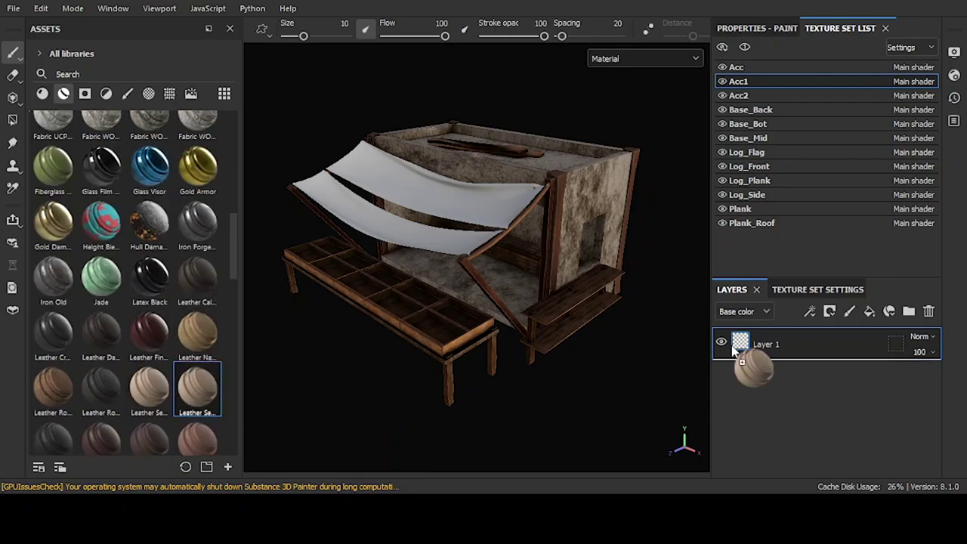
scroll(507, 211, up, 5)
mouse_move(507, 212)
alt+mouse_down()
mouse_move(504, 220)
mouse_move(469, 217)
mouse_move(508, 205)
alt+mouse_up()
scroll(499, 253, up, 2)
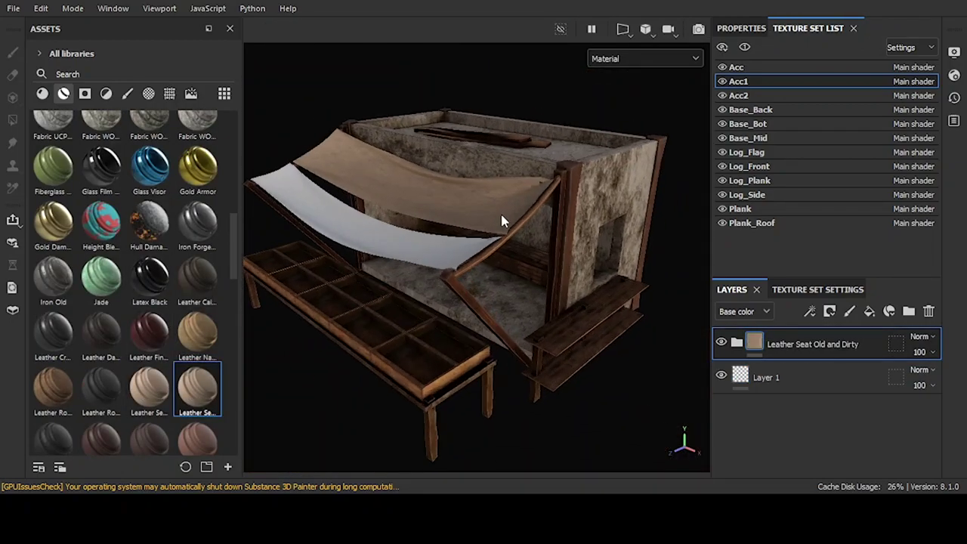
scroll(499, 253, down, 2)
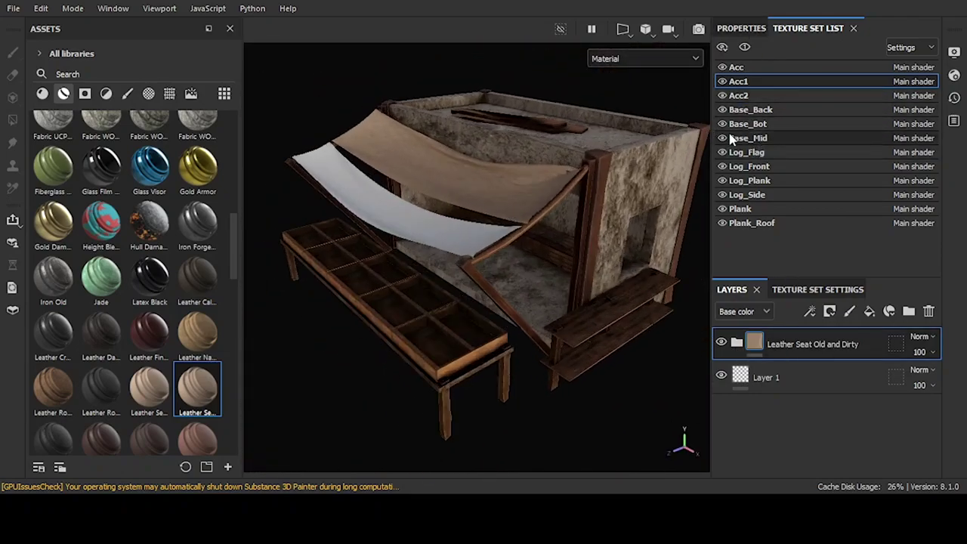
- Paste Base_Mid's Concrete Simple layer into Acc1 above the Leather Seat folder
click(760, 138)
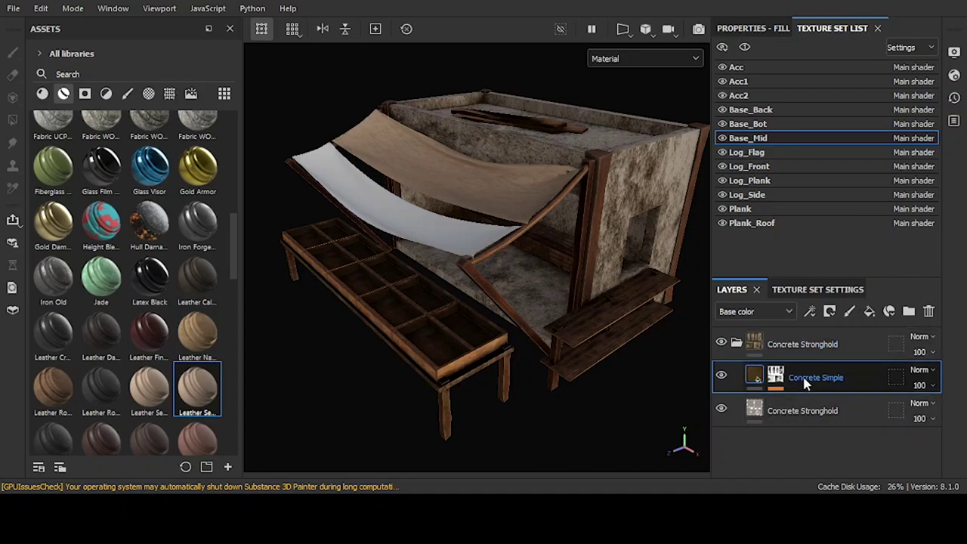
click(790, 81)
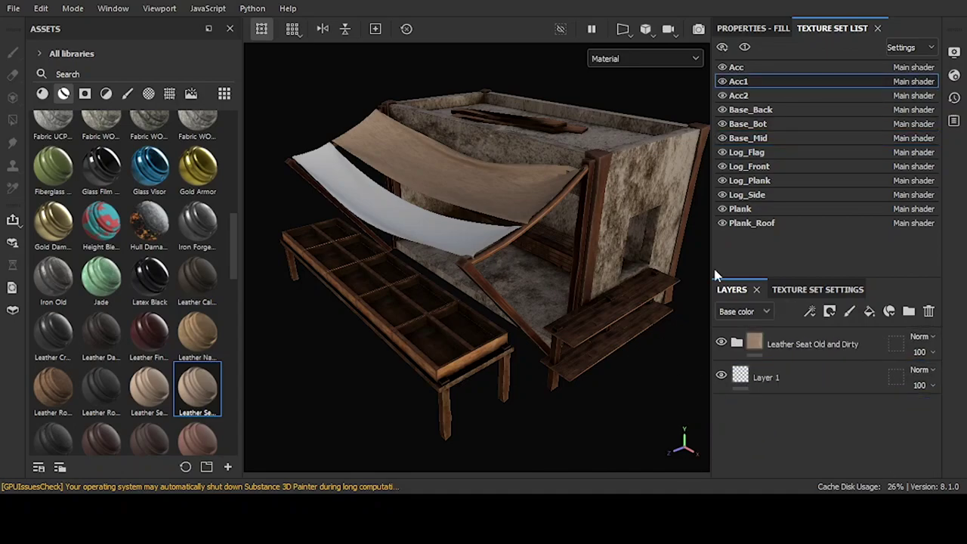
key(ctrl+v)
drag(832, 387, 850, 338)
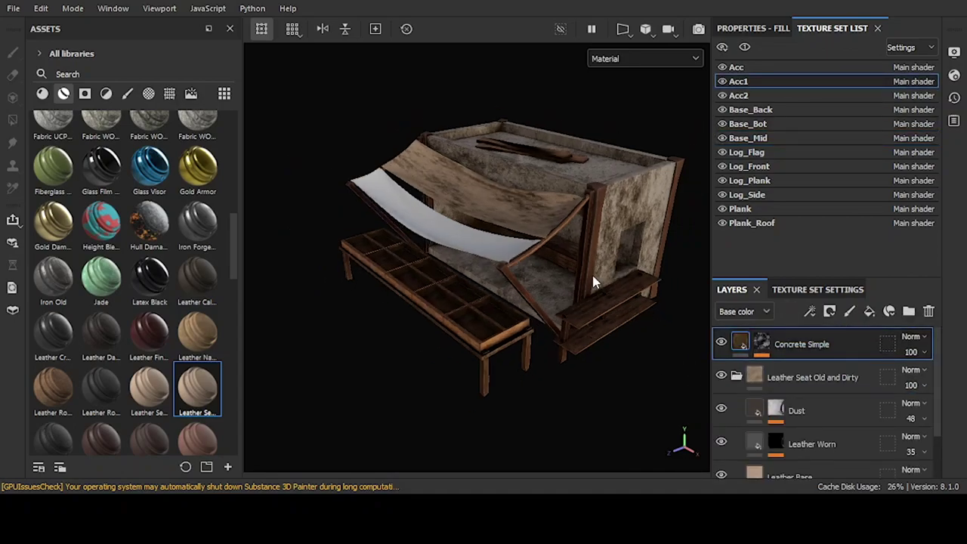
scroll(593, 280, up, 2)
scroll(590, 274, up, 3)
scroll(583, 249, down, 5)
- Group the leather and concrete layers into a folder named Leather Stronghold
click(801, 380)
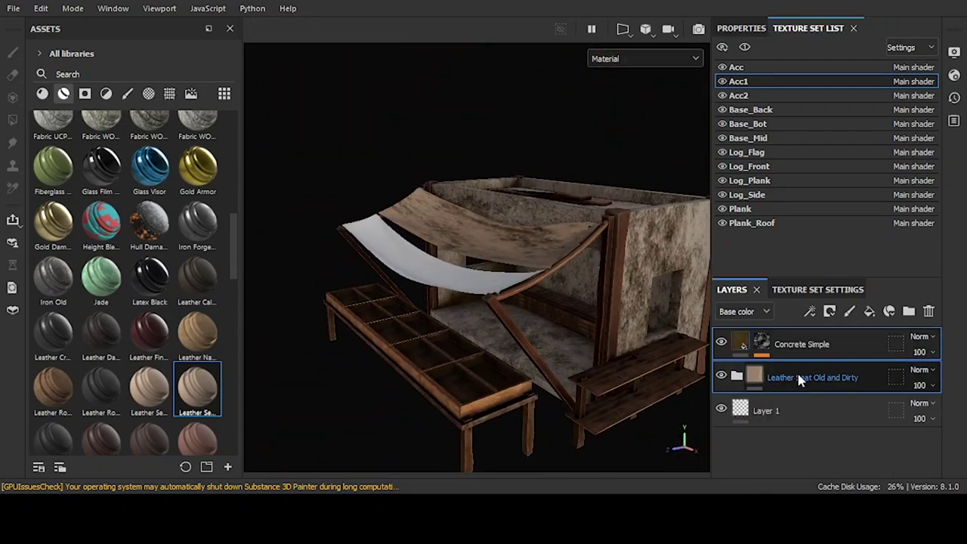
key(ctrl+g)
double_click(816, 344)
text(Leather Strongh)
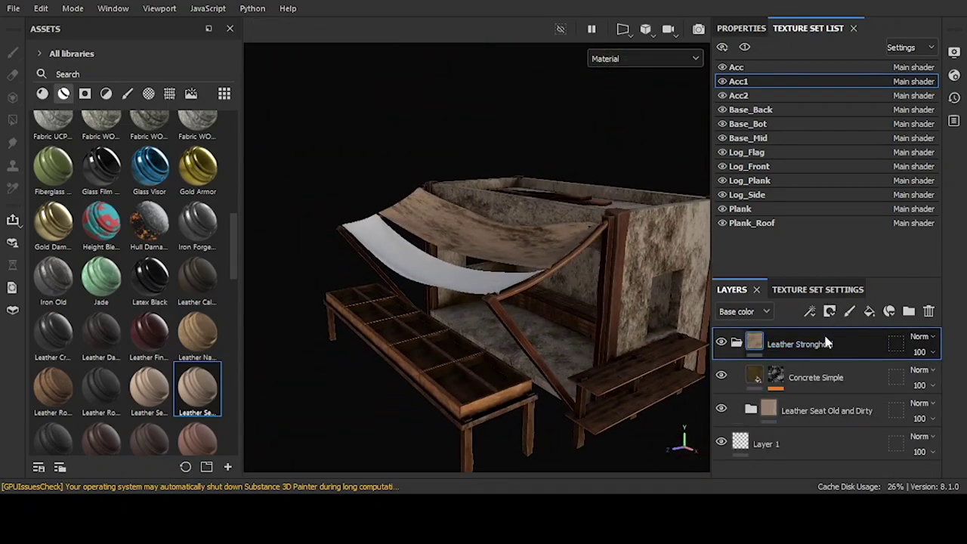
key(Return)
click(737, 342)
click(805, 421)
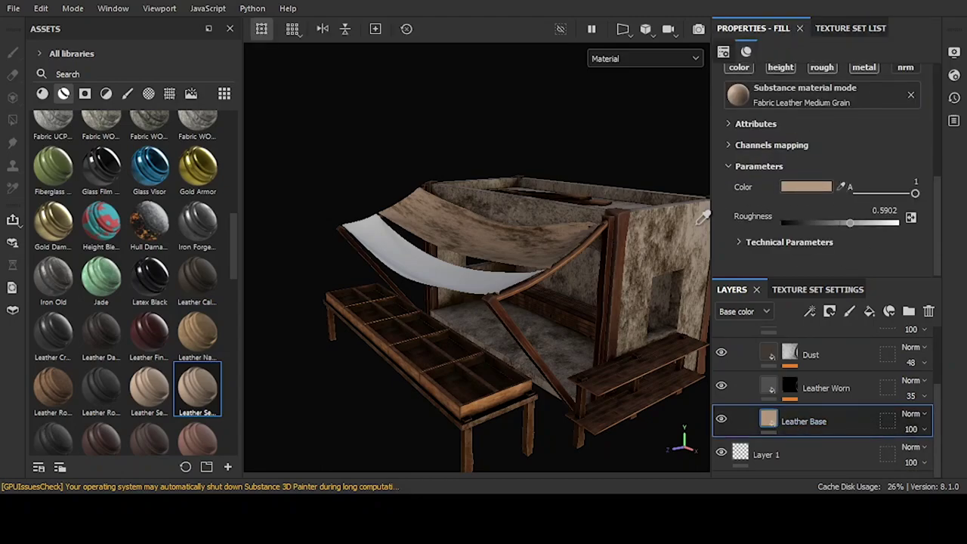
alt+drag(594, 190, 588, 230)
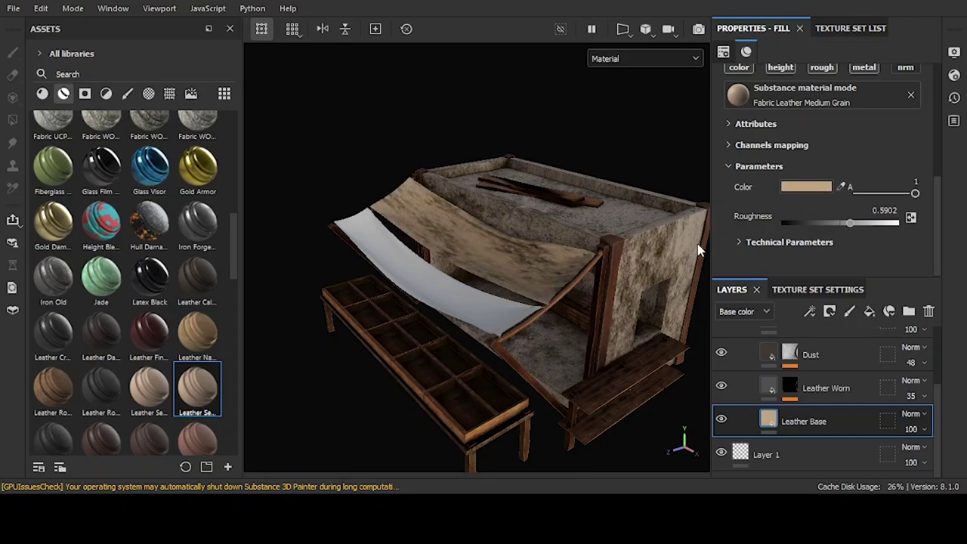
mouse_move(686, 241)
alt+mouse_down()
mouse_move(506, 302)
mouse_move(587, 248)
alt+mouse_up()
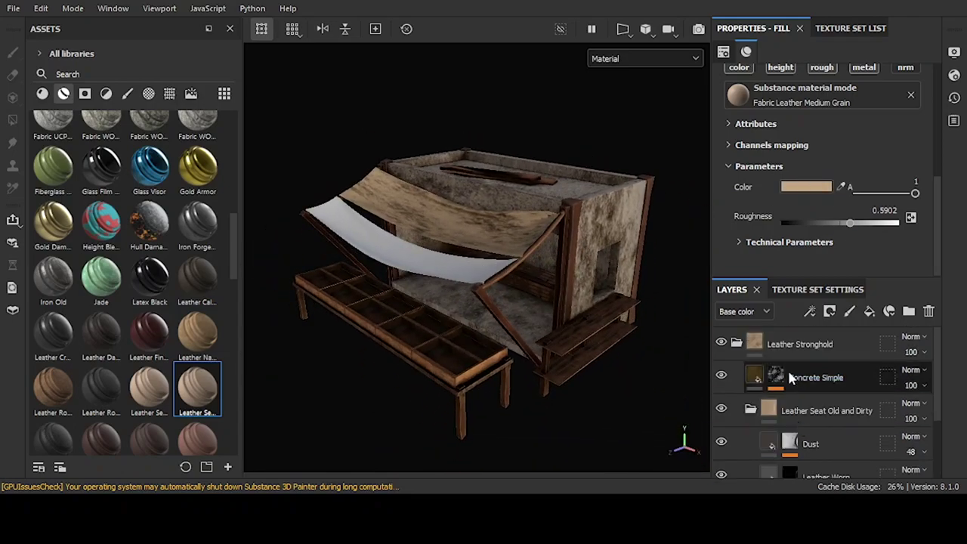
click(791, 346)
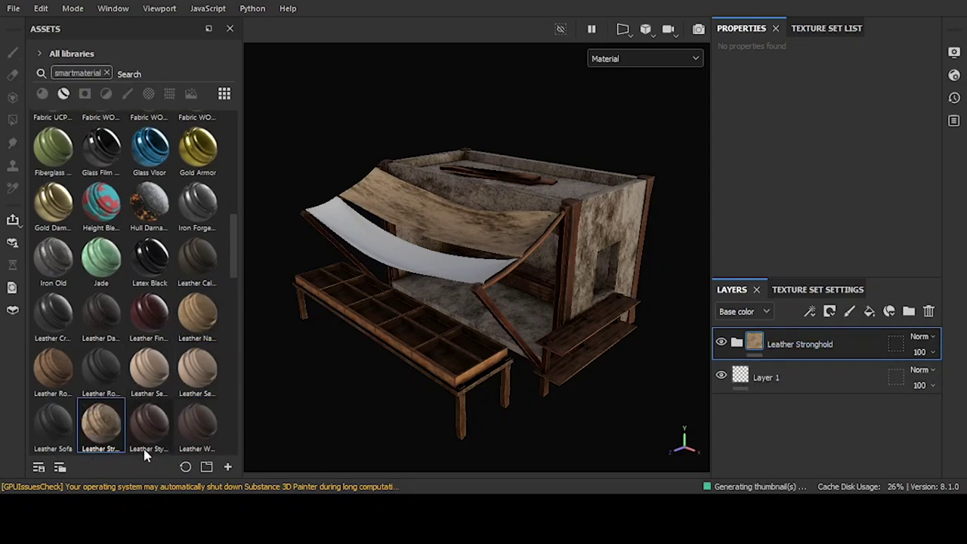
- Apply the Leather Stronghold smart material to the Acc2 texture set
click(808, 28)
click(779, 95)
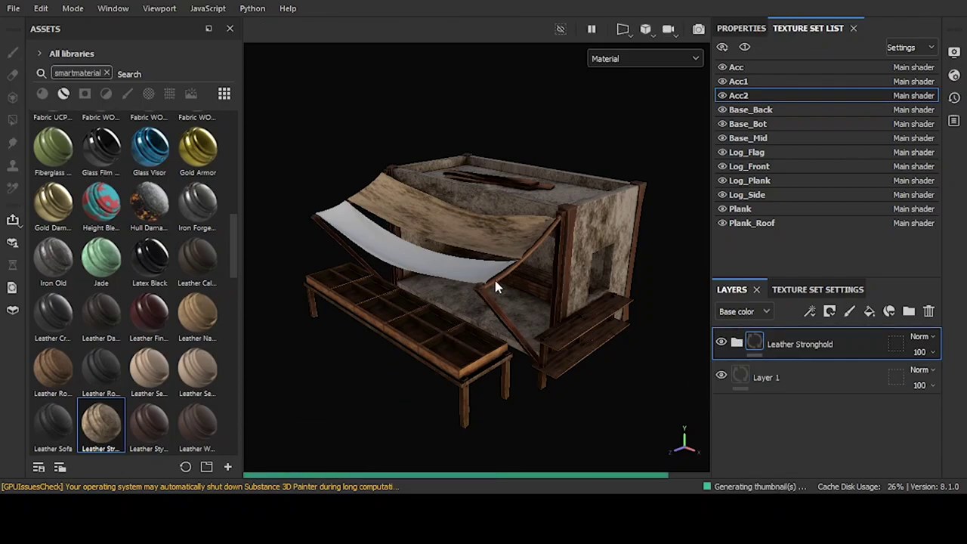
mouse_move(499, 282)
alt+mouse_down()
mouse_move(643, 261)
mouse_move(363, 330)
mouse_move(473, 289)
mouse_move(574, 226)
alt+mouse_up()
- Inspect Base_Mid's Concrete Stronghold fill layer and view the whole stall from the front
click(763, 138)
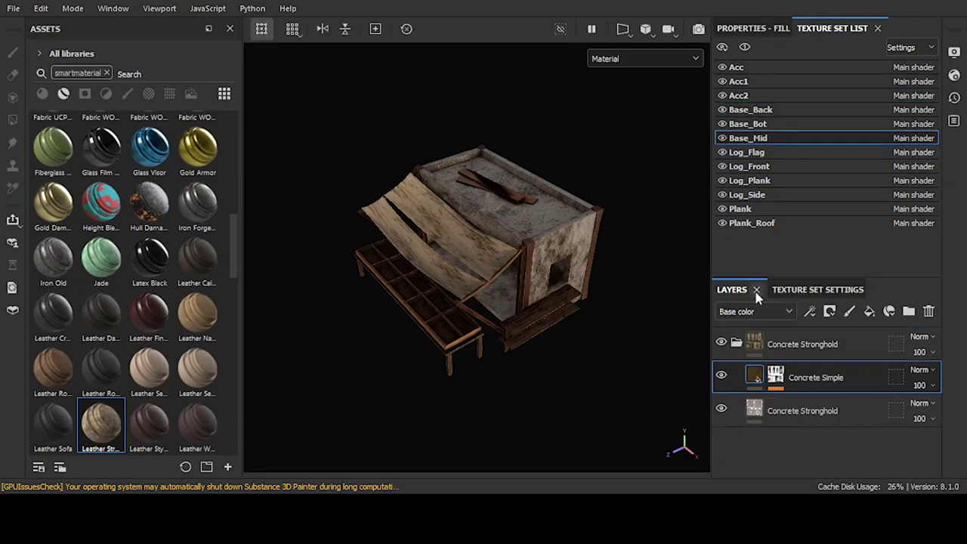
click(753, 28)
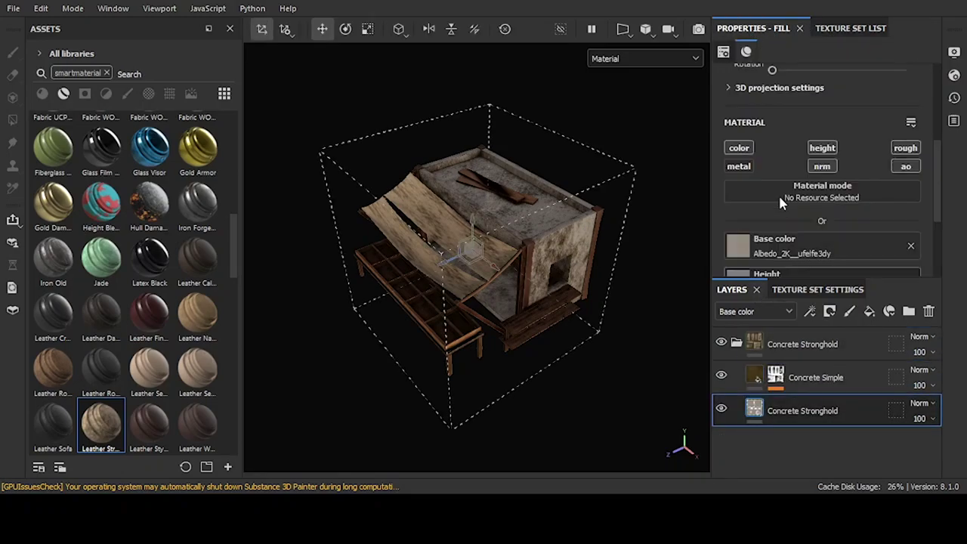
scroll(675, 228, up, 2)
scroll(675, 228, up, 3)
scroll(622, 348, down, 2)
alt+drag(622, 338, 671, 106)
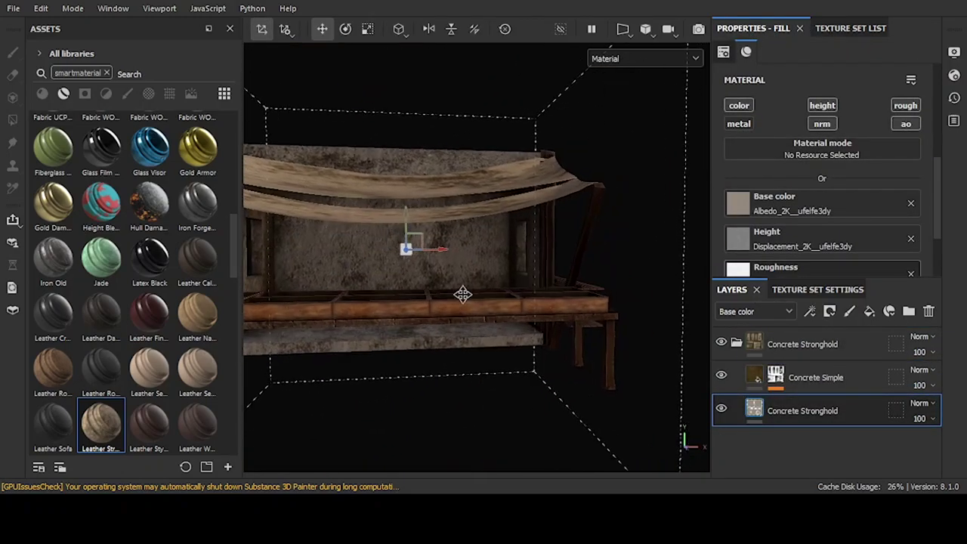
scroll(670, 106, down, 3)
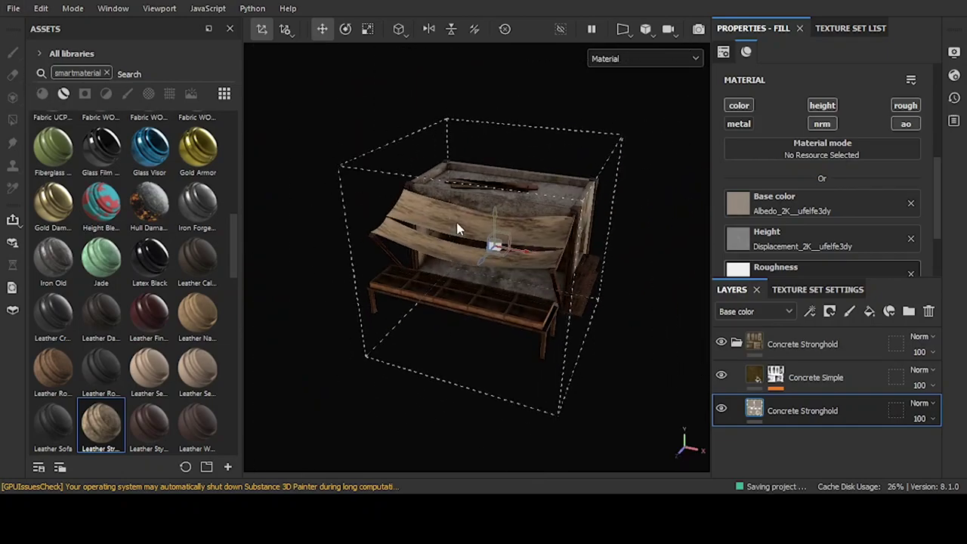